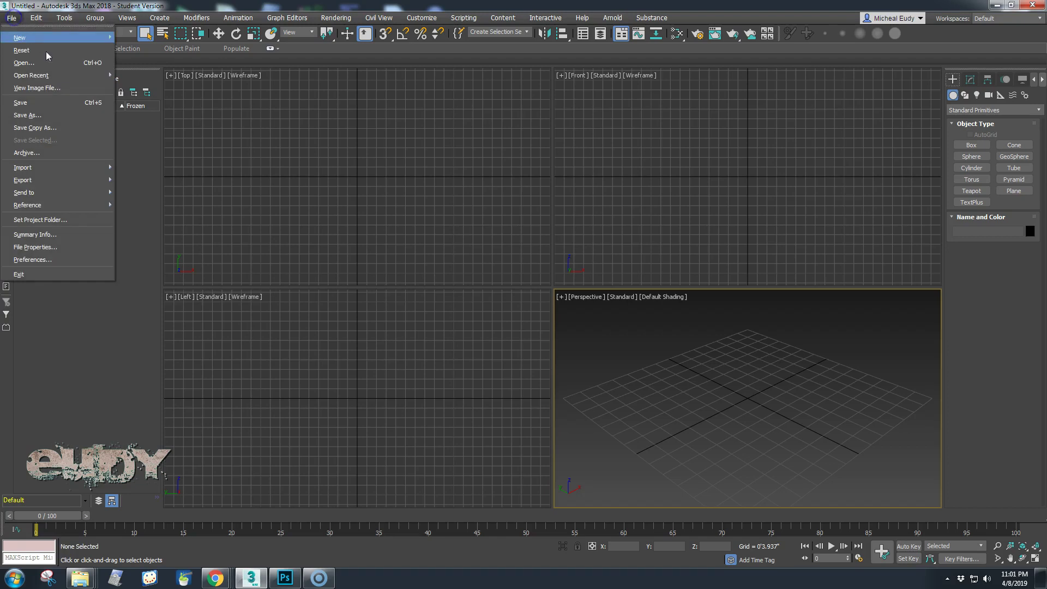
Open the bearing reference image UTB83W5ejOaMiuJk43PTq6ySmXXaU.png from the trash folder in the image viewer and place it beside the modelling area
click(55, 88)
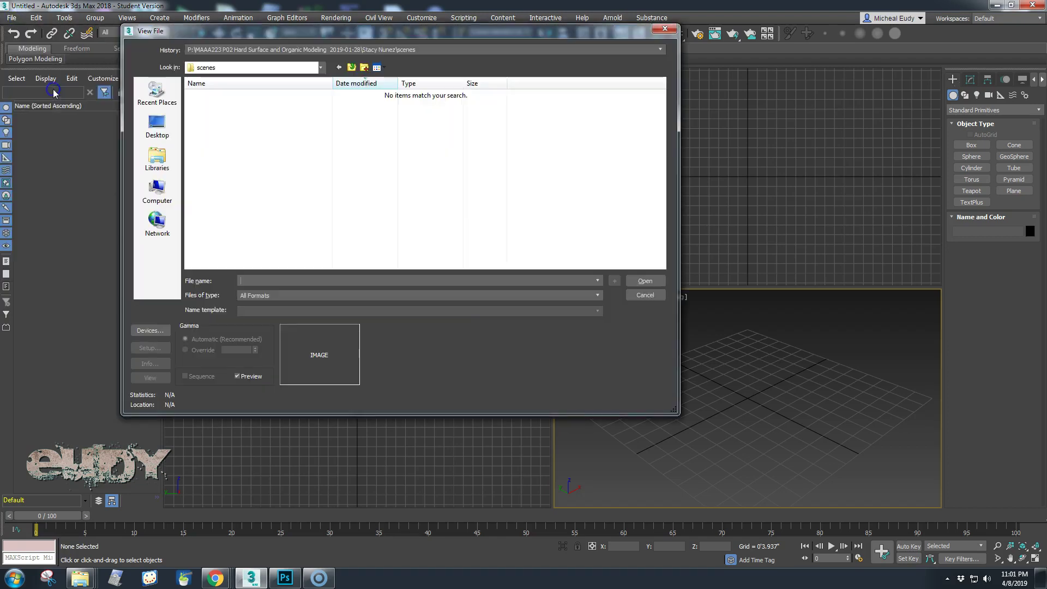
click(288, 50)
click(288, 67)
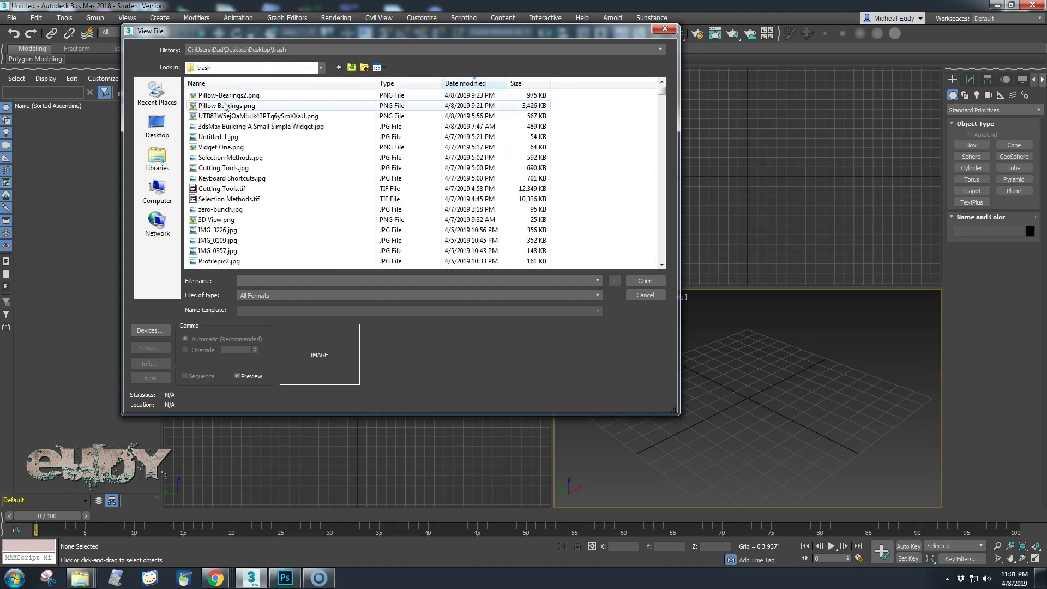
click(226, 116)
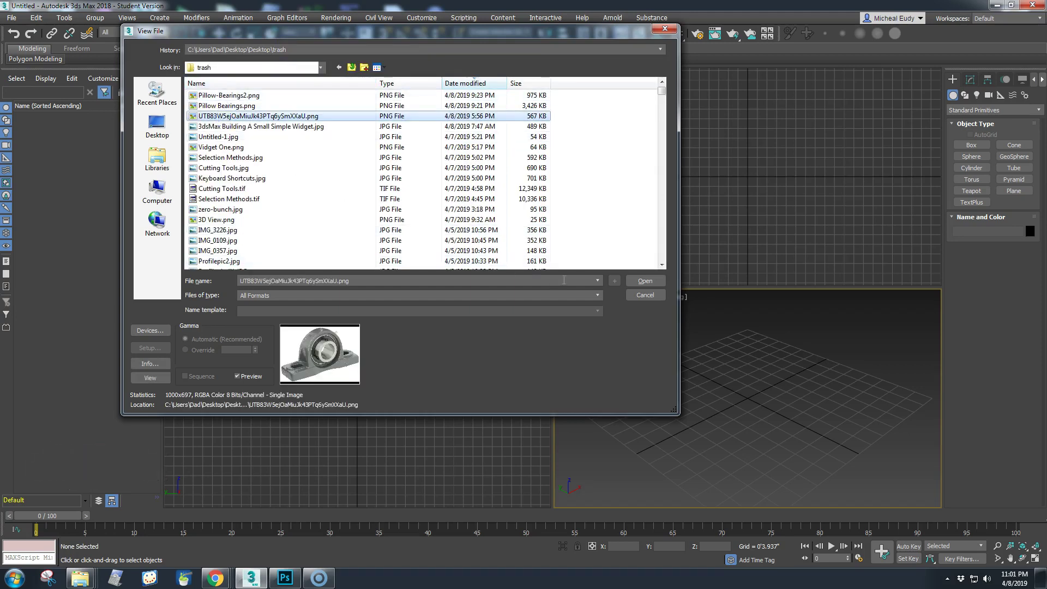
click(643, 281)
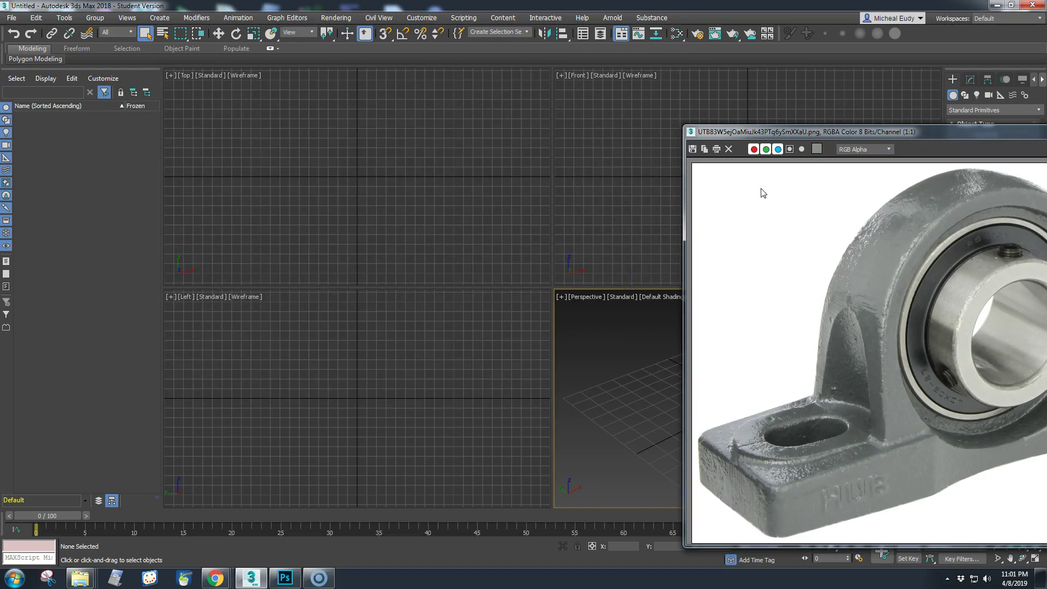
drag(793, 138, 141, 53)
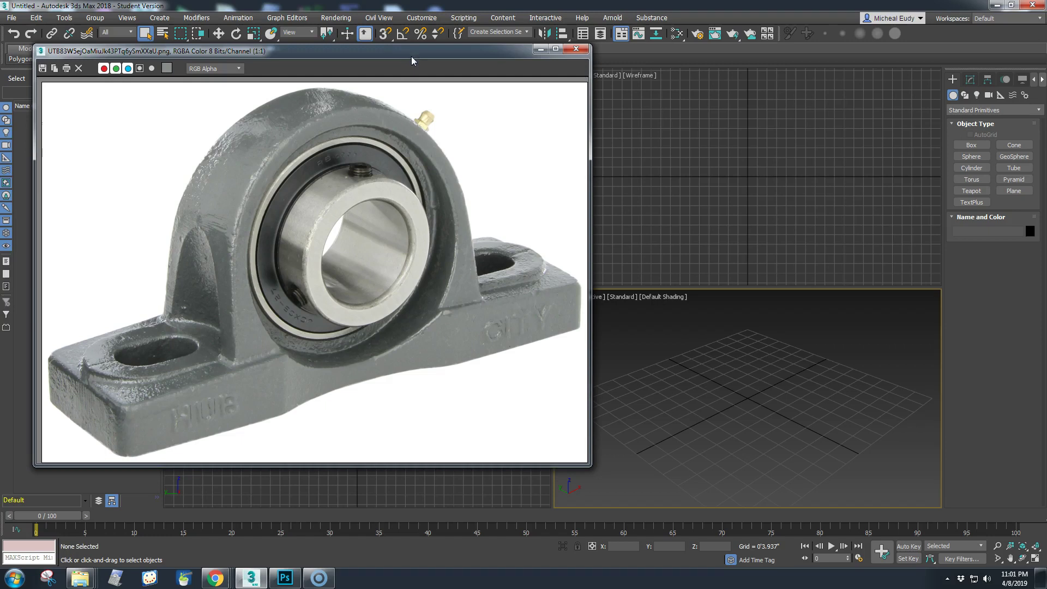
drag(410, 53, 289, 45)
Maximize the Front viewport and reposition the reference image so that the grid origin stays clear
click(793, 214)
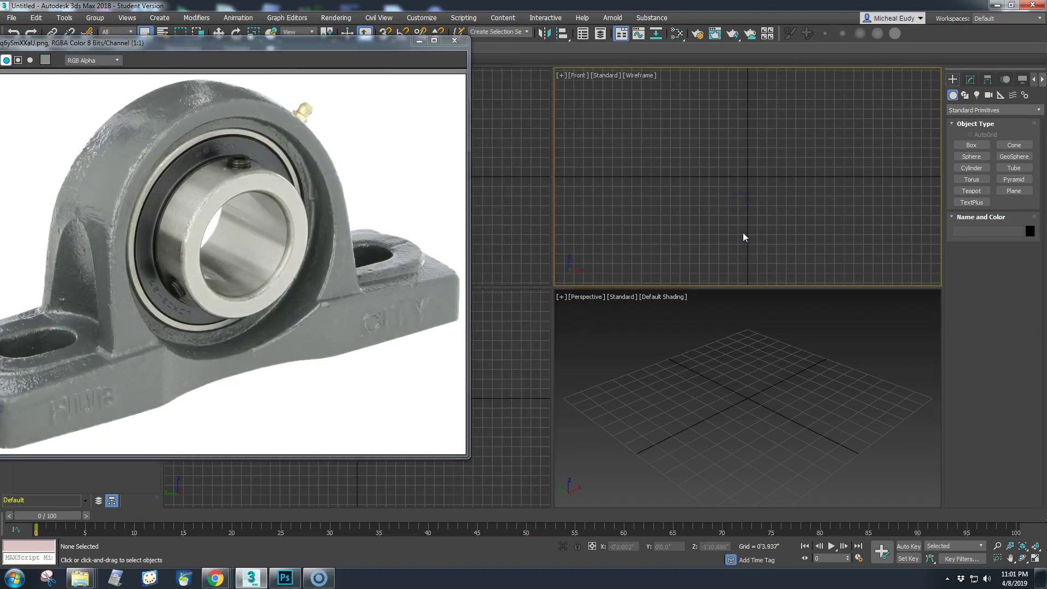
click(1035, 557)
mouse_move(687, 316)
middle_down()
mouse_move(568, 311)
mouse_move(726, 315)
mouse_move(700, 316)
middle_up()
drag(374, 48, 412, 71)
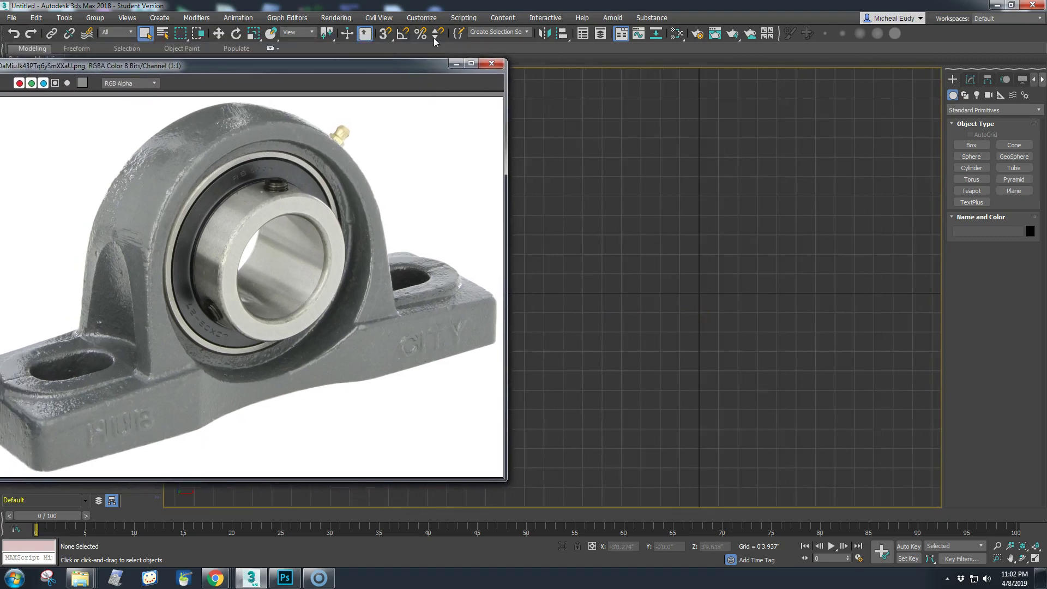
Turn on 3D snapping with grid points as the snap target
click(385, 34)
right_click(385, 34)
click(458, 288)
click(593, 212)
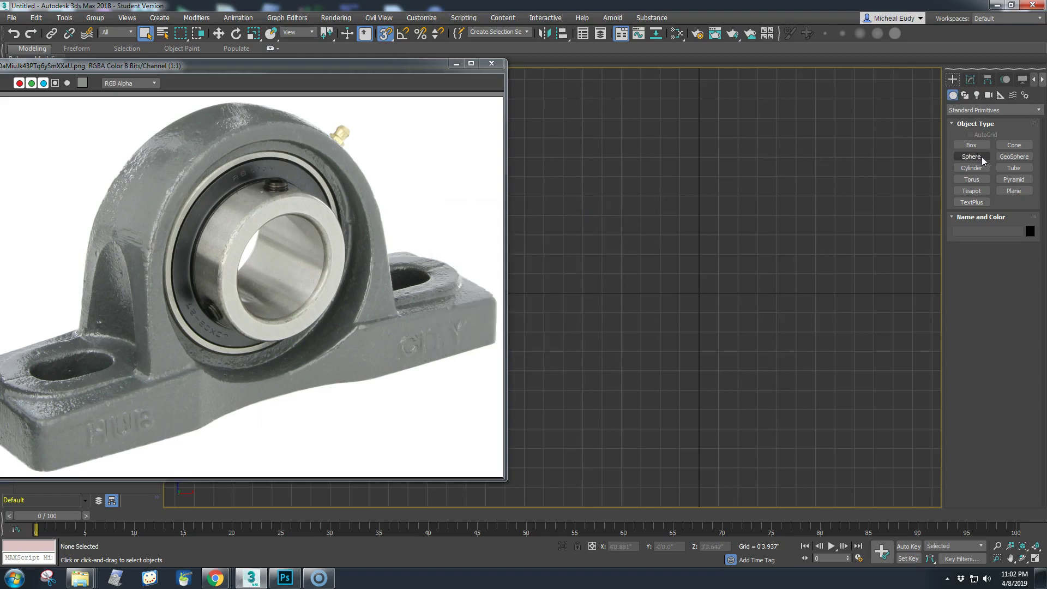
Create a tube centred on the grid origin with radii of about 1'10.3" and 1'4.7" and a height of about 10.4"
click(1010, 169)
drag(699, 293, 813, 389)
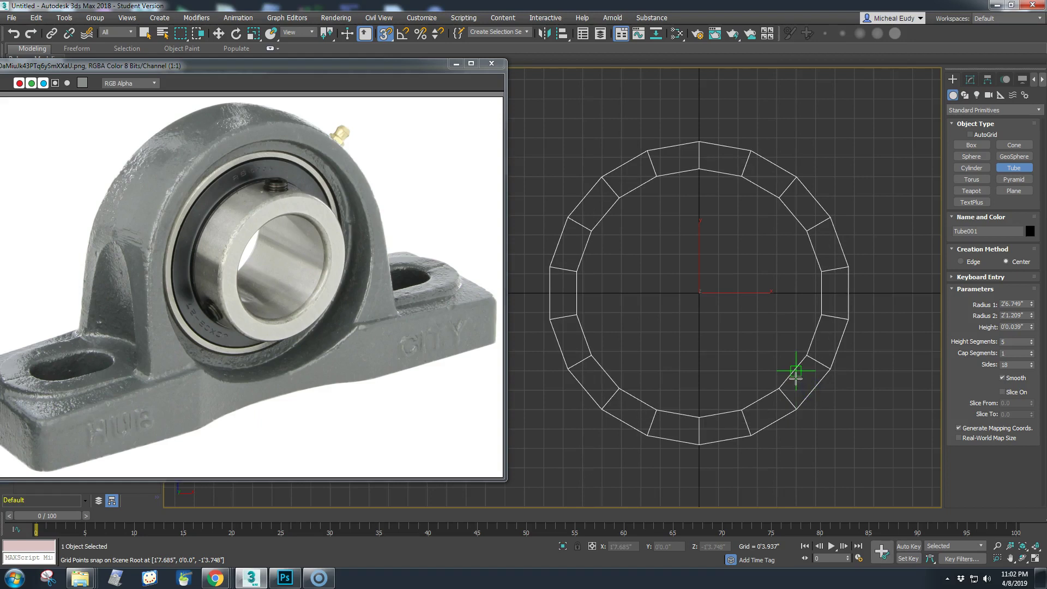
right_click(796, 375)
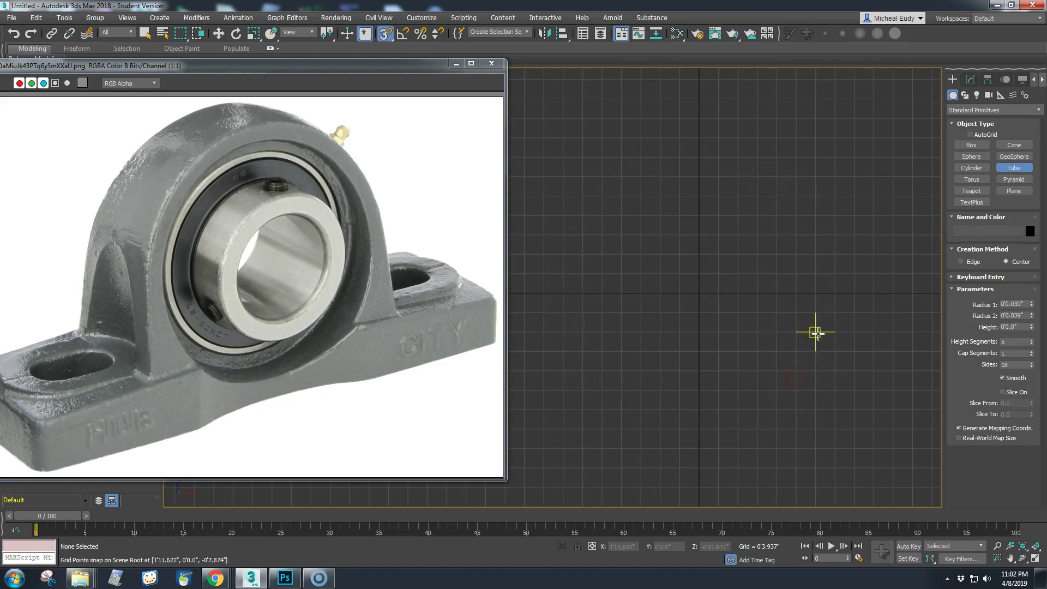
drag(699, 293, 783, 367)
click(759, 354)
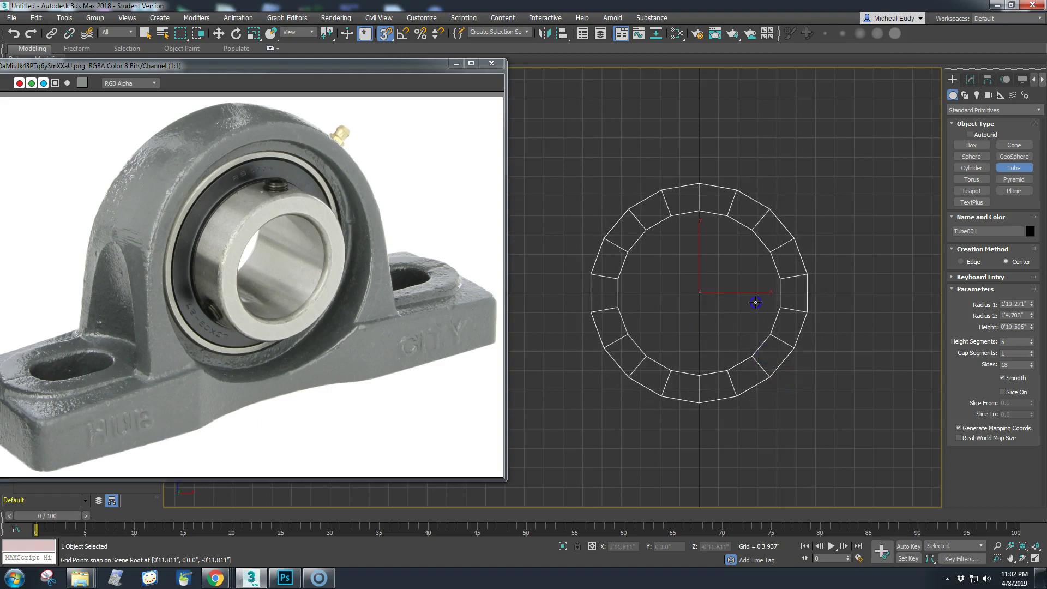
click(774, 305)
Set the tube's Radius 1 to 6", Radius 2 to 4.8" and height to 0.5"
click(971, 79)
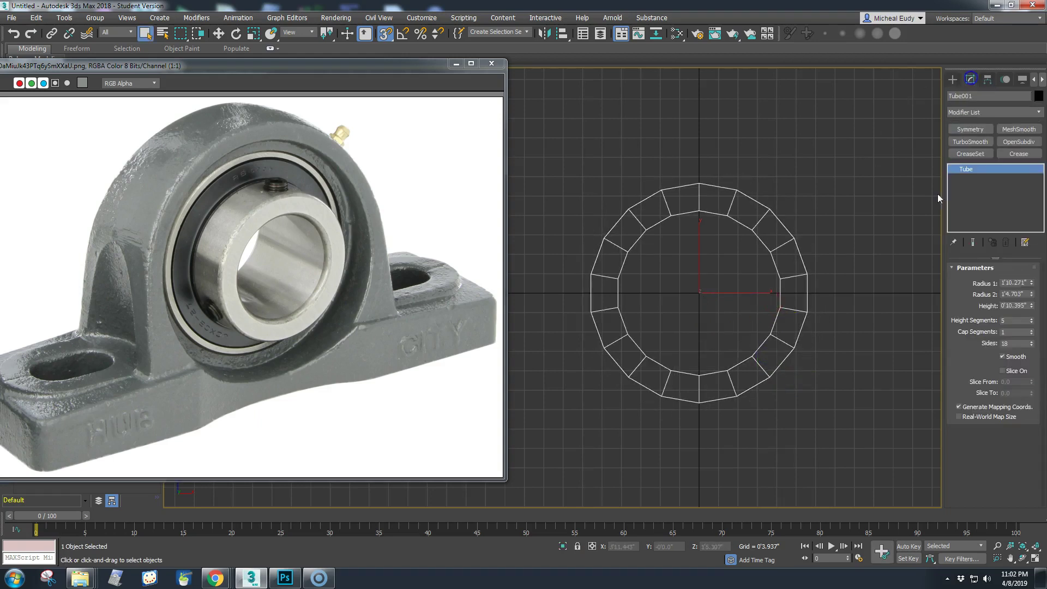
double_click(1015, 283)
text(6)
key(Return)
double_click(1027, 297)
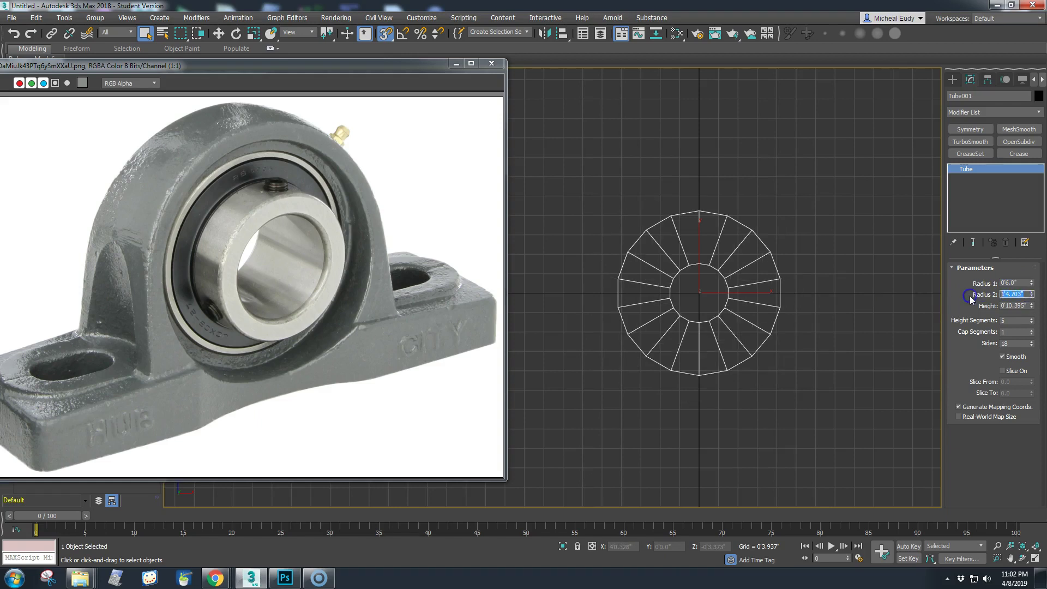
text(.4)
key(Return)
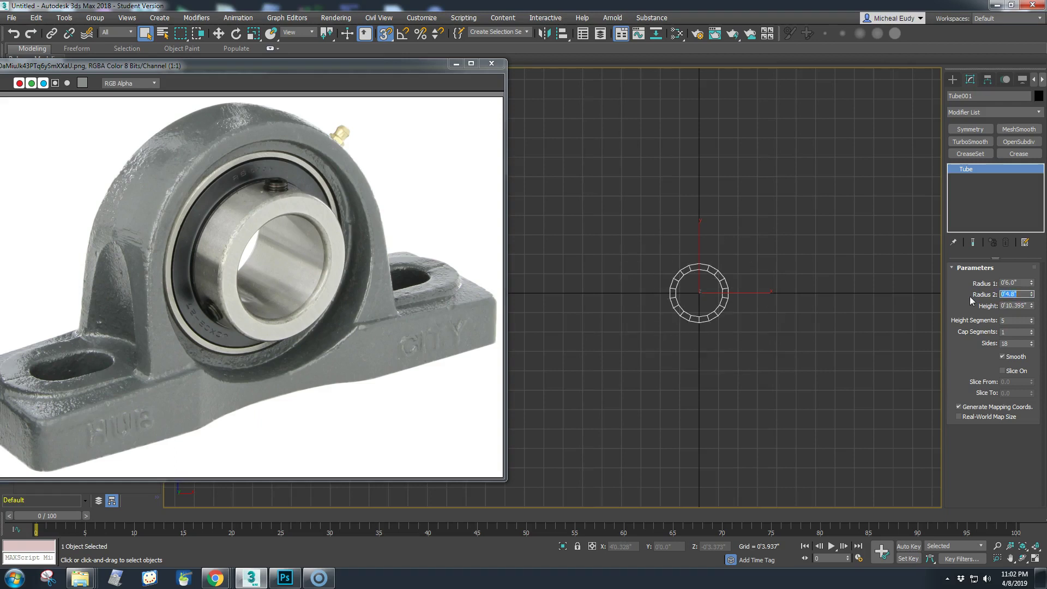
double_click(1016, 306)
text(.5)
key(Return)
Show the selected tube shaded in a close angled view and hide its selection brackets
text(z)
click(801, 383)
key(z)
middle_drag(709, 323, 799, 317)
scroll(711, 320, down, 2)
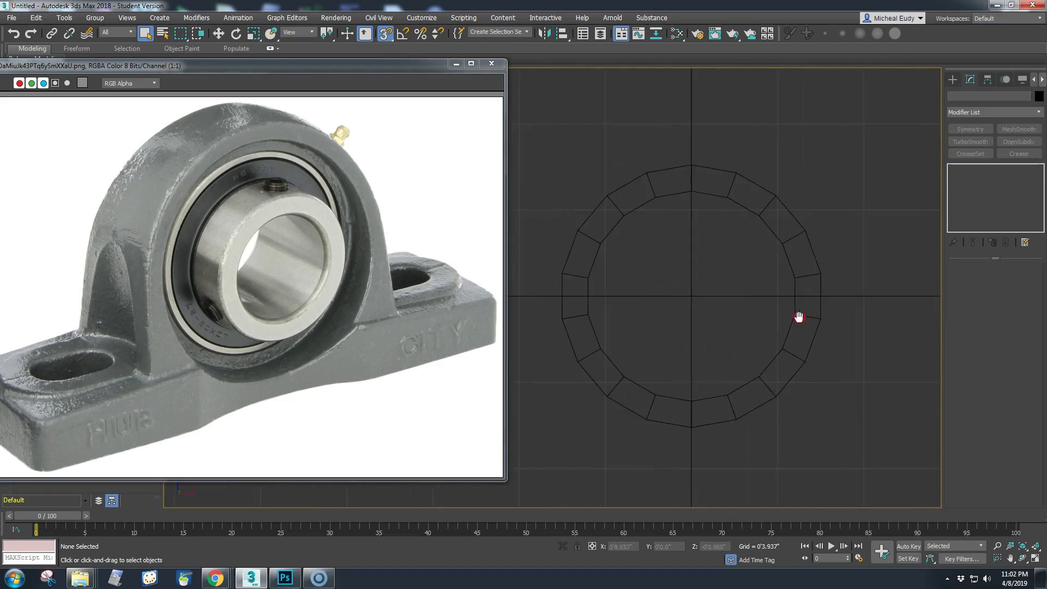
click(796, 317)
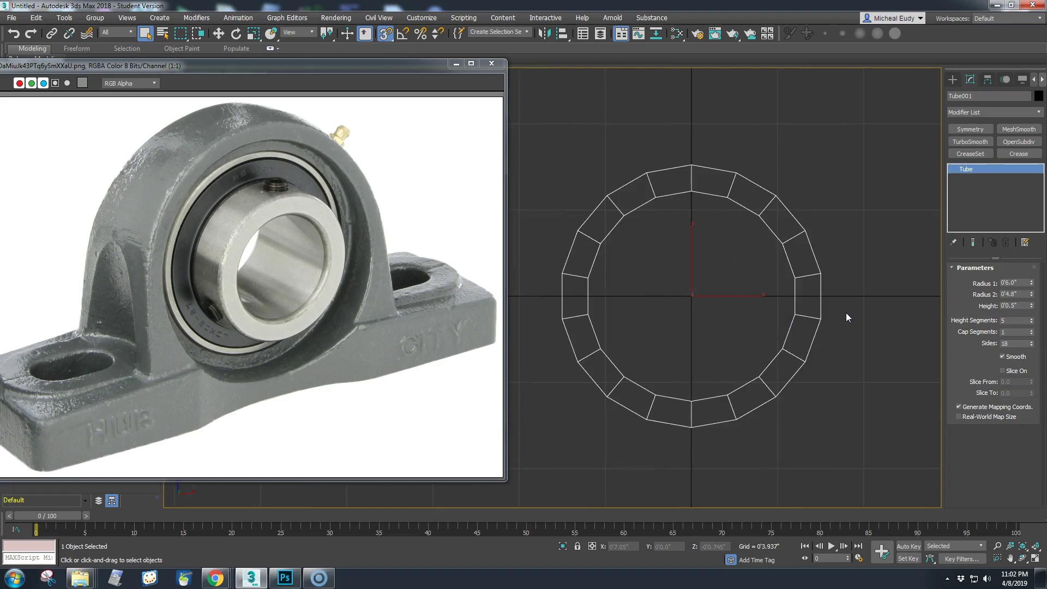
alt+middle_drag(813, 297, 769, 321)
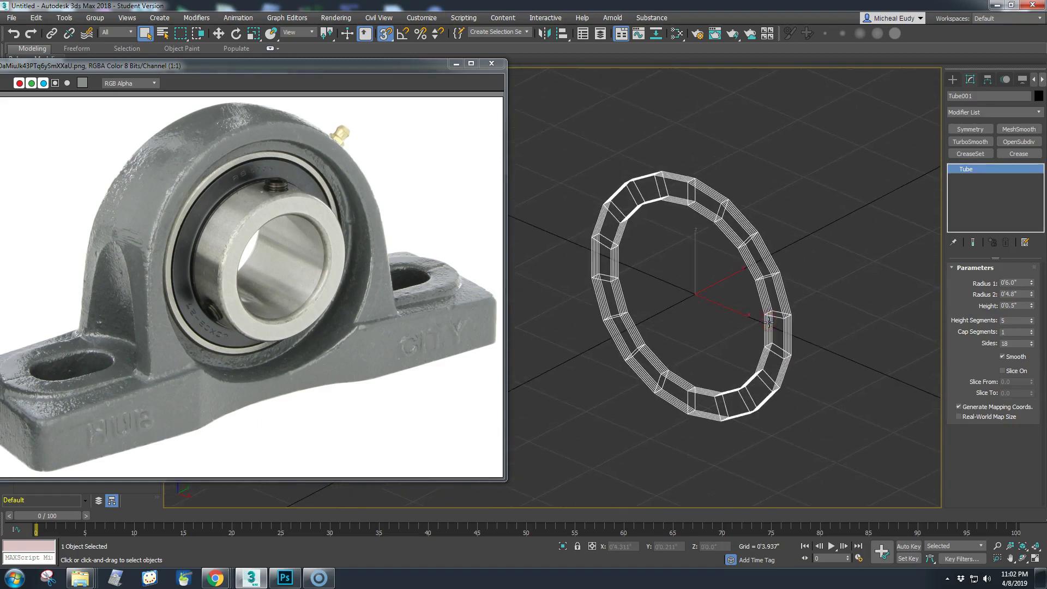
key(F3)
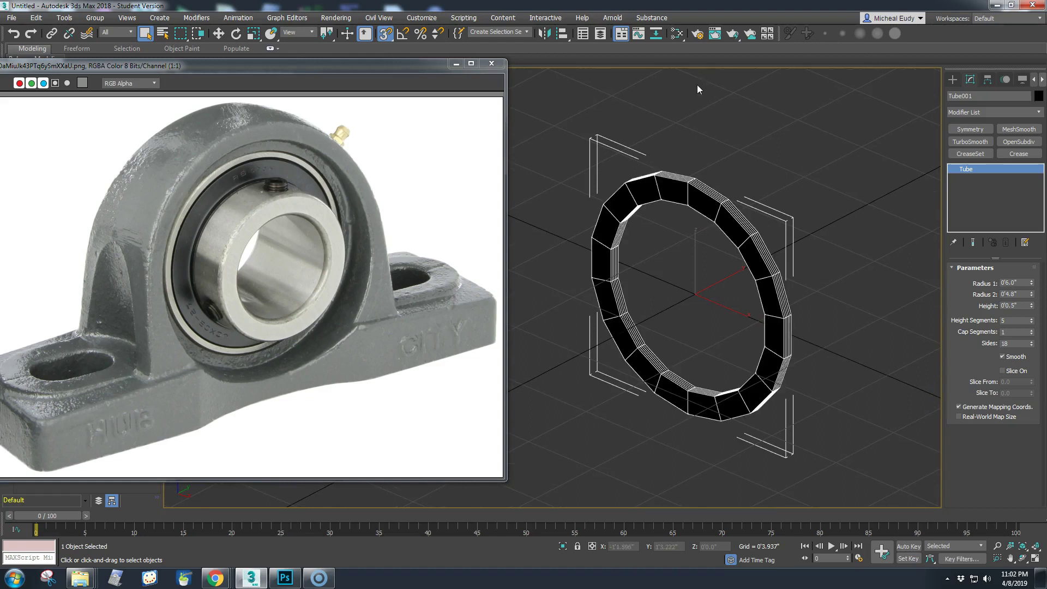
key(j)
Create a Standard material in the Slate Material Editor and assign it to the selected tube
click(676, 35)
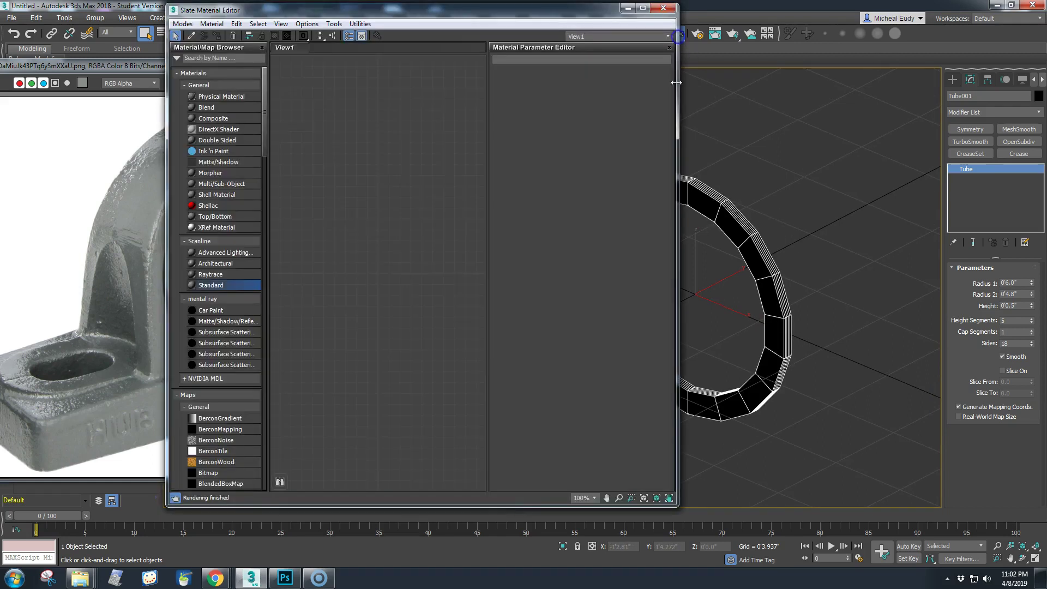
drag(212, 285, 393, 168)
double_click(367, 156)
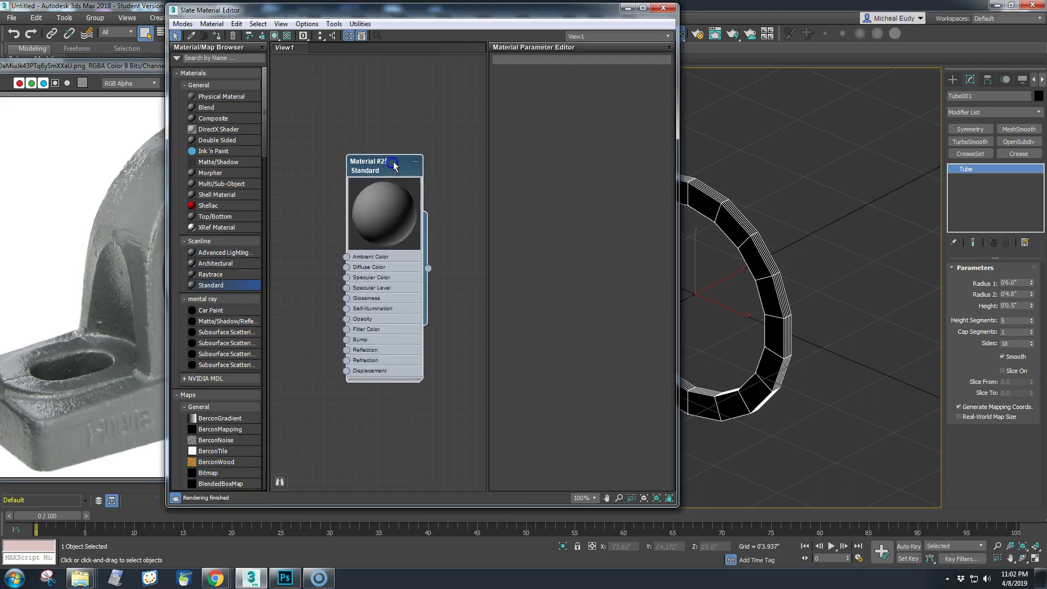
double_click(393, 168)
right_click(395, 170)
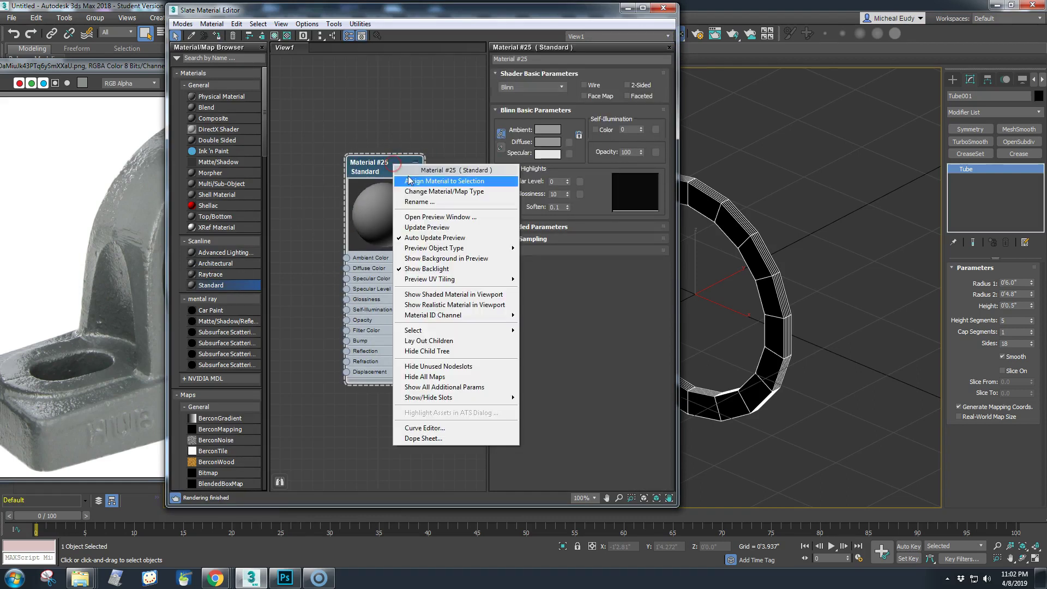
click(409, 182)
Make the material's diffuse color dark grey and set its Specular Level to 70 and Glossiness to 20
click(548, 142)
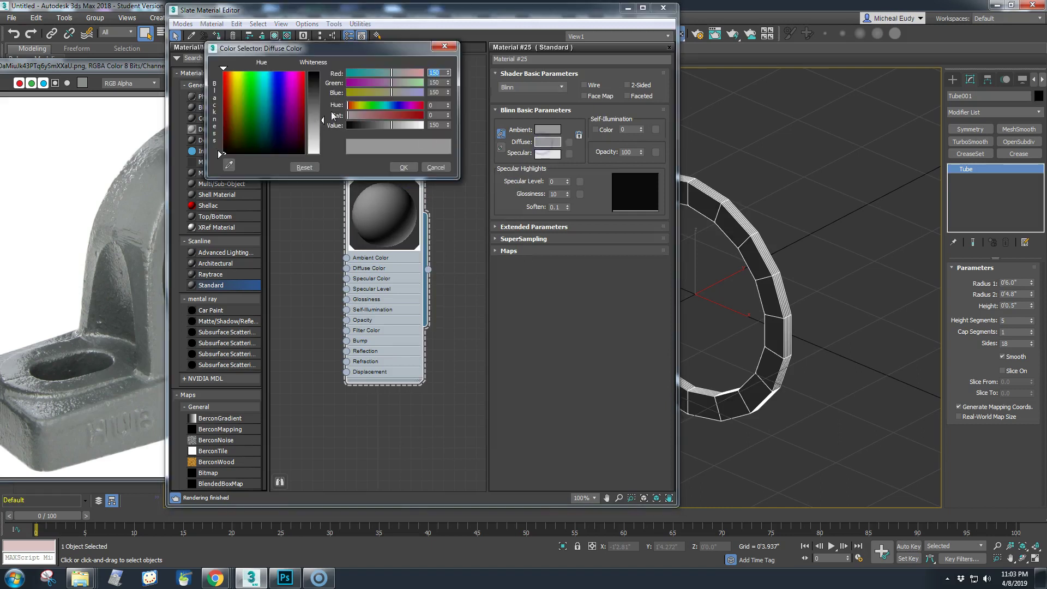
drag(323, 116, 322, 99)
click(404, 168)
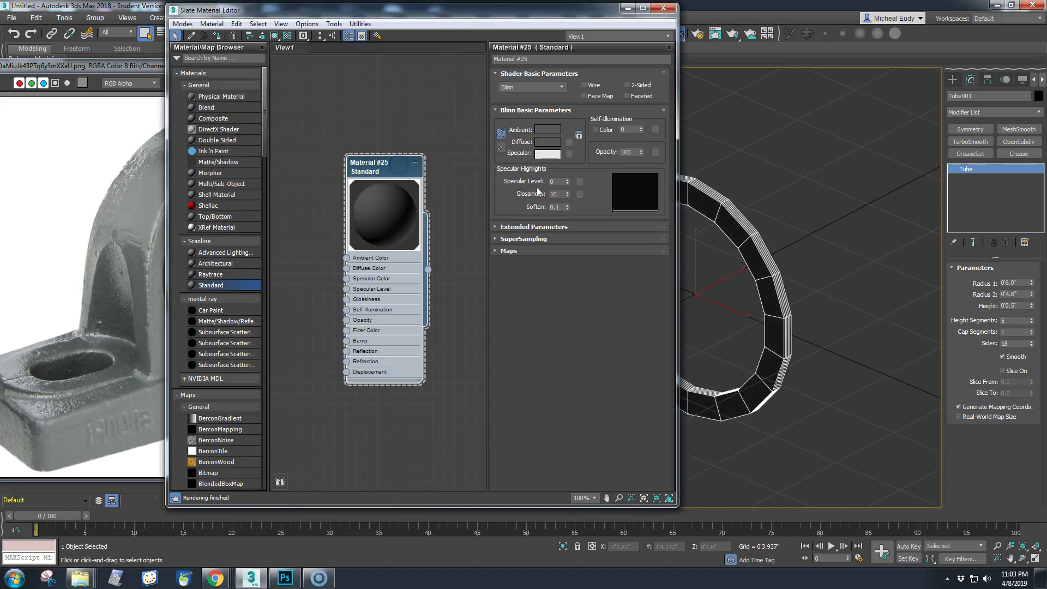
double_click(557, 181)
text(70)
key(Return)
drag(560, 194, 524, 194)
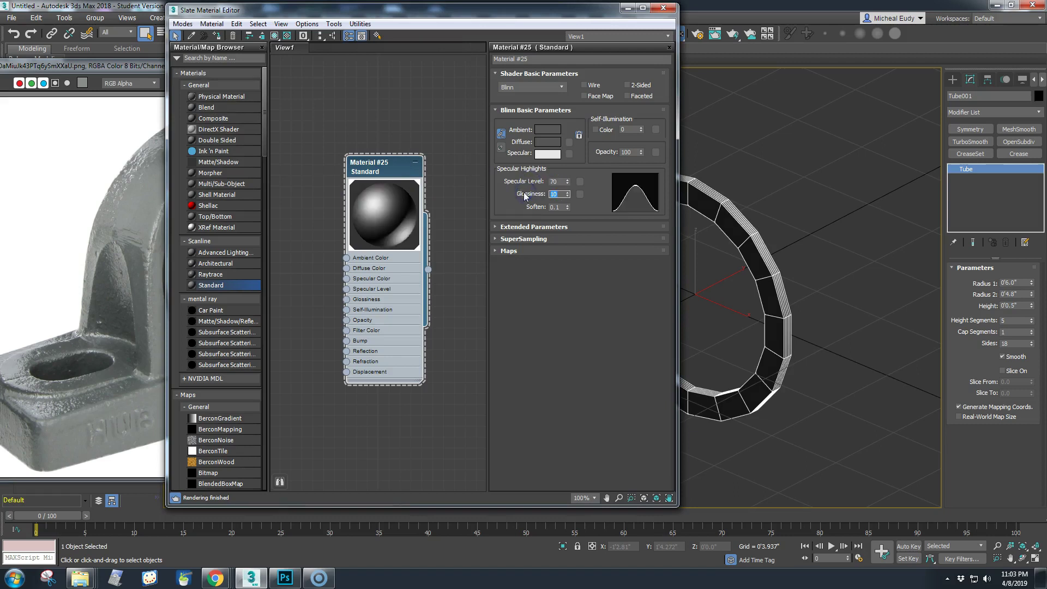
key(Return)
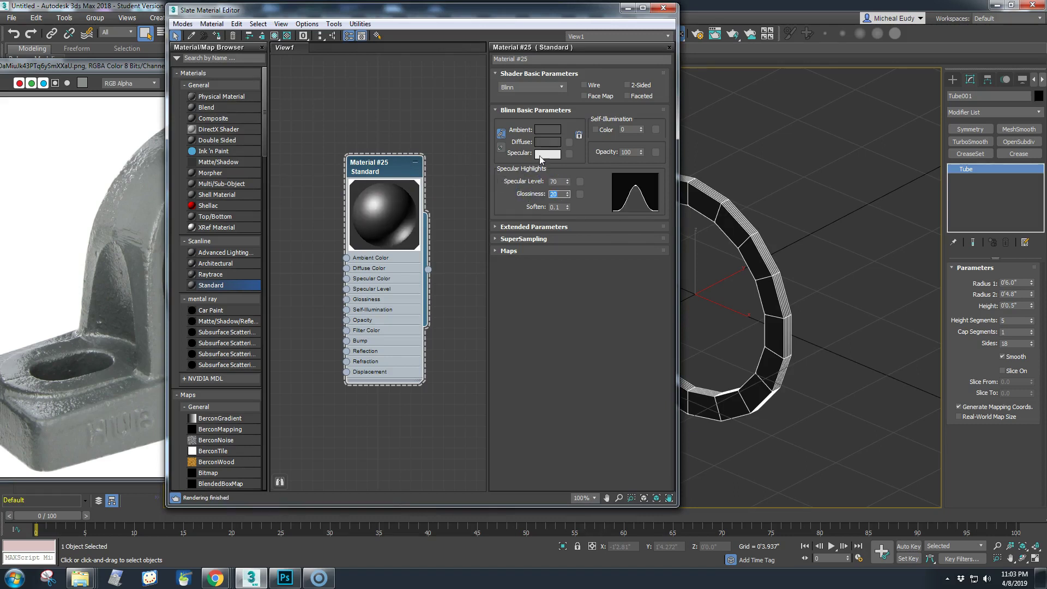
Set the material's specular color to a warm beige, RGB 195, 182, 153, and close the material editor
click(542, 155)
key(super)
click(238, 131)
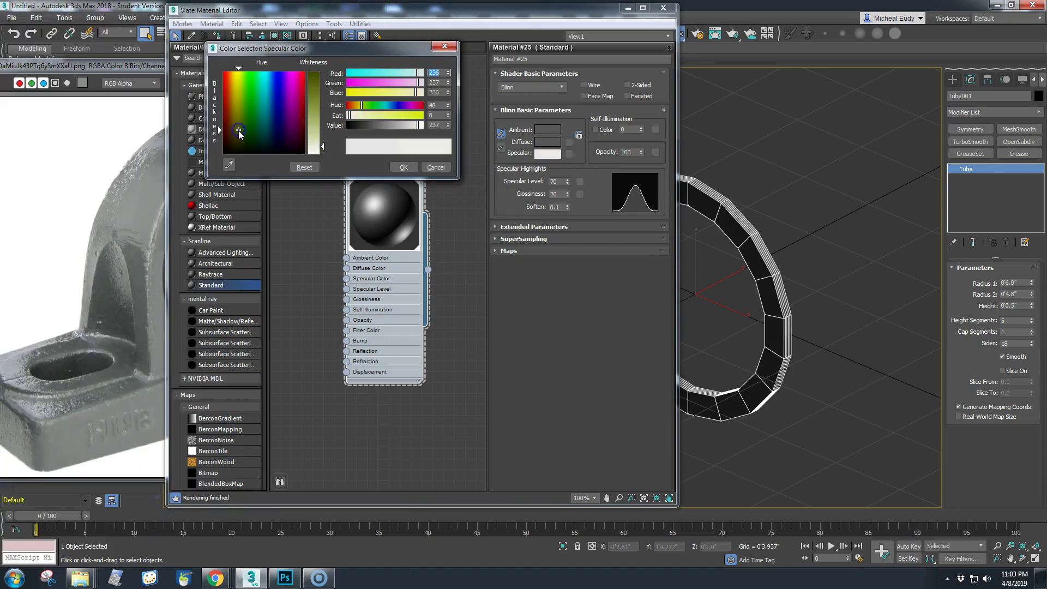
drag(321, 143, 316, 122)
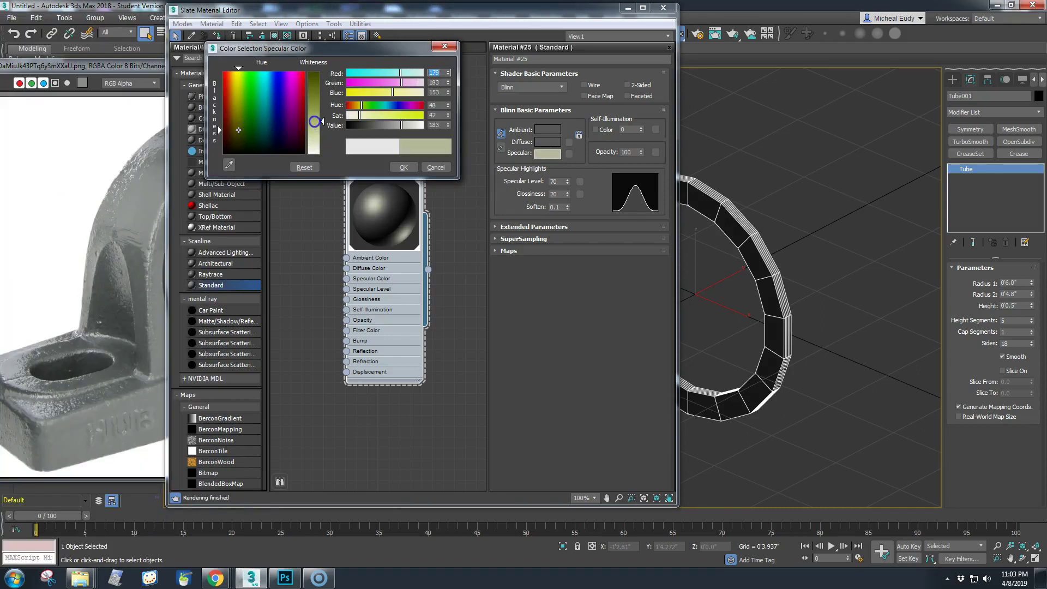
click(235, 127)
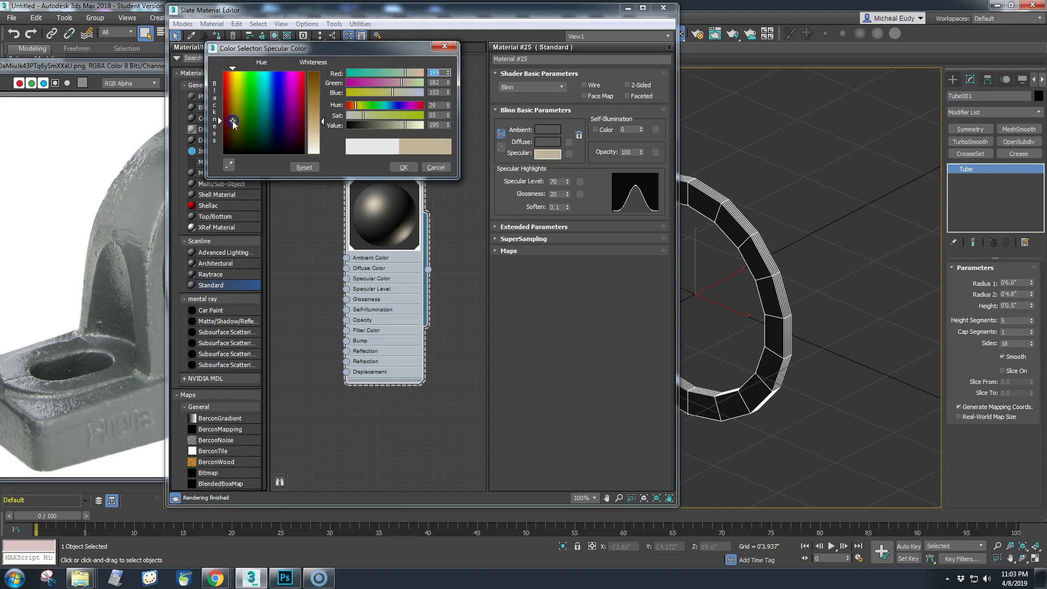
click(403, 167)
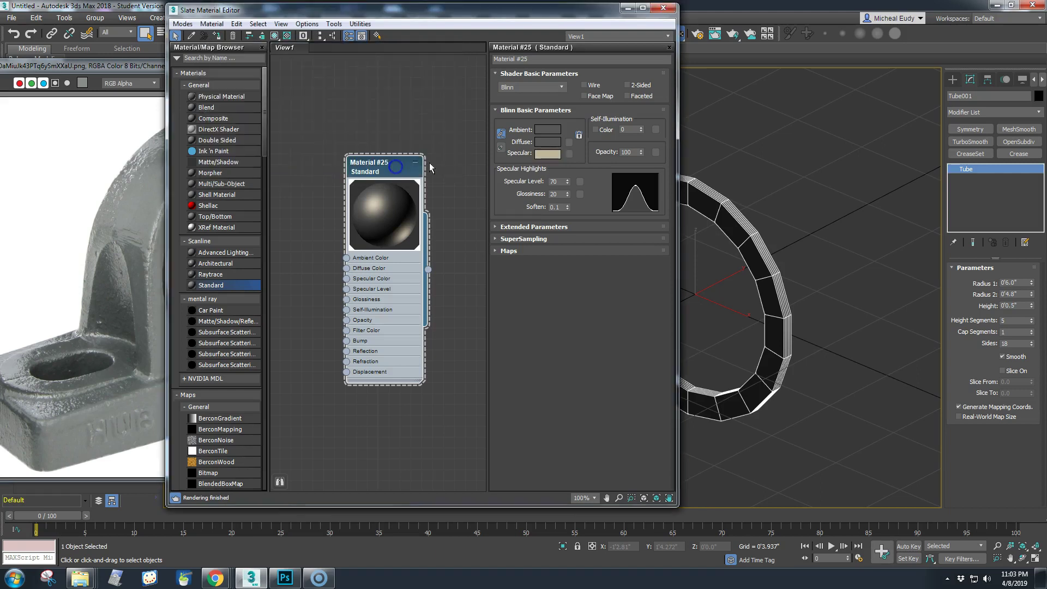
click(662, 7)
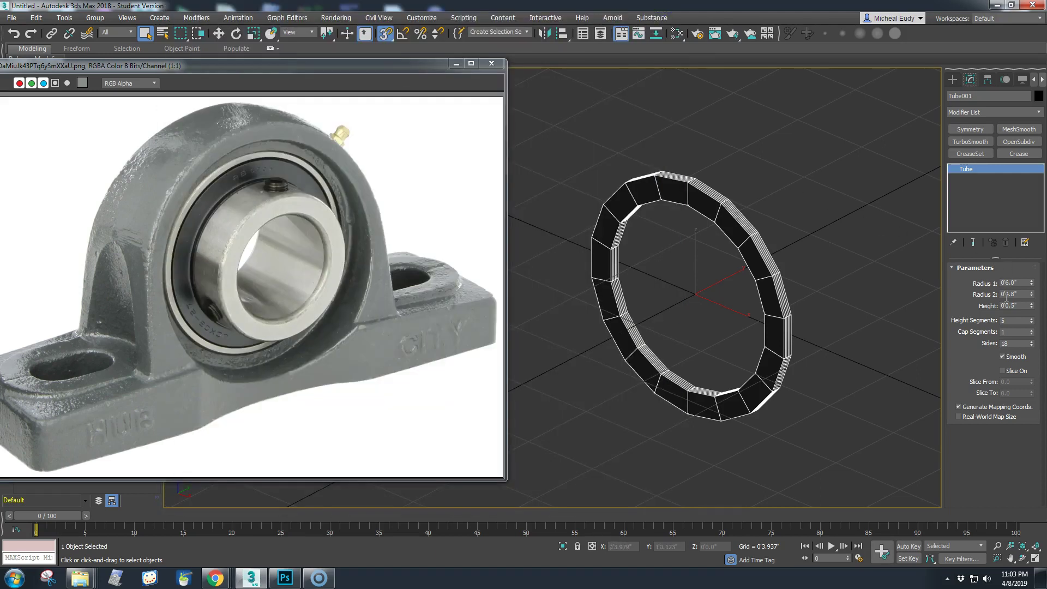
Set the tube's height to about 3.79", its height segments to 6 and its sides to 24
drag(1031, 306, 1026, 510)
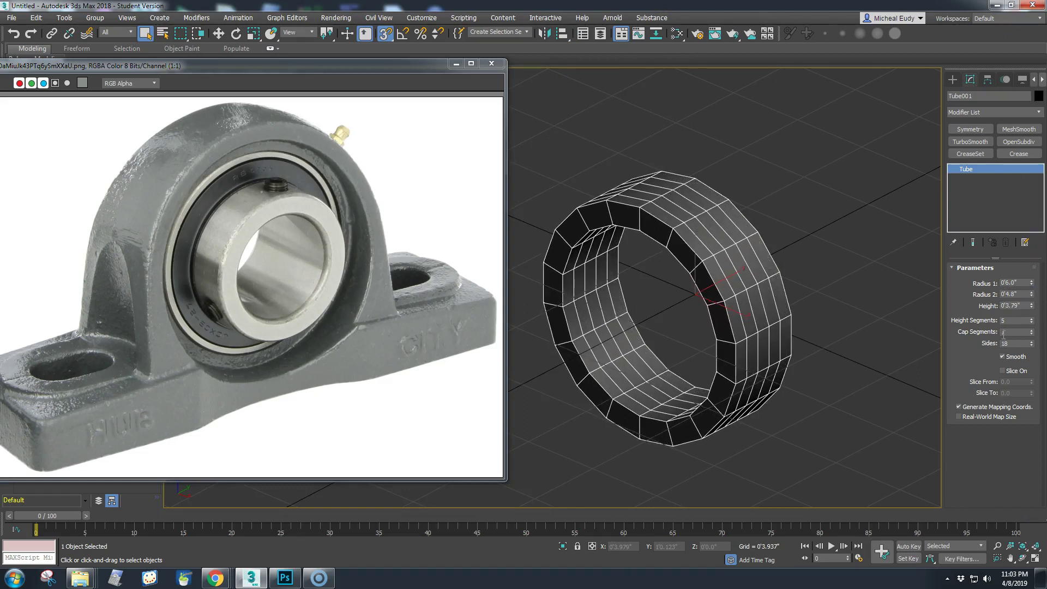
click(1034, 321)
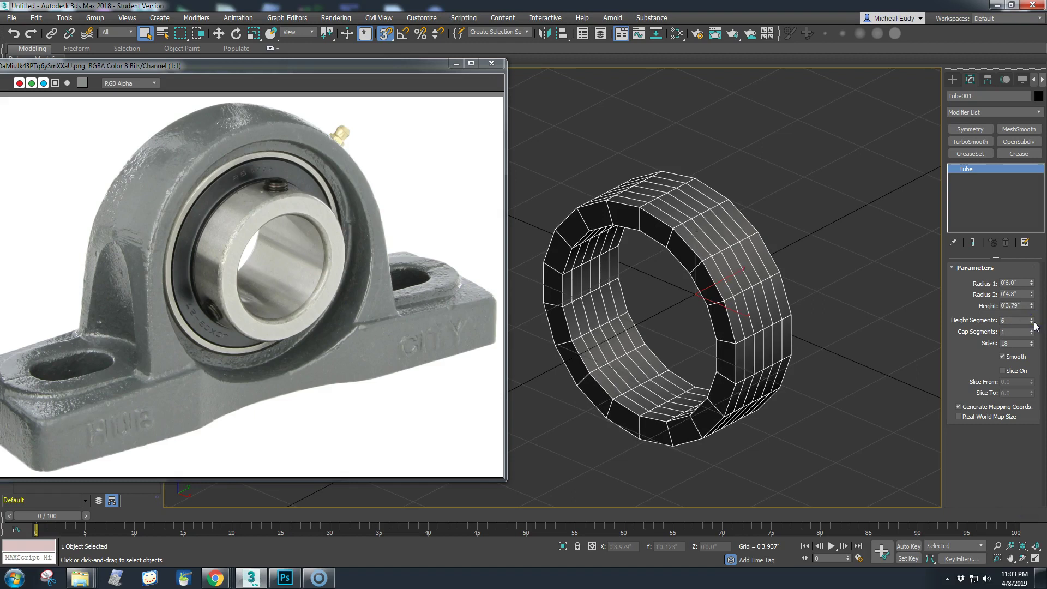
double_click(1017, 345)
text(24)
key(Return)
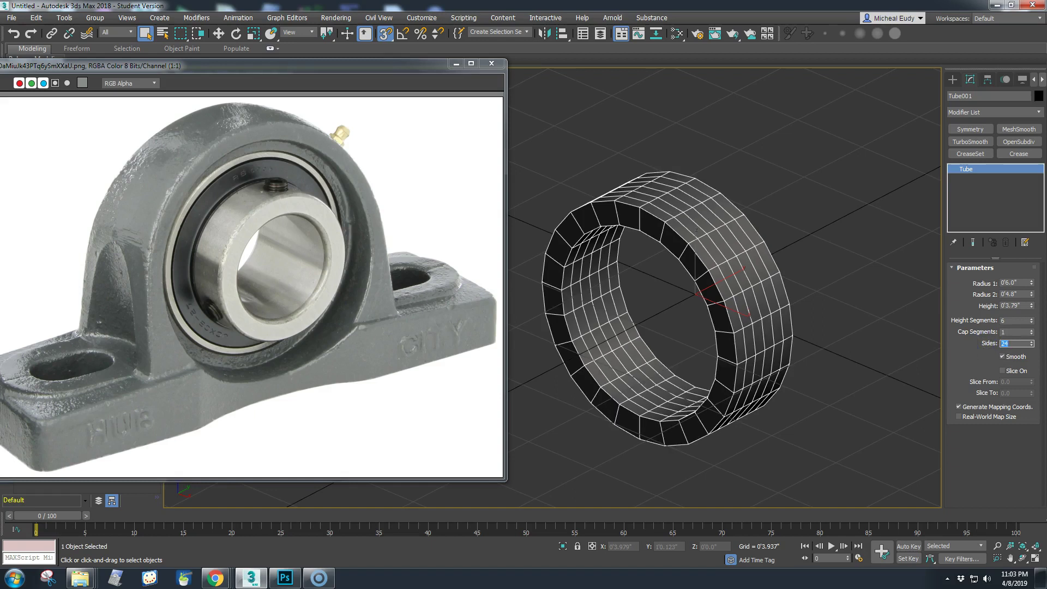
Hide the viewport grid and frame the tube straight-on in the front view
click(731, 390)
key(g)
mouse_move(731, 378)
alt+middle_down()
mouse_move(707, 390)
mouse_move(703, 380)
mouse_move(818, 347)
mouse_move(804, 362)
mouse_move(739, 379)
mouse_move(747, 360)
alt+middle_up()
key(t)
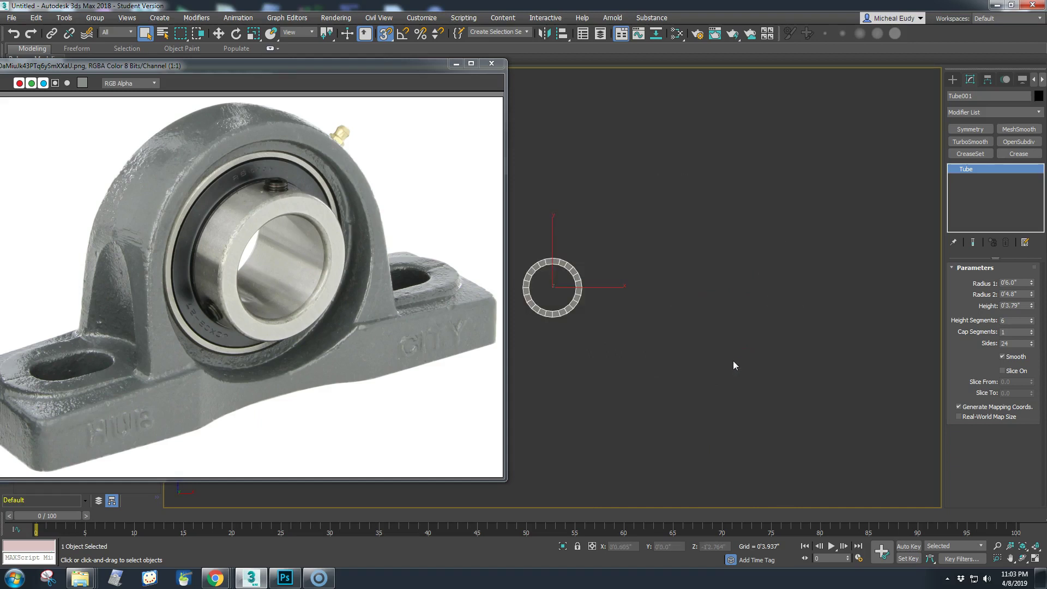
key(z)
middle_drag(645, 269, 801, 260)
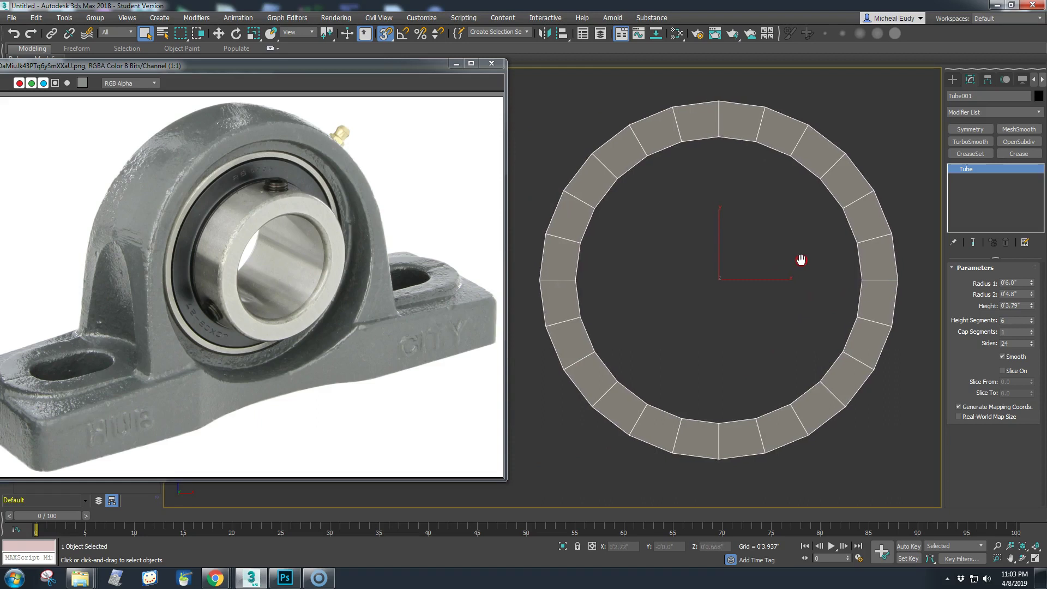
Thin the tube's wall by setting its inner radius (Radius 2) to about 5.198"
drag(1035, 295, 1034, 291)
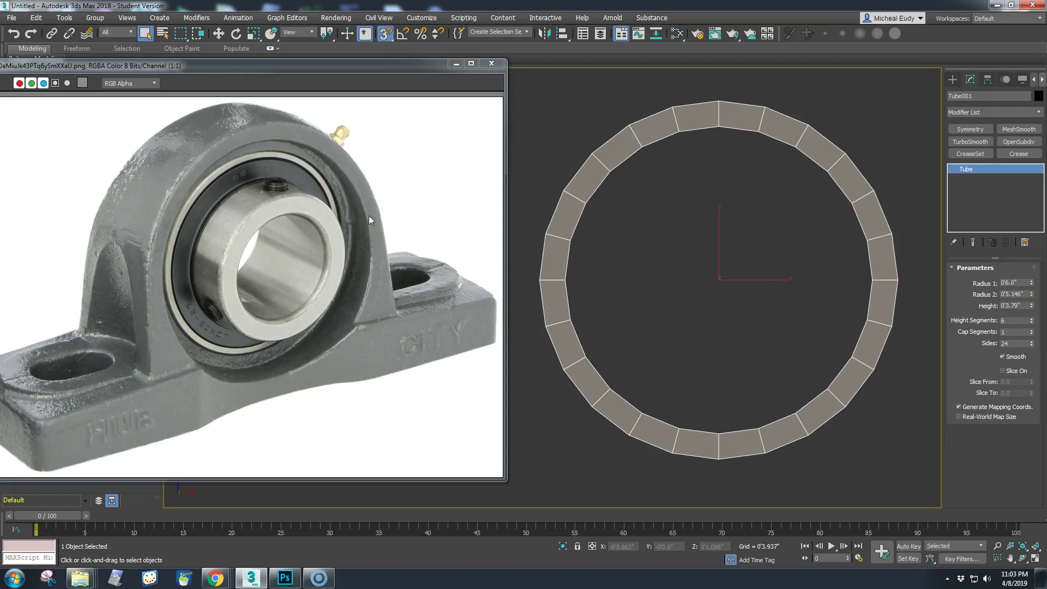
drag(1032, 295, 1031, 294)
scroll(753, 276, down, 3)
alt+middle_drag(727, 283, 676, 323)
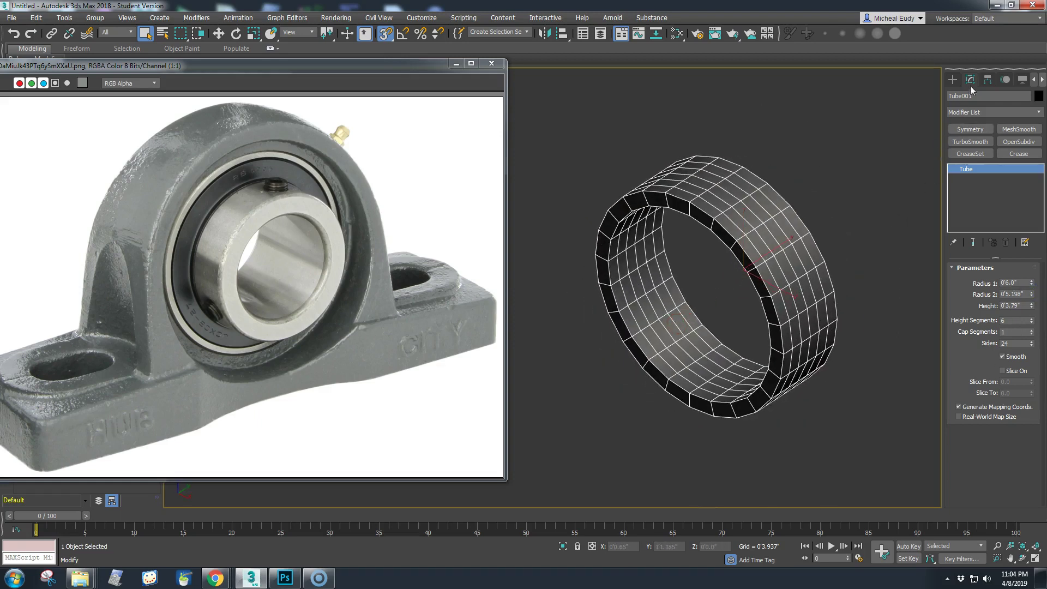
Turn off snapping and center the tube's pivot on the object, leaving pivot adjustment when finished
click(987, 80)
right_click(852, 239)
click(860, 244)
alt+middle_drag(806, 303, 753, 302)
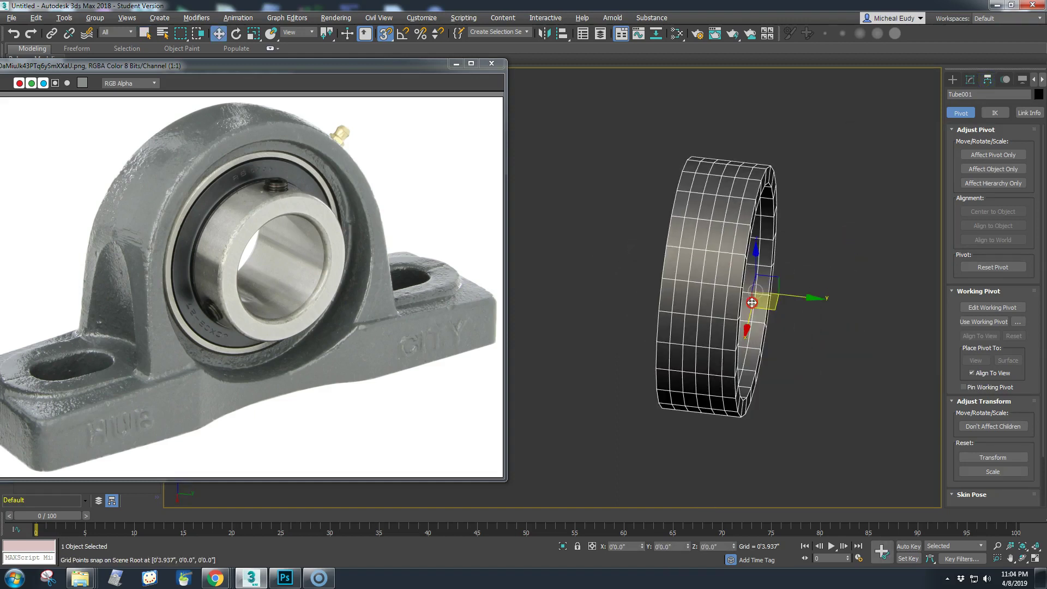
key(s)
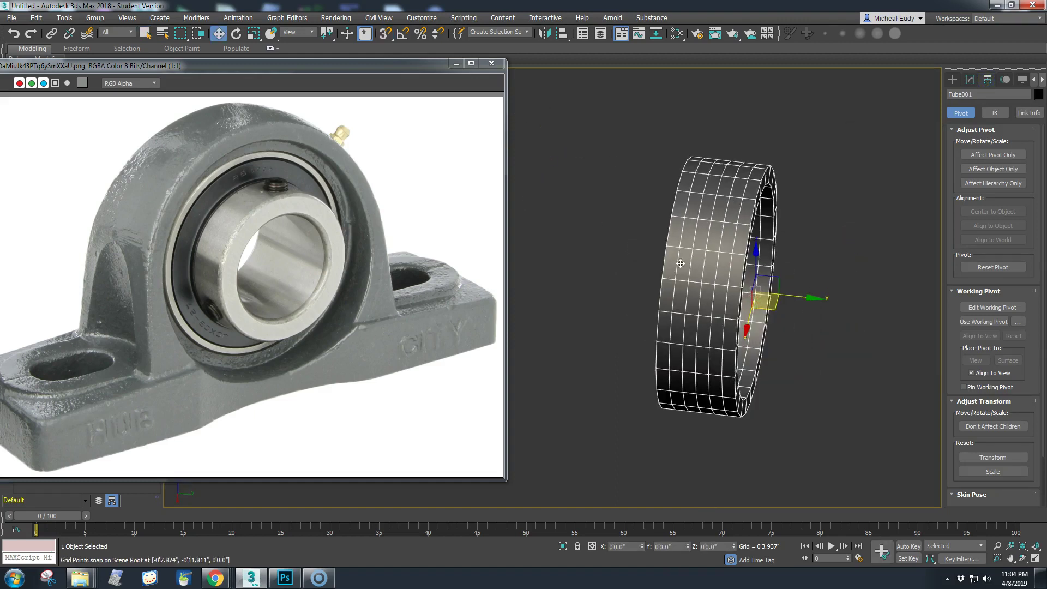
alt+middle_drag(723, 309, 769, 251)
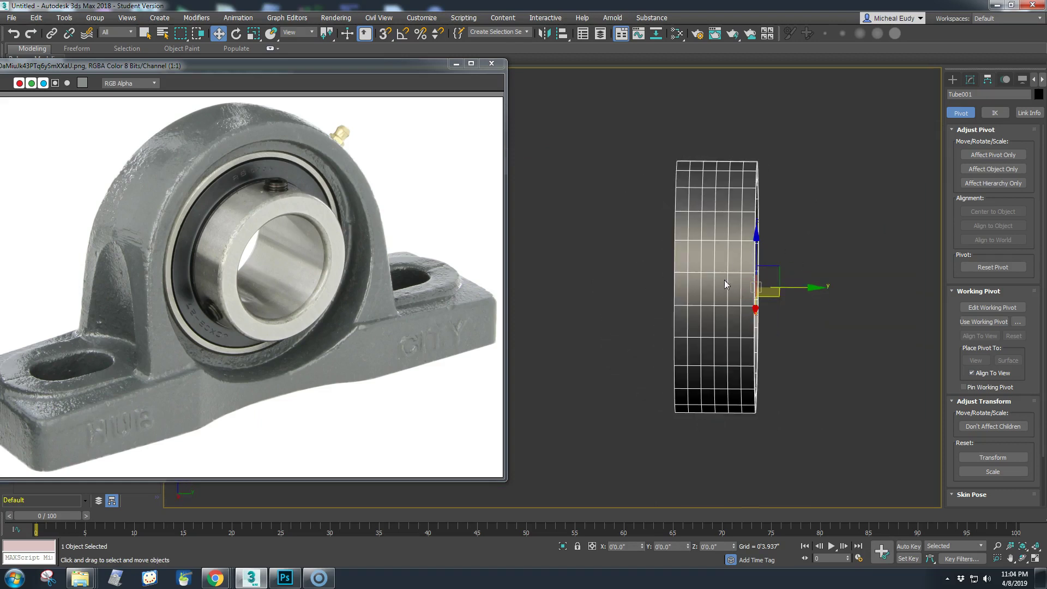
click(970, 156)
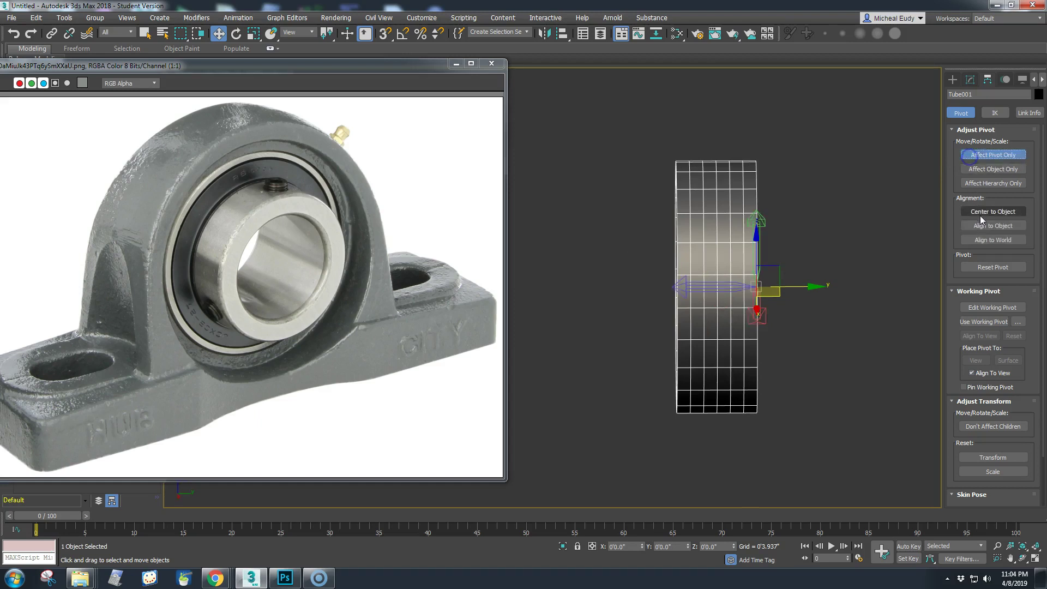
click(980, 214)
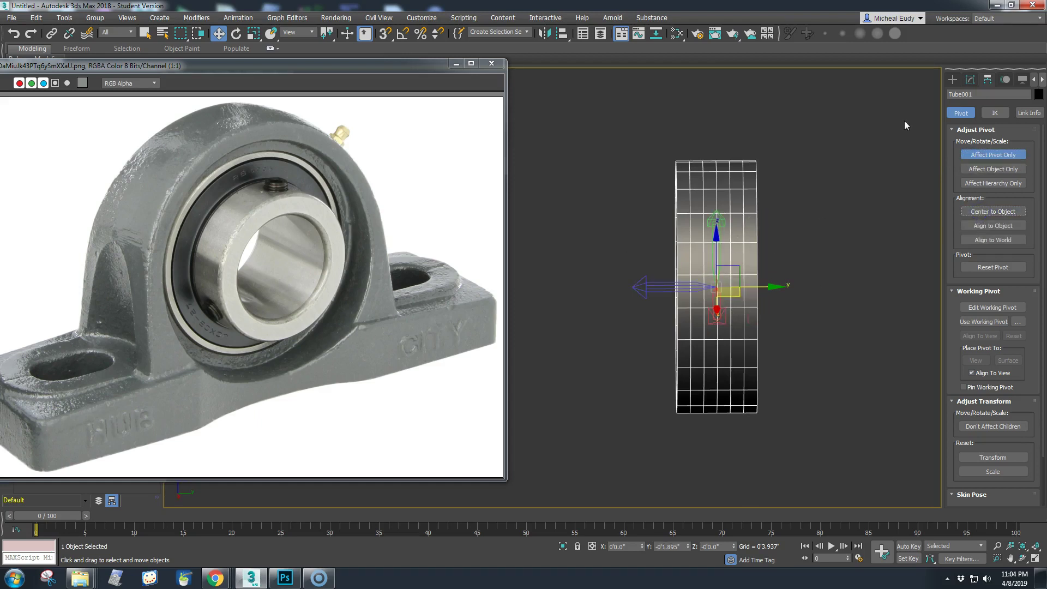
click(953, 79)
alt+middle_drag(684, 221, 759, 240)
middle_drag(745, 195, 724, 226)
click(970, 79)
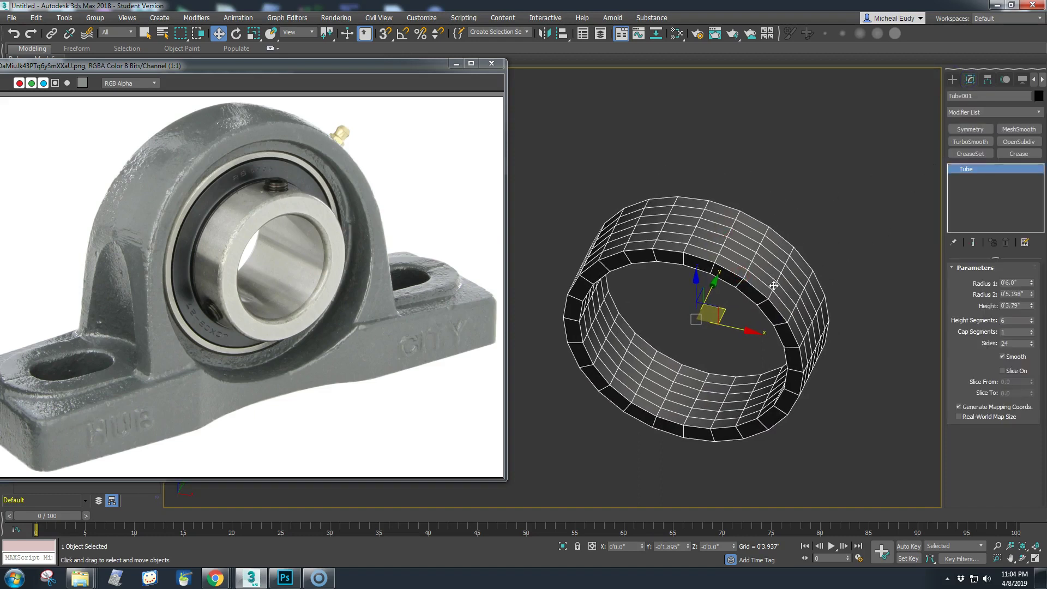
Convert the tube to an Editable Poly
key(v)
click(724, 263)
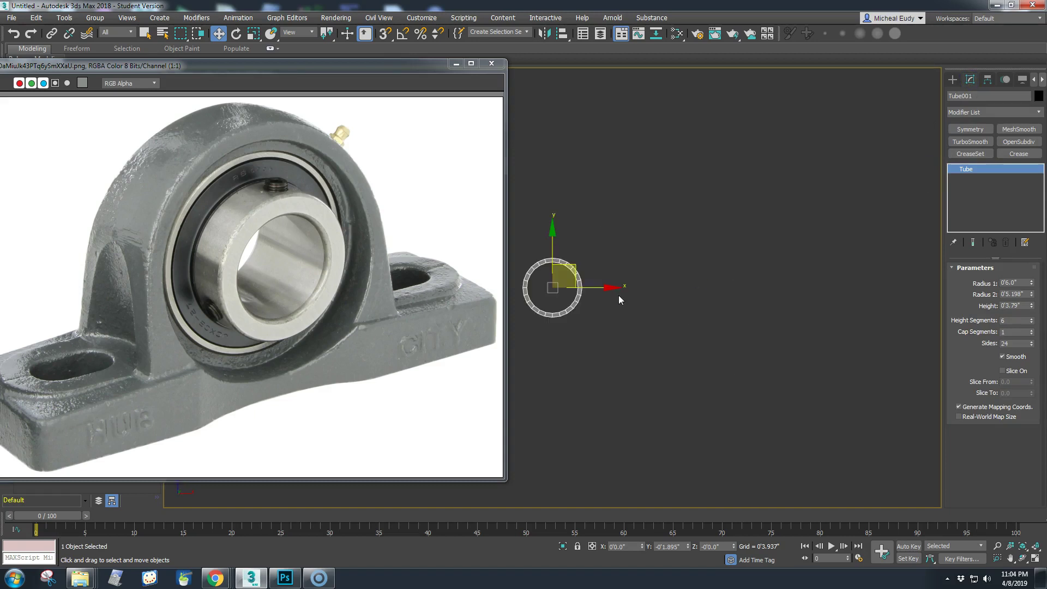
key(z)
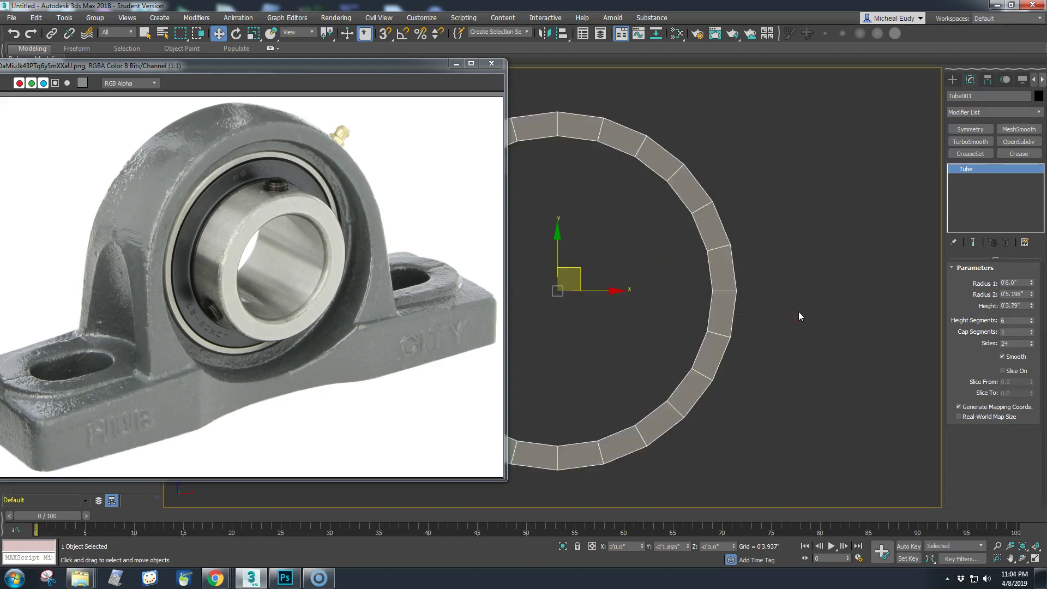
mouse_move(801, 287)
alt+middle_down()
mouse_move(751, 313)
mouse_move(783, 284)
alt+middle_up()
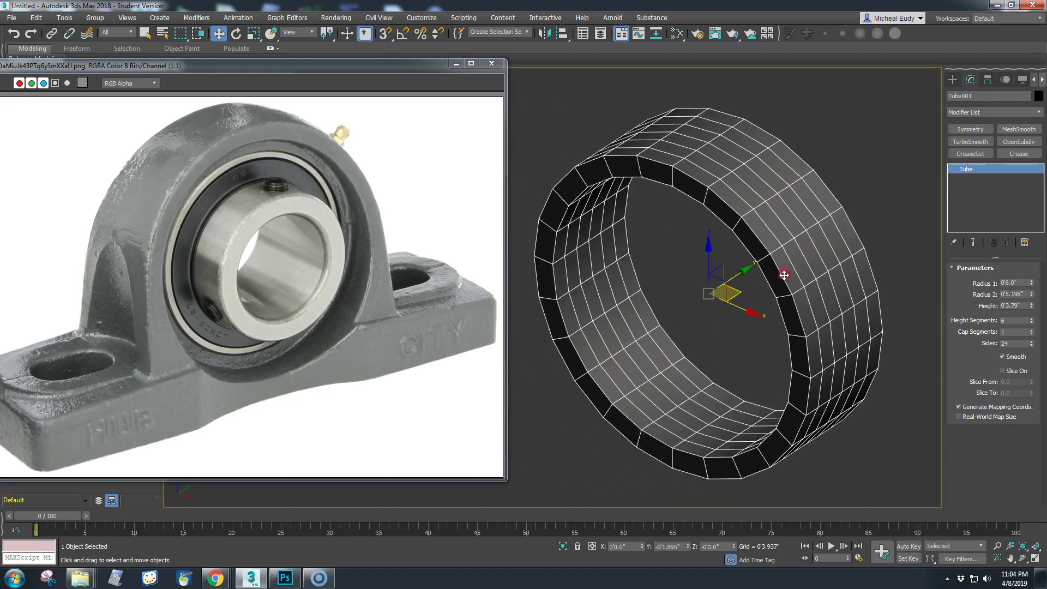
right_click(792, 240)
mouse_move(814, 352)
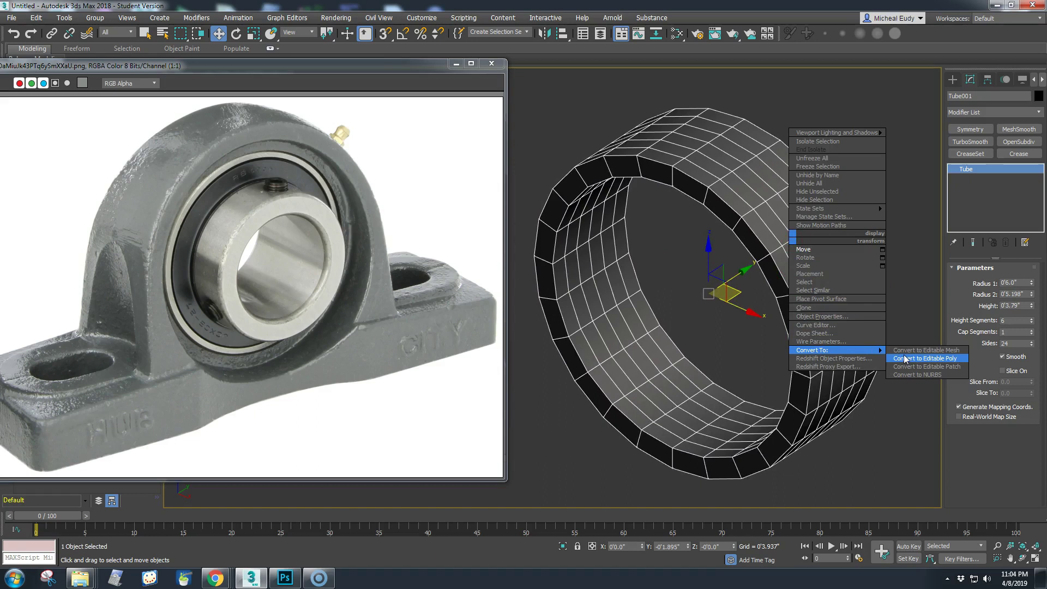
click(957, 359)
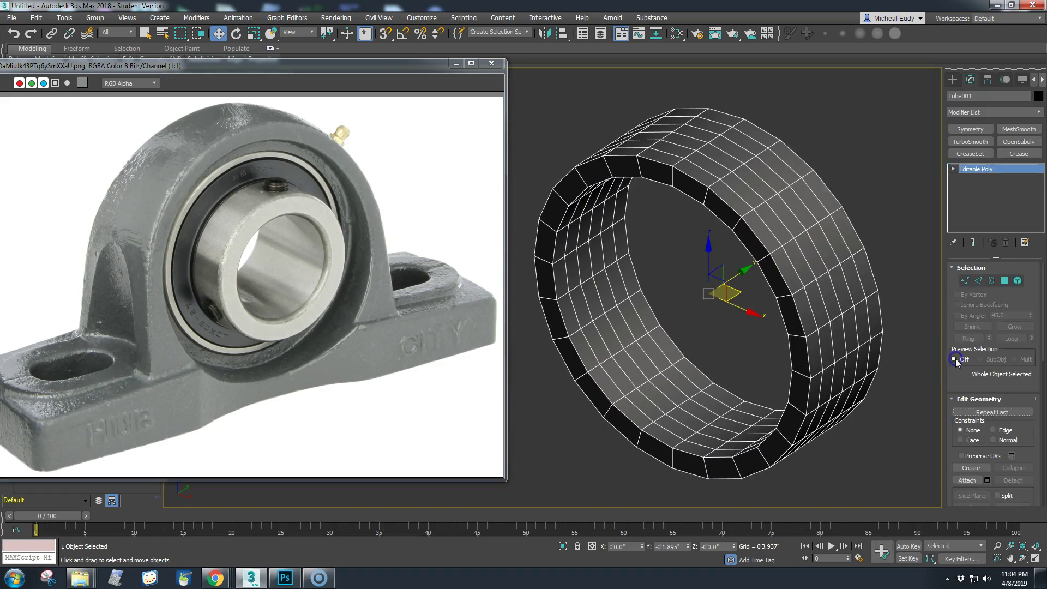
Select the middle edge loop around the ring's outer surface and convert it to a vertex selection
click(978, 281)
double_click(823, 261)
ctrl+click(966, 281)
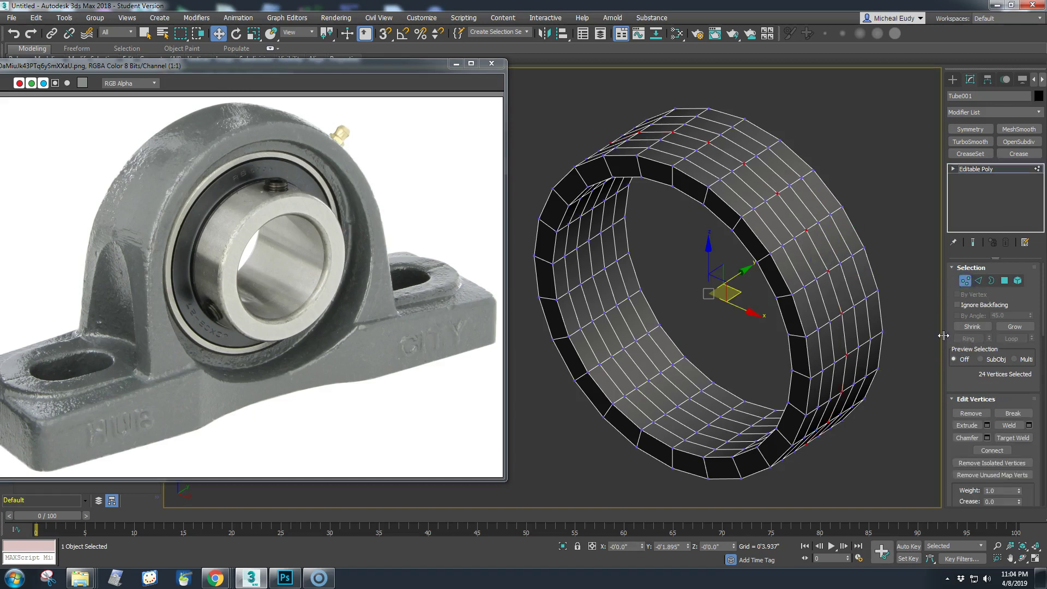
Widen the command panel to two columns and shrink the reference image window so it shows the whole bearing at 1:2
drag(942, 336, 815, 339)
drag(503, 478, 350, 328)
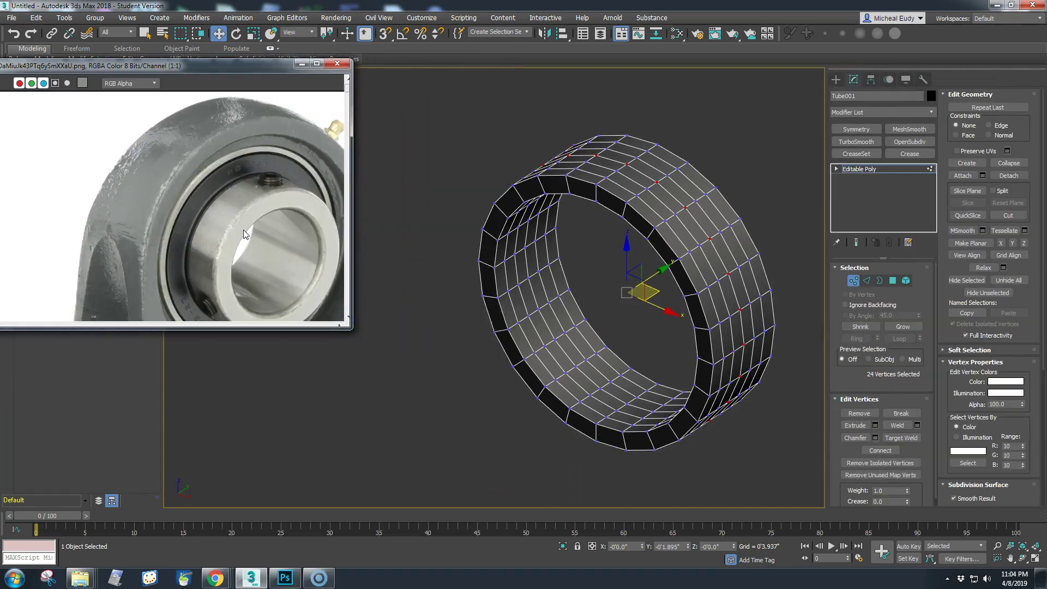
scroll(246, 235, down, 1)
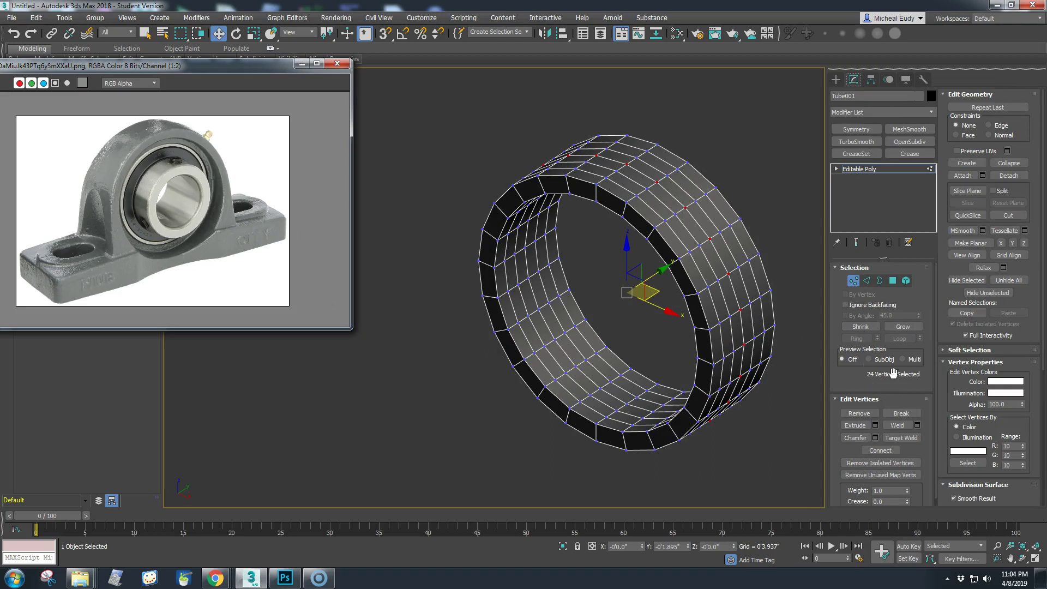
Enable soft selection for the middle vertex loop with a falloff of about 2.047"
drag(895, 403, 889, 355)
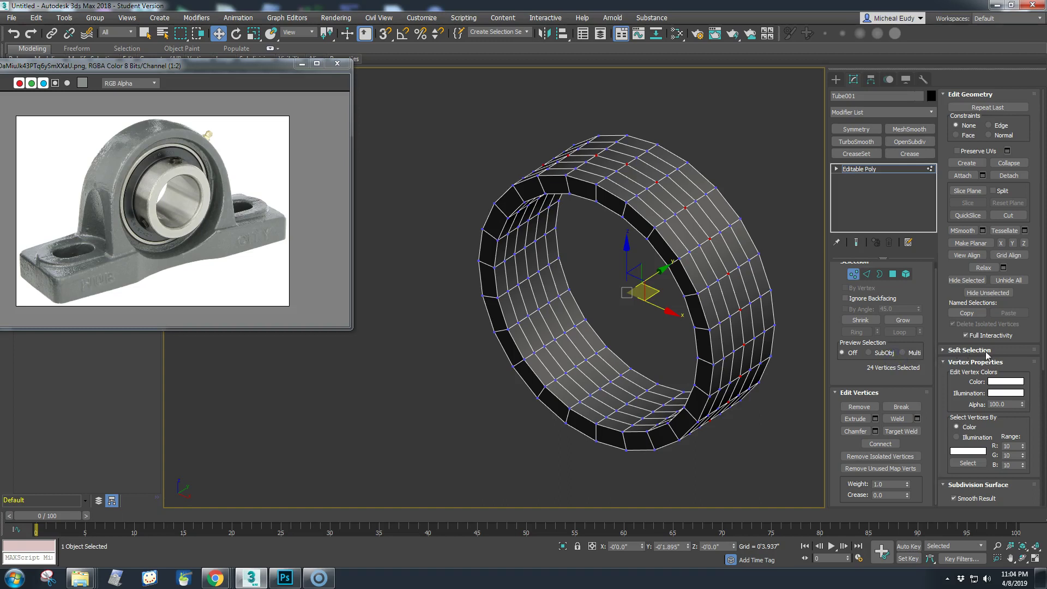
click(977, 350)
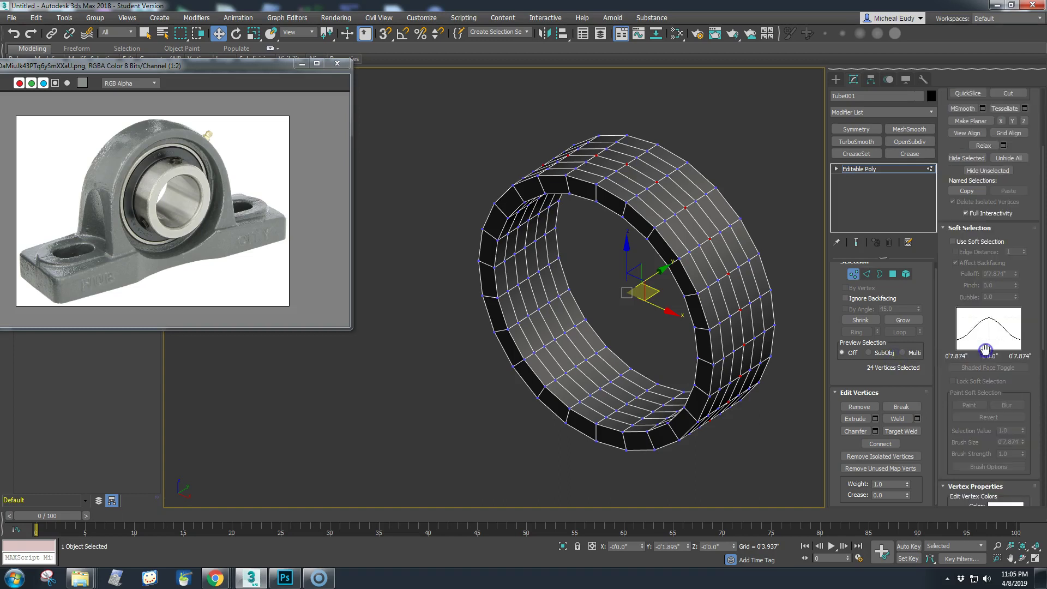
click(954, 242)
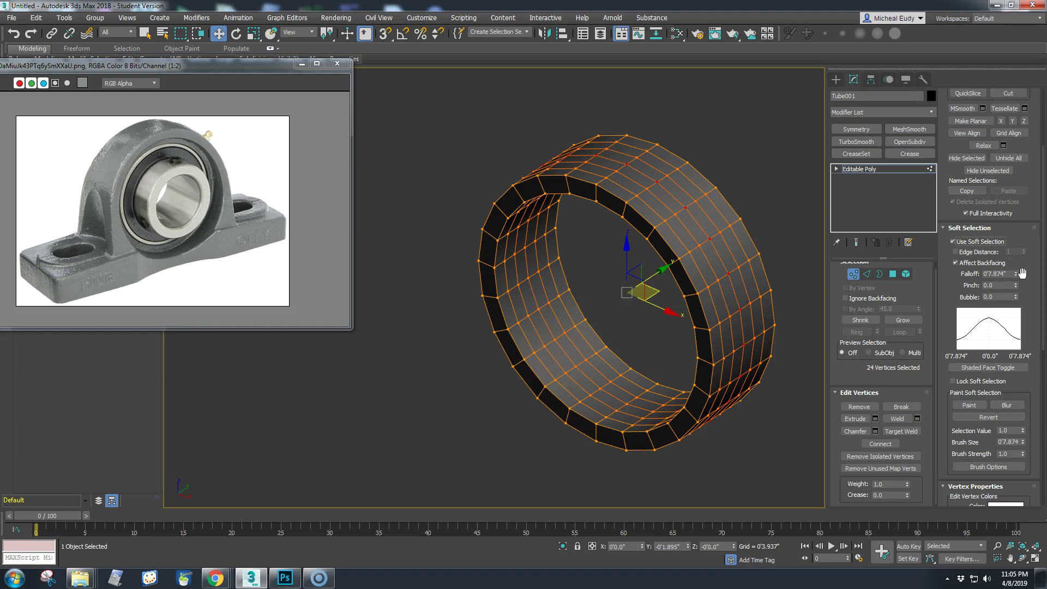
drag(1016, 276, 1003, 311)
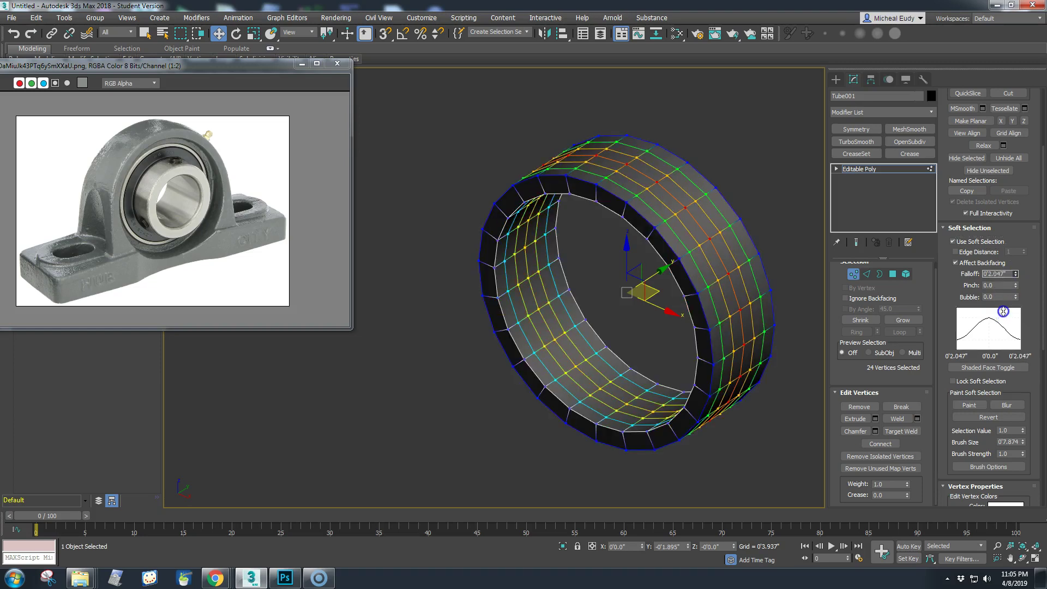
Try to bulge the ring's outer surface by uniformly scaling up the soft-selected middle vertices
right_click(566, 258)
click(582, 287)
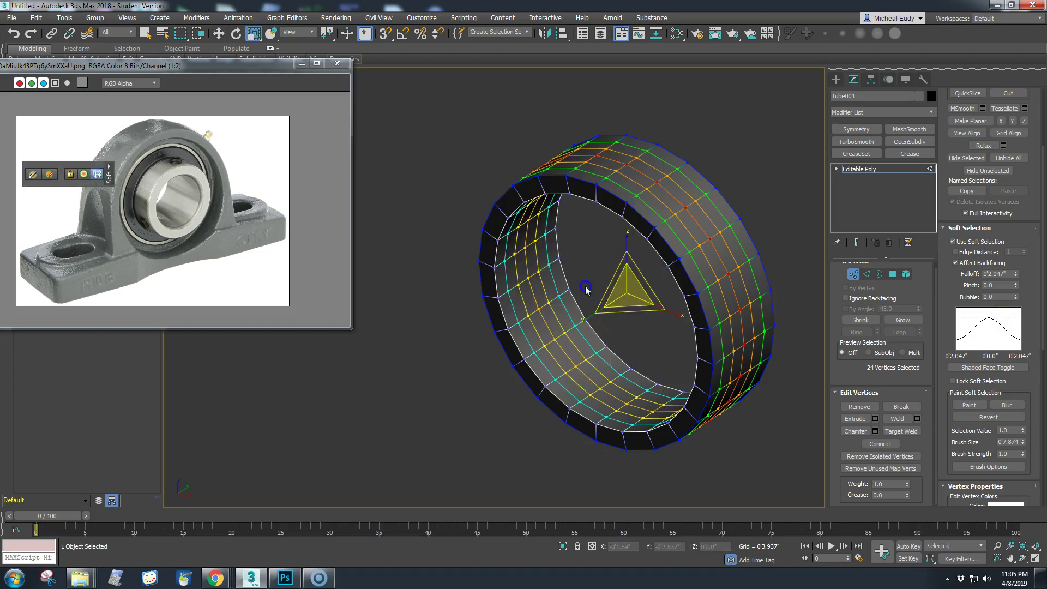
drag(642, 284, 638, 268)
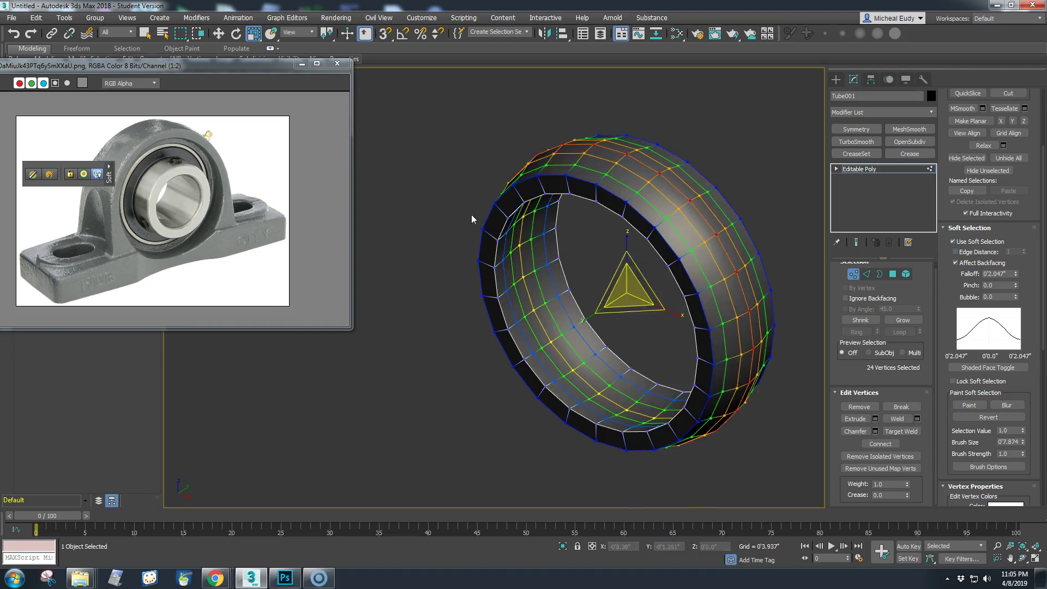
click(11, 36)
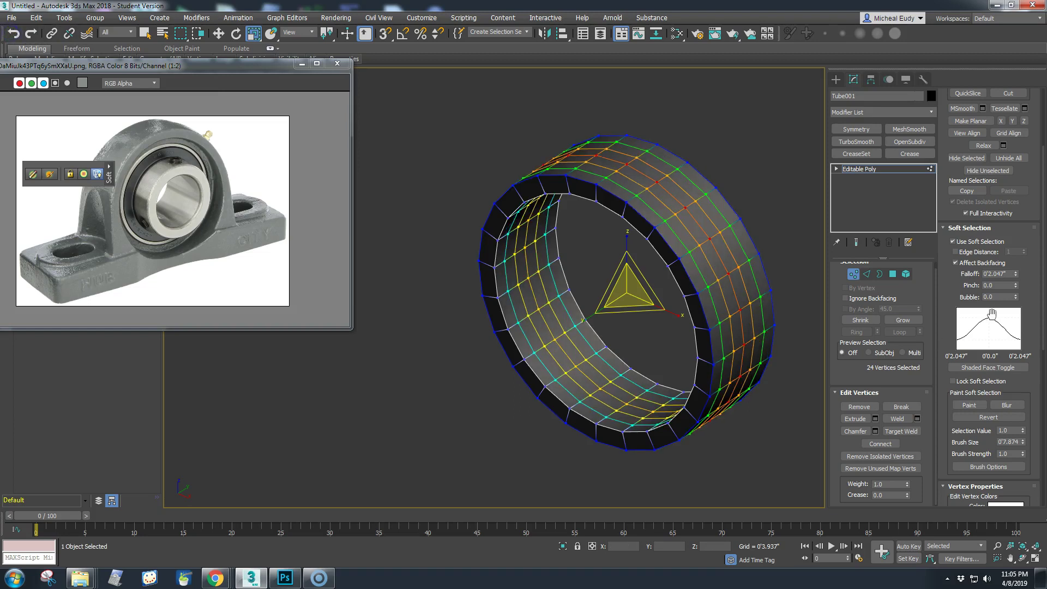
Bulge the ring by uniformly scaling up the middle vertices with a soft selection falloff of about 2.559", and turn off soft selection
drag(1016, 277, 1013, 260)
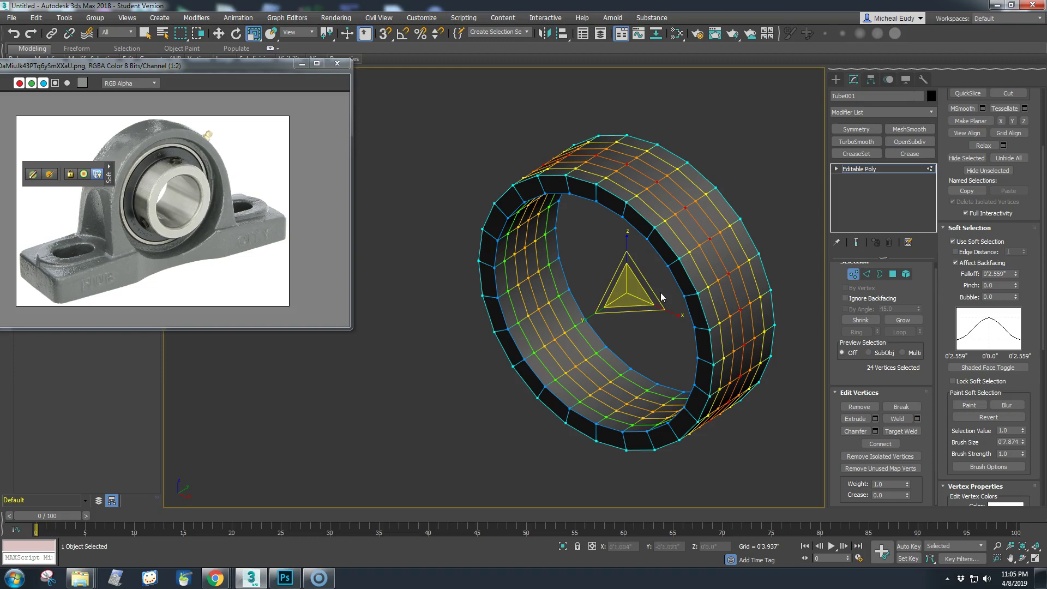
mouse_move(651, 291)
mouse_down()
mouse_move(644, 278)
mouse_move(652, 291)
mouse_up()
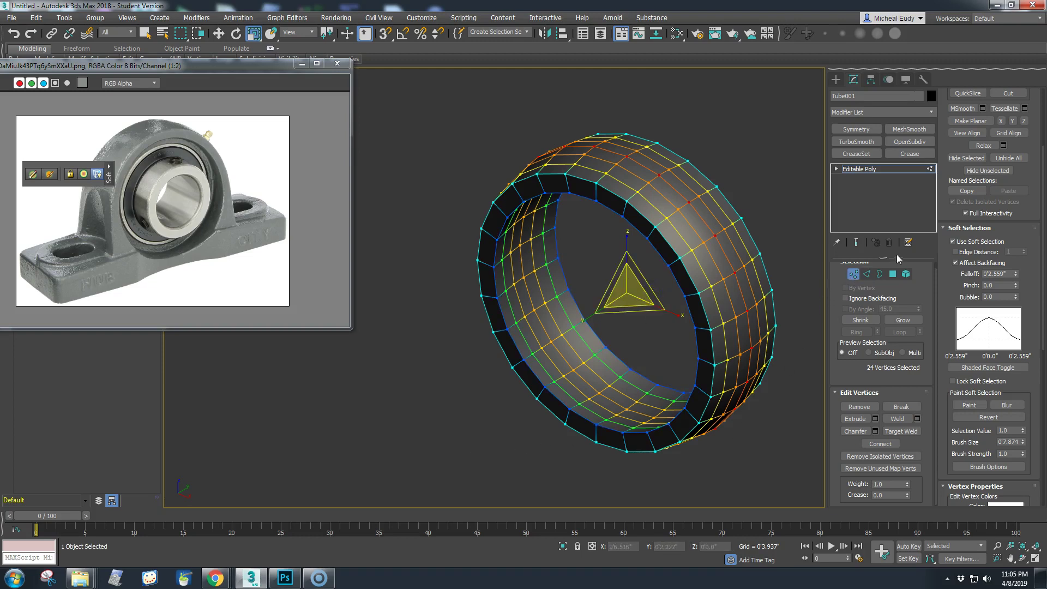
click(953, 242)
click(858, 275)
middle_drag(631, 348, 587, 337)
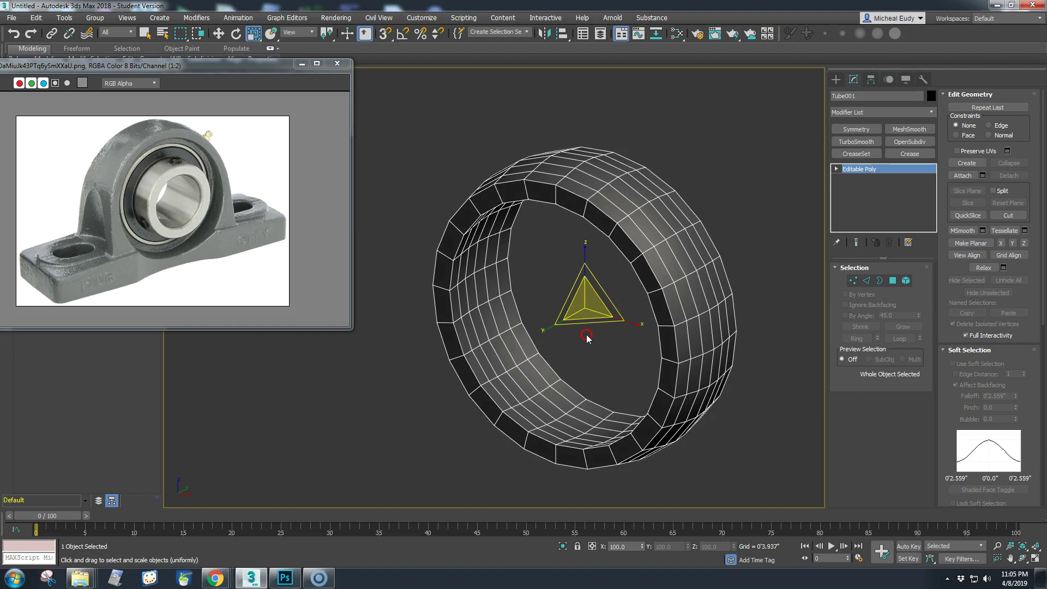
Delete all polygons of the ring's inner wall, selecting them by a 45-degree angle with backfacing ignored
click(893, 281)
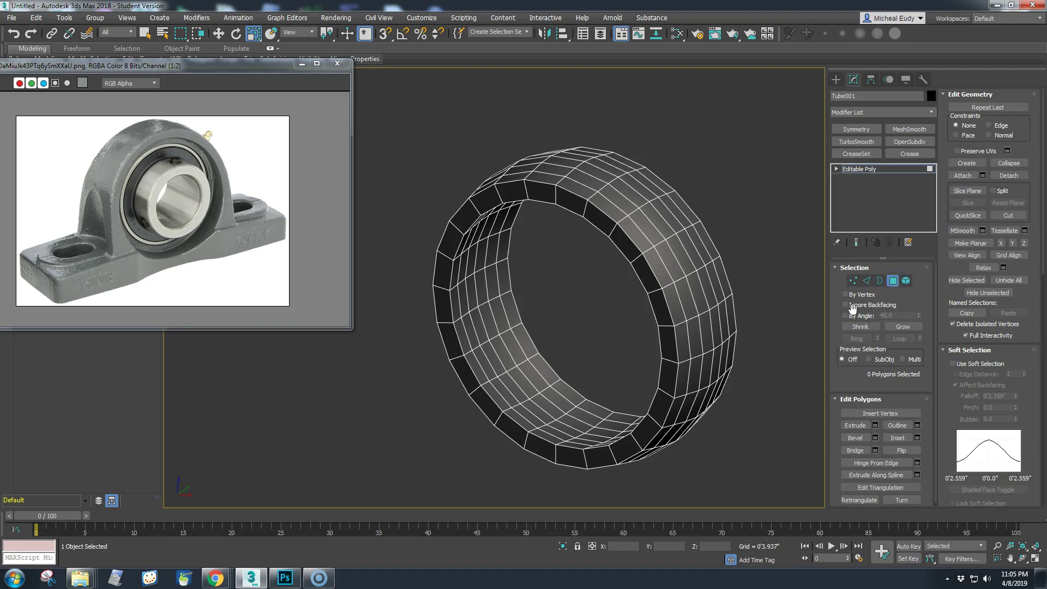
click(846, 305)
click(845, 316)
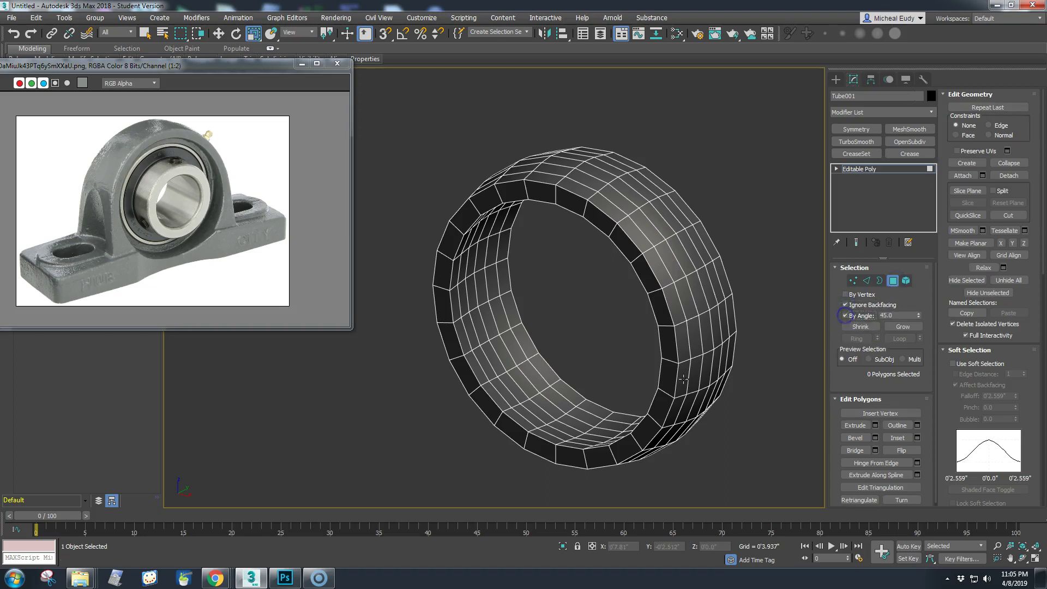
click(575, 403)
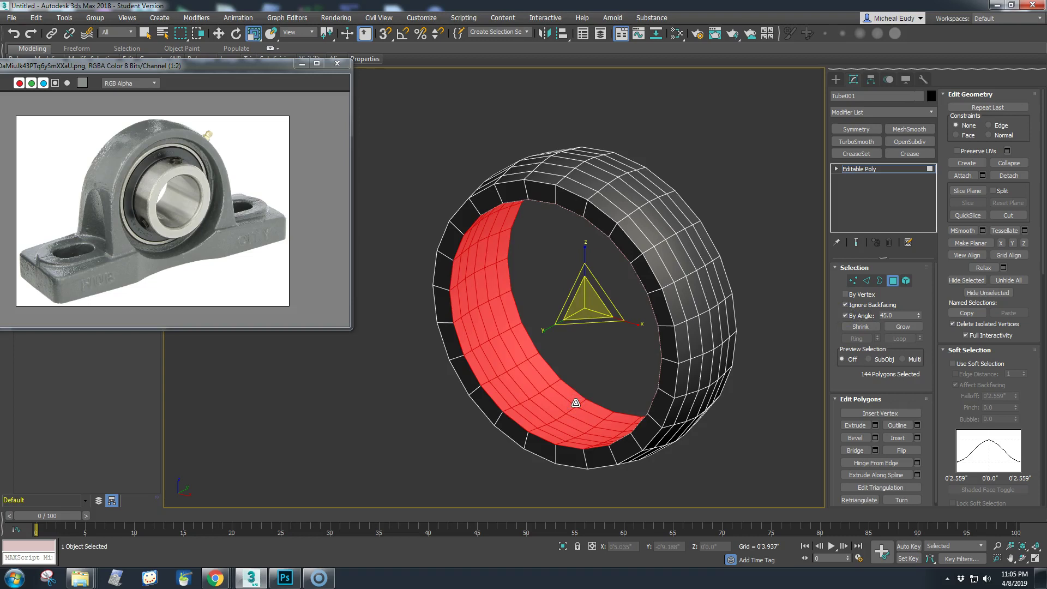
key(Delete)
click(898, 283)
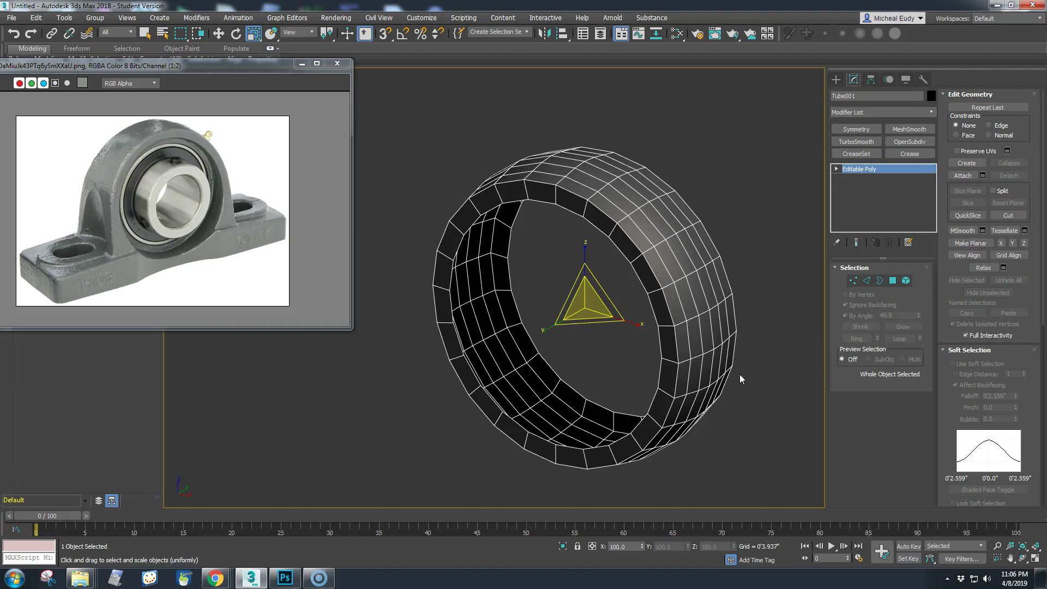
Examine the bearing's seal and rim at 1:1 in an enlarged reference image window, and minimize the window
click(931, 112)
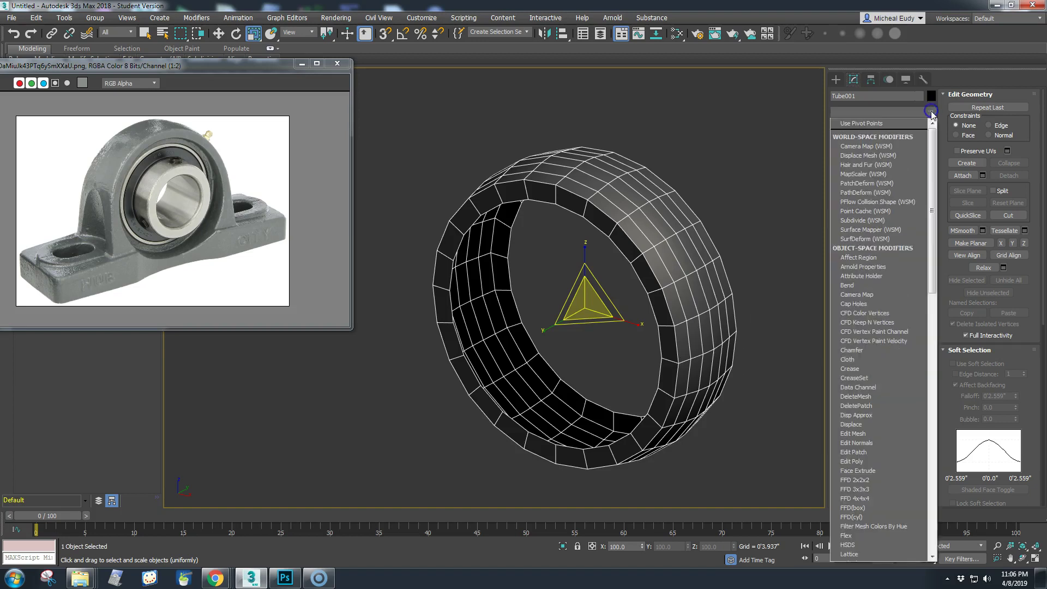
click(117, 150)
scroll(133, 220, up, 1)
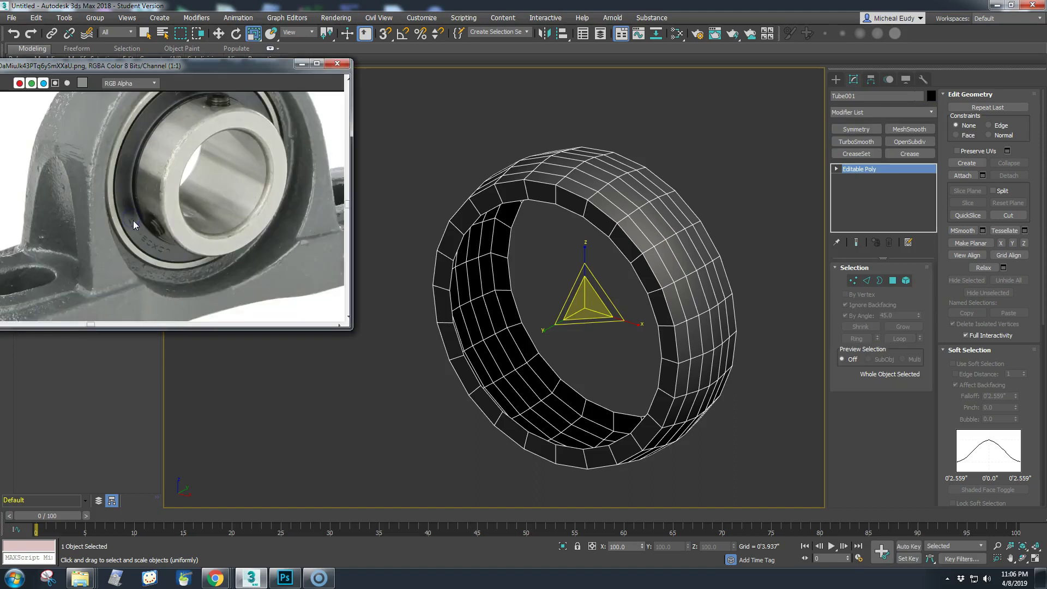
drag(347, 328, 405, 454)
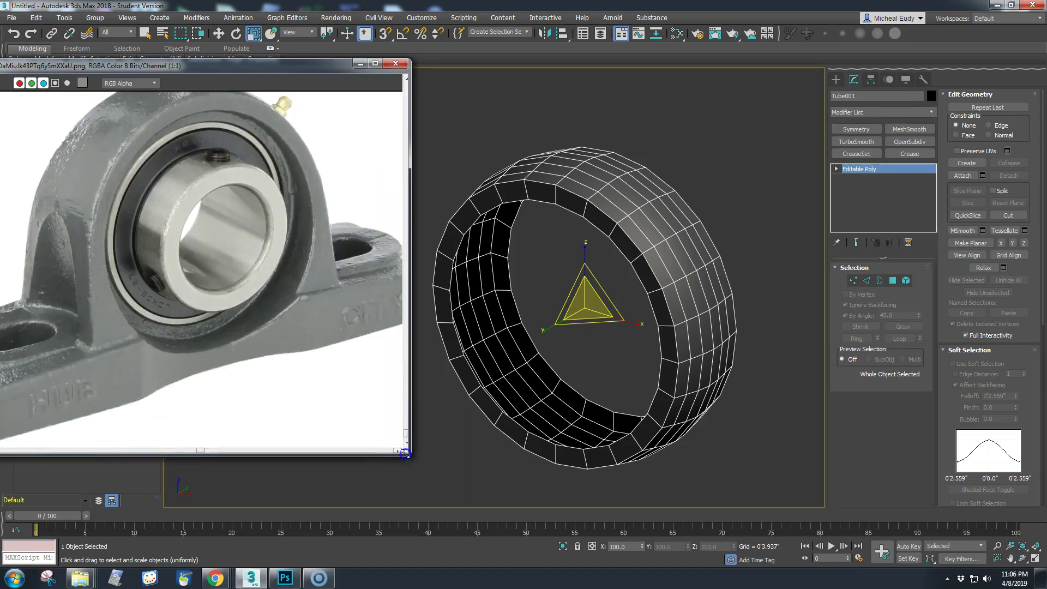
drag(108, 229, 147, 253)
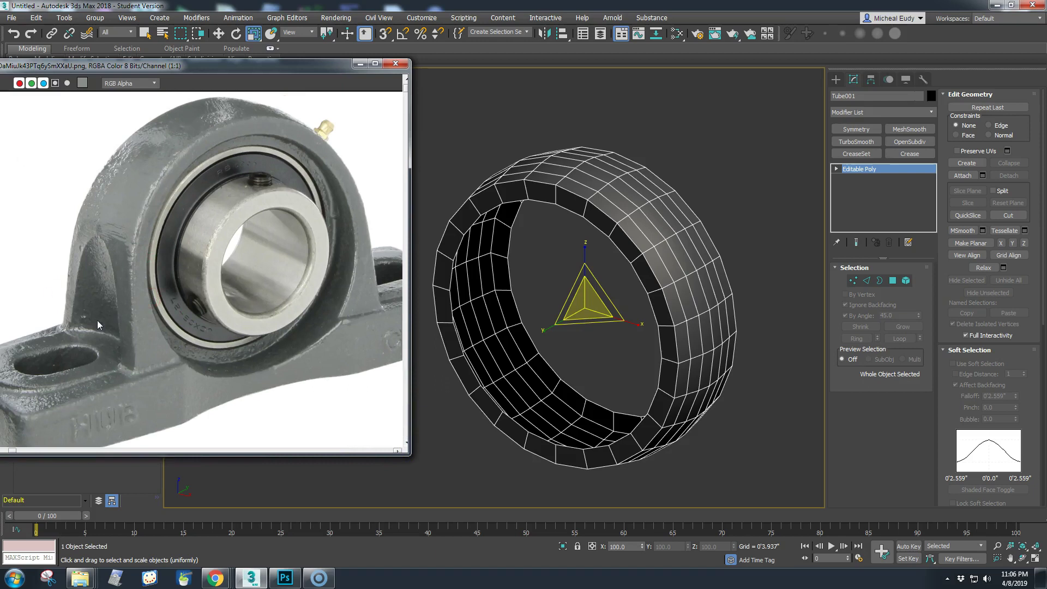
click(360, 64)
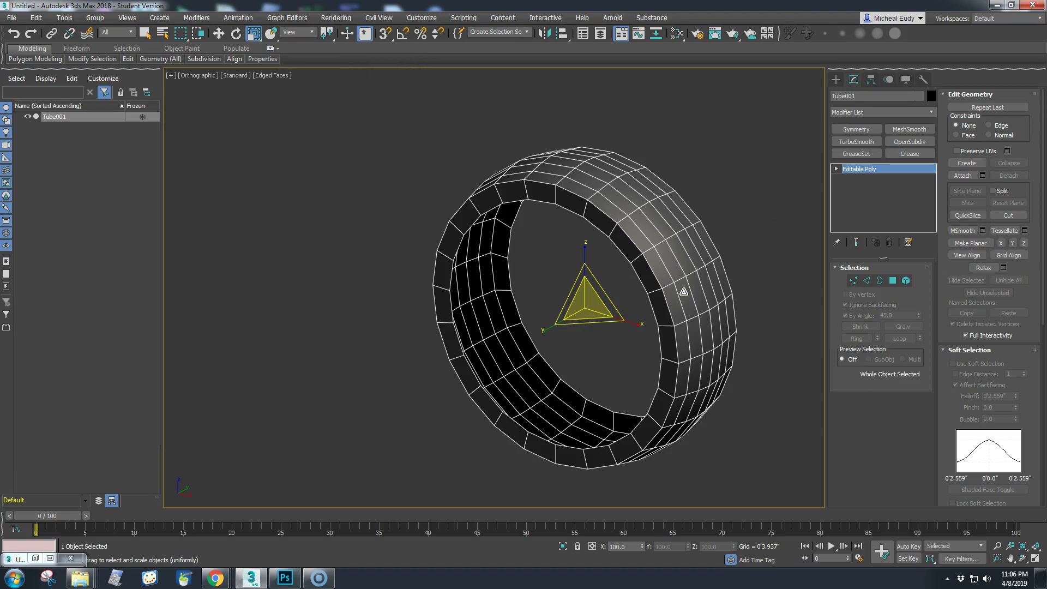
Apply a Taper modifier to the ring with Y as the primary axis and Z as the effect axis
click(931, 112)
drag(934, 141, 912, 393)
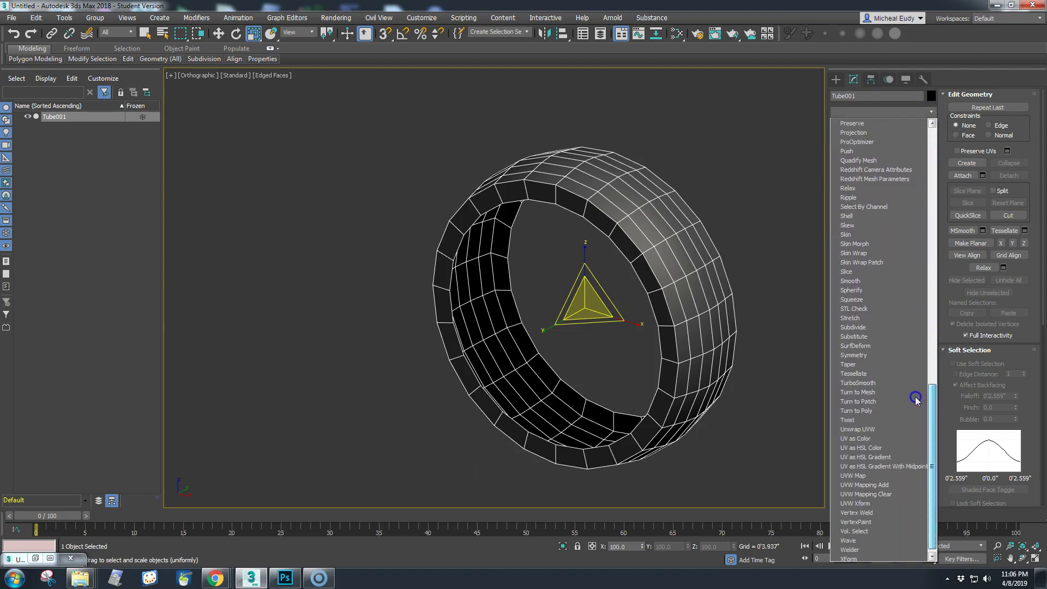
click(870, 368)
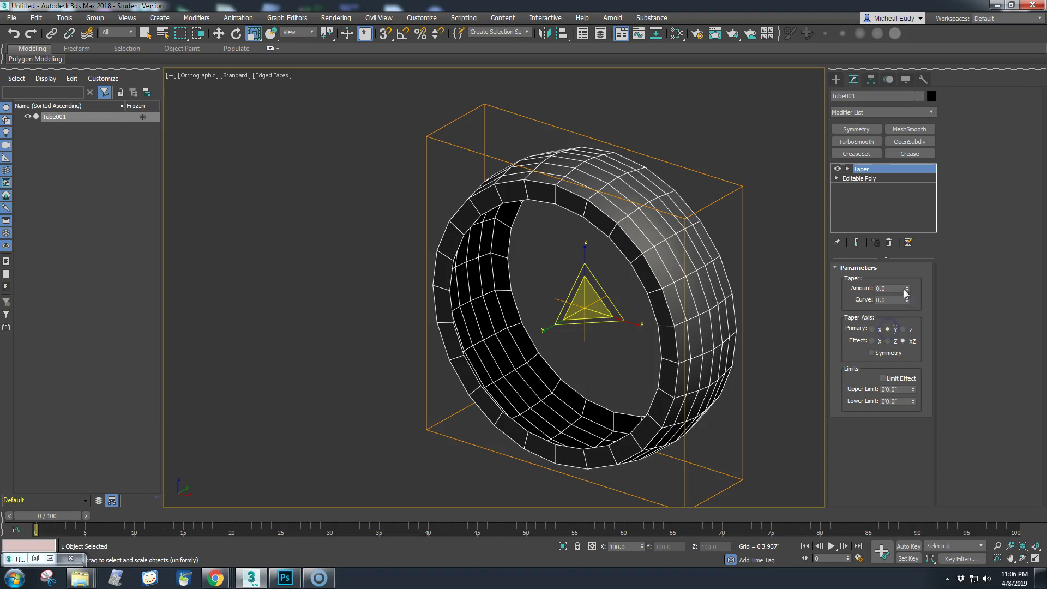
drag(908, 291, 909, 271)
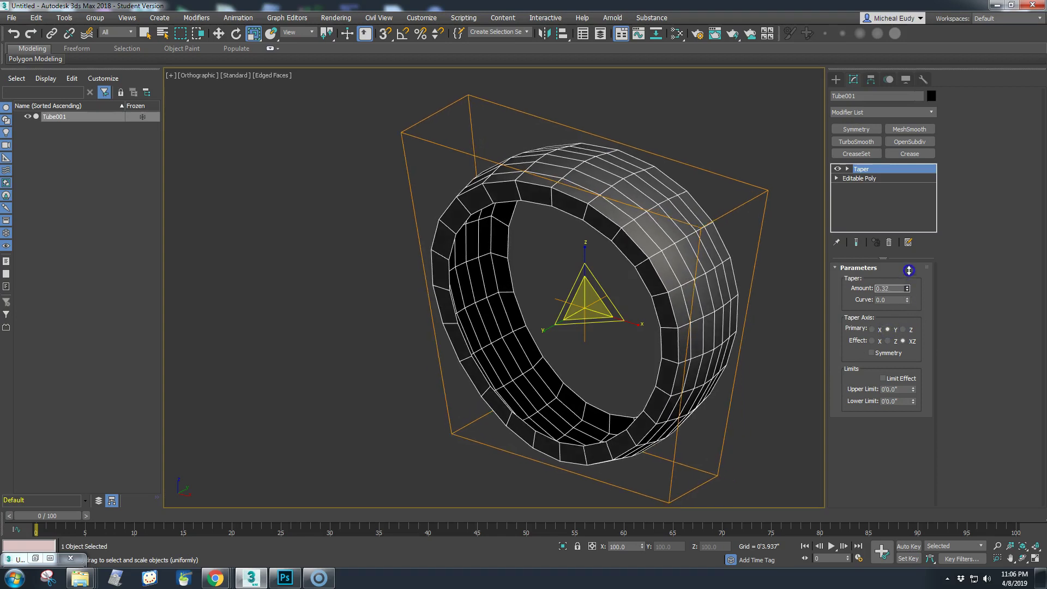
click(888, 340)
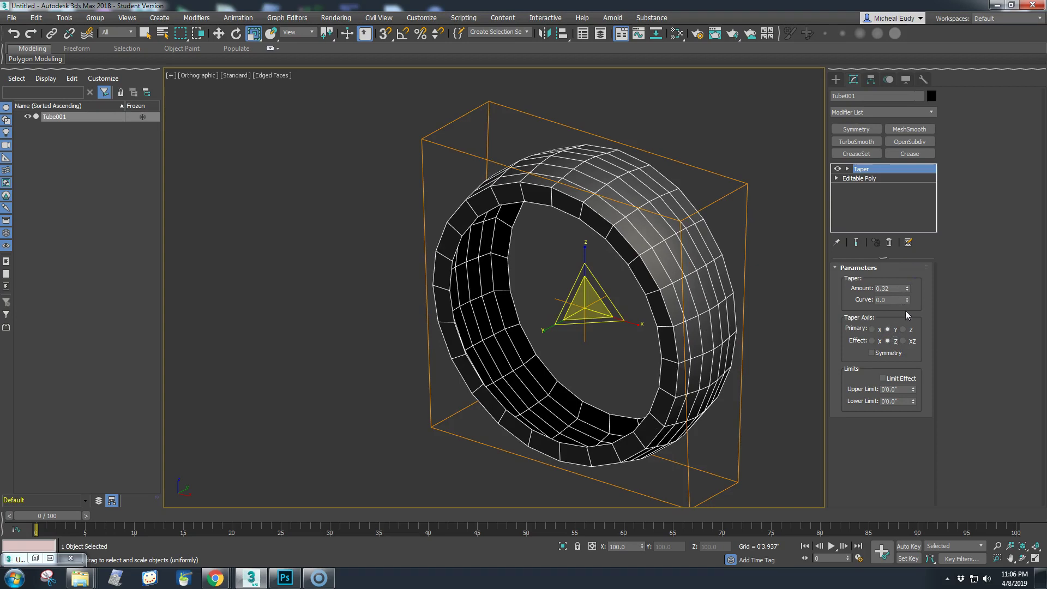
Set the ring's taper amount to about -0.48
mouse_move(908, 289)
mouse_down()
mouse_move(910, 276)
mouse_move(917, 307)
mouse_up()
alt+middle_drag(606, 351, 556, 347)
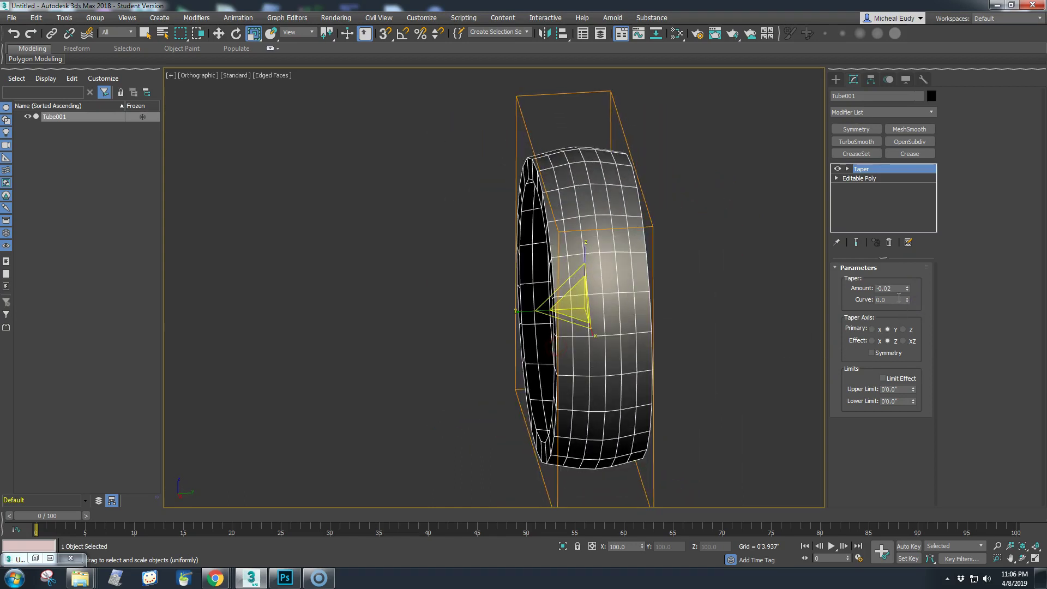
drag(909, 292, 907, 309)
alt+middle_drag(608, 356, 746, 349)
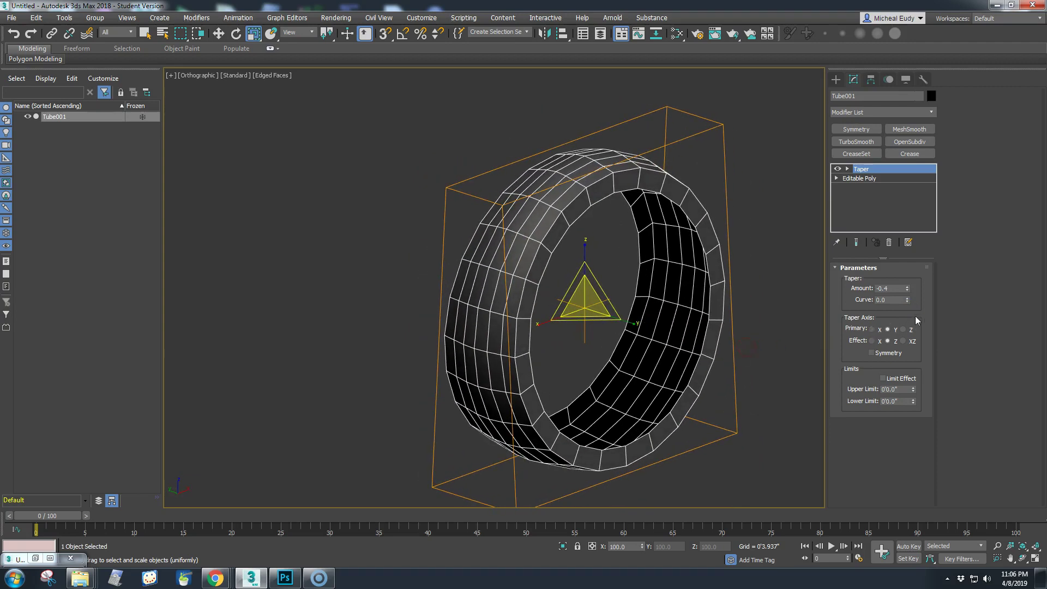
drag(907, 294, 907, 294)
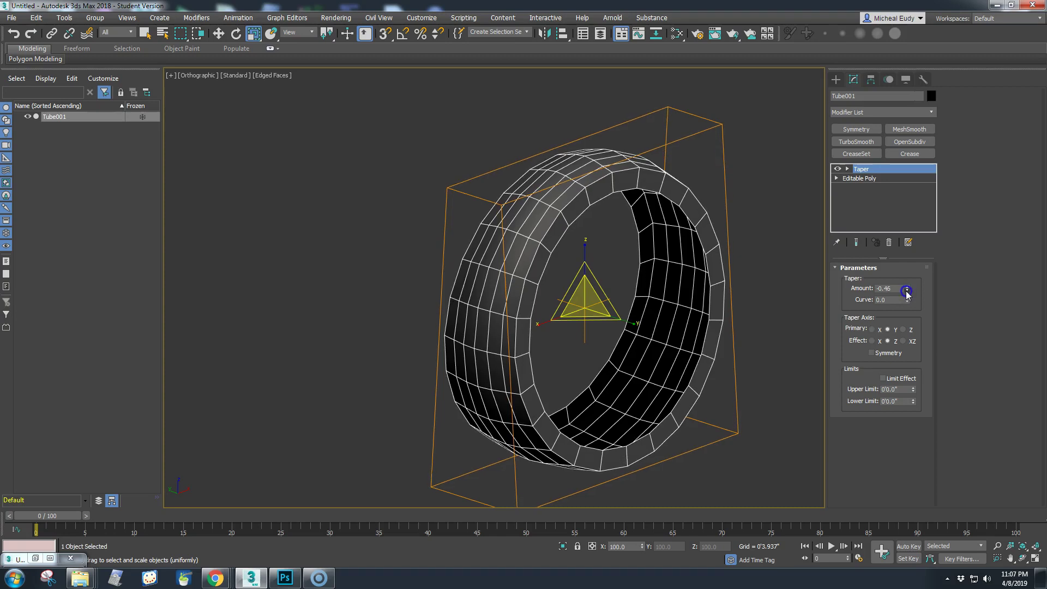
Convert the tapered ring to an editable poly
alt+middle_drag(542, 320, 469, 325)
right_click(637, 270)
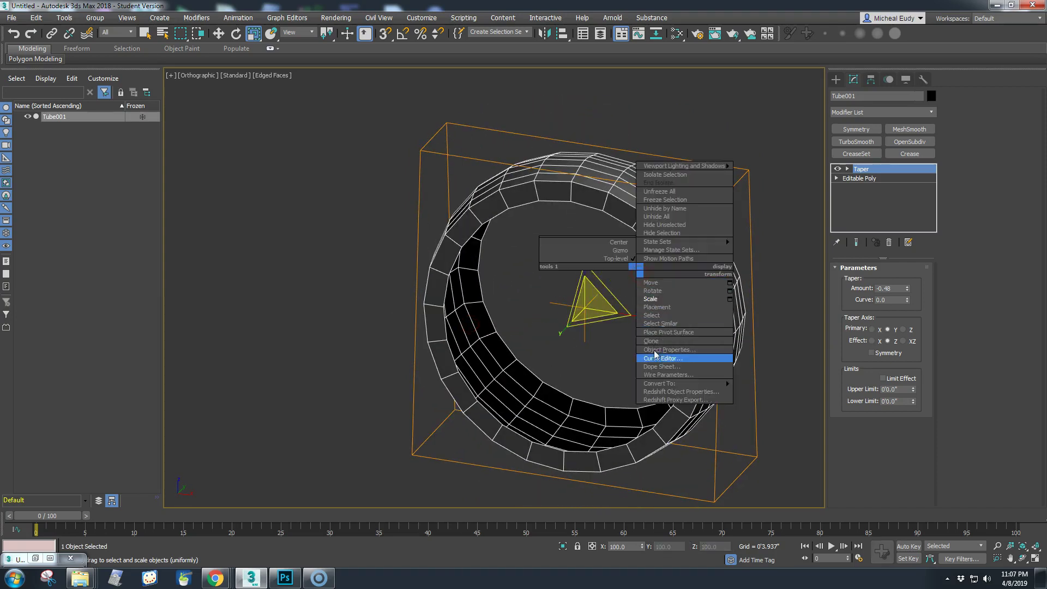
mouse_move(661, 385)
click(772, 391)
alt+middle_drag(639, 334, 613, 337)
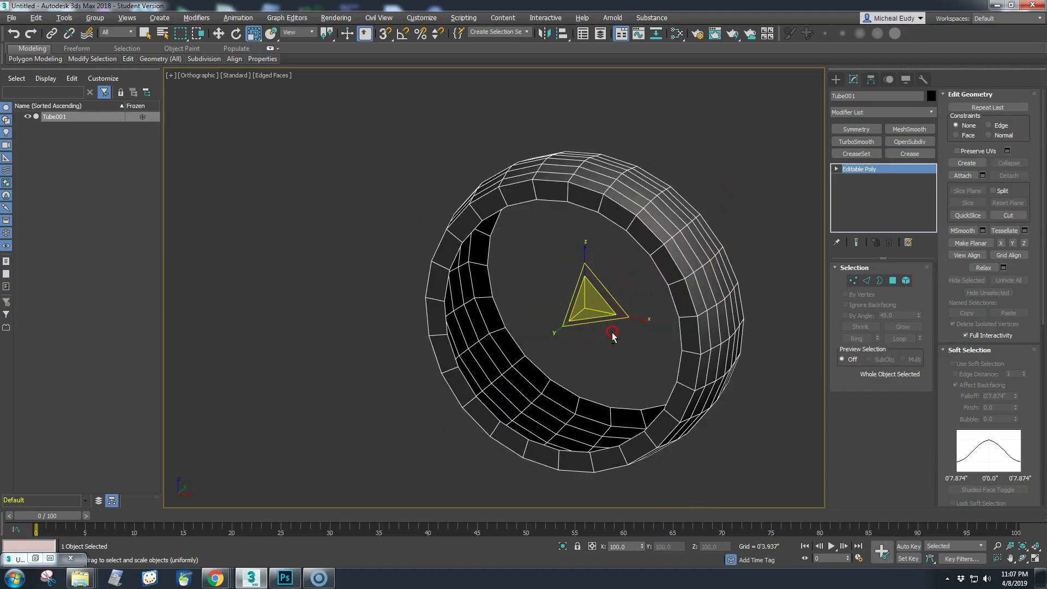
Compare the ring framed in the front view with the whole pillow block reference image, and minimize the image
key(f)
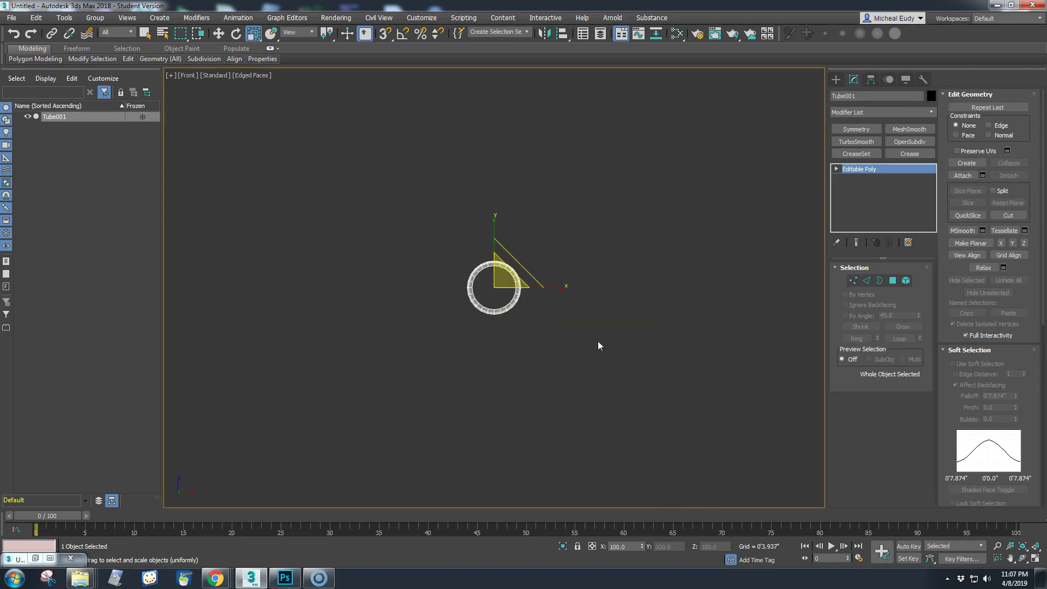
key(z)
middle_drag(578, 308, 617, 322)
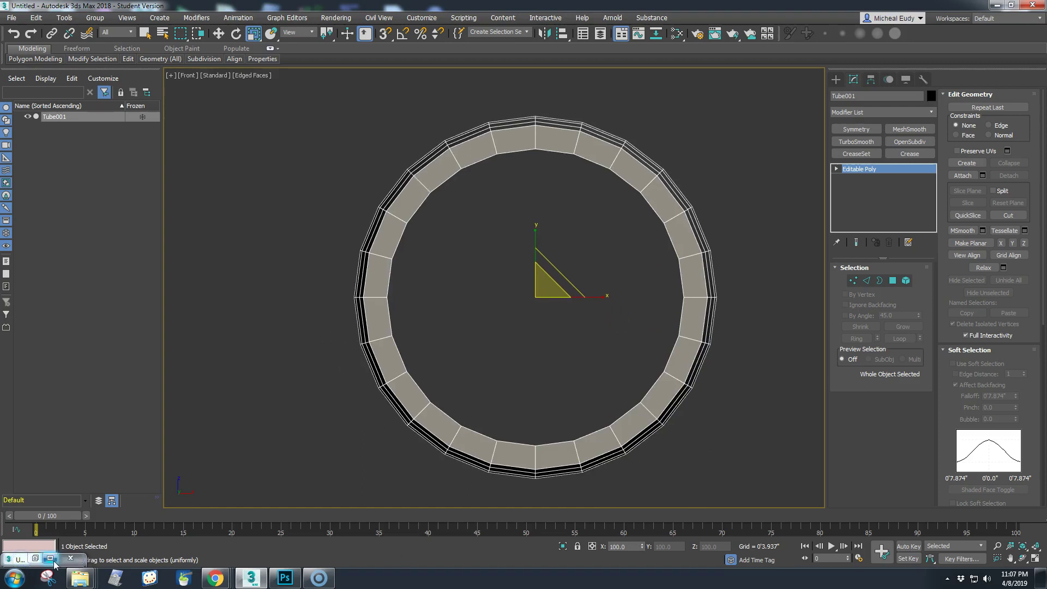
click(36, 562)
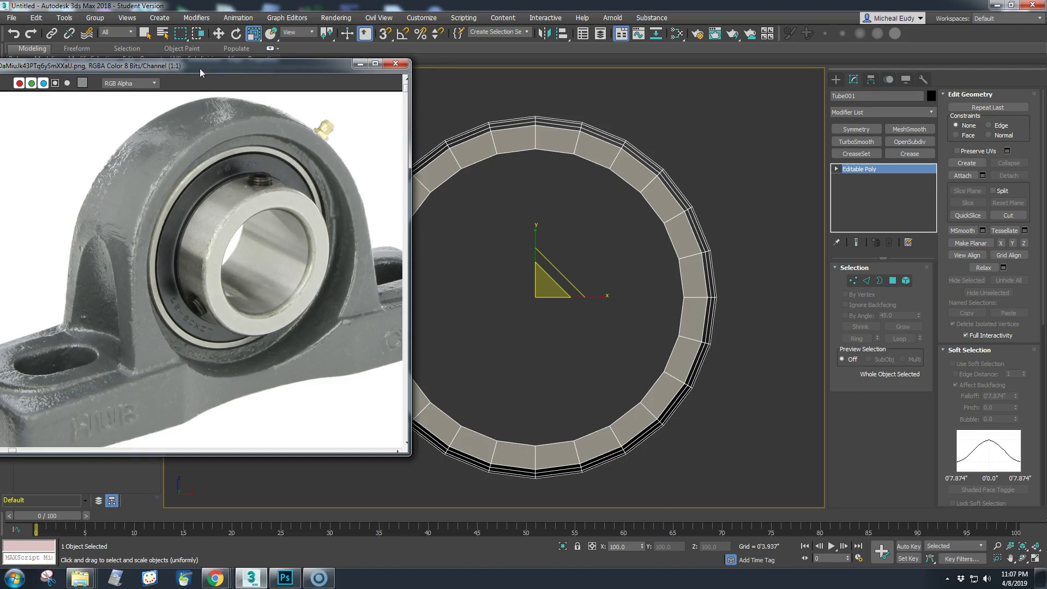
drag(201, 72, 232, 59)
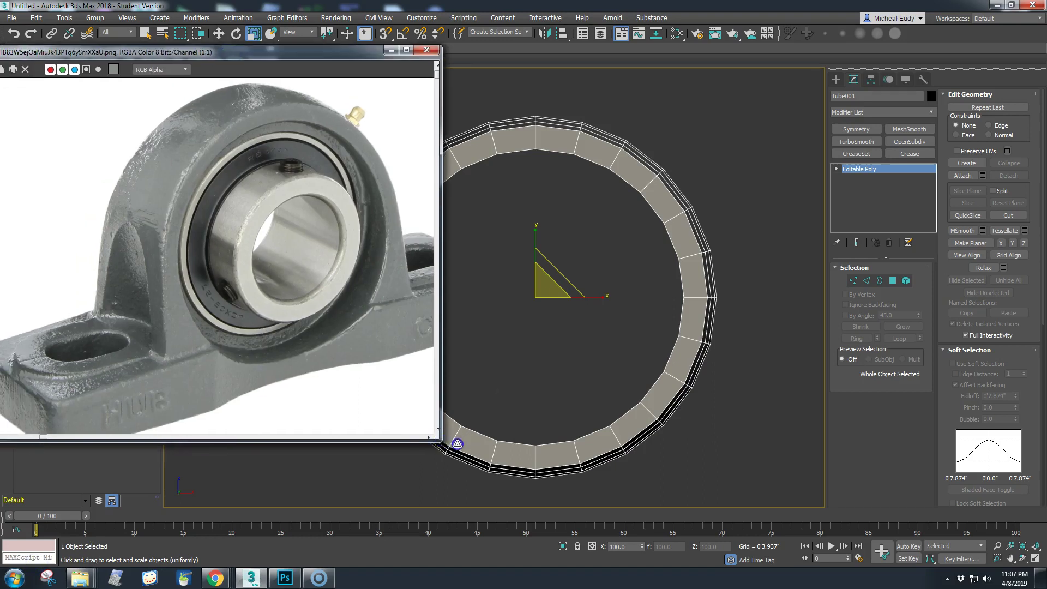
drag(440, 441, 516, 477)
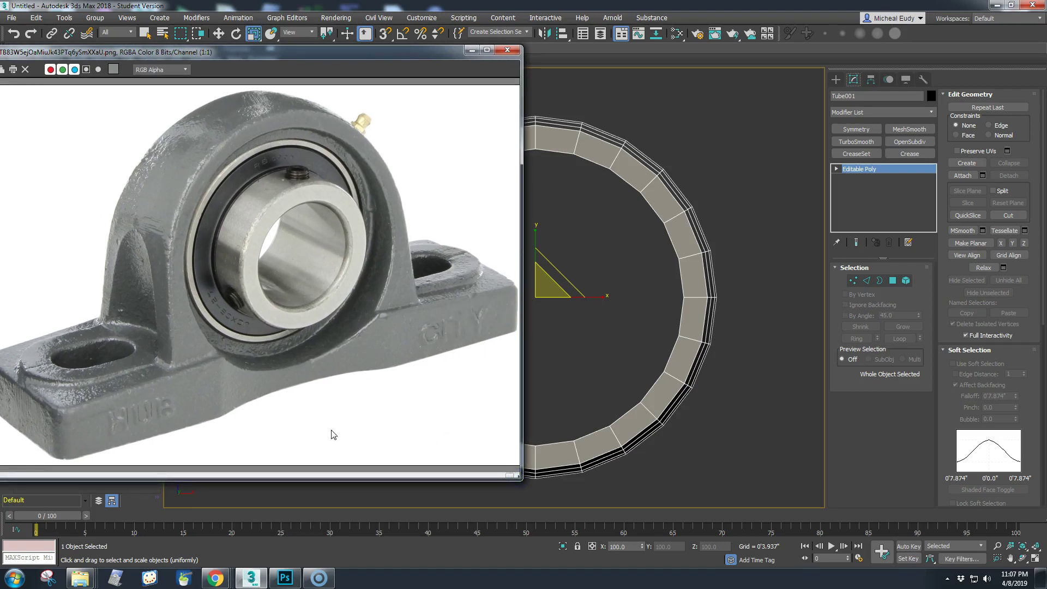
click(470, 51)
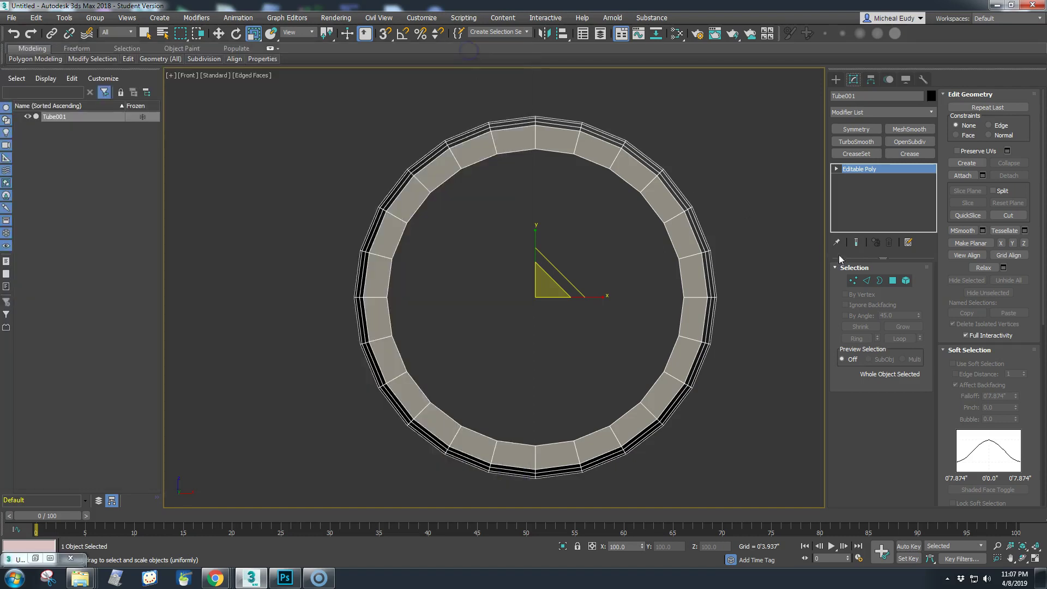
Delete all polygons in the lower half of the ring
click(897, 281)
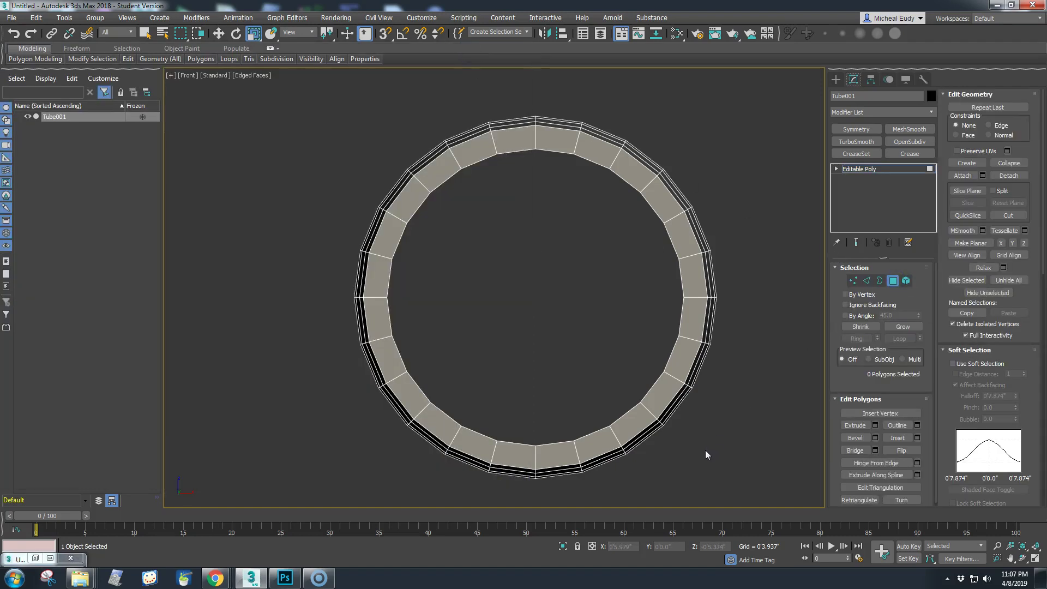
drag(752, 505, 312, 322)
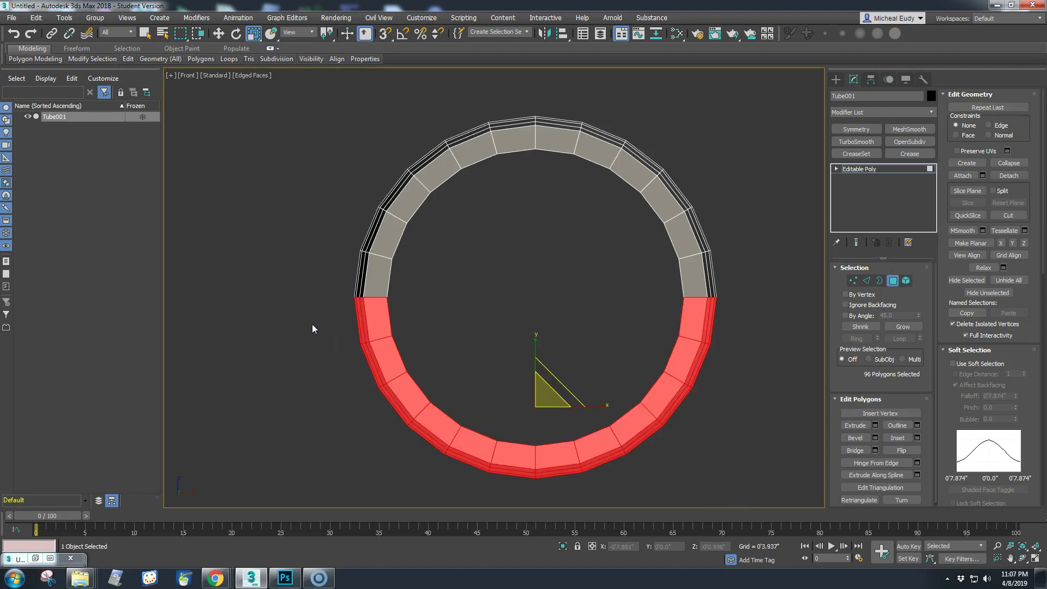
key(Delete)
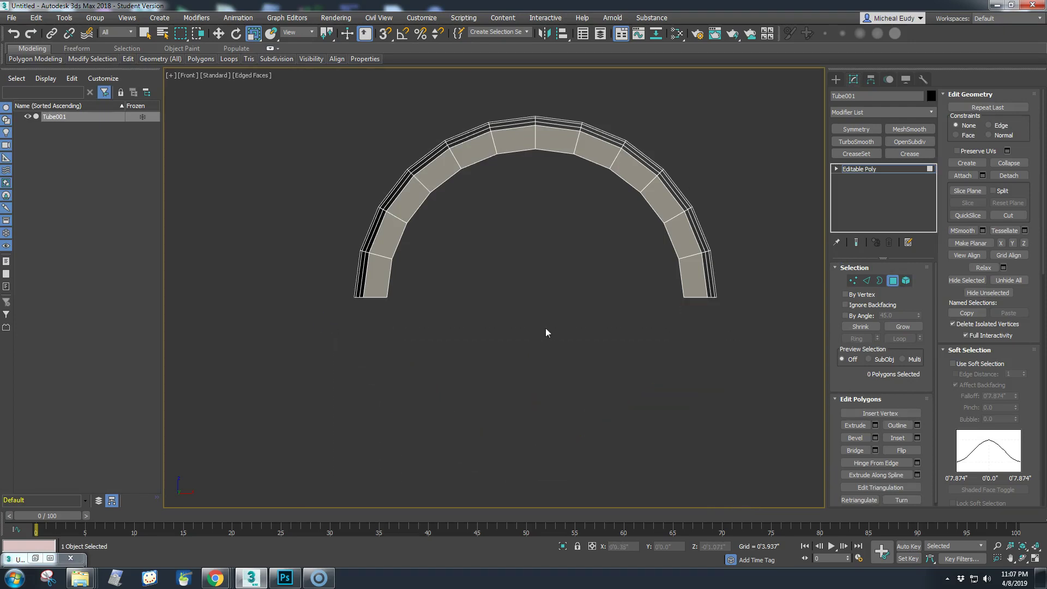
Select the open edges at both ends of the arch and extend them straight down as new vertical legs
click(867, 280)
click(198, 33)
drag(740, 319, 313, 287)
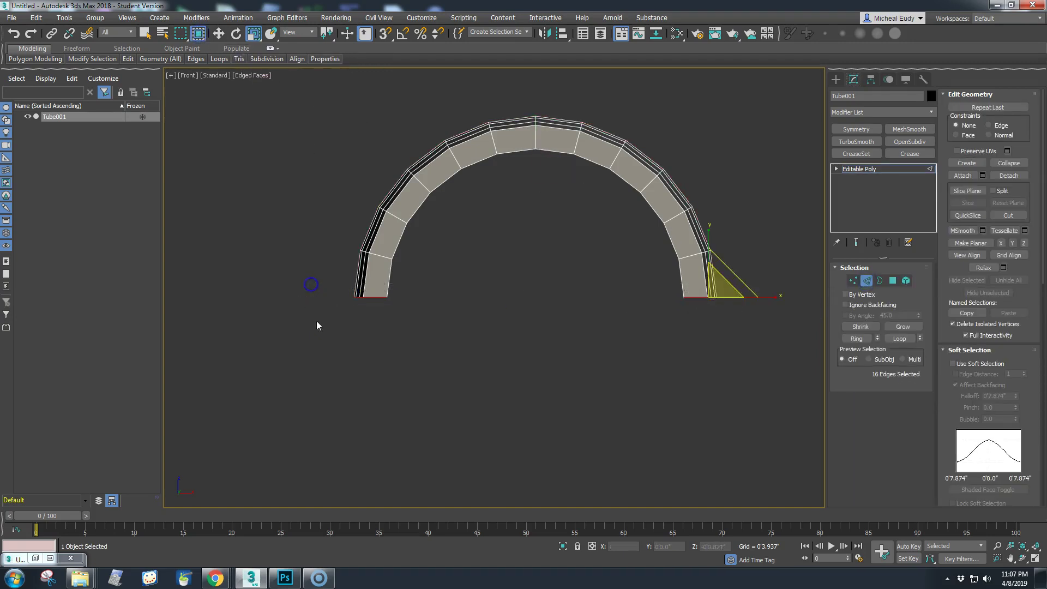
right_click(531, 334)
click(543, 344)
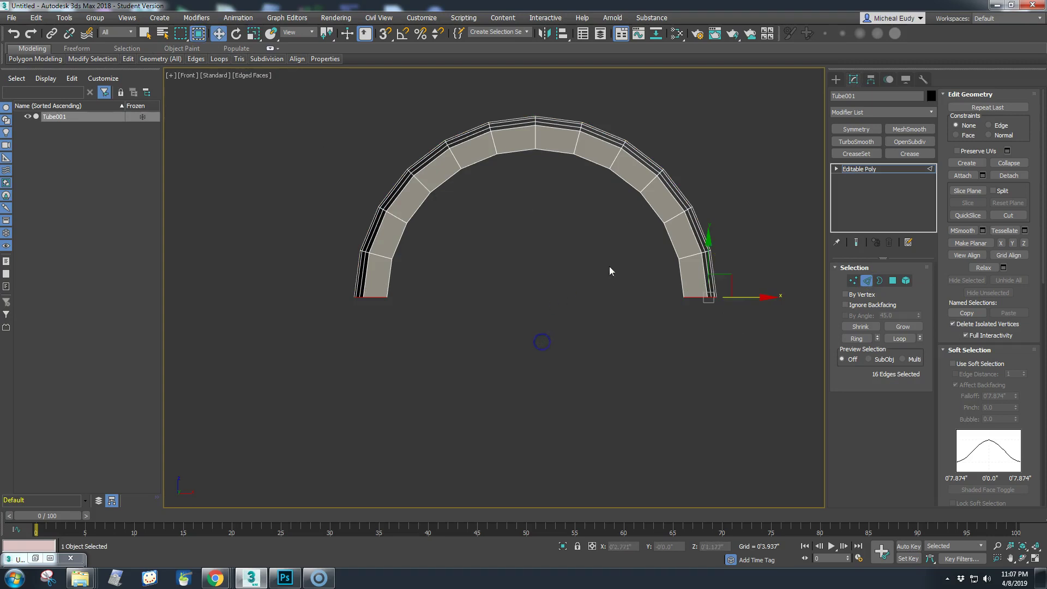
drag(708, 238, 720, 392)
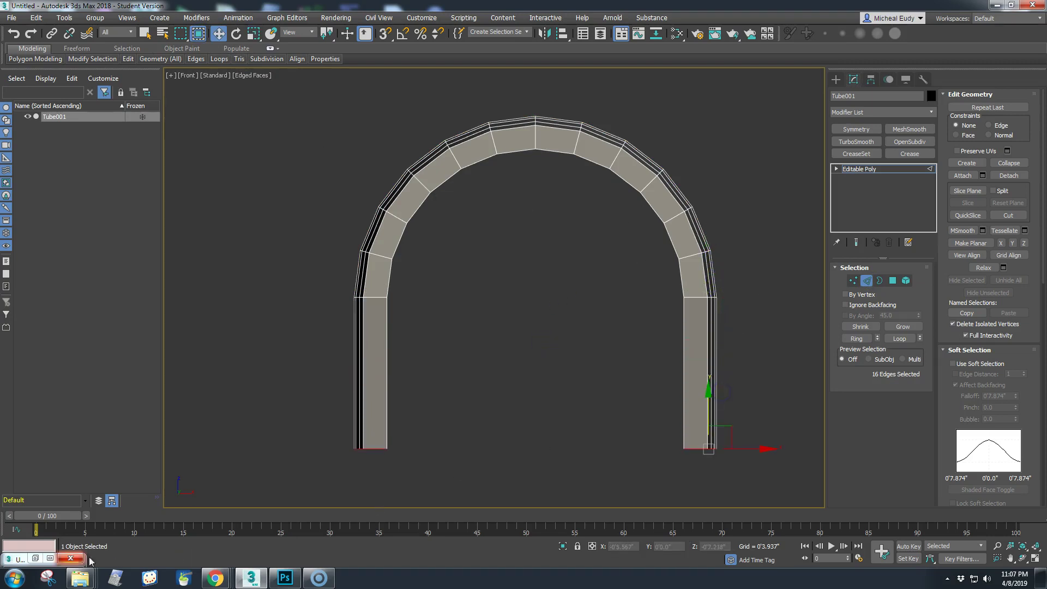
Restore the reference image and place it beside the arch so both are visible for comparison
click(25, 559)
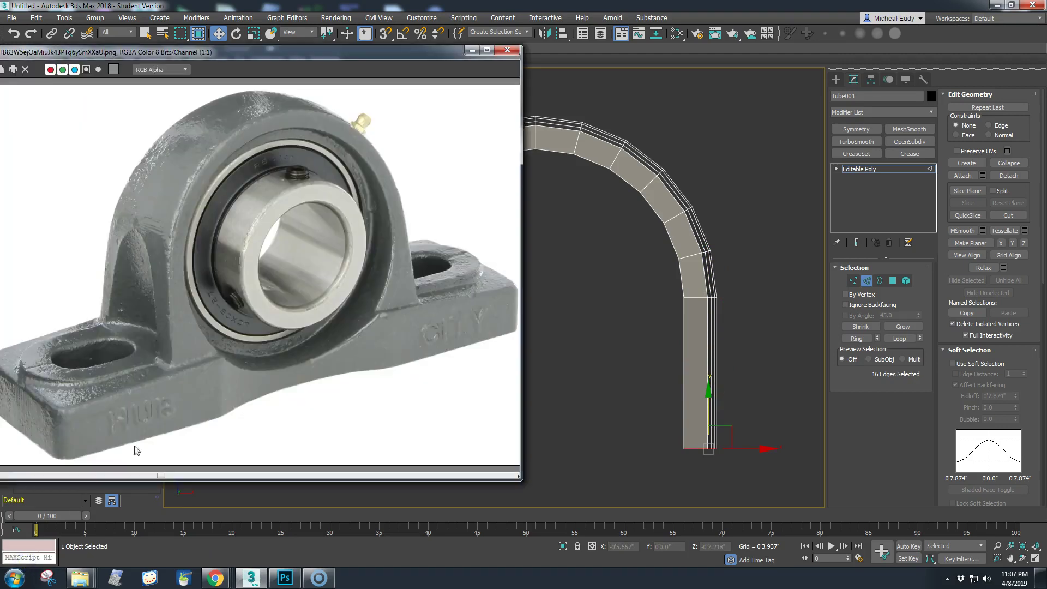
drag(245, 59, 263, 49)
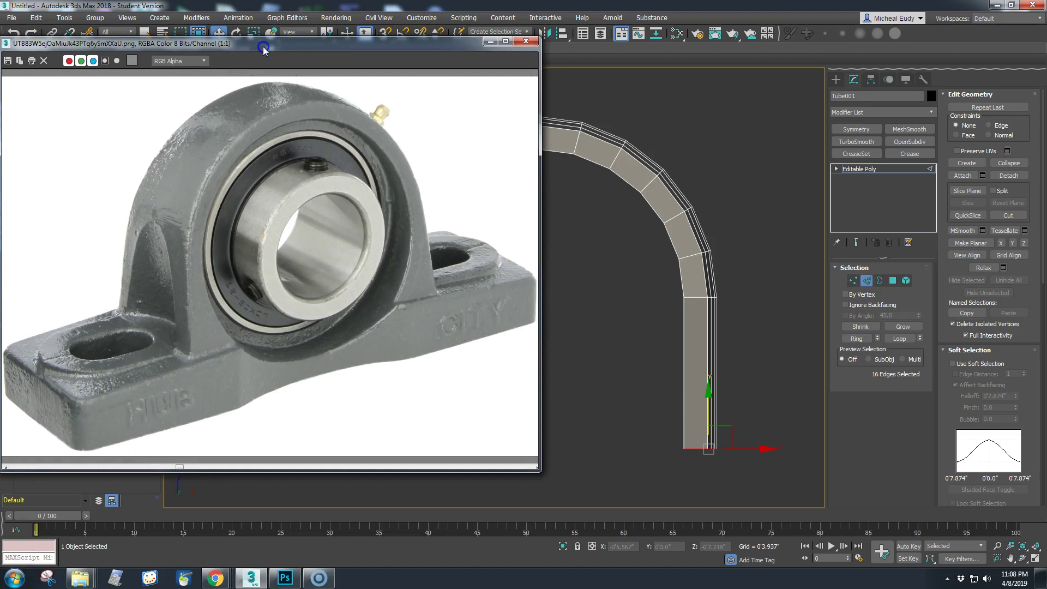
drag(263, 49, 879, 71)
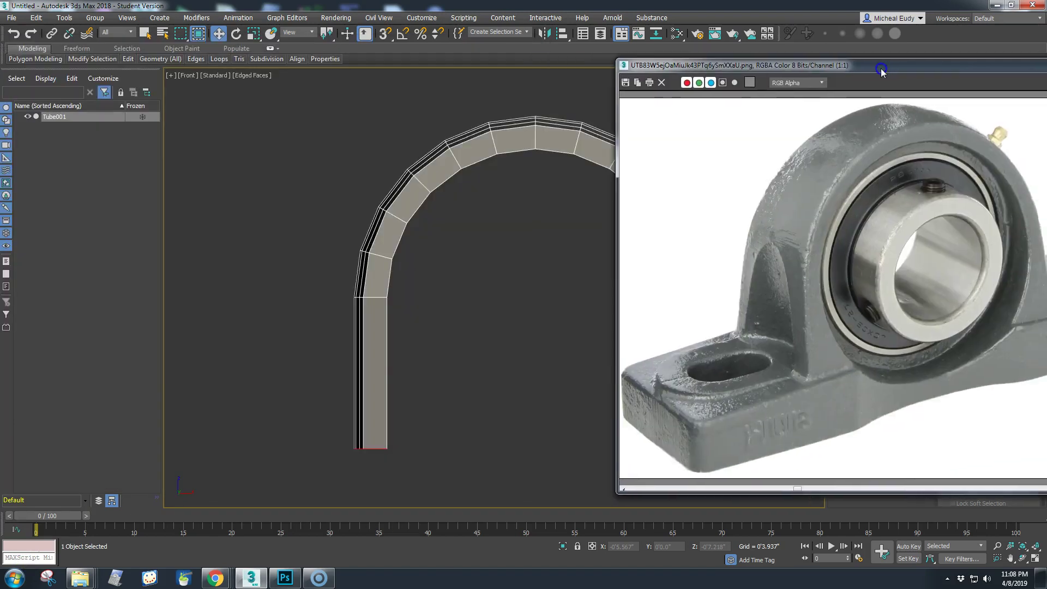
middle_drag(460, 261, 334, 268)
scroll(304, 246, down, 5)
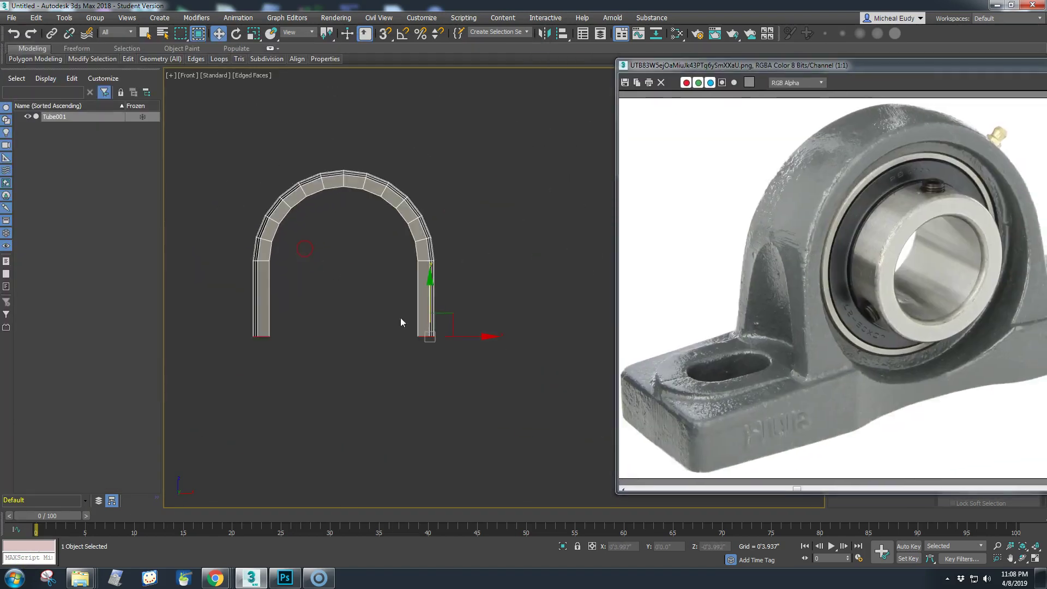
middle_drag(389, 308, 387, 343)
Shorten the arch's legs by raising their bottom edges about 1.9", fine-tune them slightly downward, and leave edge editing
drag(429, 331, 425, 303)
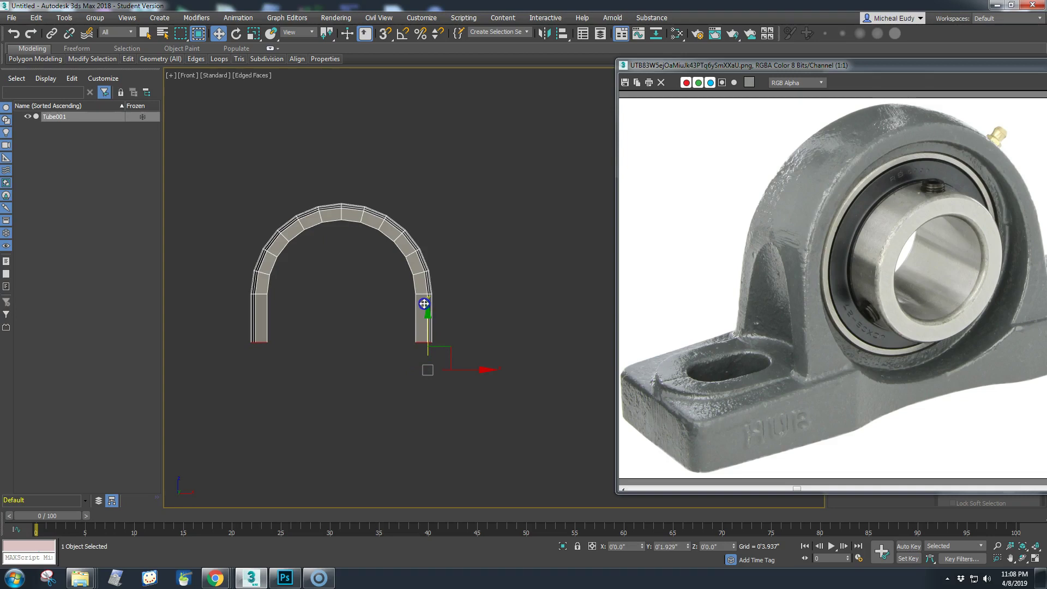
drag(424, 304, 424, 304)
click(548, 289)
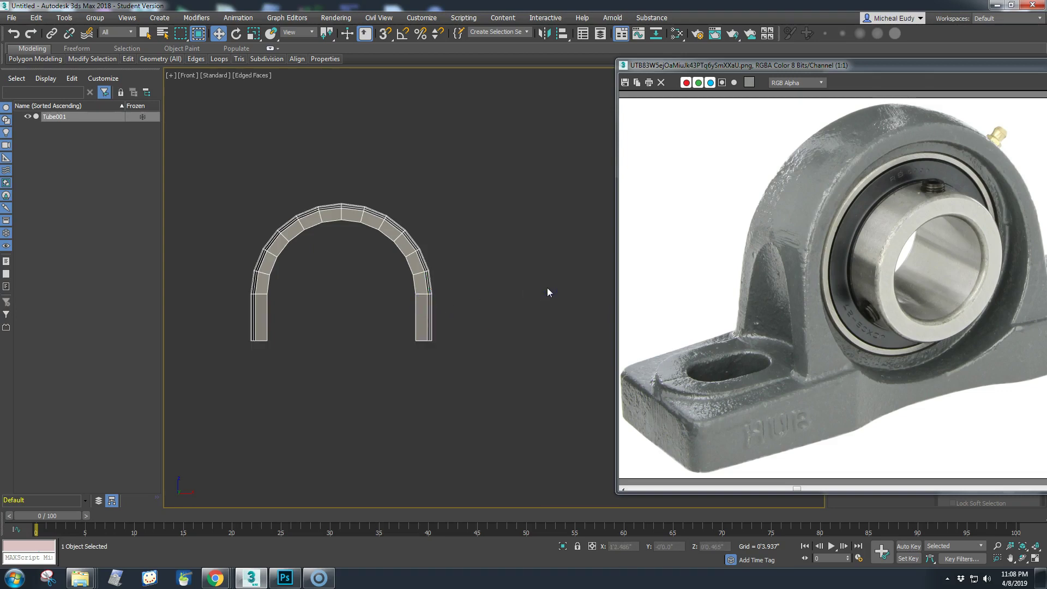
drag(493, 365, 204, 329)
drag(426, 289, 427, 295)
click(486, 303)
drag(699, 64, 1046, 136)
click(871, 278)
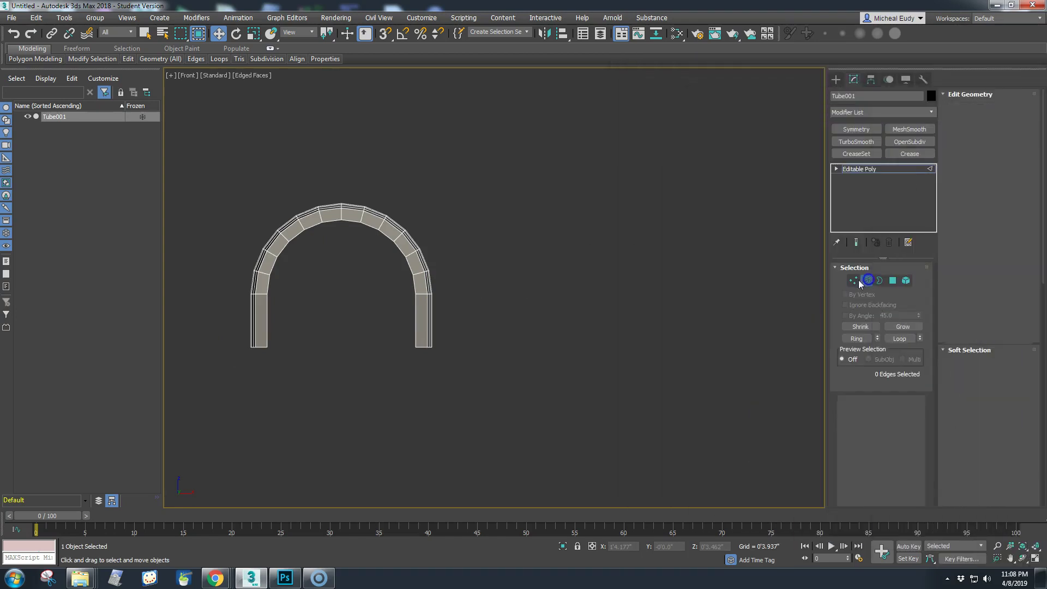
Create a tube centered inside the arch with radii of about 5.05" and 4.12" and a height of about 2.52"
scroll(559, 287, up, 3)
scroll(558, 285, up, 2)
middle_drag(406, 274, 525, 277)
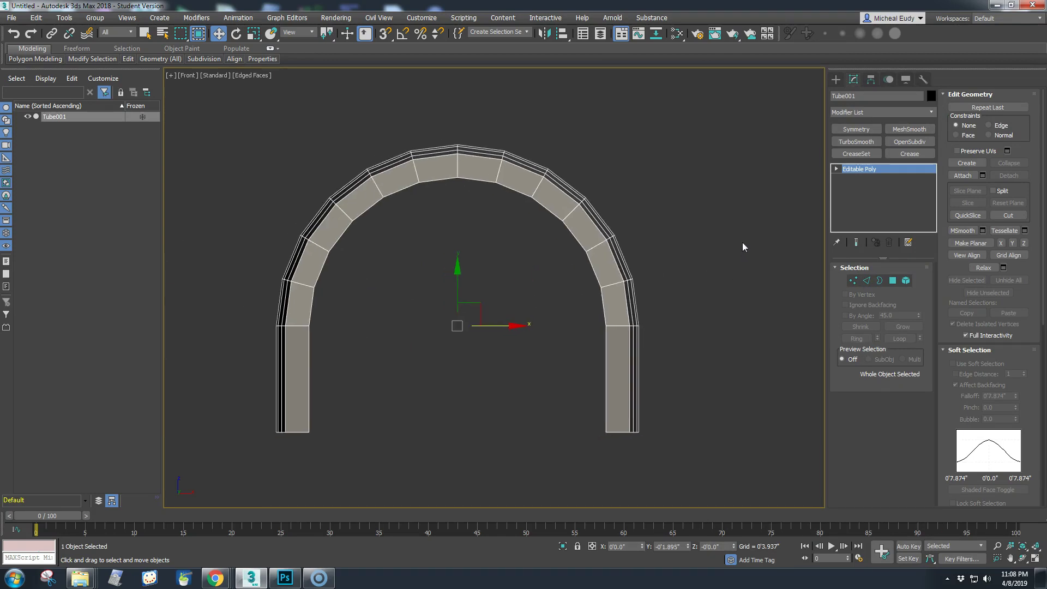
click(835, 80)
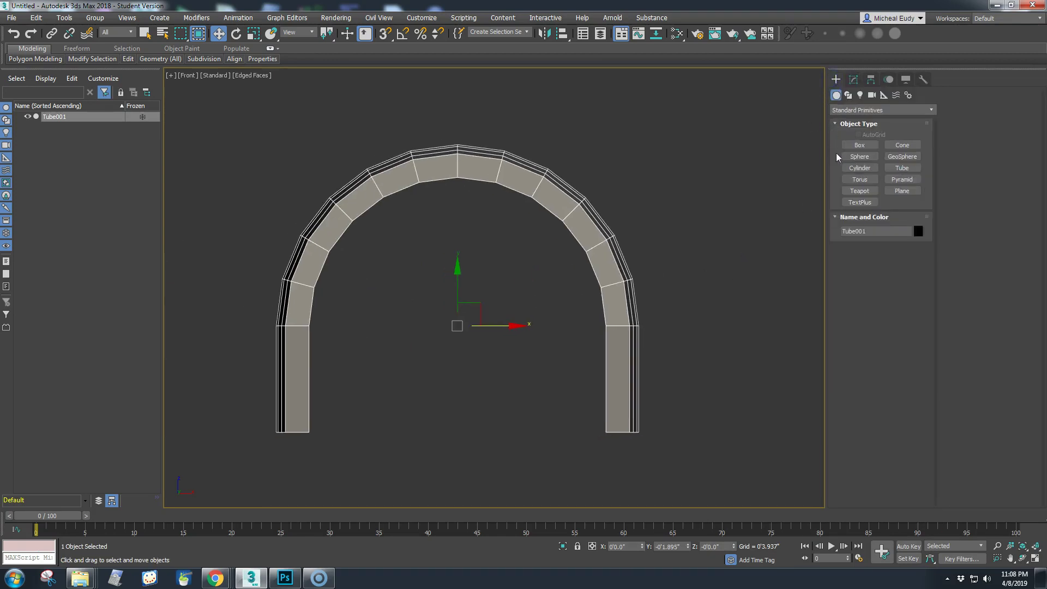
click(897, 170)
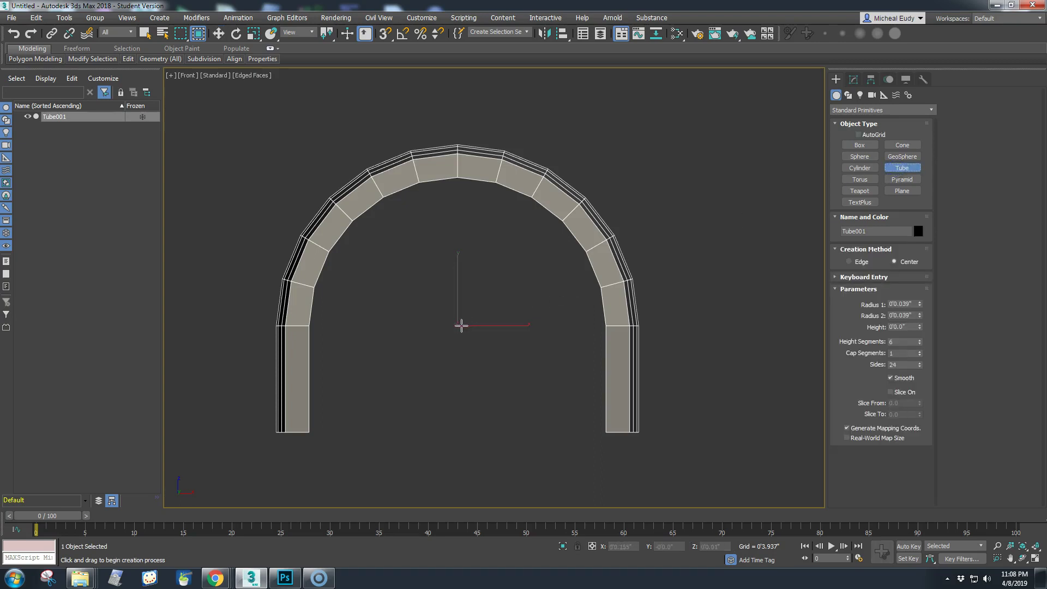
drag(456, 321, 566, 413)
click(552, 390)
right_click(552, 320)
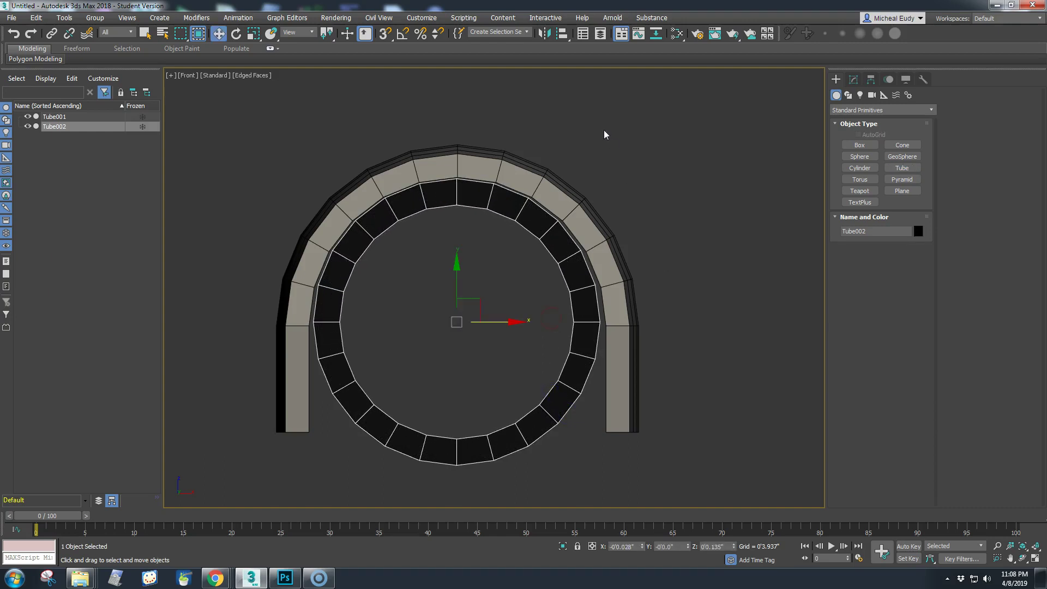
Align the new tube to the arch in Y position, pivot point to pivot point, and show its parameters
click(562, 33)
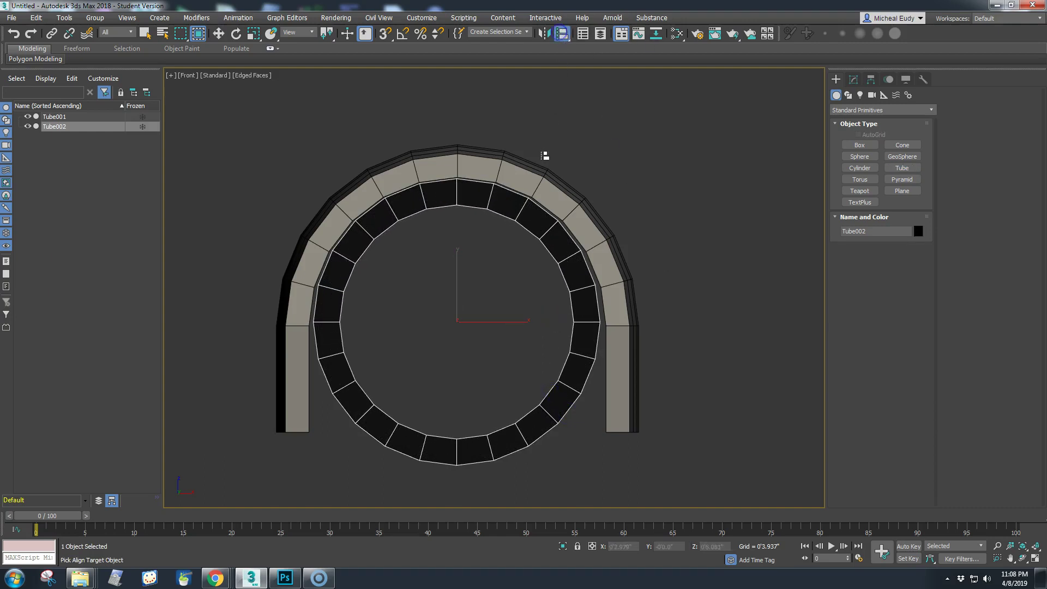
click(544, 155)
click(487, 267)
click(540, 267)
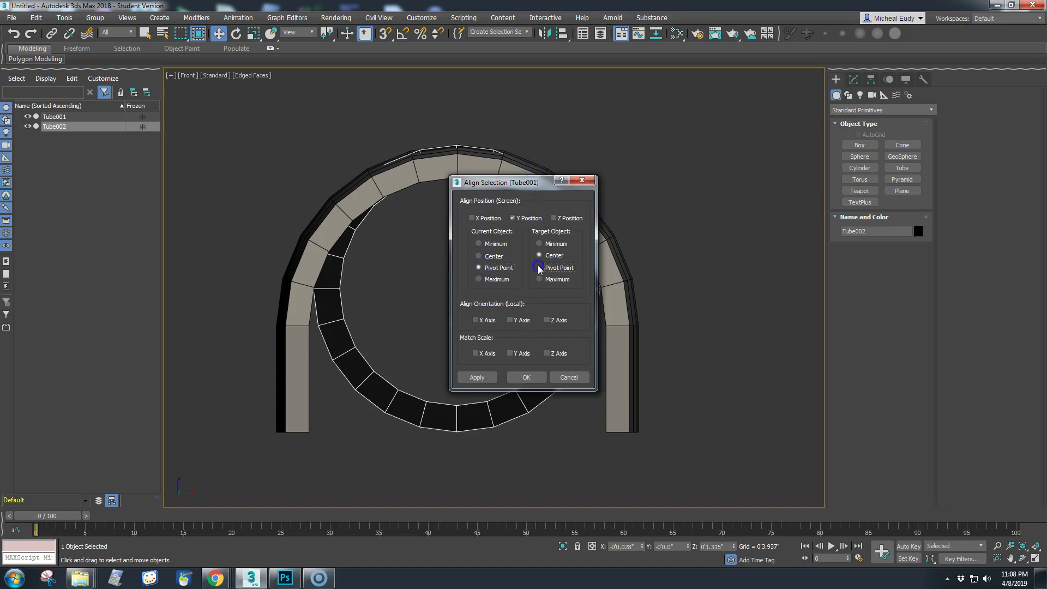
click(527, 377)
click(853, 79)
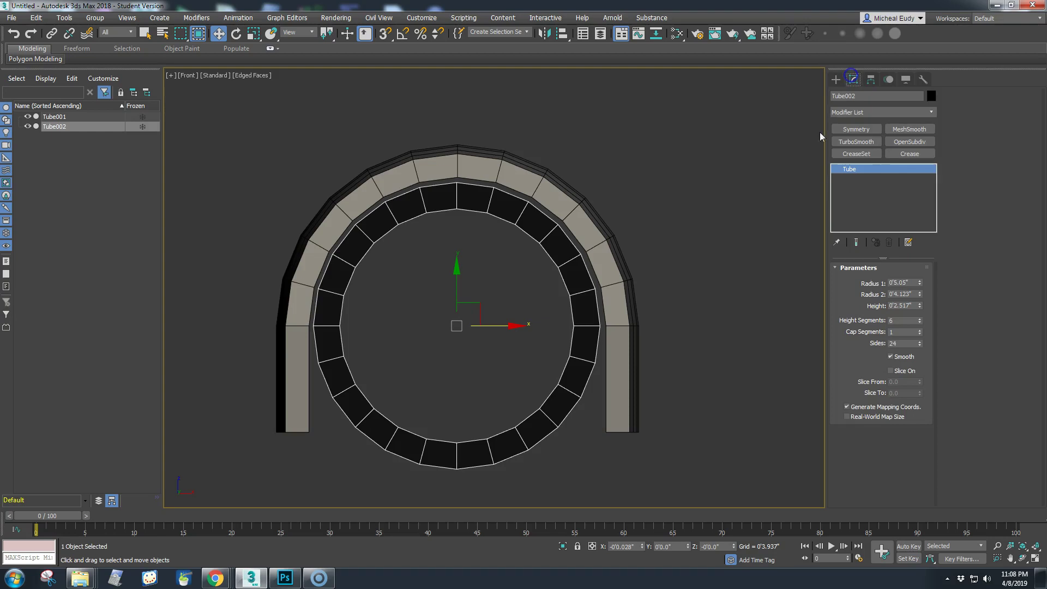
Increase the tube's outer radius to 5.255" so it meets the inner edge of the arch
scroll(553, 278, up, 5)
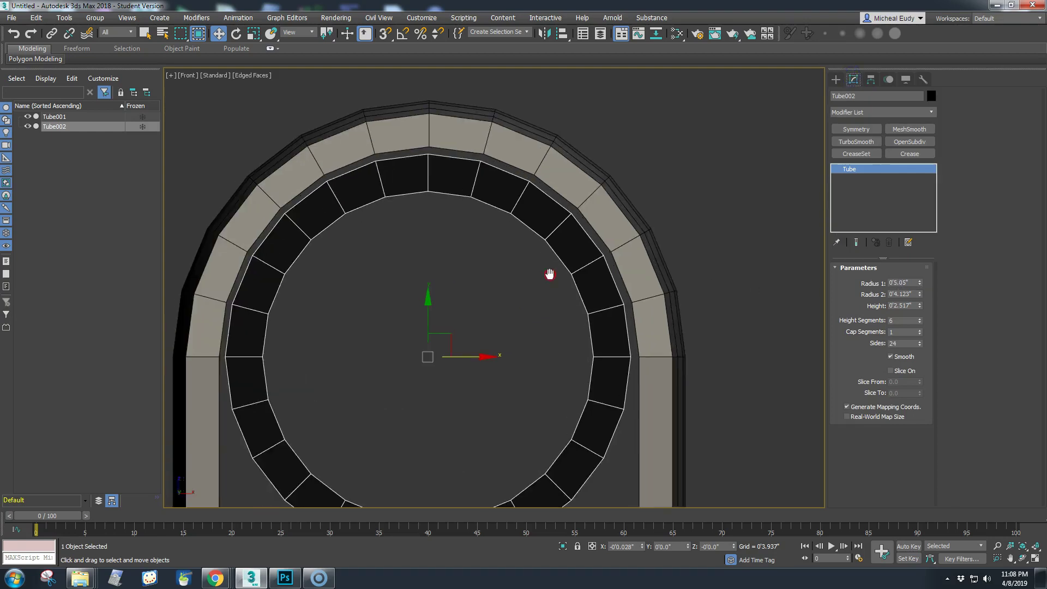
click(920, 281)
click(920, 282)
click(920, 282)
click(920, 282)
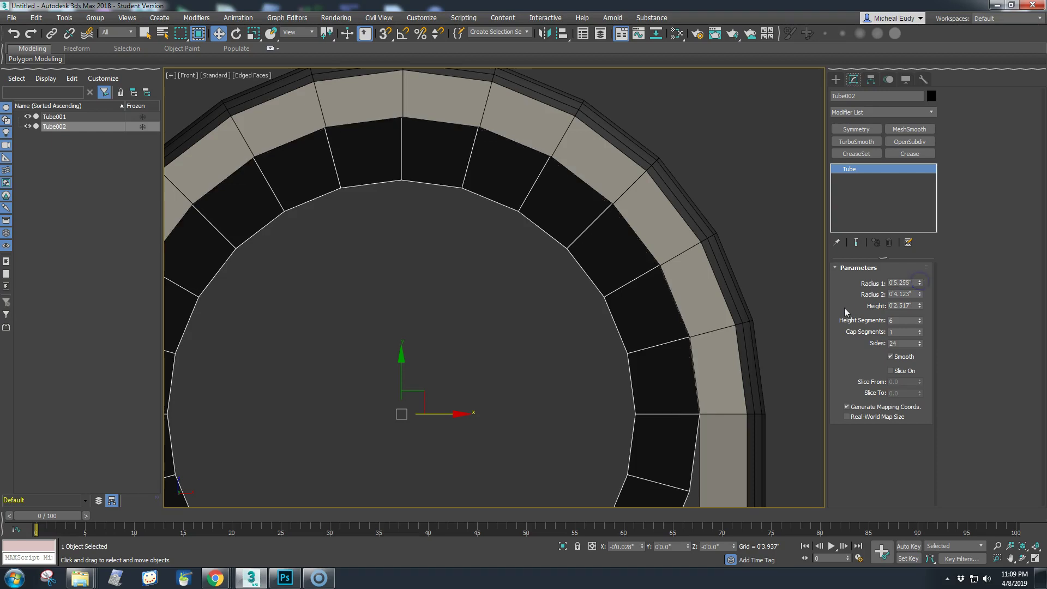
Hide the inner tube and rename the arch object "Main Model"
scroll(575, 285, down, 4)
alt+middle_drag(530, 301, 547, 325)
click(27, 126)
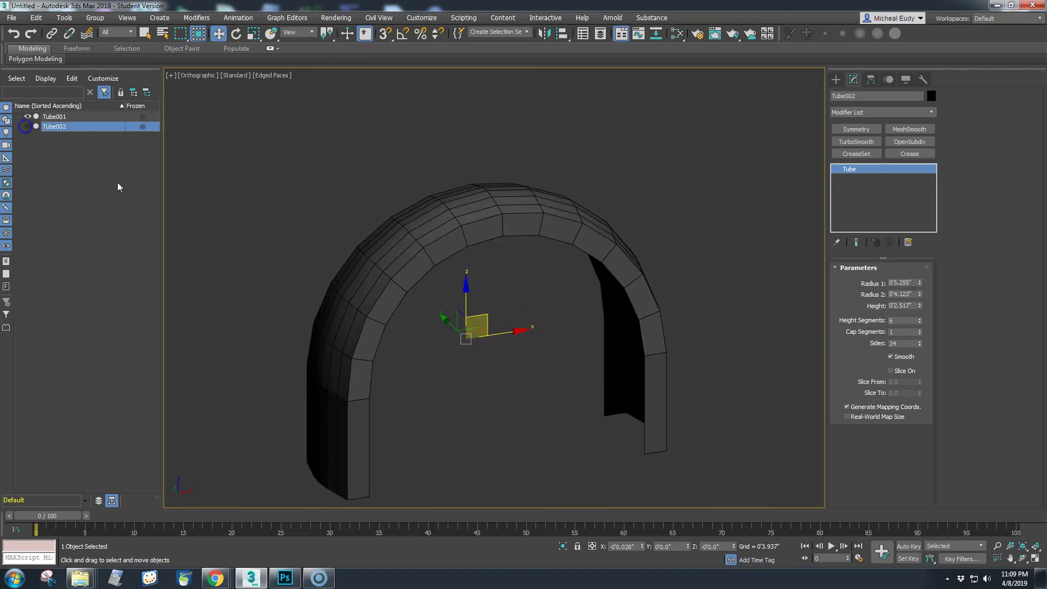
click(427, 240)
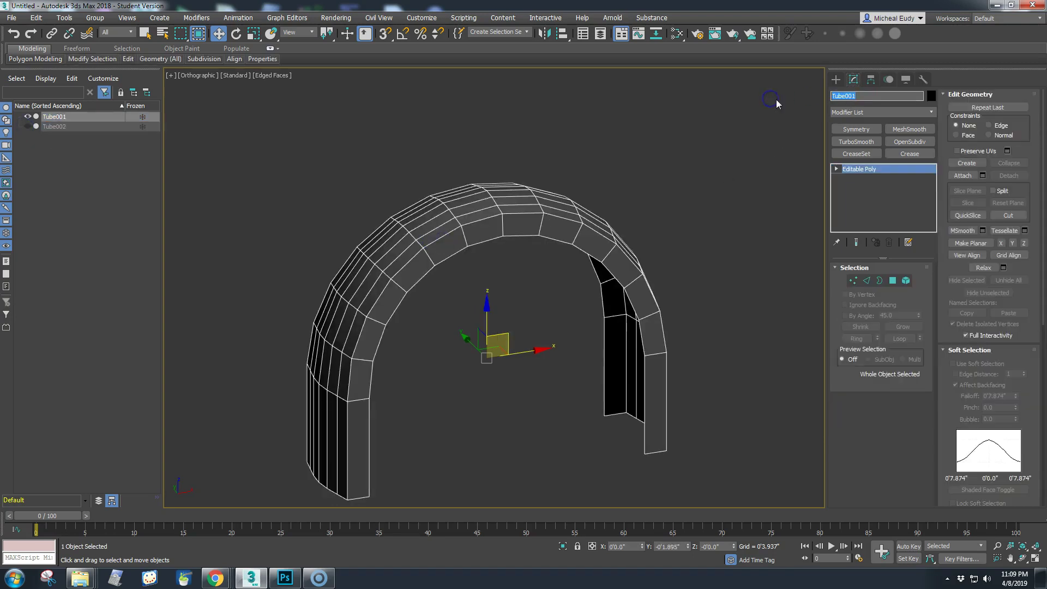
text(Main Model)
key(Return)
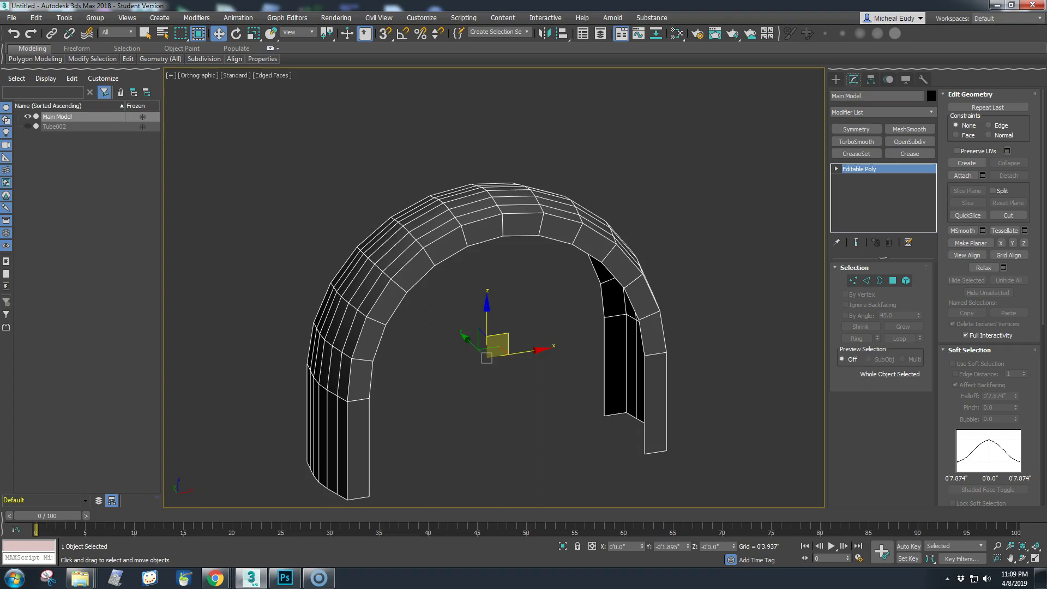
middle_drag(472, 302, 479, 269)
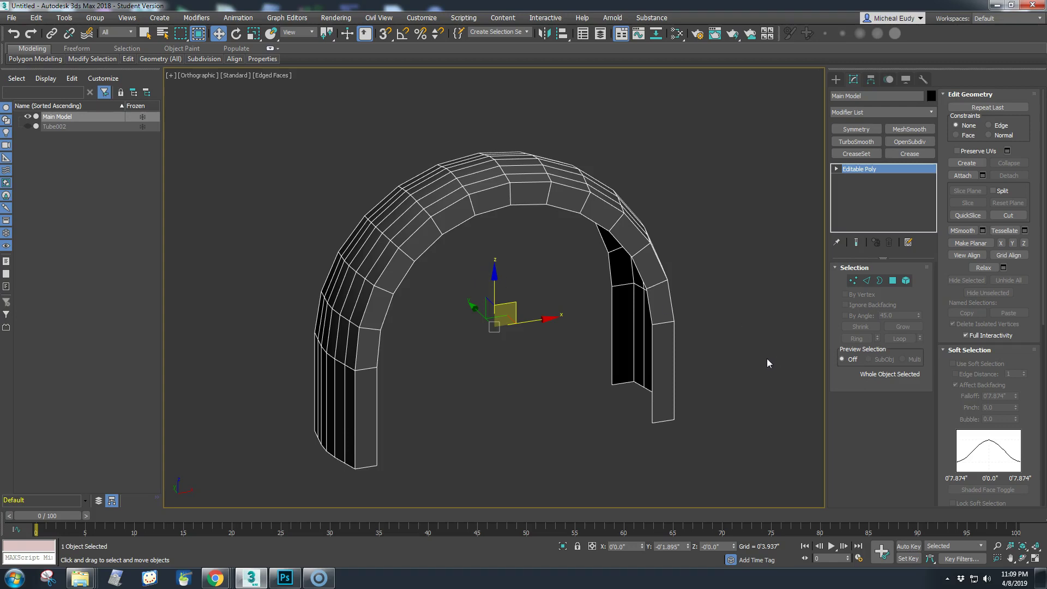
Unhide the inner tube and assign the existing Material #25 to it
click(28, 126)
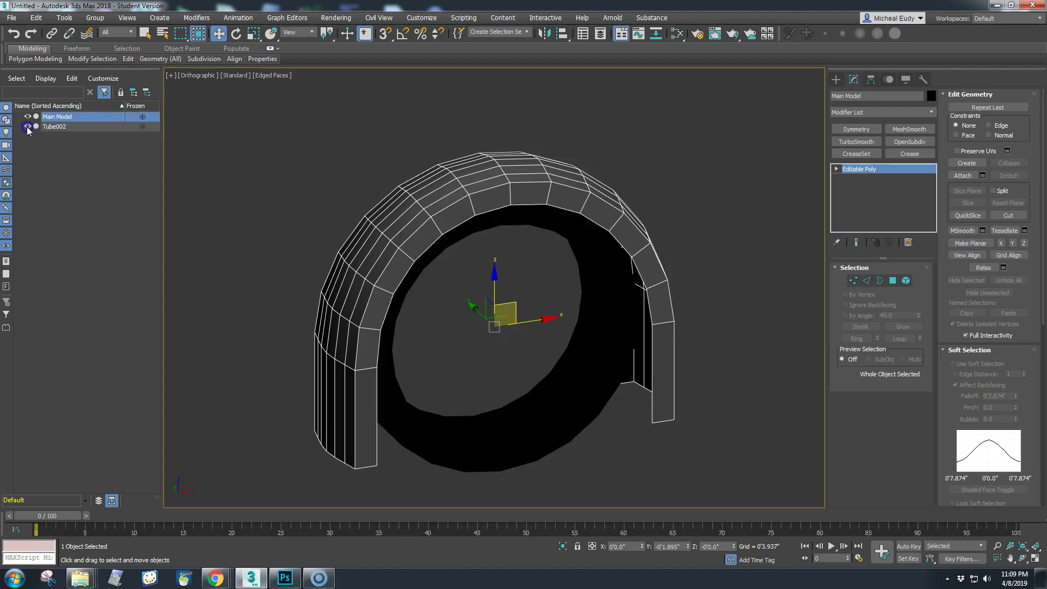
click(592, 336)
click(677, 34)
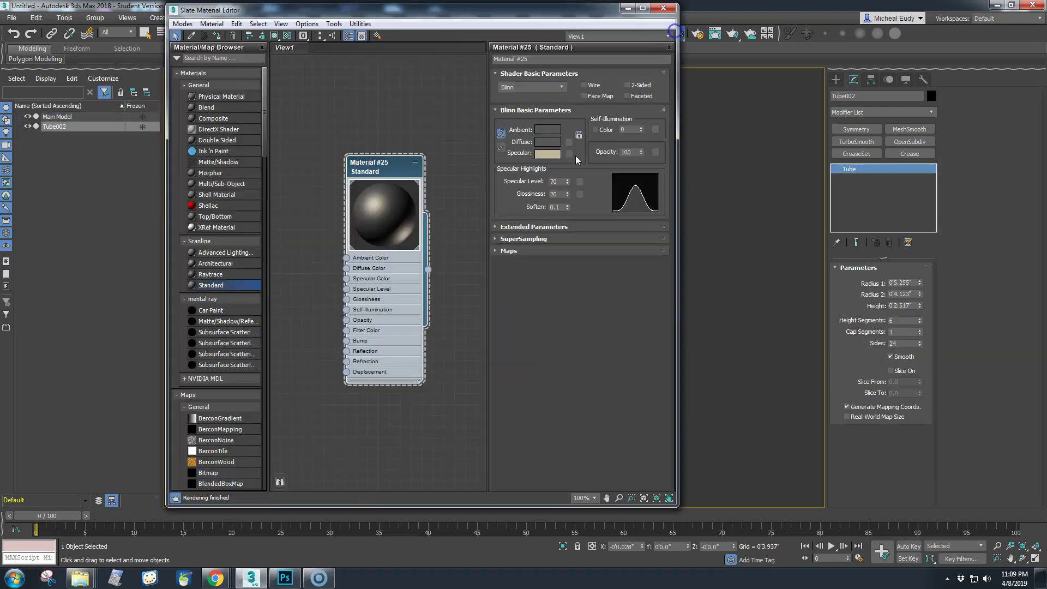
right_click(366, 172)
click(384, 186)
click(663, 7)
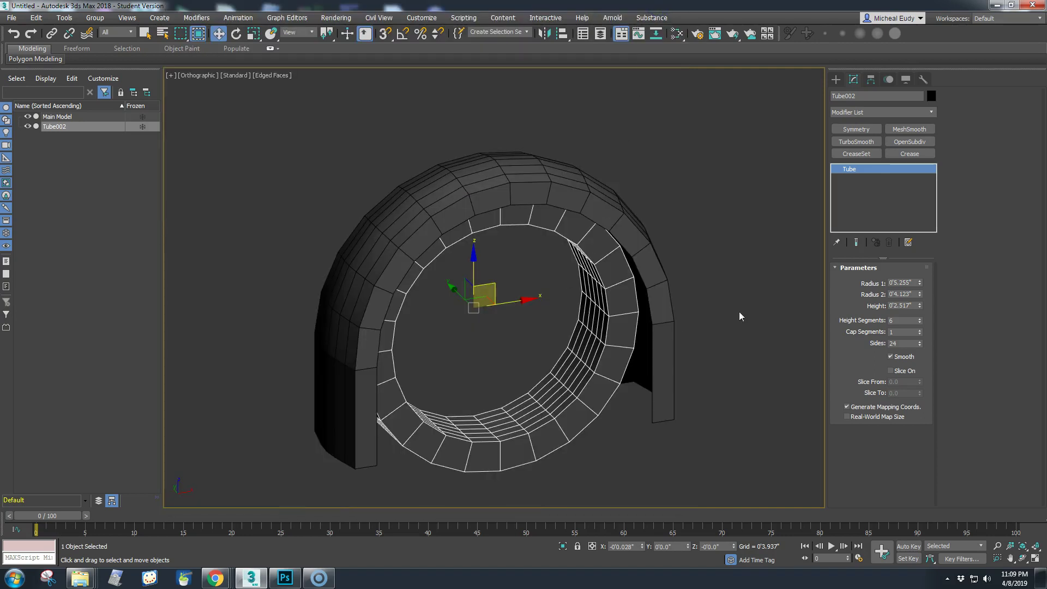
Set the inner tube's height to 2.768" and reduce its height segments to 1
middle_drag(526, 345, 507, 284)
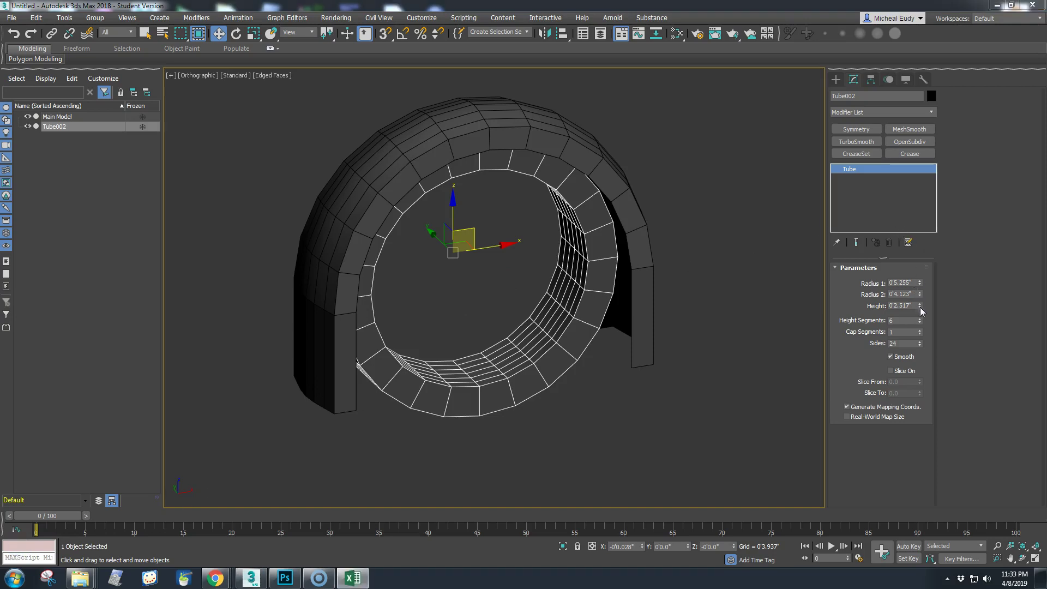
mouse_move(920, 306)
mouse_down()
mouse_move(914, 284)
mouse_move(906, 302)
mouse_up()
alt+middle_drag(502, 341, 438, 307)
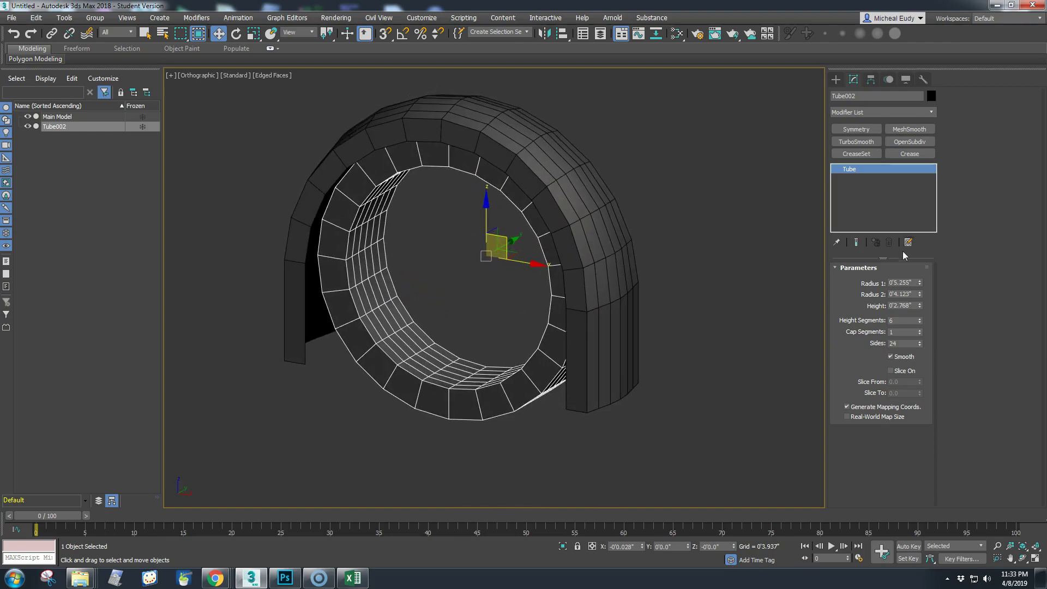
right_click(921, 321)
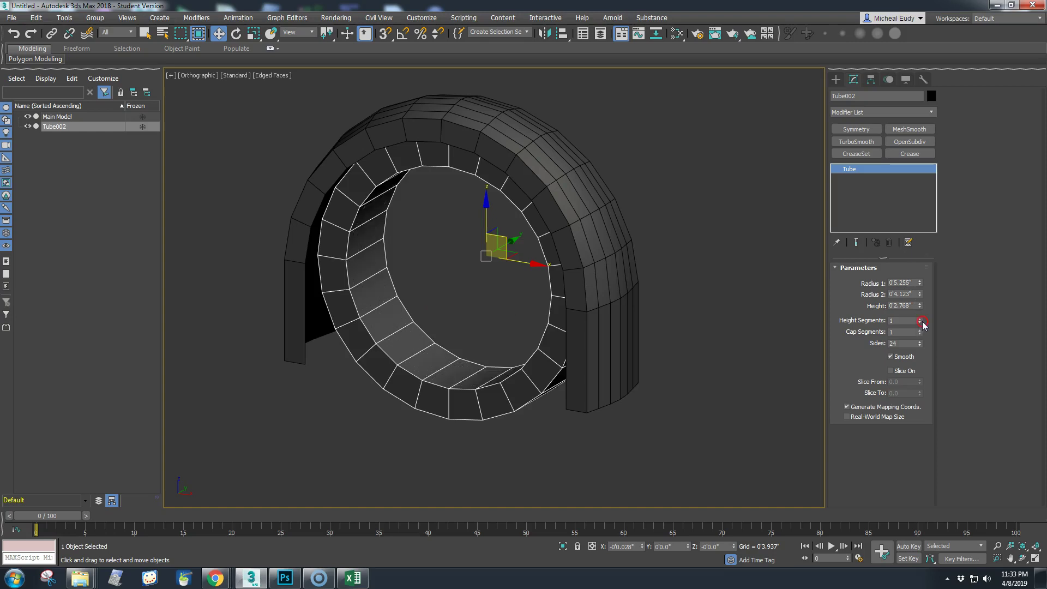
alt+middle_drag(436, 360, 490, 332)
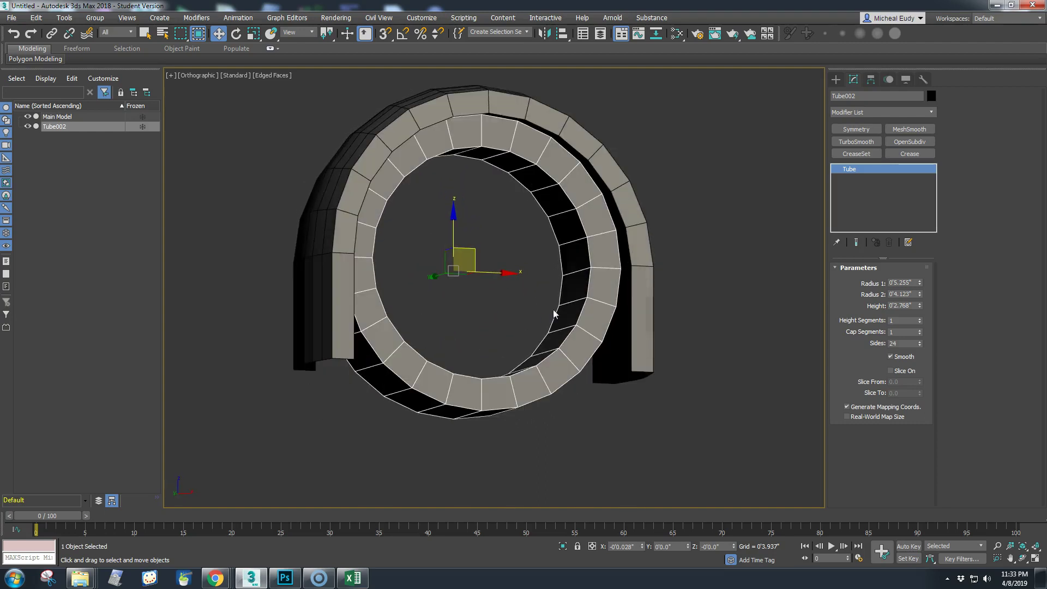
Attach the inner tube to the Main Model arch and return to the Move tool
click(646, 265)
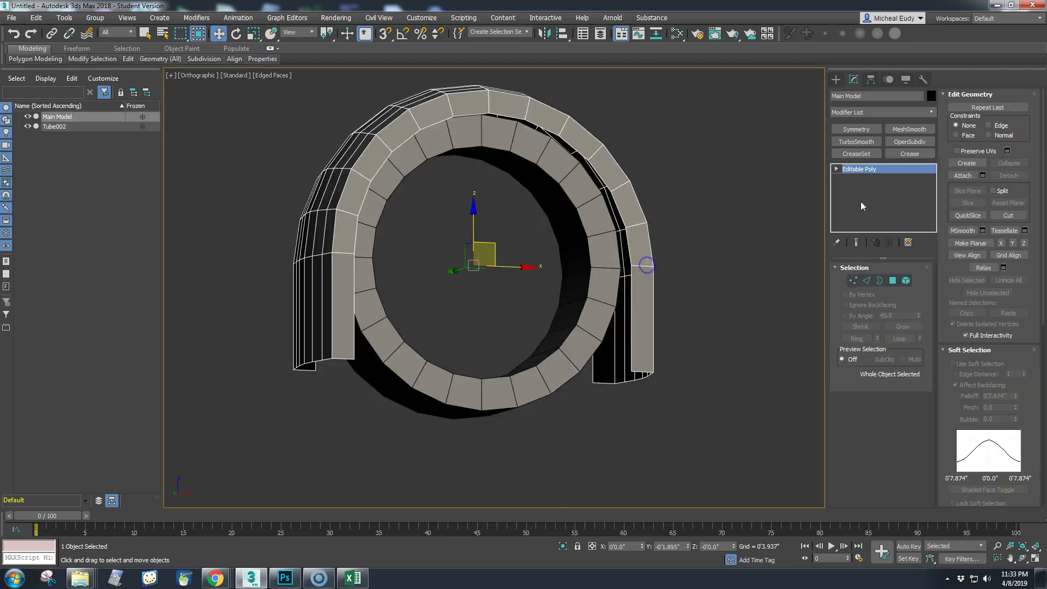
click(965, 175)
click(571, 206)
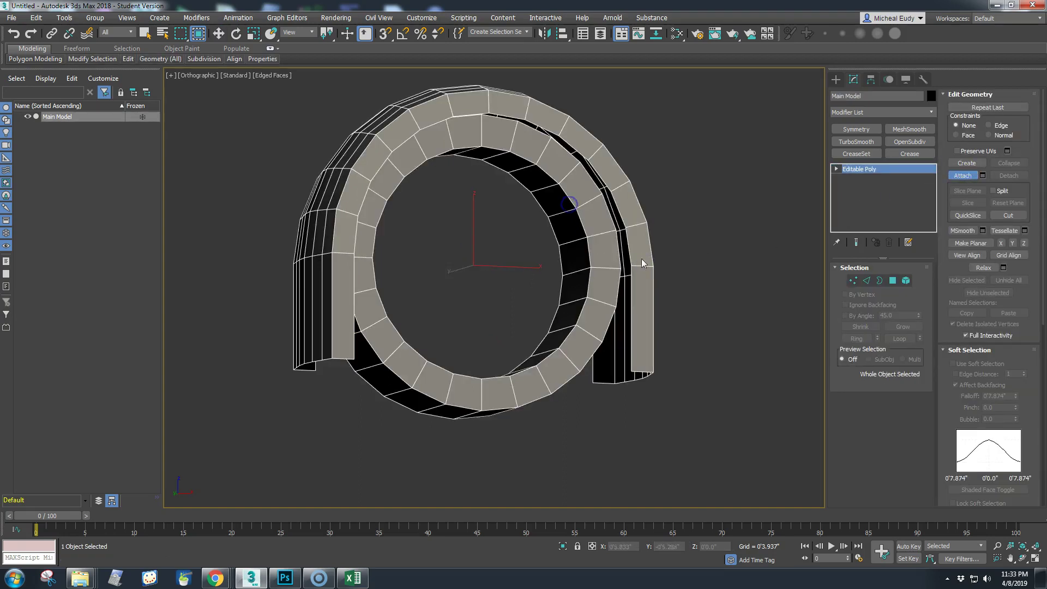
key(w)
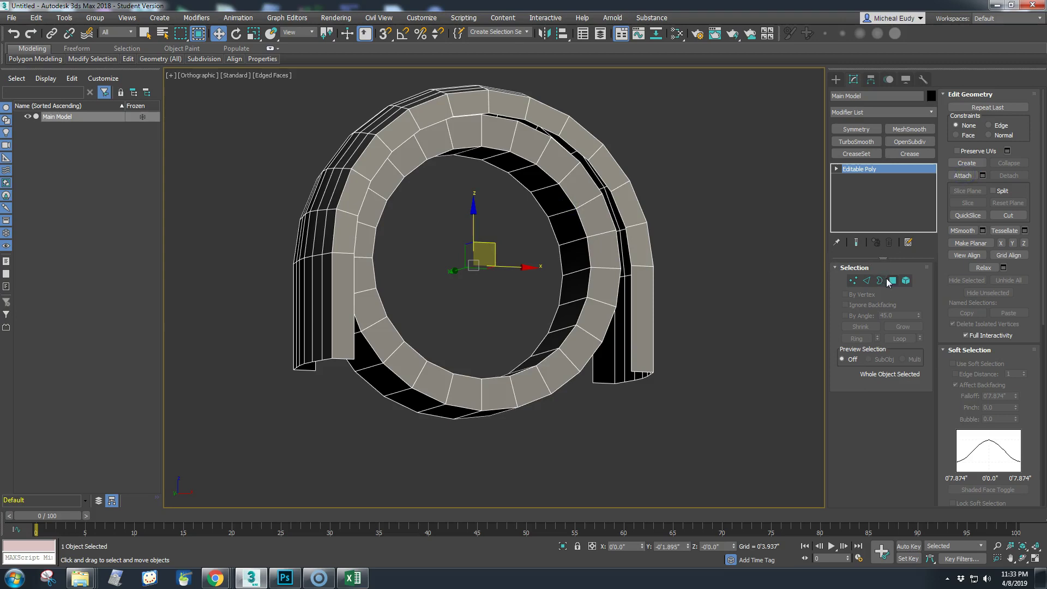
Select the tube's outer band of polygons by a 45° angle with backfacing ignored, and delete it
click(892, 281)
click(845, 304)
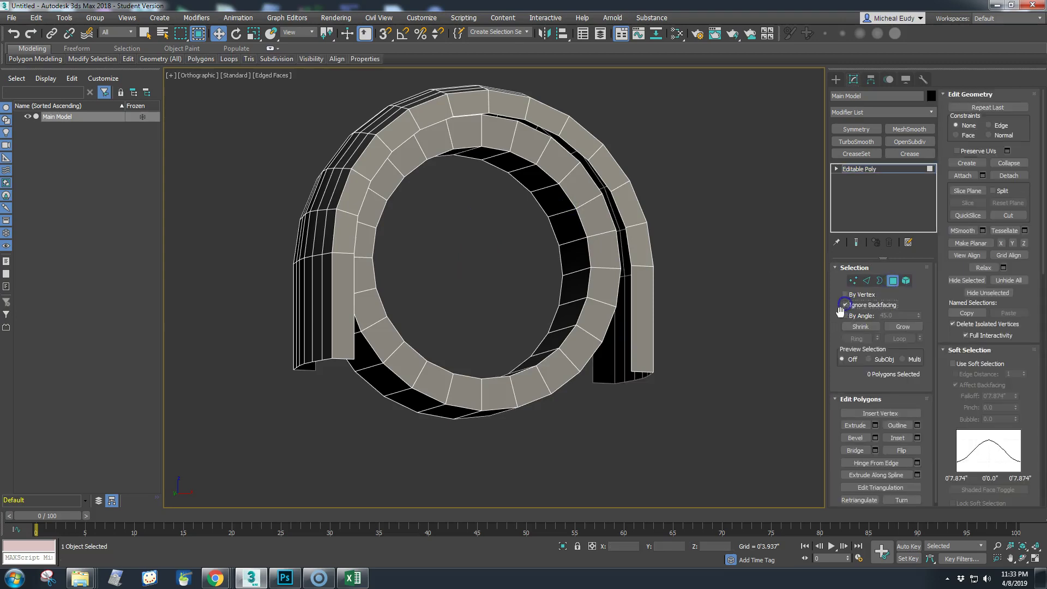
click(845, 315)
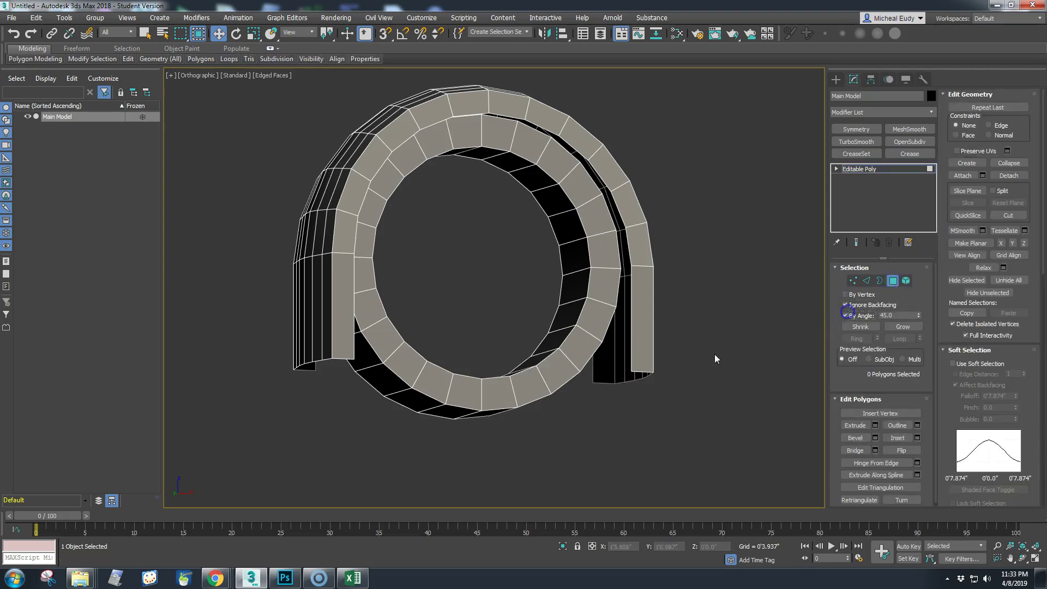
click(440, 416)
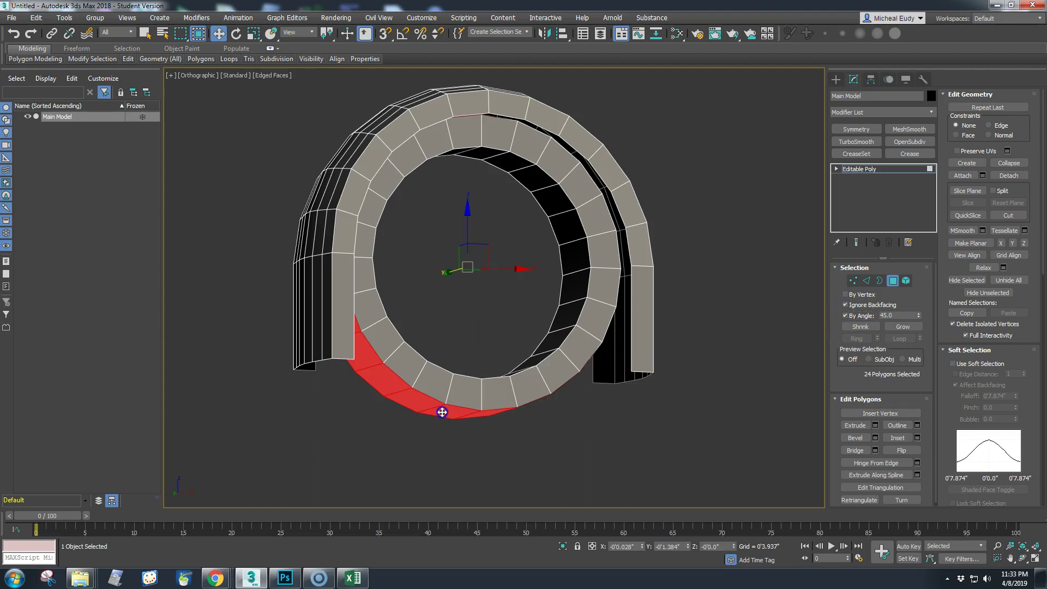
click(495, 441)
Bridge one pair of facing front edges between the arch and the tube, just above one leg
alt+middle_drag(564, 403, 526, 401)
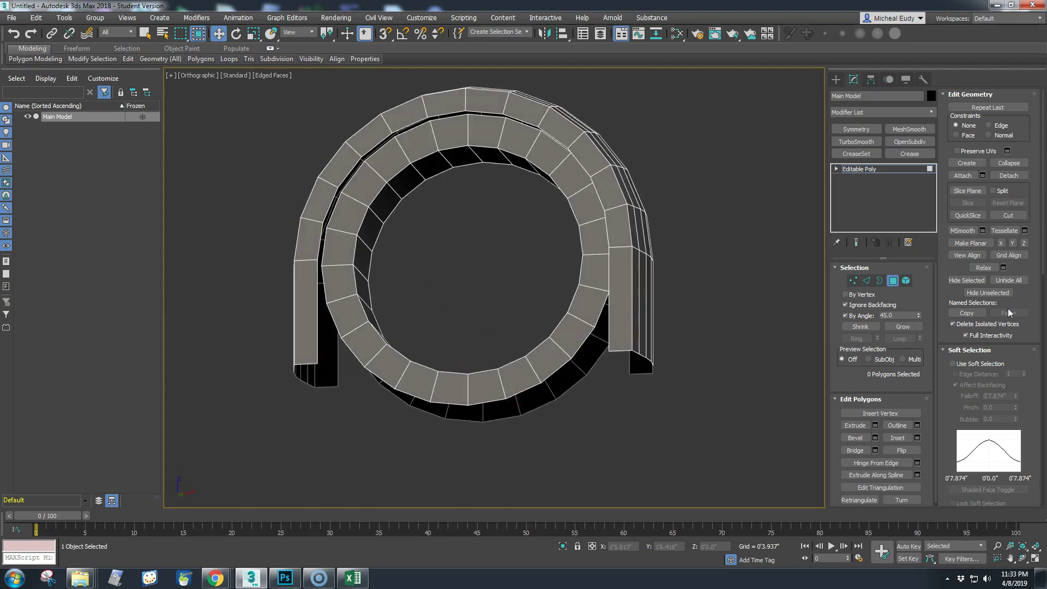
mouse_move(498, 333)
alt+middle_down()
mouse_move(467, 355)
mouse_move(485, 342)
alt+middle_up()
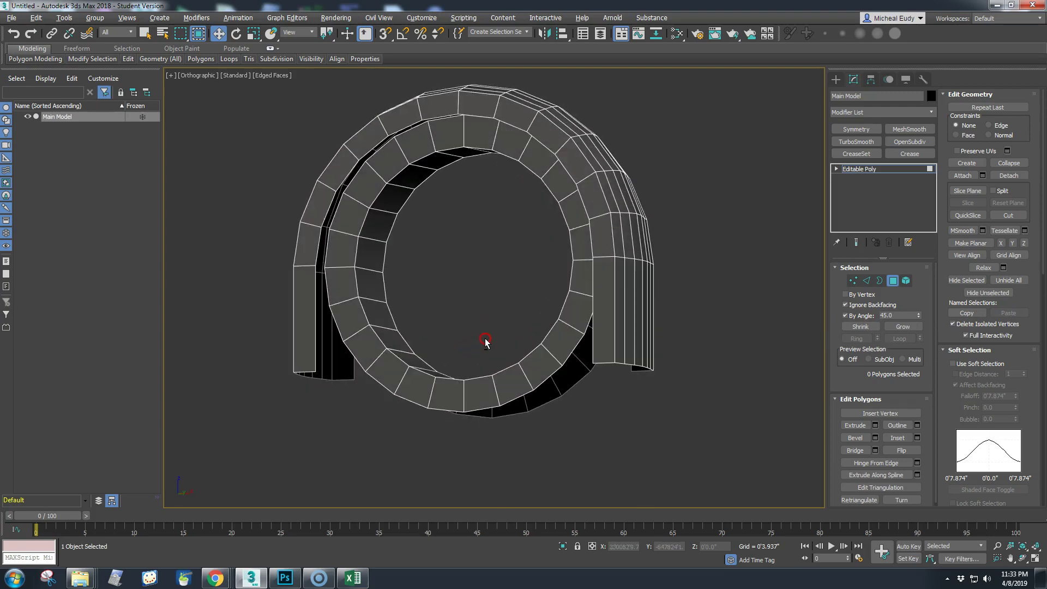
click(867, 280)
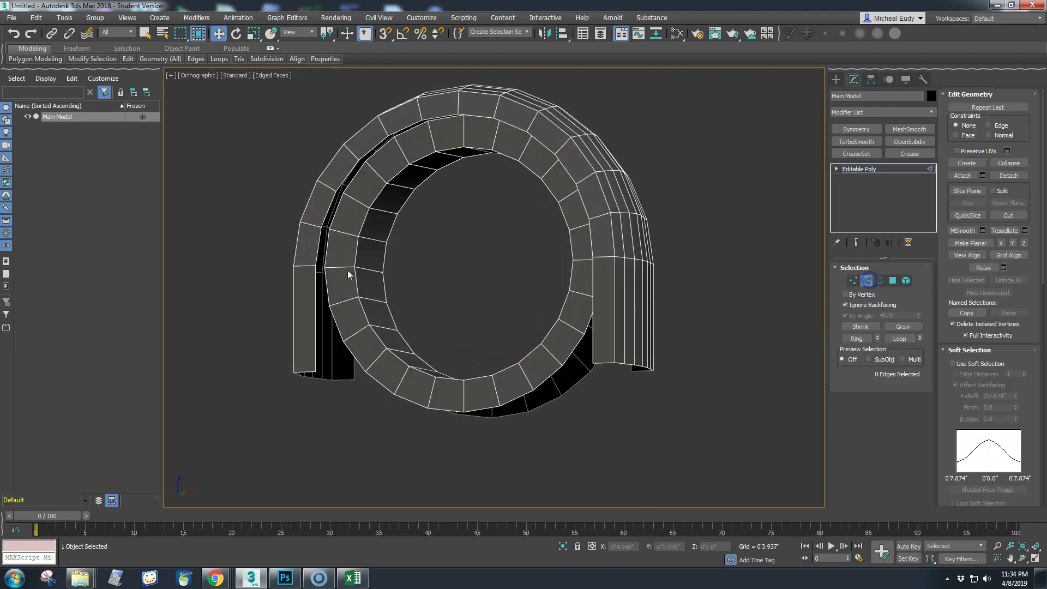
click(318, 249)
ctrl+click(327, 248)
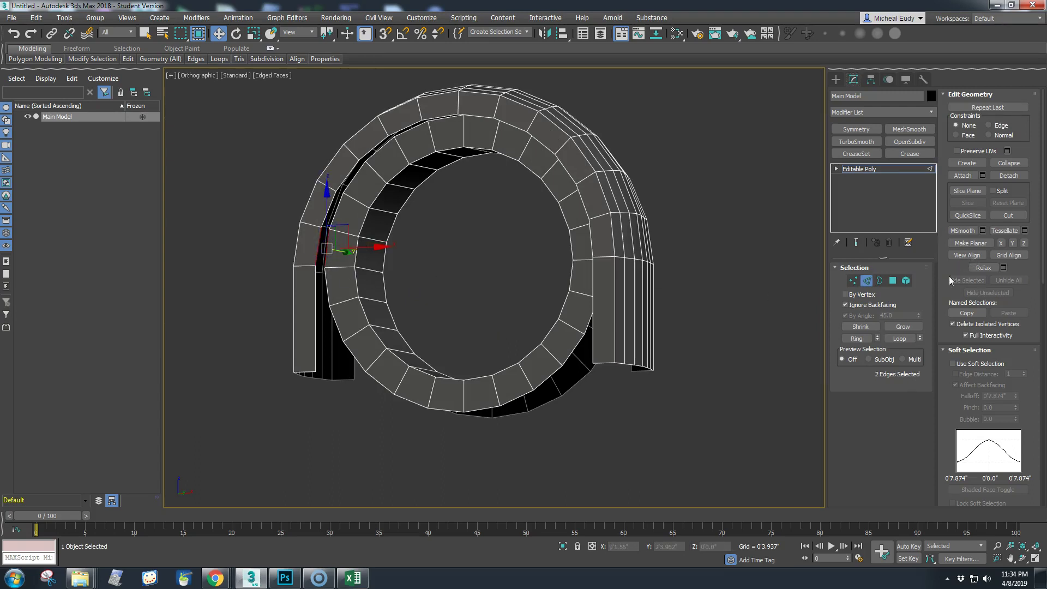
click(269, 48)
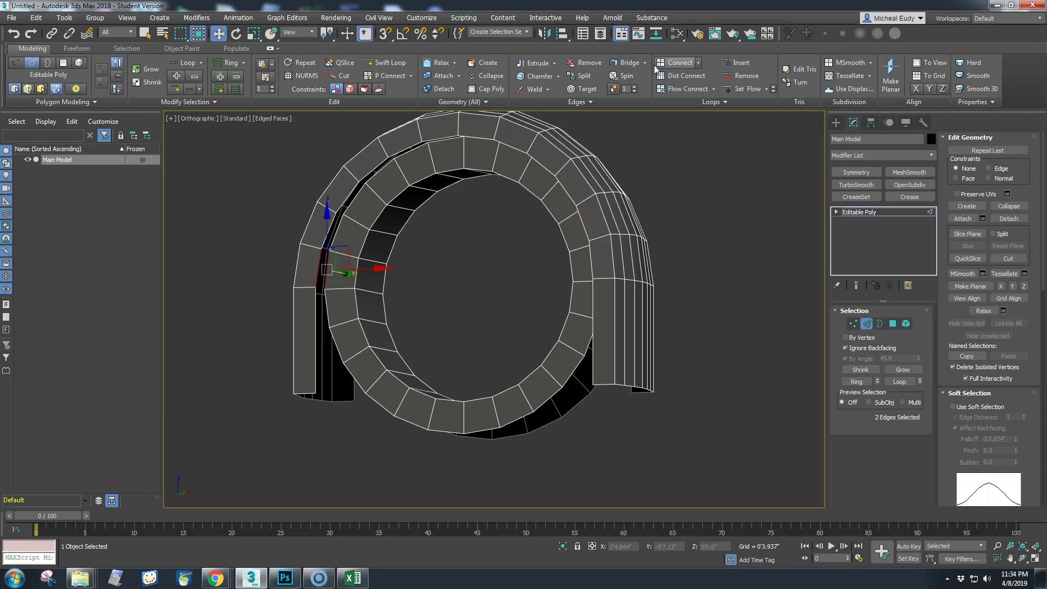
Bridge the matching pair of front edges between the tube and the arch above the opposite leg
alt+middle_drag(427, 236, 489, 271)
click(486, 255)
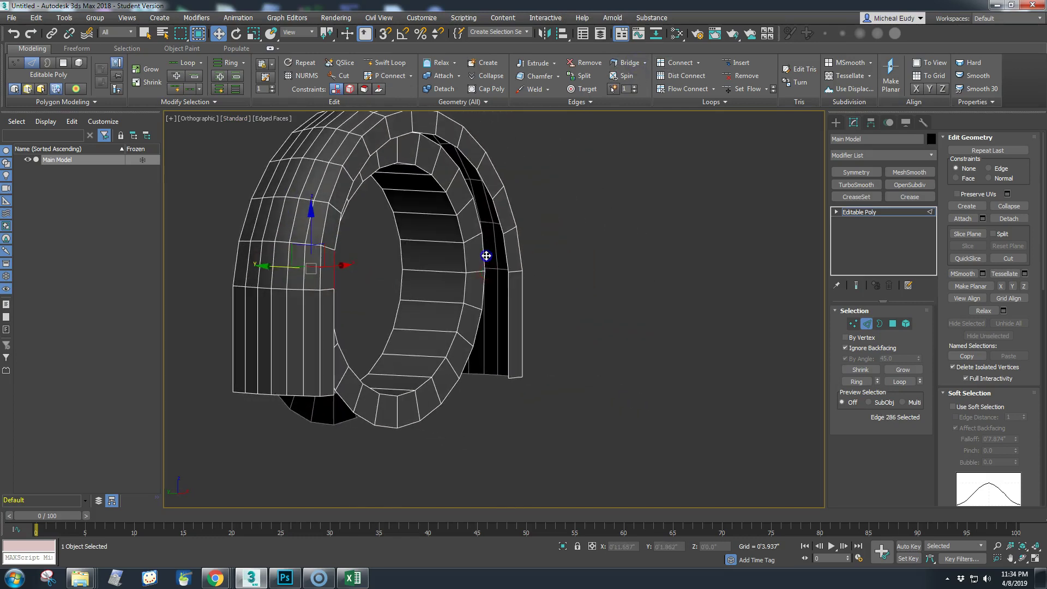
ctrl+click(505, 256)
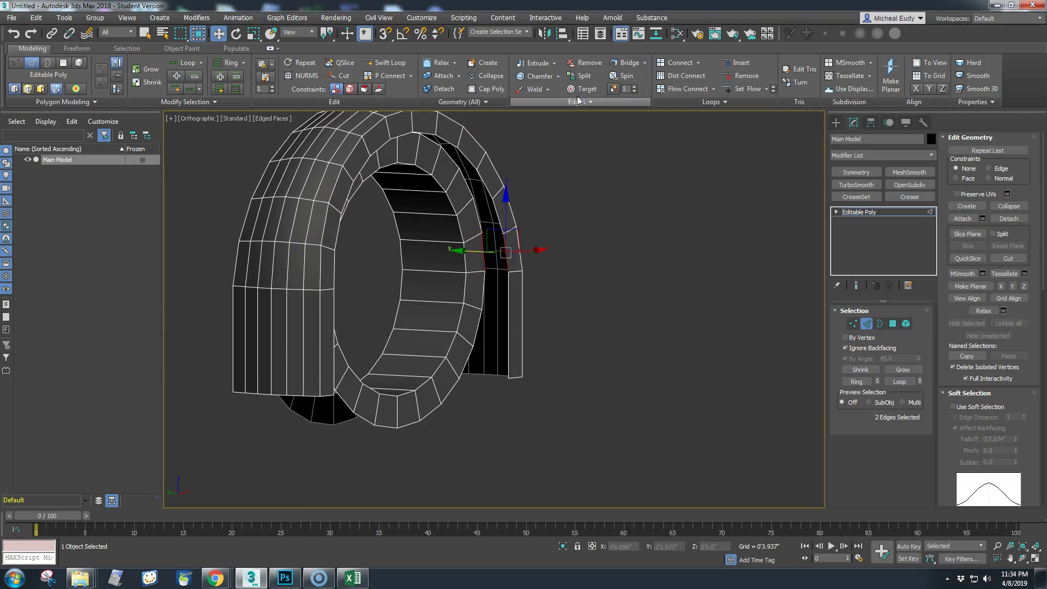
click(628, 64)
alt+middle_drag(567, 258, 573, 253)
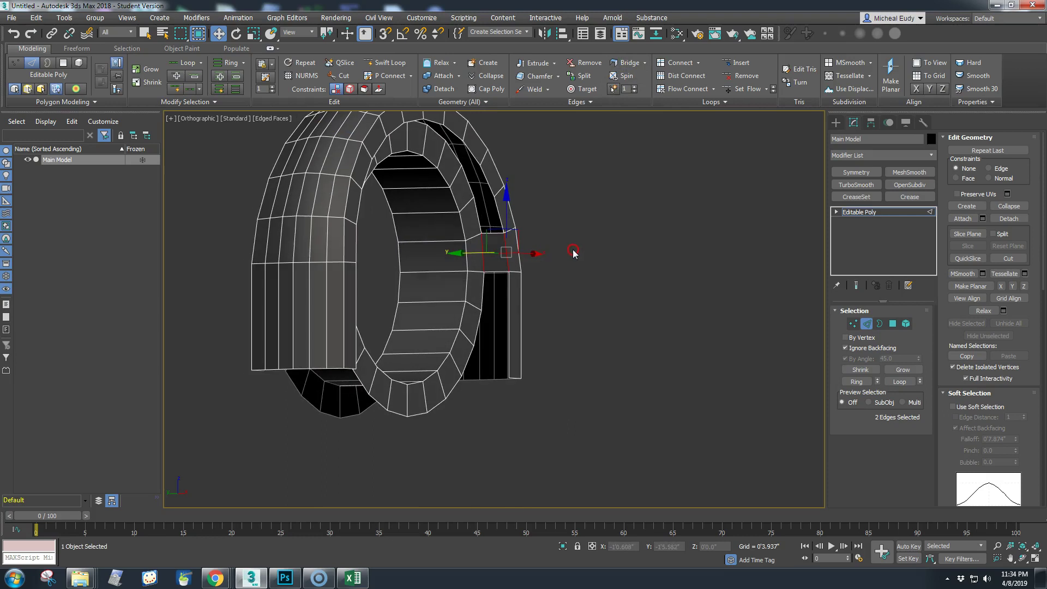
Select the remaining facing front edges of the arch and tube, excluding the legs and lower tube half, and bridge them across the top
double_click(502, 220)
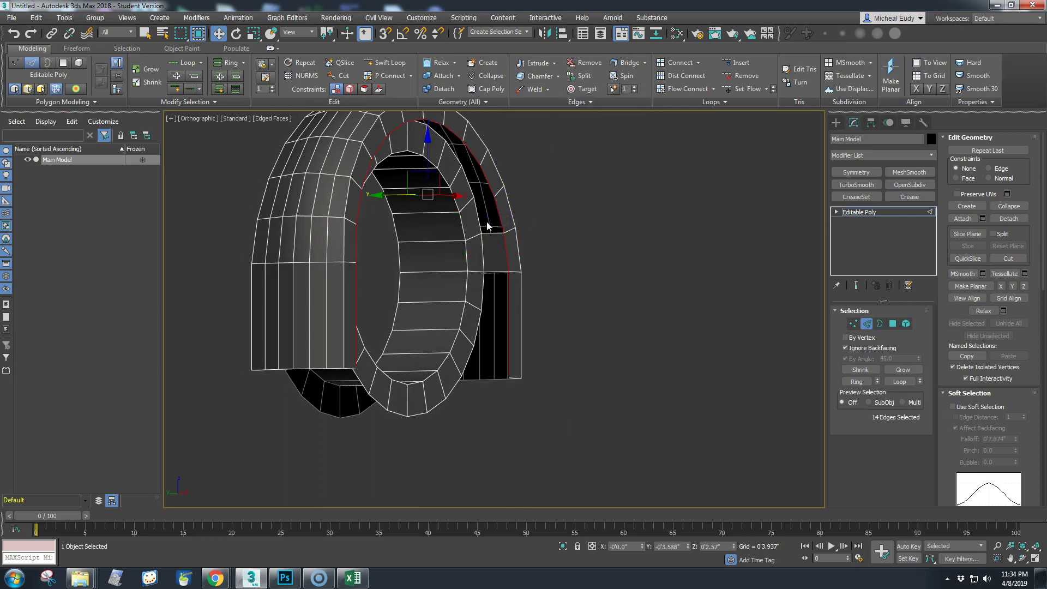
ctrl+double_click(480, 241)
alt+drag(548, 443, 318, 253)
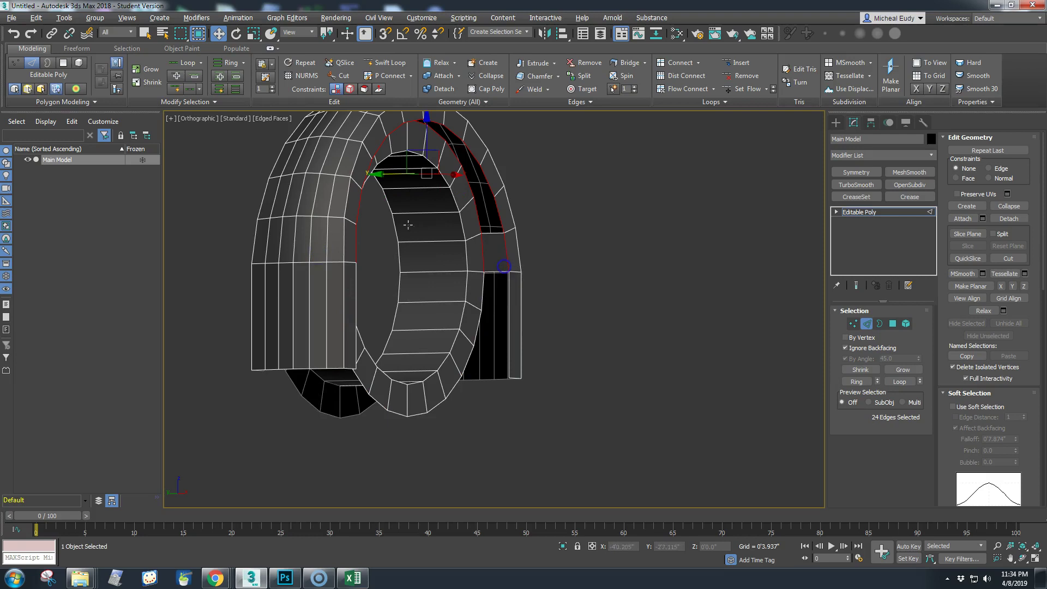
click(200, 35)
alt+drag(552, 344, 475, 252)
alt+drag(383, 431, 304, 239)
alt+middle_drag(584, 323, 476, 294)
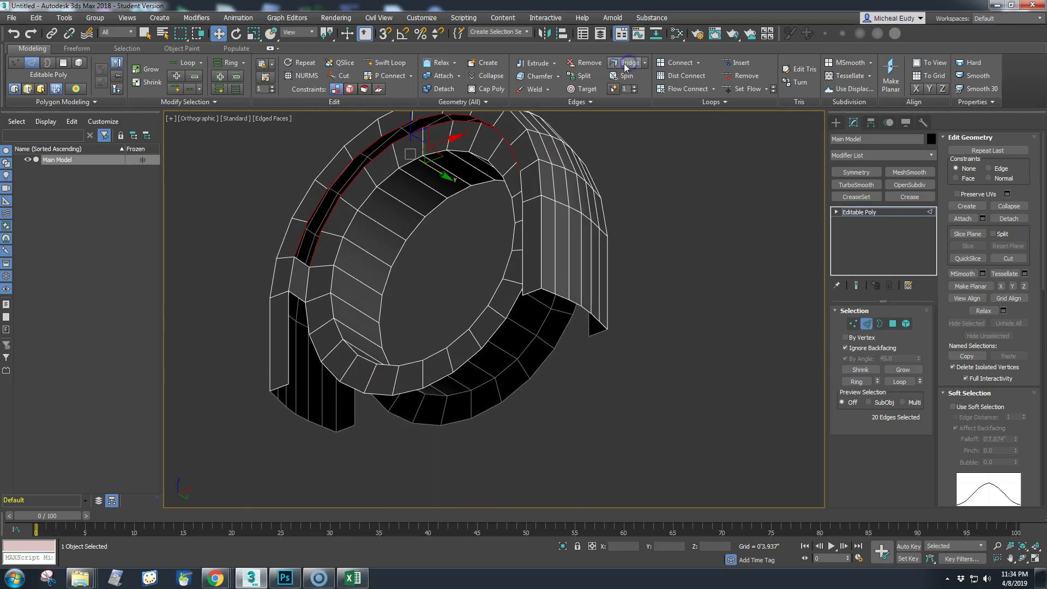
alt+middle_drag(470, 213, 528, 258)
click(461, 261)
alt+middle_drag(447, 249, 480, 303)
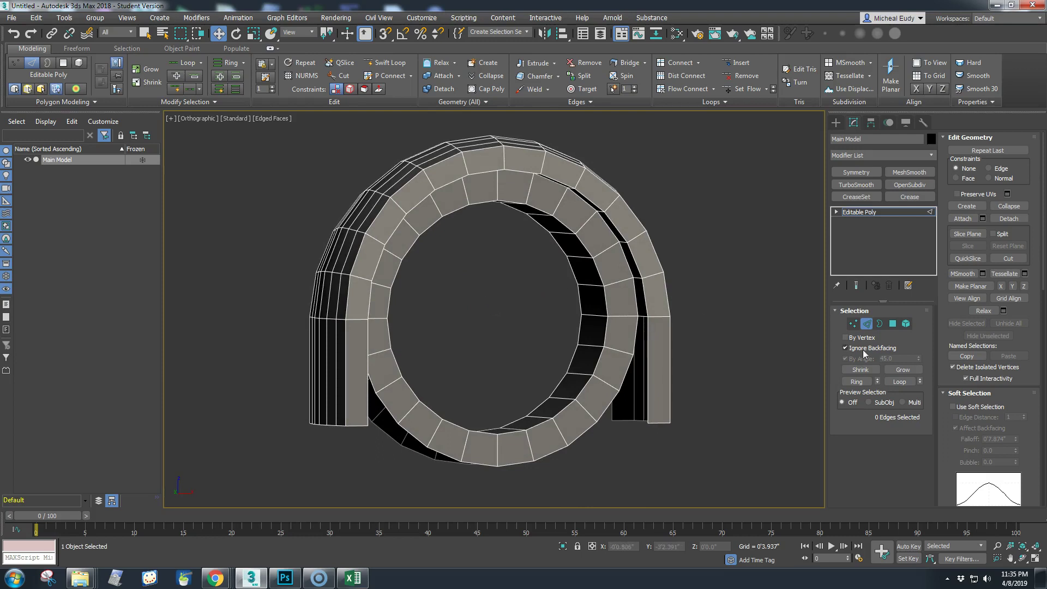
Select the bore's inner polygons by a 45° angle and scale them outward in X and Z to thin the tube wall
click(906, 324)
key(ctrl+a)
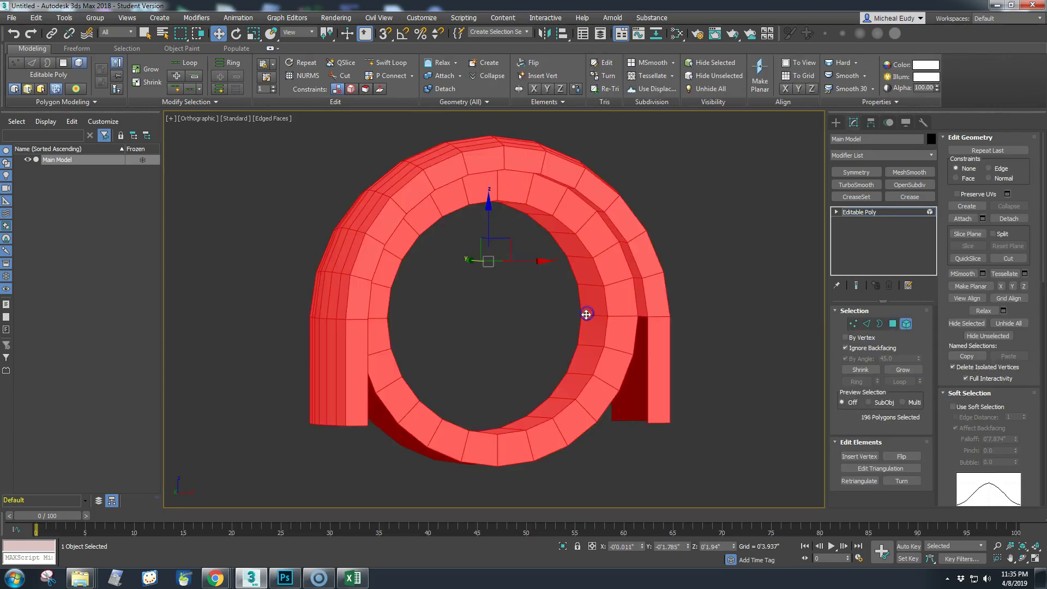
click(893, 324)
click(585, 289)
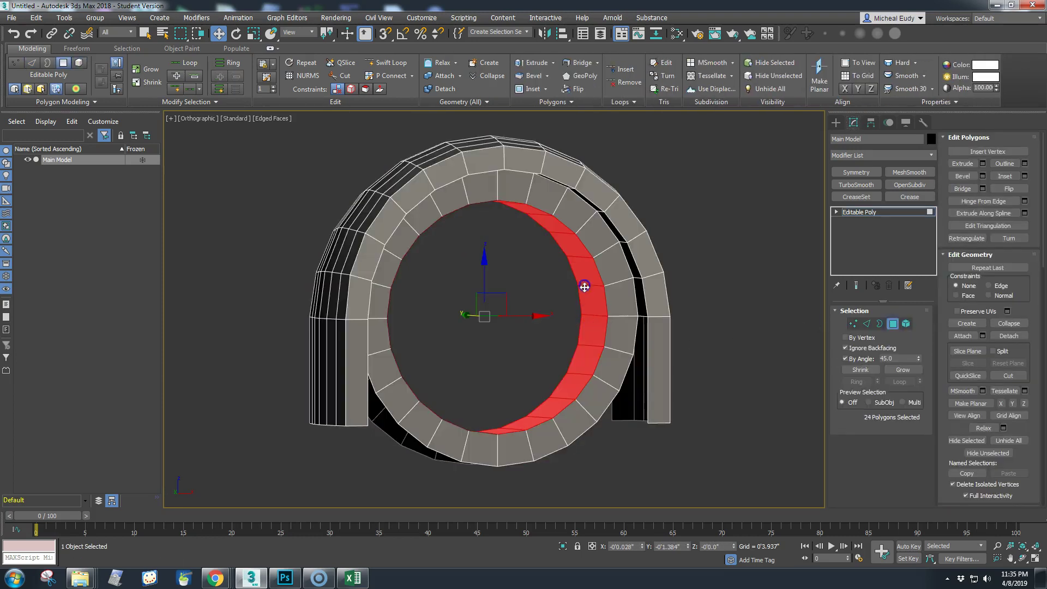
right_click(490, 301)
click(508, 321)
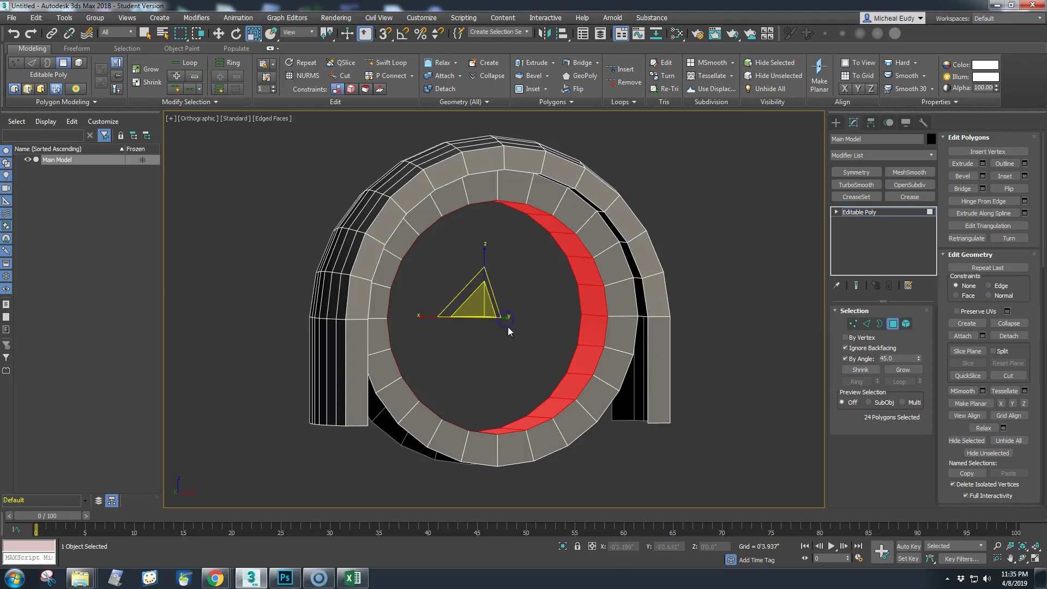
mouse_move(517, 346)
alt+middle_down()
mouse_move(491, 350)
mouse_move(501, 352)
alt+middle_up()
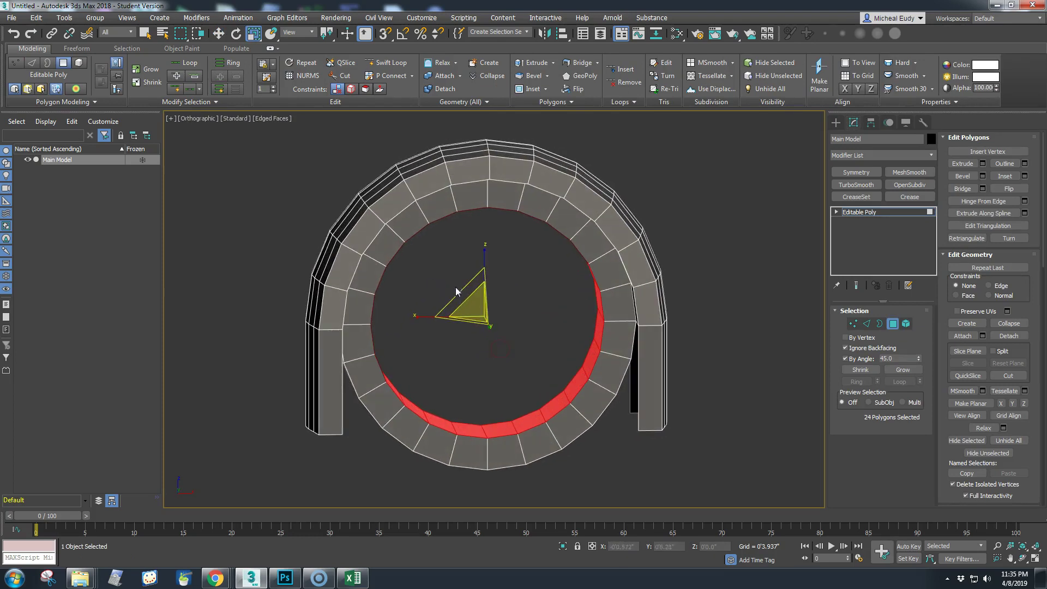
alt+middle_drag(456, 287, 461, 286)
mouse_move(483, 344)
alt+middle_down()
mouse_move(497, 328)
mouse_move(488, 320)
mouse_move(489, 349)
alt+middle_up()
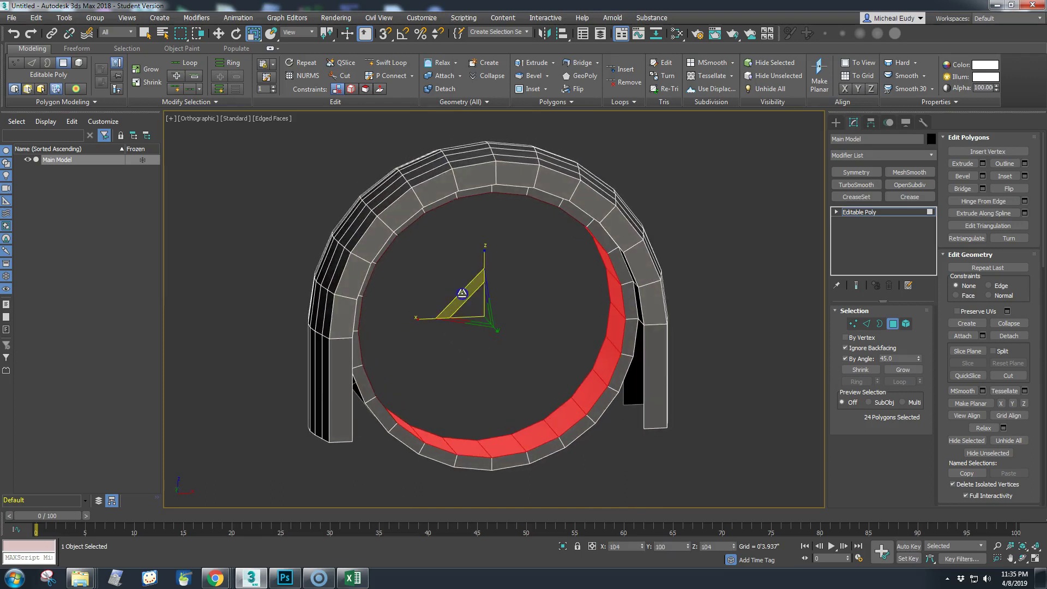
alt+middle_drag(462, 295, 475, 342)
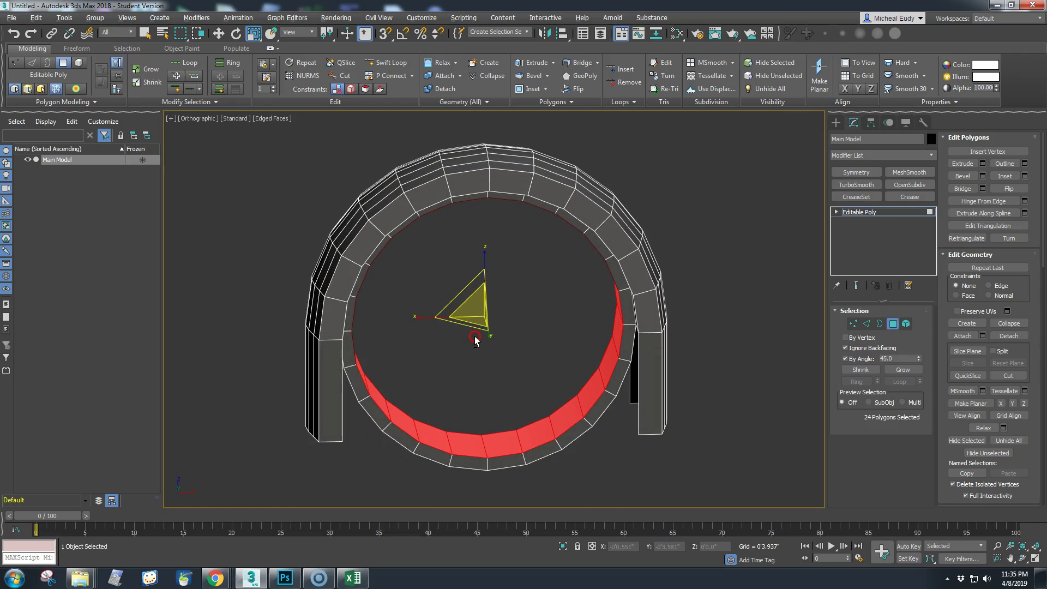
alt+middle_drag(475, 341, 524, 332)
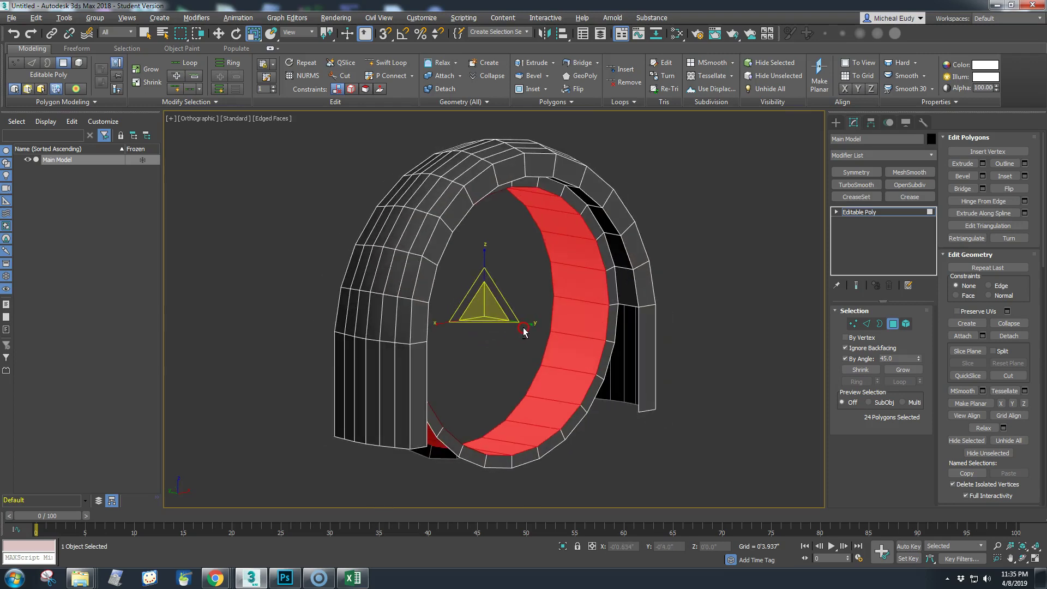
alt+middle_drag(524, 332, 456, 327)
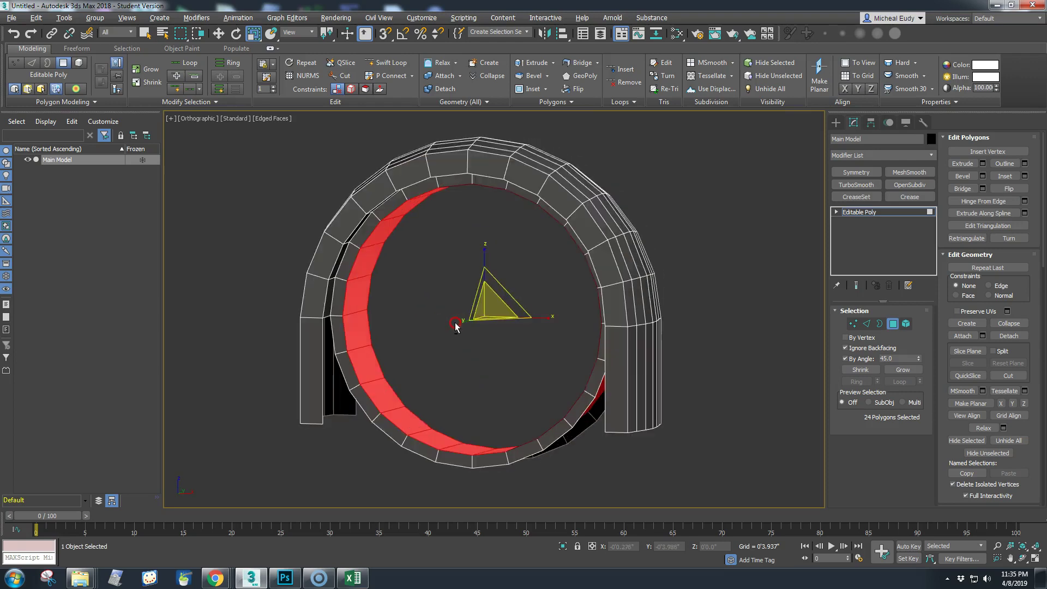
Select the vertical edges around both legs as rings and connect them with 2 segments
click(866, 324)
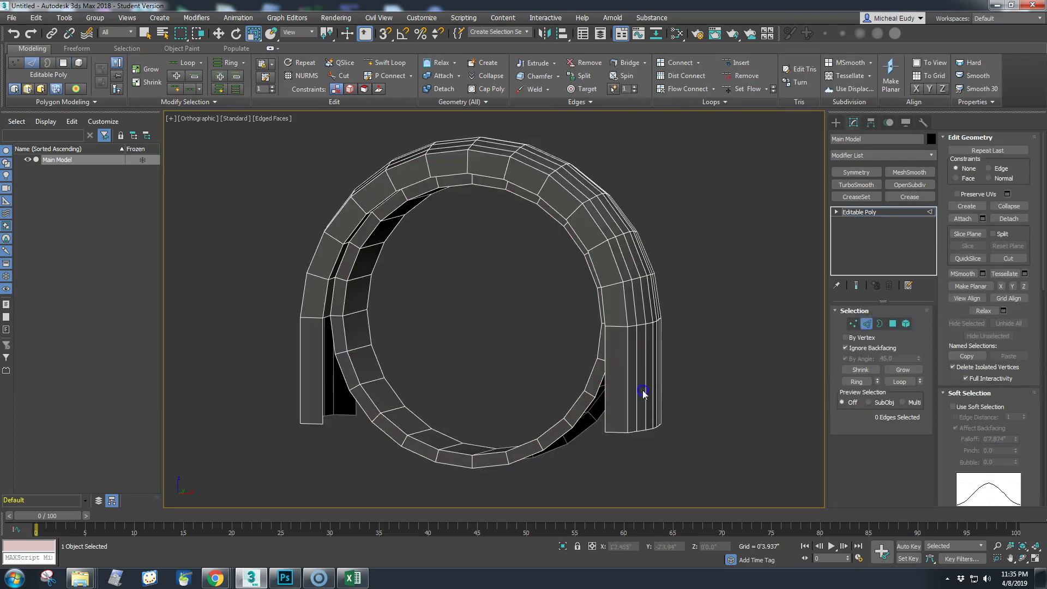
click(645, 391)
ctrl+click(301, 377)
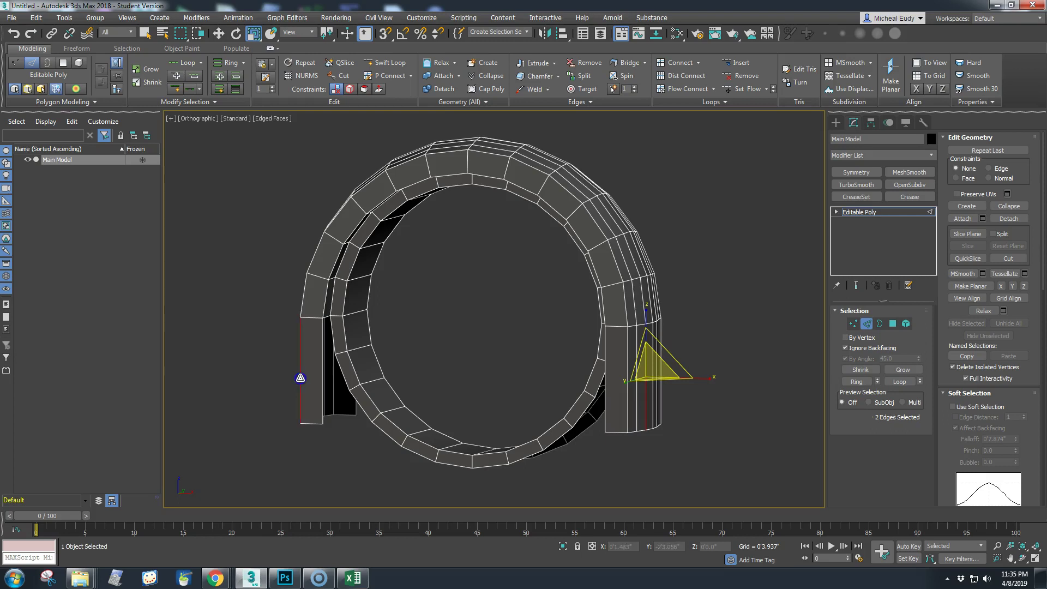
click(857, 382)
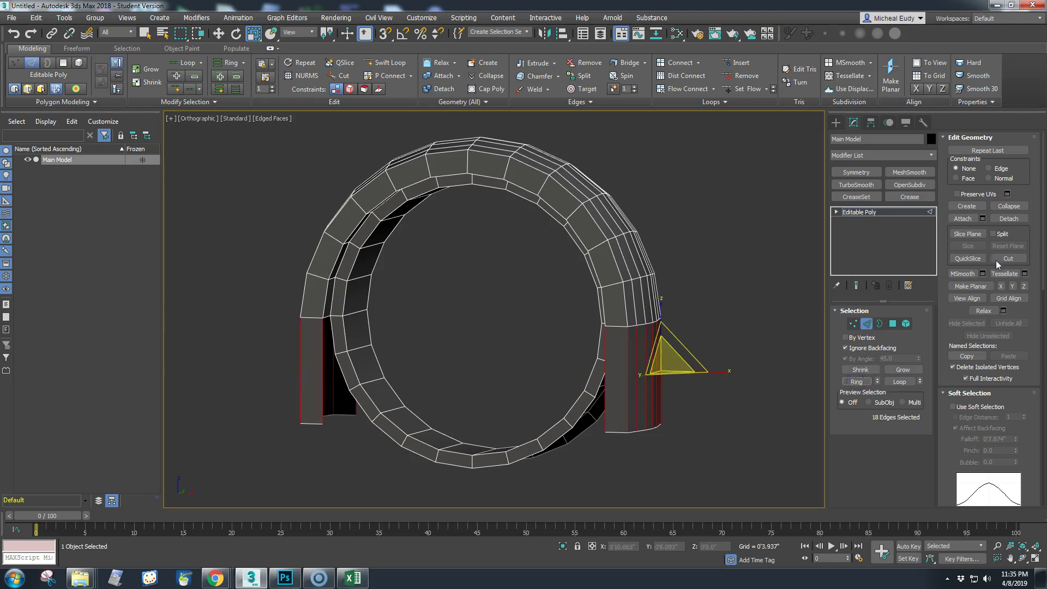
click(700, 64)
click(694, 75)
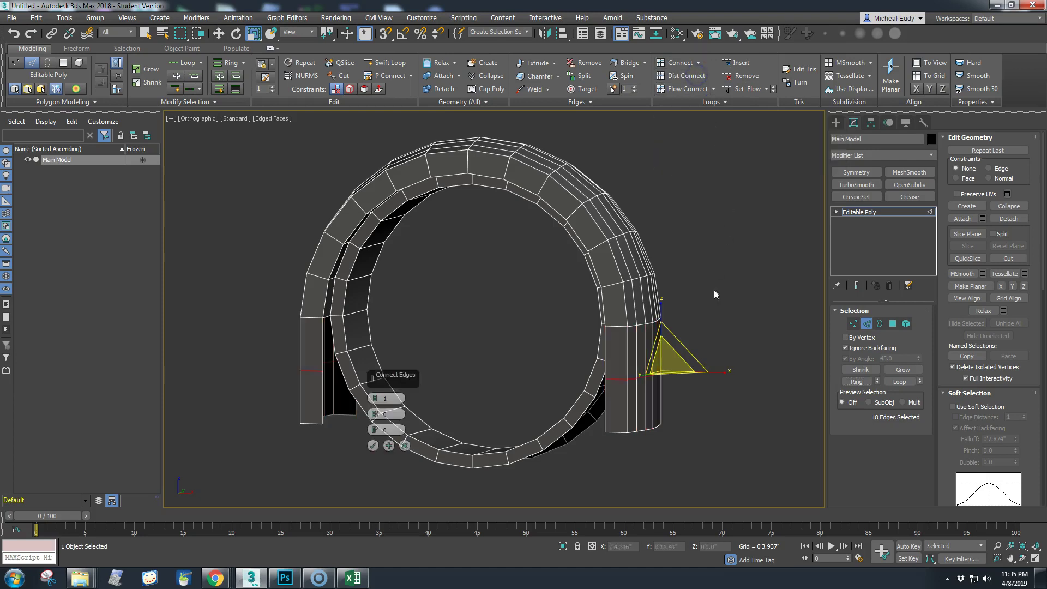
click(375, 396)
click(375, 401)
alt+middle_drag(491, 402, 513, 414)
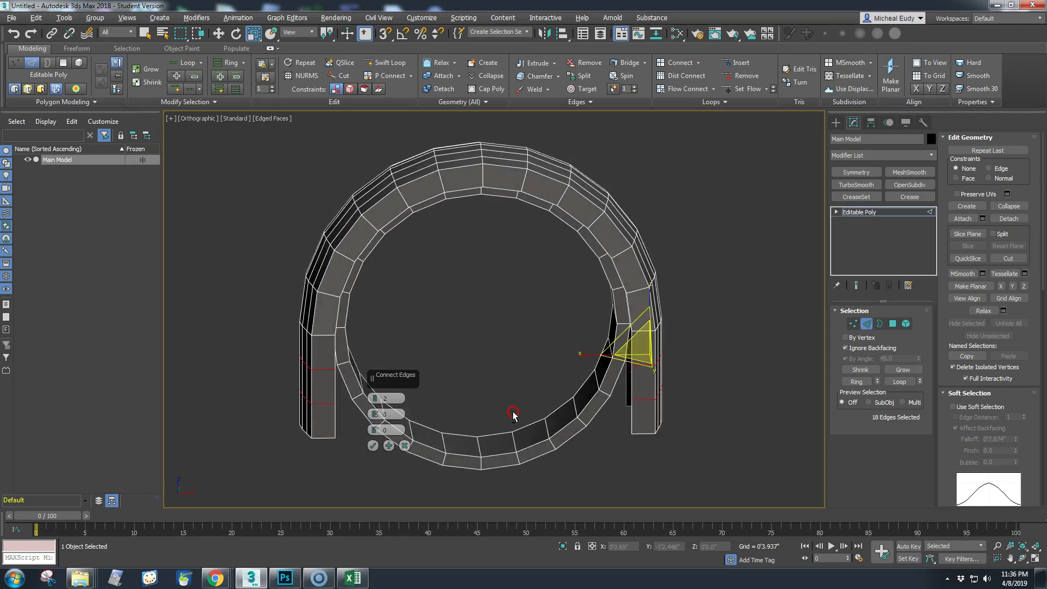
alt+middle_drag(513, 414, 626, 414)
click(373, 445)
click(626, 415)
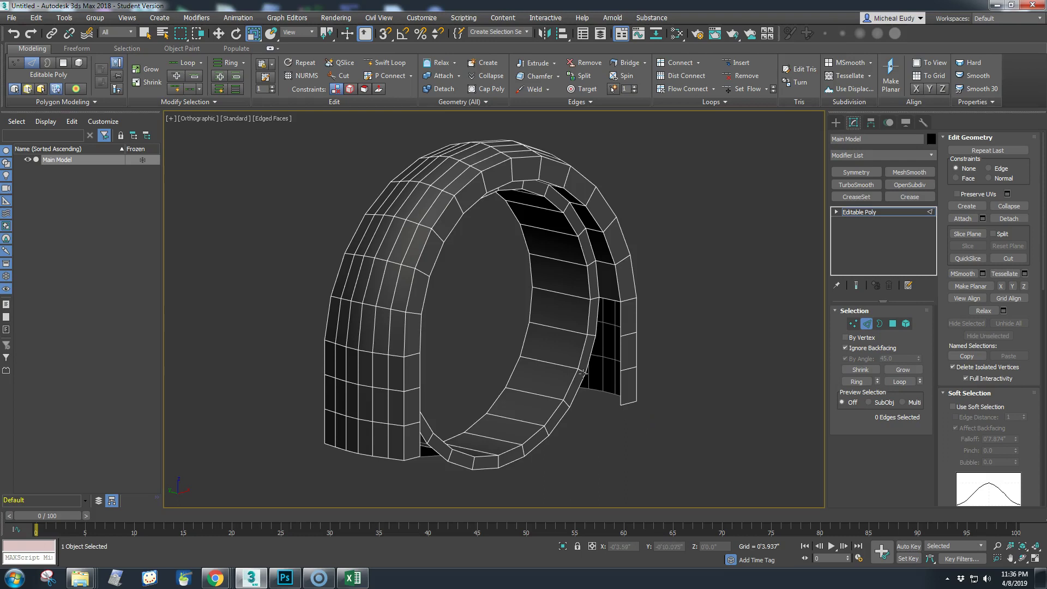
Bridge the upper inner front edge of one leg to the facing outer edge of the tube
click(619, 321)
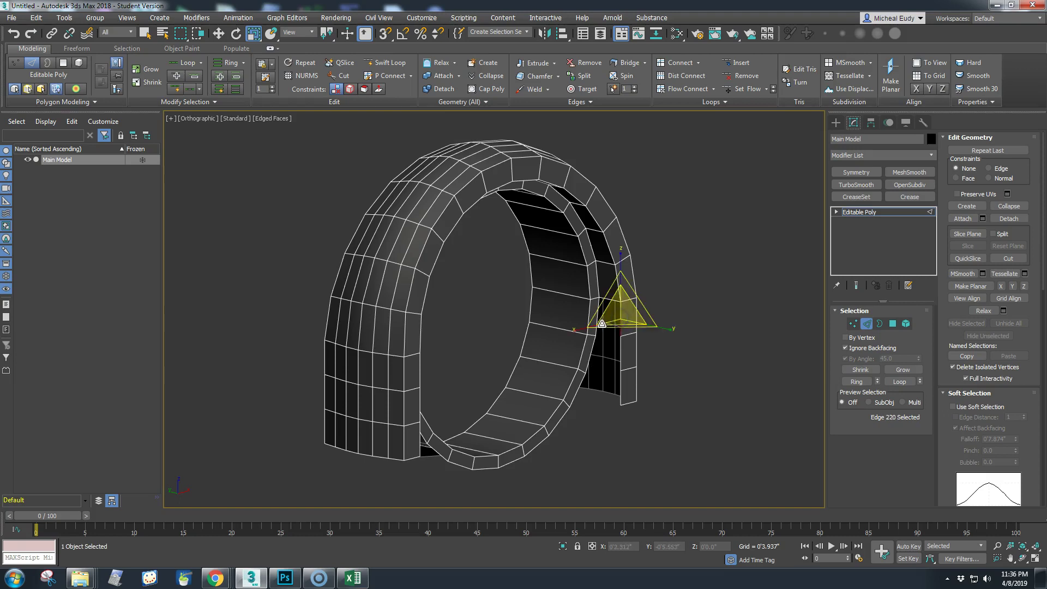
click(144, 34)
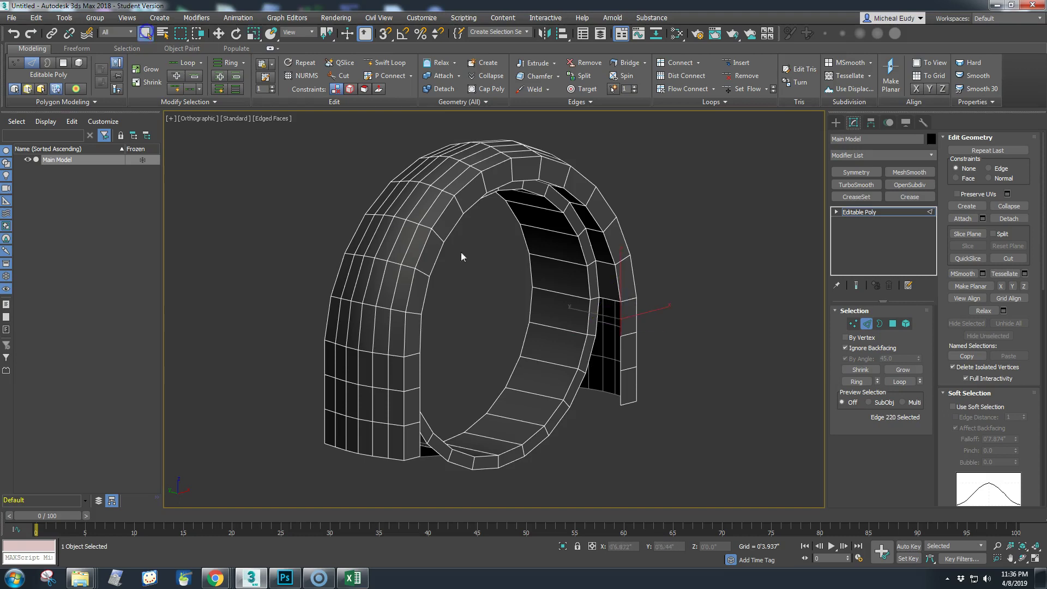
ctrl+click(599, 315)
click(628, 63)
Bridge the opposite leg's upper inner front edge to the tube edge facing it
alt+middle_drag(524, 351, 422, 355)
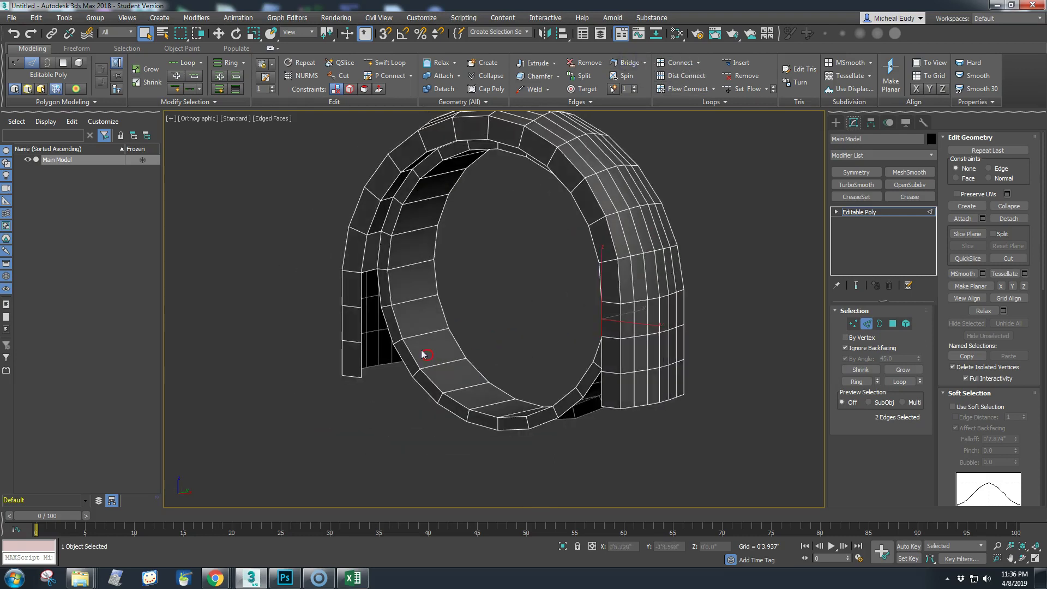
click(380, 295)
ctrl+click(358, 299)
click(629, 66)
alt+middle_drag(495, 311, 523, 307)
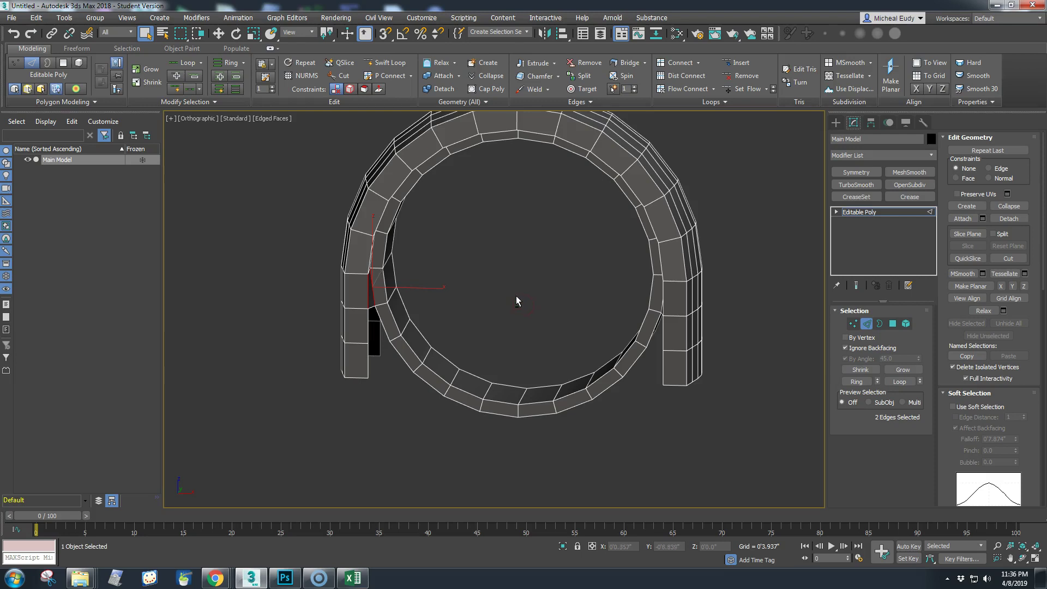
alt+middle_drag(516, 298, 501, 293)
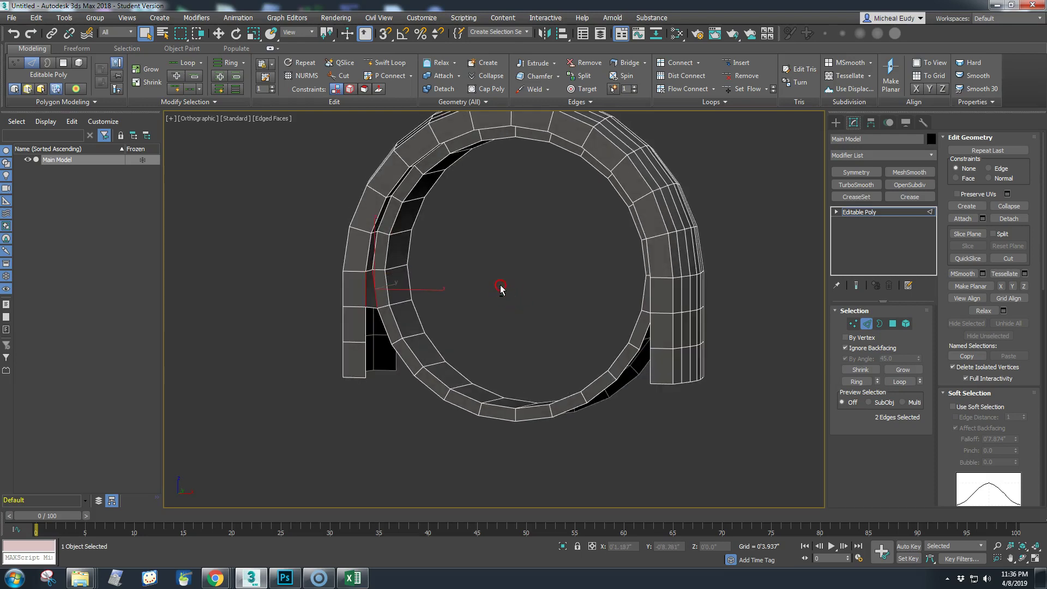
Extend the two outer front tube edges below each bridge into new polygons, scaling them about their common centre to about 108% in X
click(380, 326)
ctrl+click(406, 364)
ctrl+click(624, 370)
ctrl+click(639, 343)
key(v)
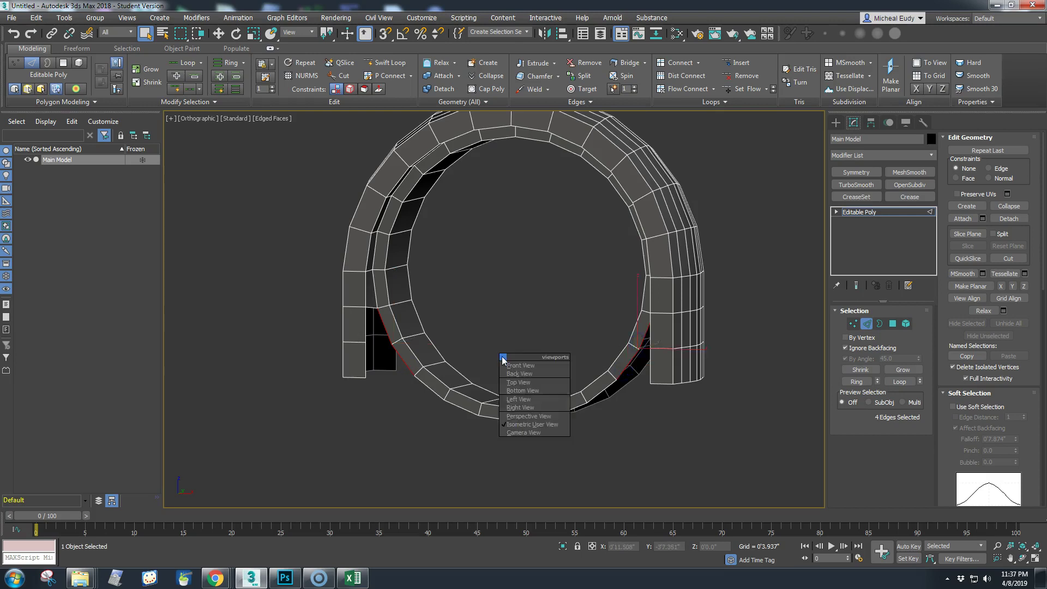
key(f)
key(z)
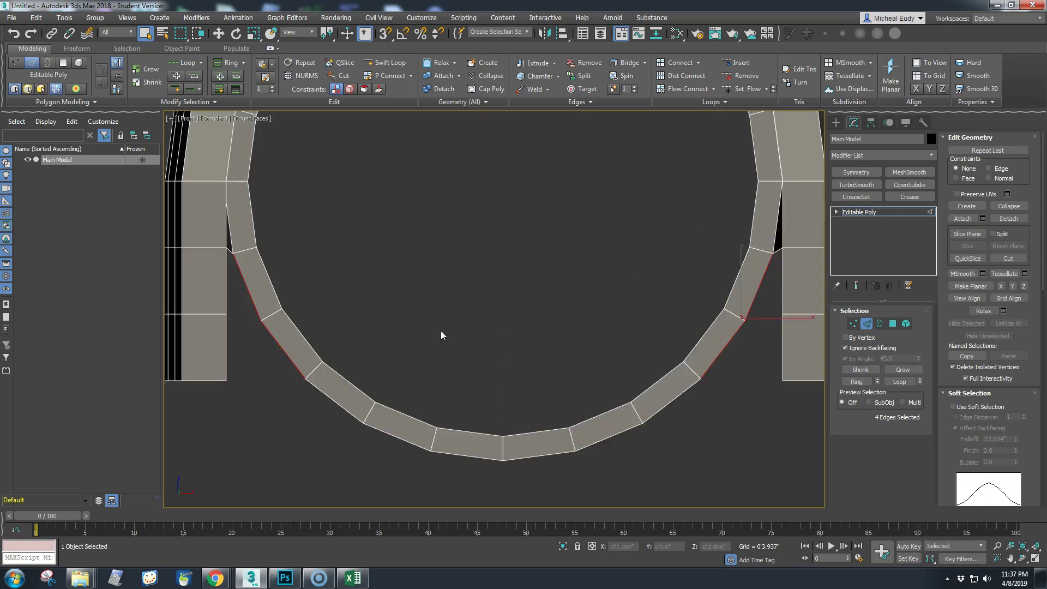
right_click(440, 330)
click(478, 355)
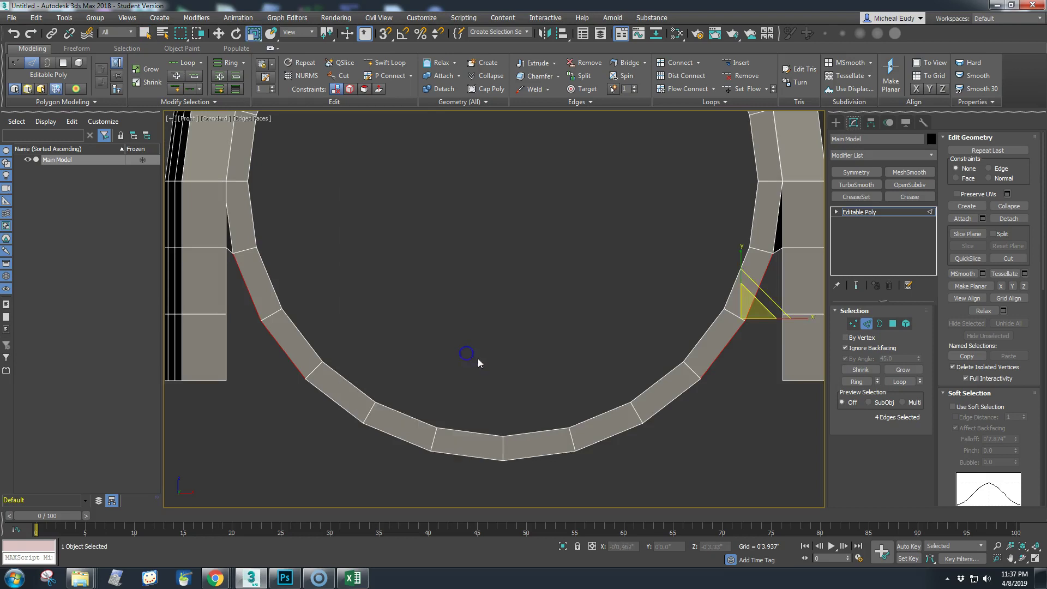
drag(326, 33, 327, 70)
drag(559, 317, 562, 319)
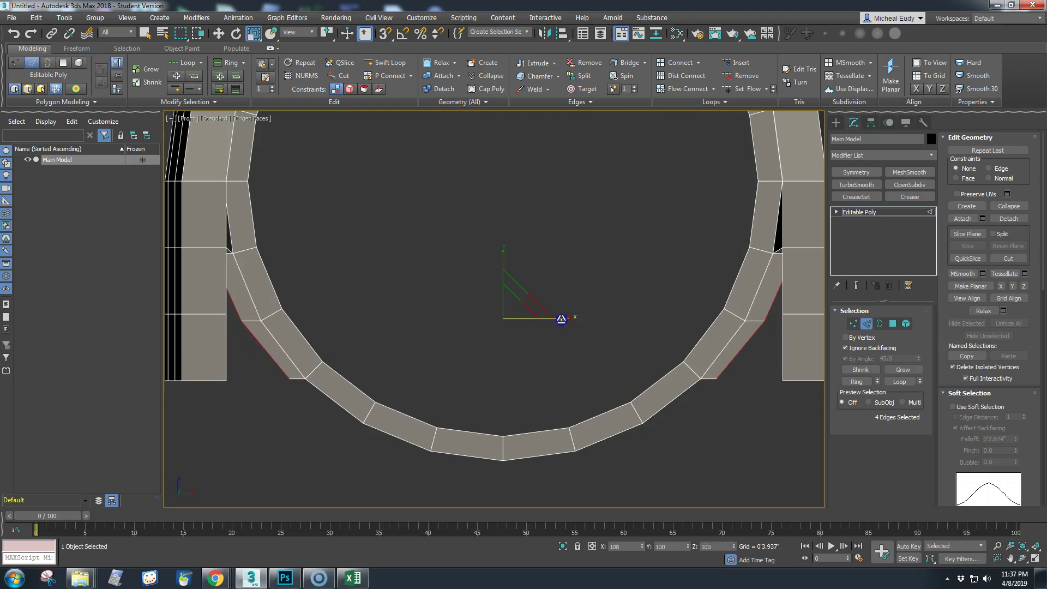
click(566, 355)
Select the middle outer vertex of the new strip beside one leg and enable snapping to vertices only, with grid points off
middle_drag(664, 332, 549, 296)
alt+middle_drag(820, 319, 774, 314)
click(852, 324)
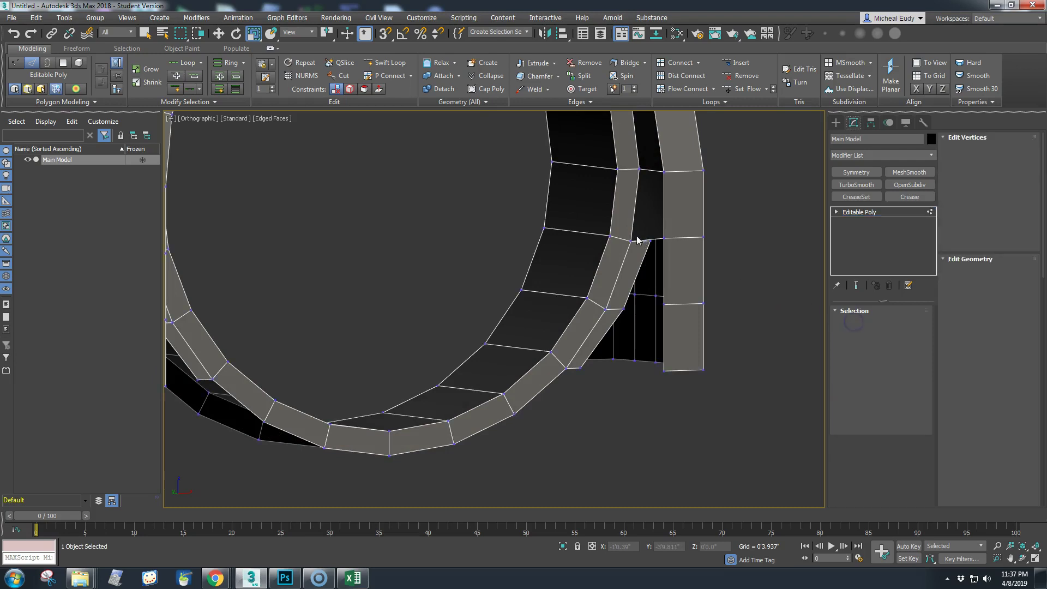
scroll(673, 248, up, 5)
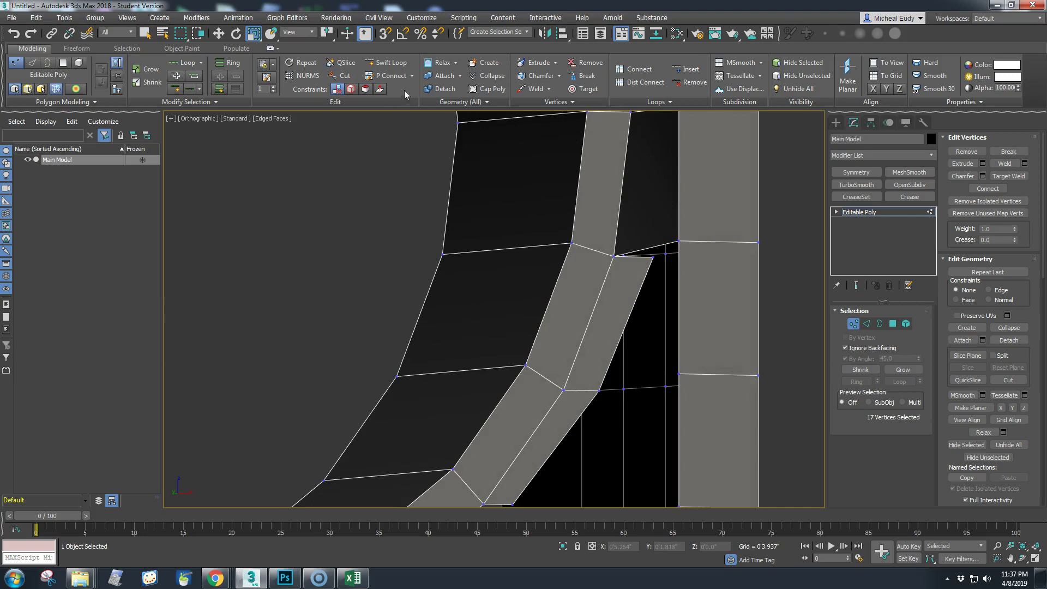
right_click(410, 205)
click(417, 210)
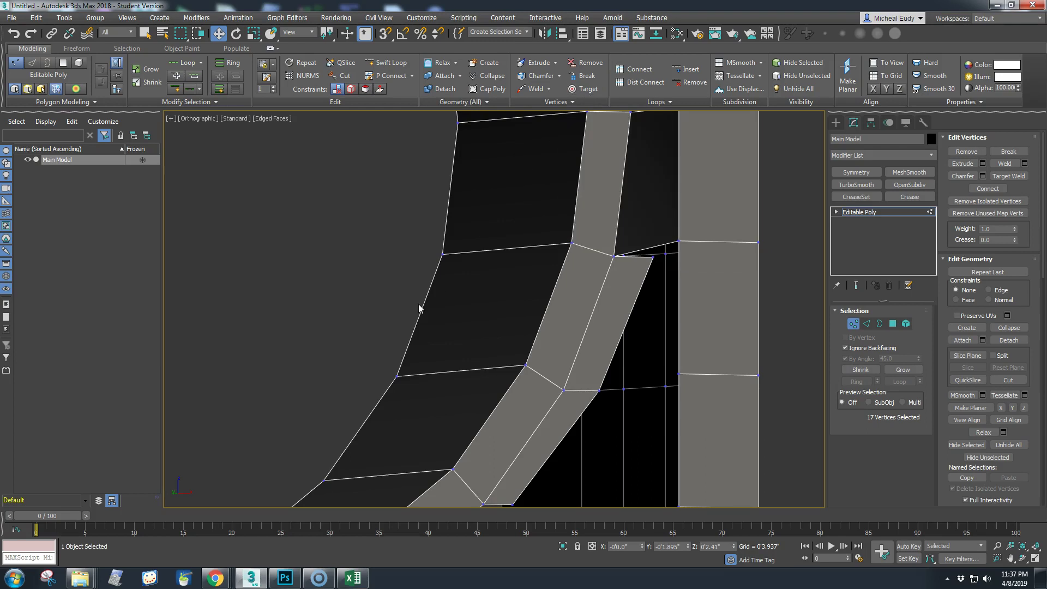
middle_drag(620, 306, 600, 296)
click(611, 321)
click(385, 33)
right_click(385, 34)
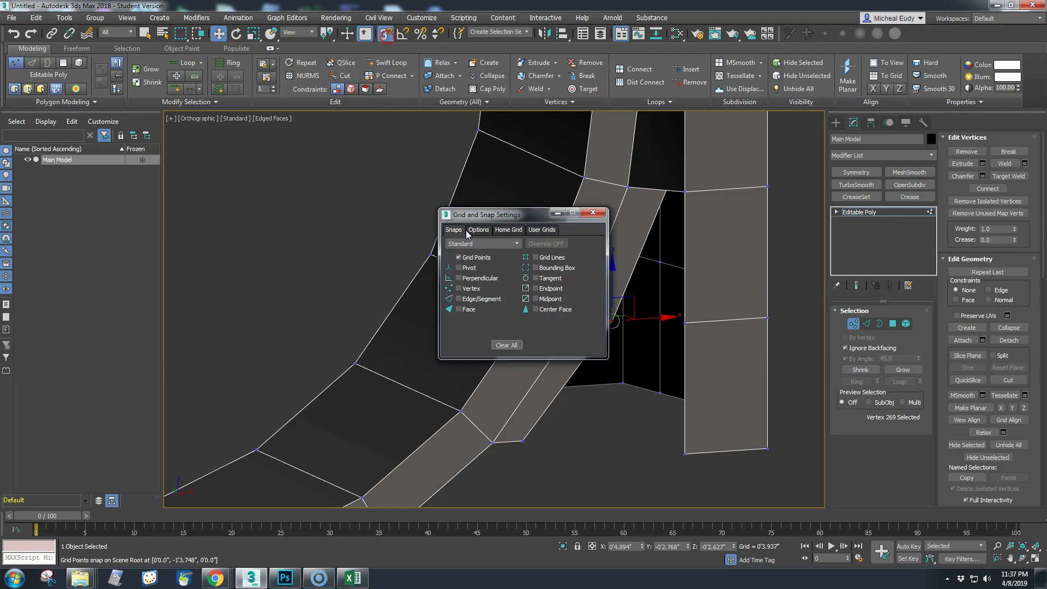
click(468, 289)
click(467, 258)
click(584, 213)
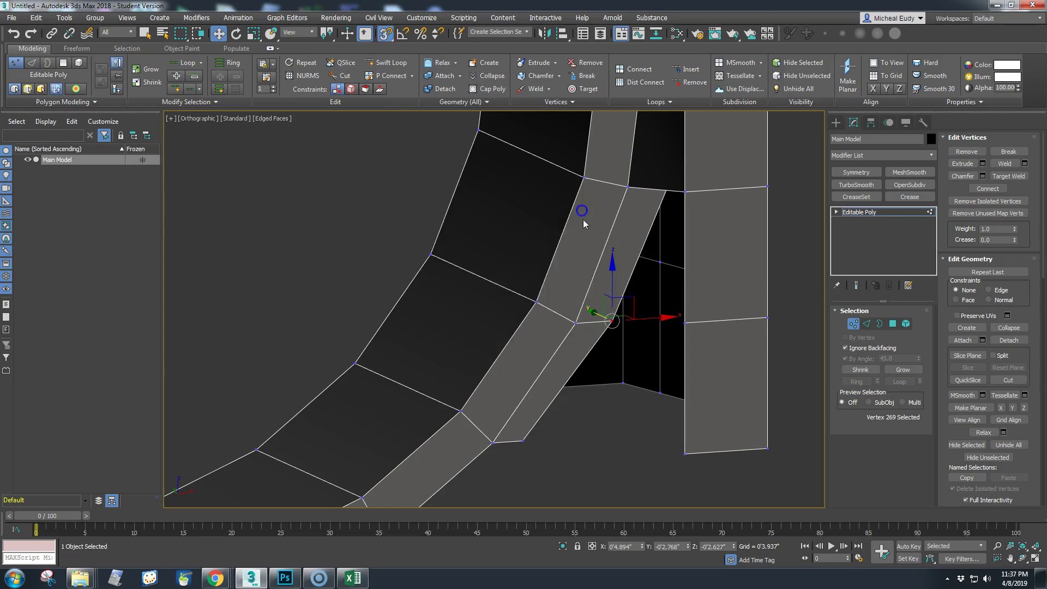
Move the strip's middle and upper outer vertices along X to 0'5.231" so they line up vertically
drag(644, 322, 694, 328)
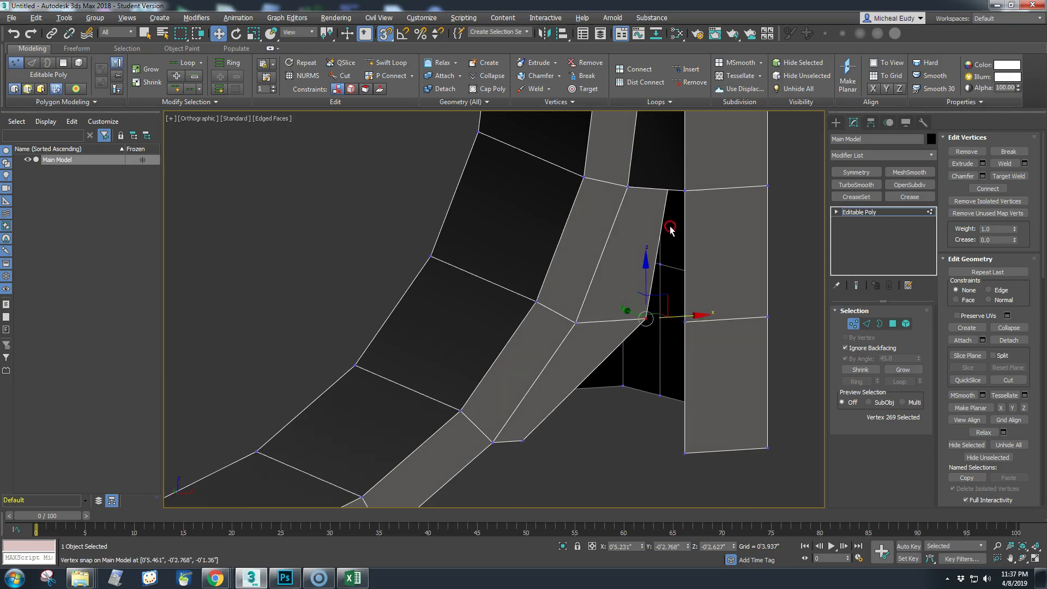
alt+middle_drag(670, 228, 673, 205)
click(666, 186)
click(667, 188)
drag(703, 190, 693, 158)
Target weld the adjoining tube vertex below the bridge to the strip's upper outer vertex
mouse_move(704, 241)
alt+middle_down()
mouse_move(684, 267)
mouse_move(695, 279)
mouse_move(727, 227)
mouse_move(701, 222)
mouse_move(711, 231)
mouse_move(700, 242)
alt+middle_up()
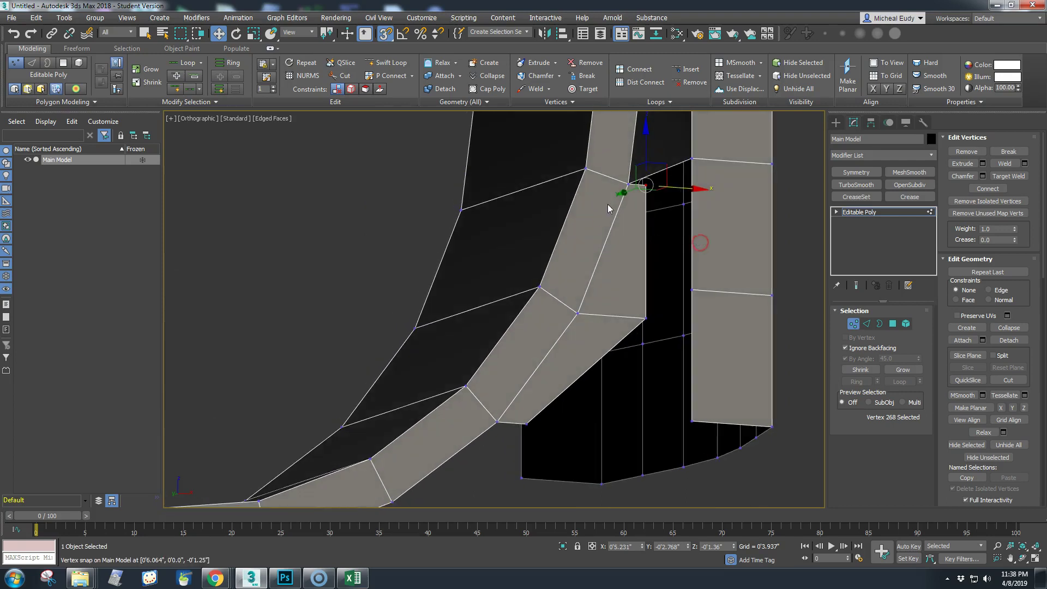
scroll(547, 367, up, 3)
scroll(561, 363, down, 2)
click(588, 89)
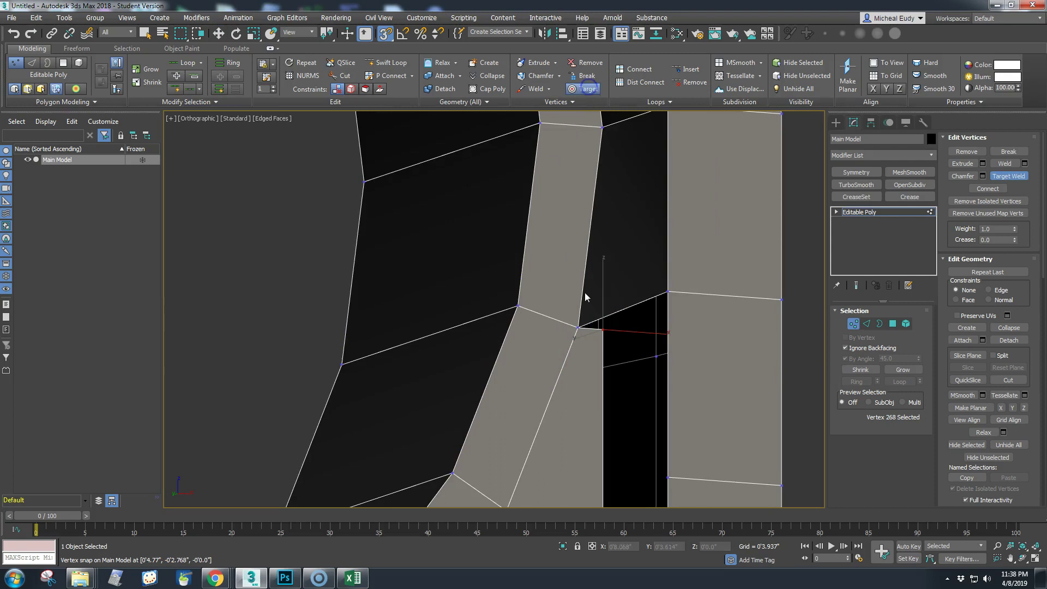
click(602, 328)
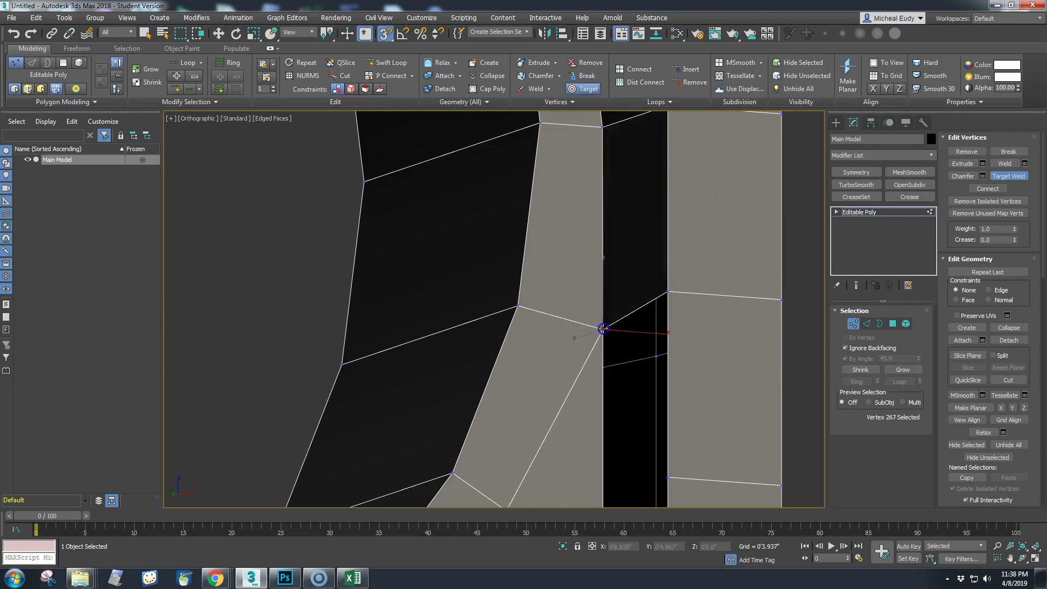
Move the upper outer vertex of the strip beside the negative-X leg along X to -0'5.231"
scroll(584, 362, down, 3)
middle_drag(568, 381, 517, 332)
middle_drag(235, 305, 607, 375)
scroll(461, 349, up, 5)
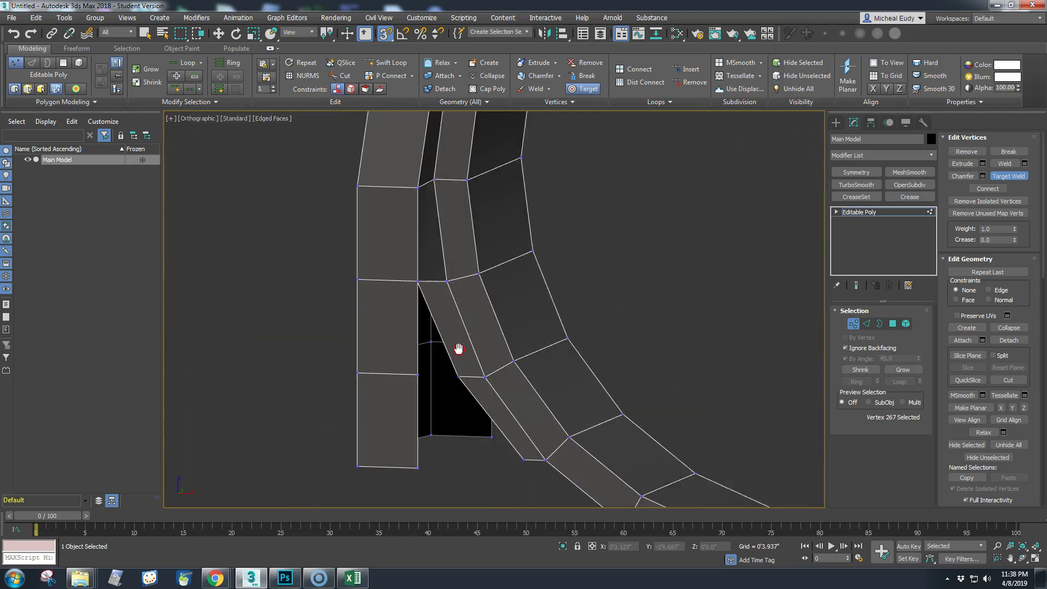
alt+drag(461, 313, 449, 312)
right_click(448, 312)
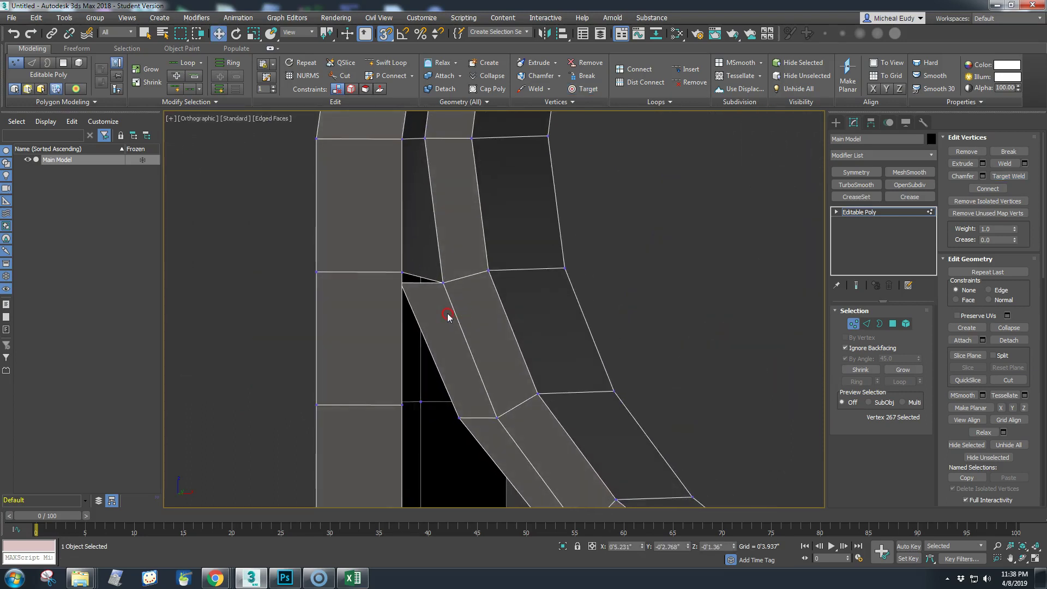
alt+middle_drag(412, 304, 406, 303)
click(413, 285)
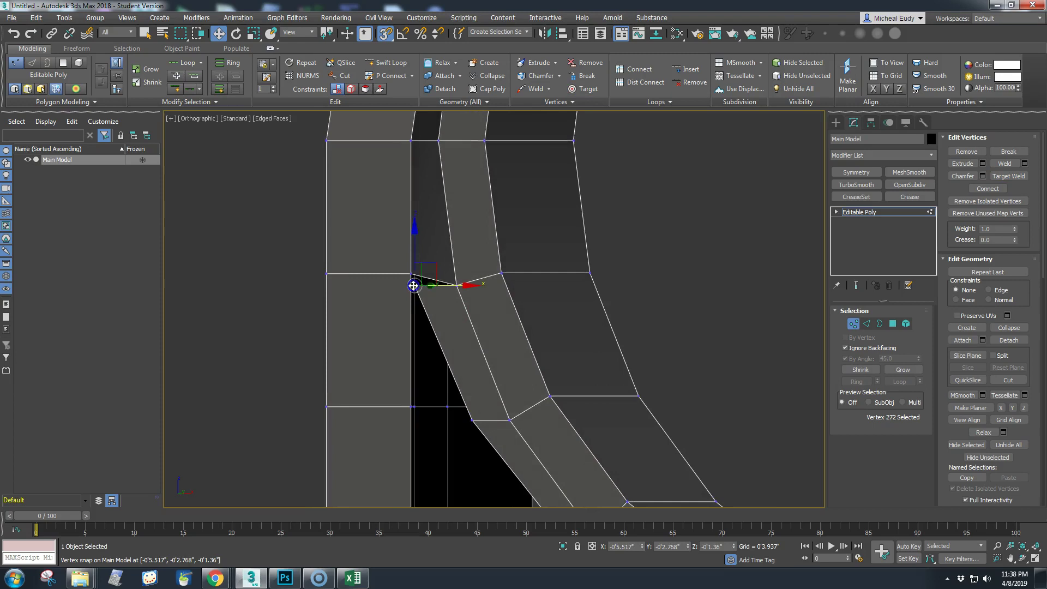
drag(447, 288, 411, 273)
Snap the same strip's middle outer vertex along X and Z so it lines up with the adjacent leg vertex
middle_drag(489, 402, 497, 292)
mouse_move(462, 329)
alt+middle_down()
mouse_move(477, 331)
mouse_move(482, 321)
mouse_move(474, 331)
alt+middle_up()
click(479, 312)
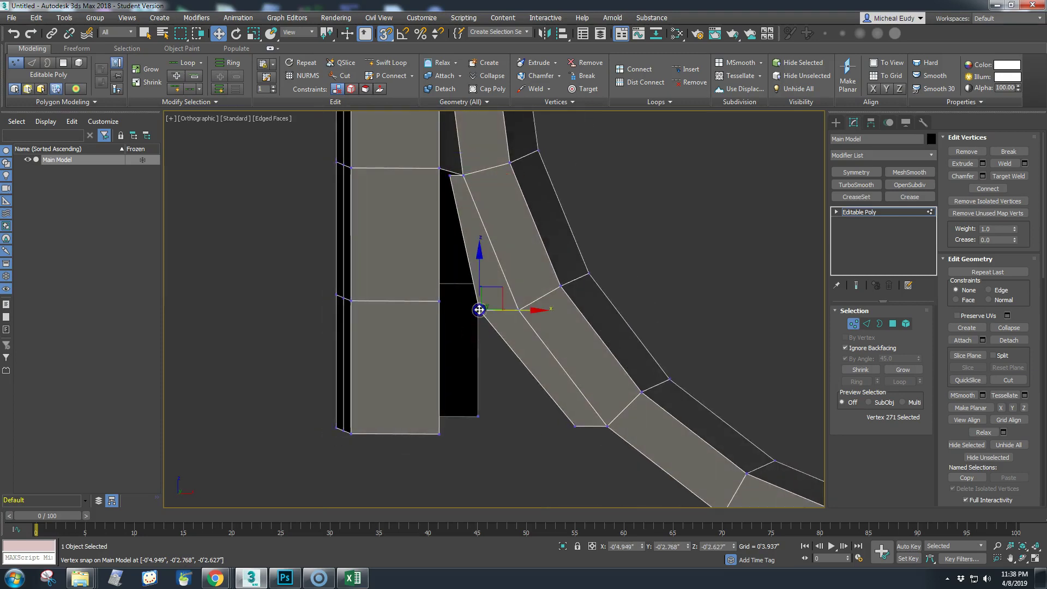
drag(472, 296, 439, 296)
mouse_move(520, 309)
alt+middle_down()
mouse_move(492, 311)
mouse_move(481, 299)
alt+middle_up()
drag(450, 257, 424, 305)
Move the middle outer vertex of the strip beside the positive-X leg along Z to -0'2.5"
alt+middle_drag(676, 381, 550, 336)
click(549, 322)
drag(549, 279, 562, 312)
Bridge the positive-X leg's inner edge just below the existing bridge to the facing upper edge of the tube strip
scroll(503, 336, down, 2)
mouse_move(504, 335)
alt+middle_down()
mouse_move(486, 341)
mouse_move(503, 332)
mouse_move(496, 346)
alt+middle_up()
scroll(498, 313, up, 3)
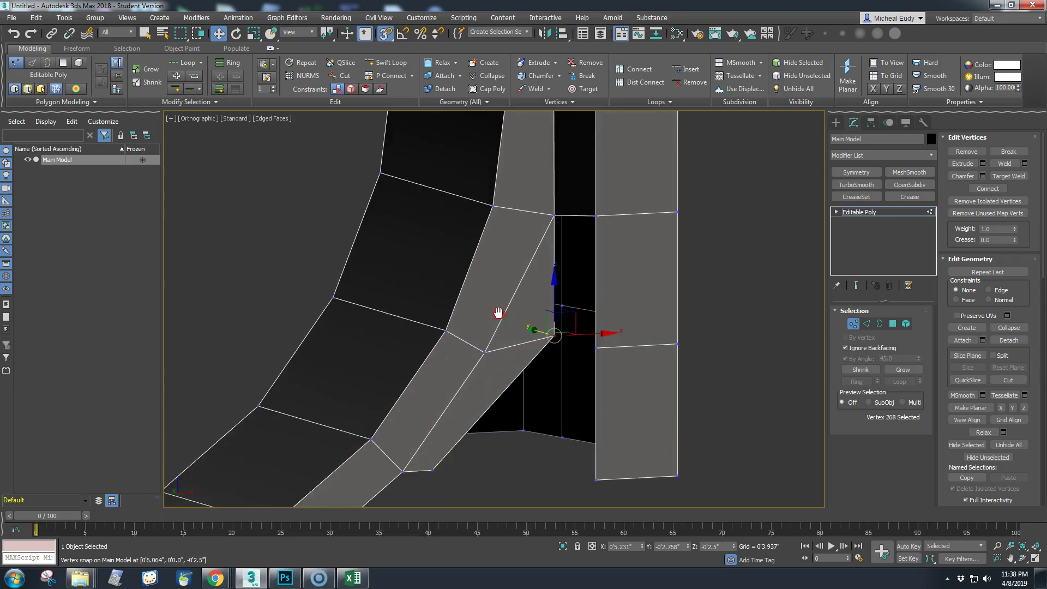
click(638, 283)
scroll(535, 297, up, 2)
middle_drag(535, 297, 472, 356)
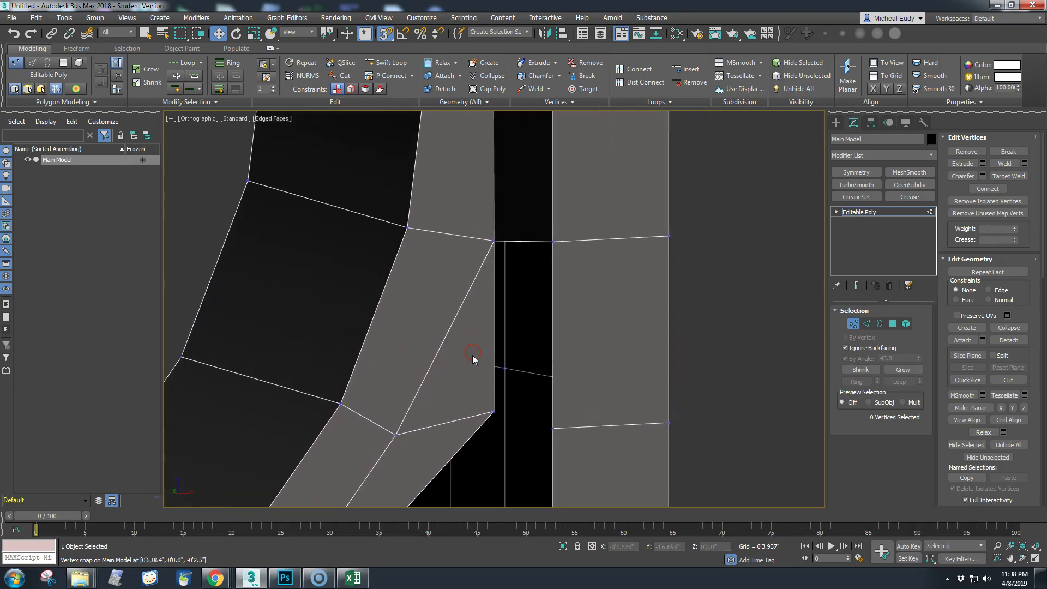
click(867, 323)
click(551, 379)
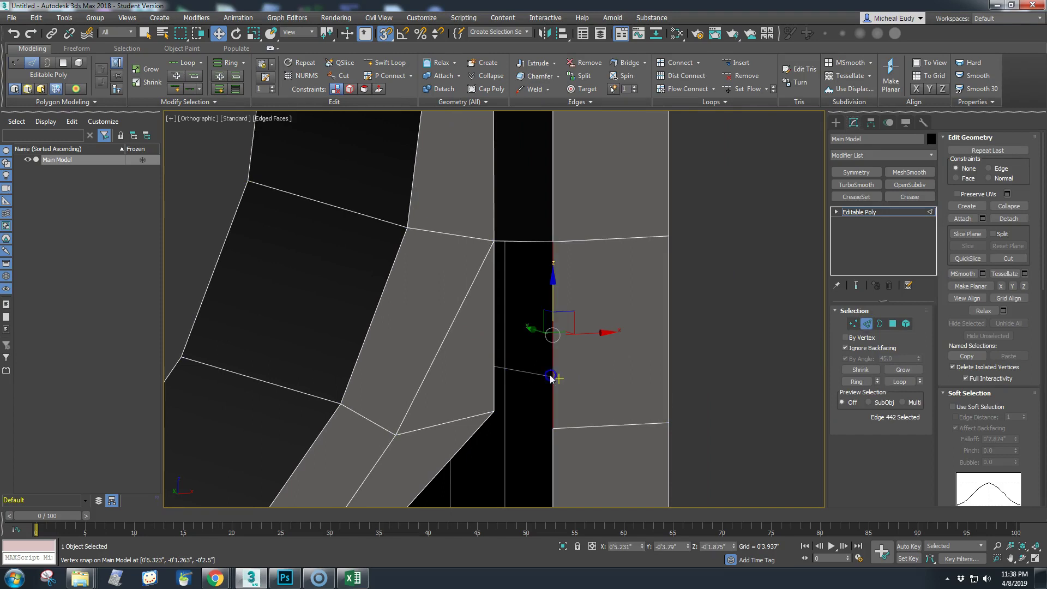
ctrl+click(492, 384)
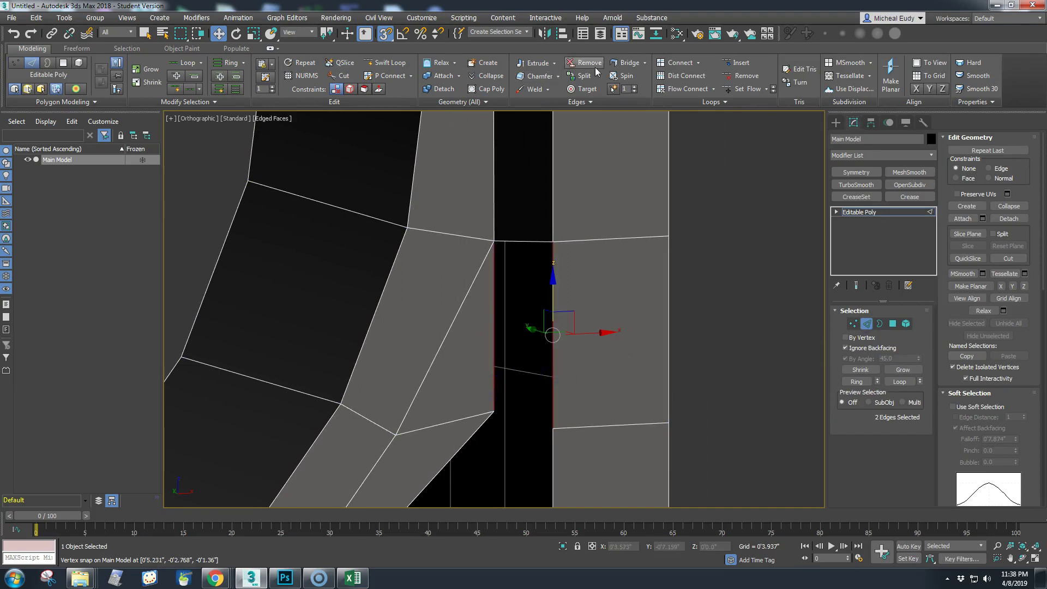
click(626, 63)
Try to target weld at edge level beside the negative-X leg to join the strip's upper corner to the tube, then undo it
scroll(588, 339, down, 3)
alt+middle_drag(588, 338, 436, 364)
scroll(436, 365, up, 5)
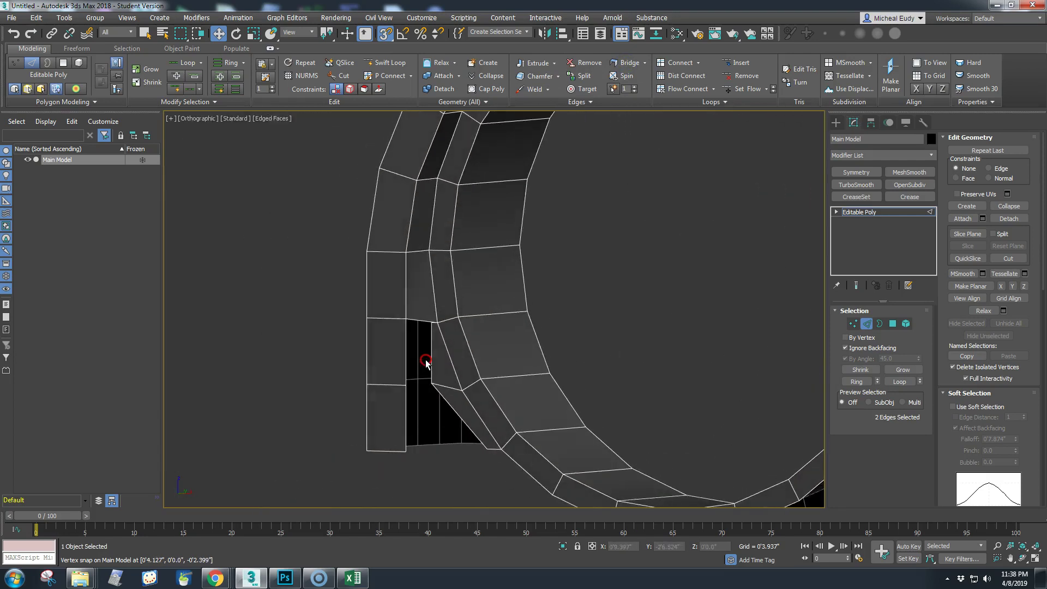
alt+middle_drag(461, 320, 468, 313)
click(588, 90)
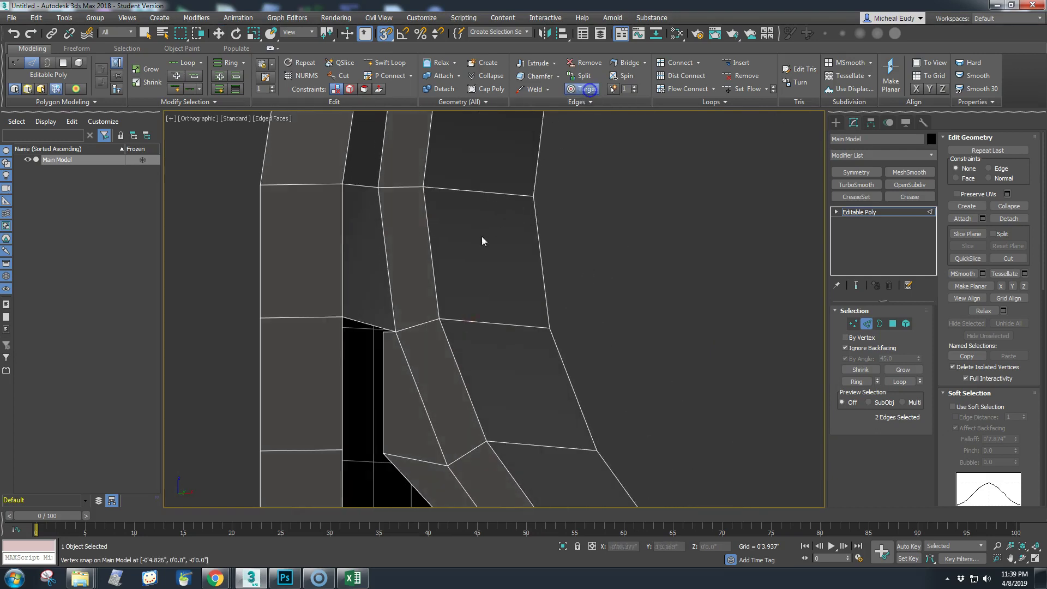
click(384, 331)
mouse_move(384, 345)
alt+middle_down()
mouse_move(396, 336)
mouse_move(386, 395)
mouse_move(496, 296)
alt+middle_up()
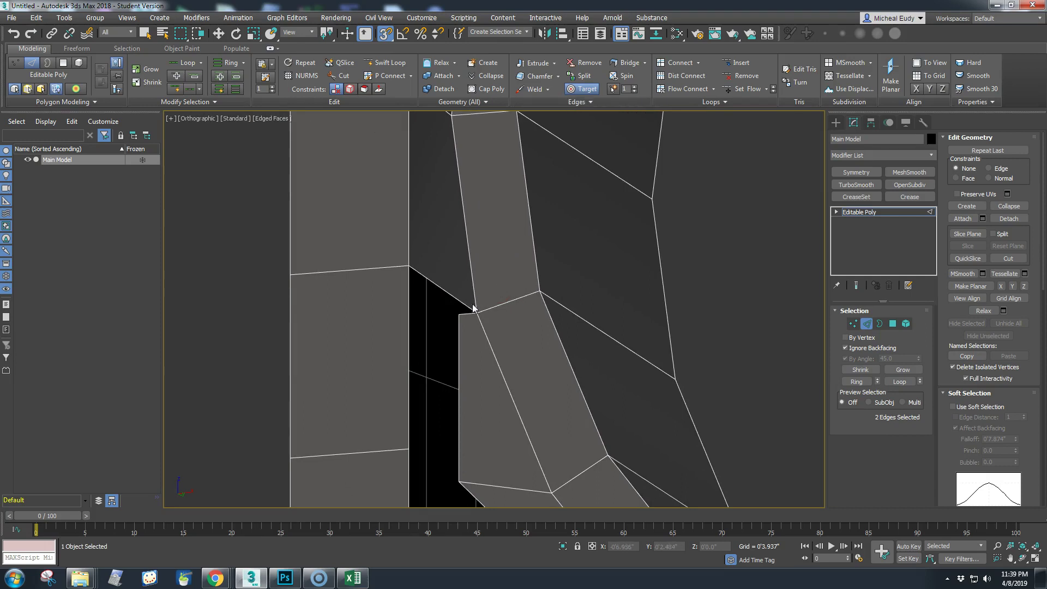
click(457, 315)
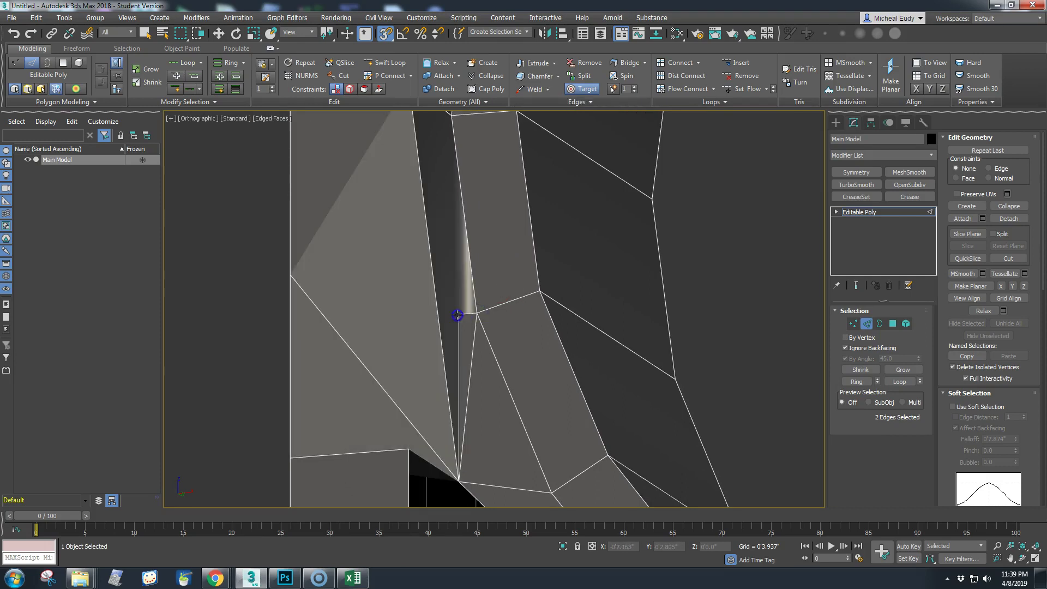
key(ctrl+z)
Try the edge-level target weld again between the tube corner and the strip's upper outer corner
alt+middle_drag(479, 366, 471, 373)
middle_drag(534, 260, 467, 333)
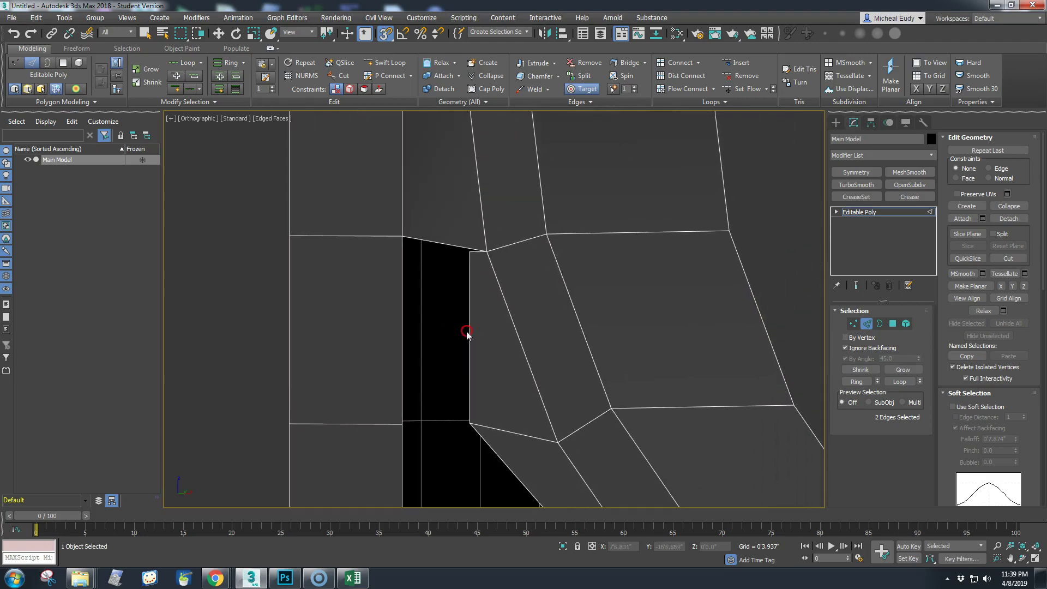
scroll(481, 271, up, 3)
middle_drag(481, 271, 457, 286)
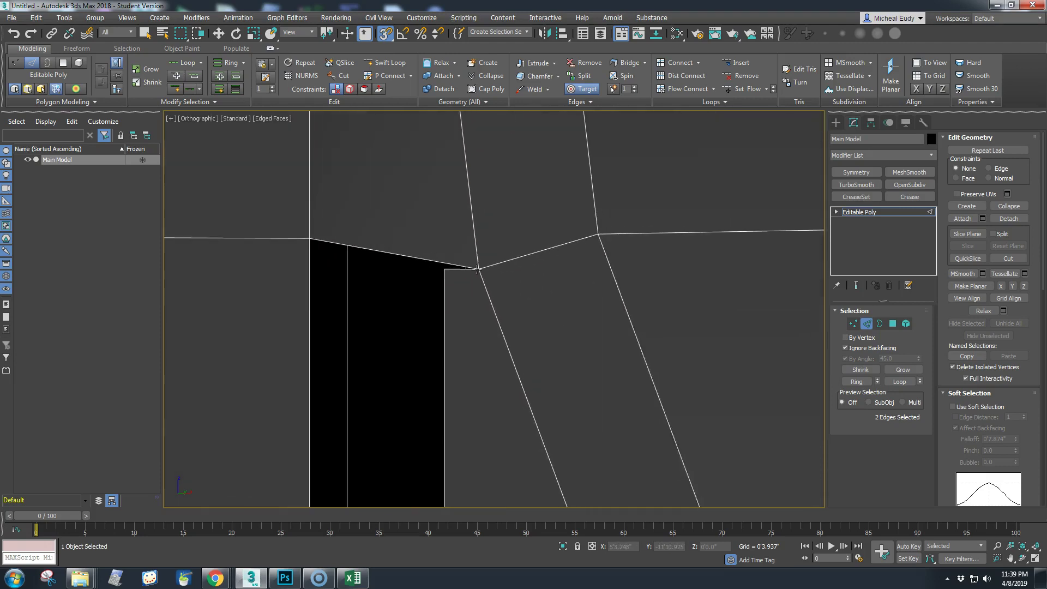
click(478, 279)
scroll(476, 298, up, 2)
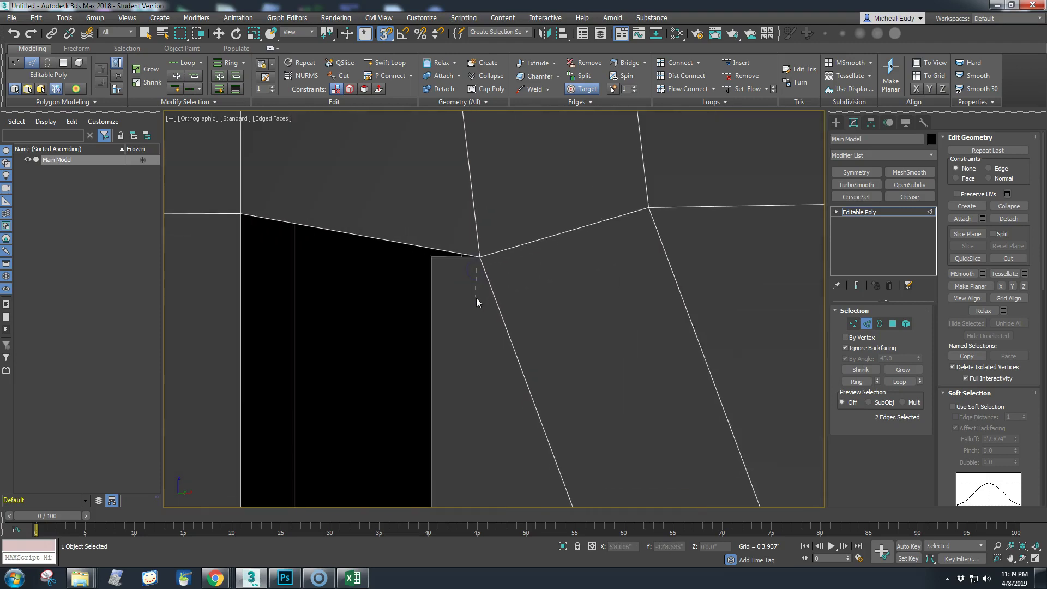
click(431, 257)
scroll(456, 328, down, 4)
scroll(425, 385, up, 4)
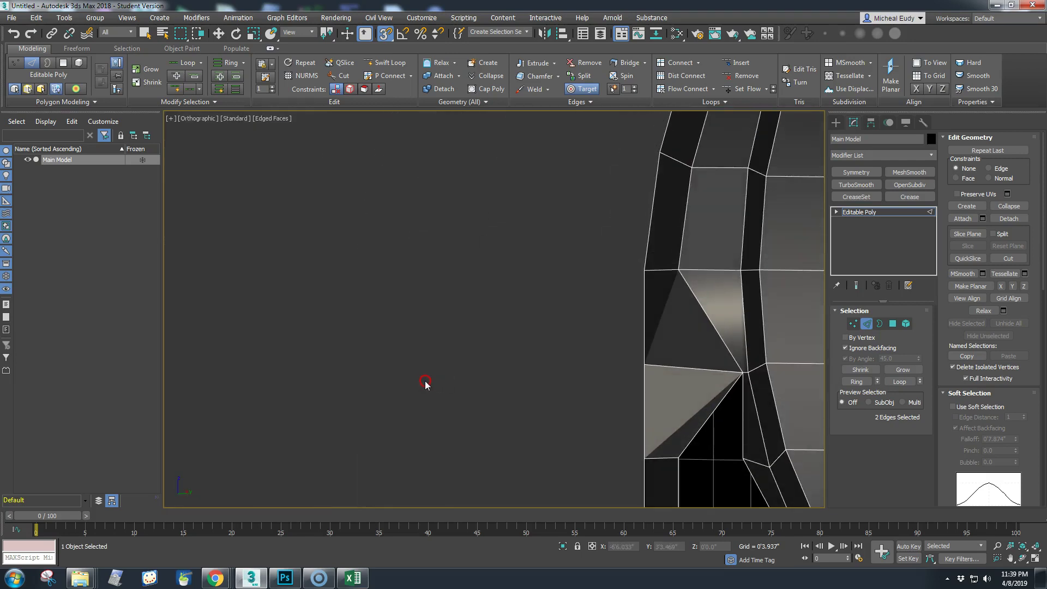
At vertex level, target weld the tube vertex below the negative-X bridge to the strip's upper outer vertex
click(853, 323)
key(w)
middle_drag(750, 326, 346, 303)
alt+middle_drag(274, 334, 320, 326)
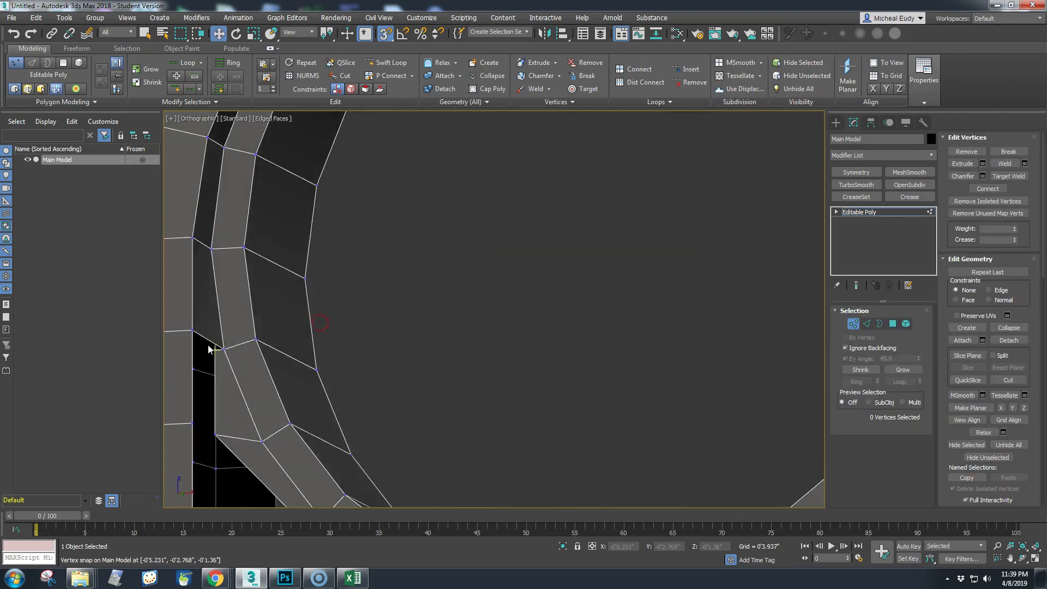
middle_drag(208, 348, 350, 335)
scroll(351, 336, up, 4)
scroll(371, 344, up, 2)
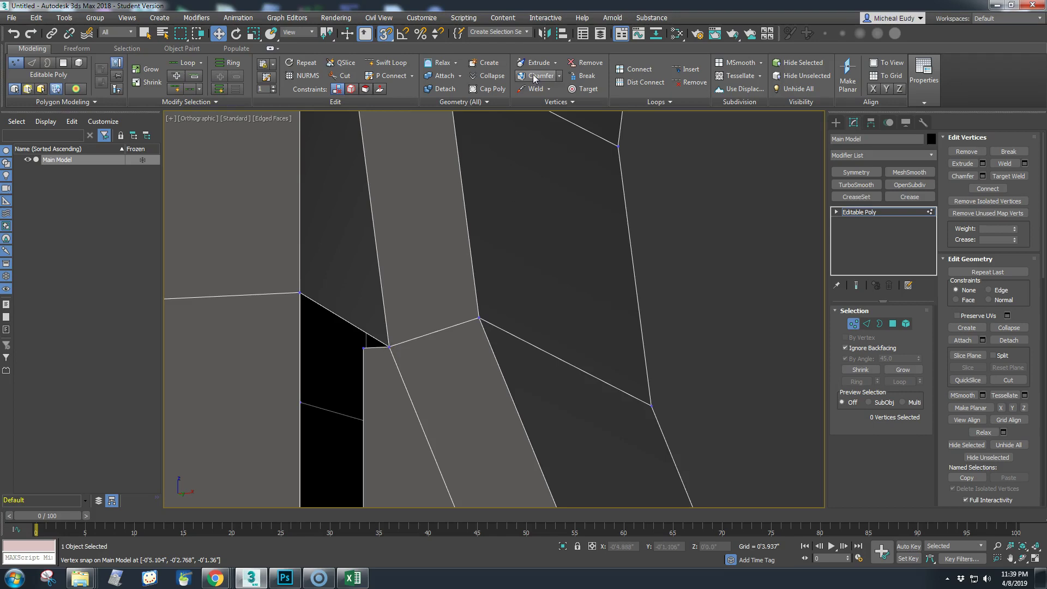
click(584, 88)
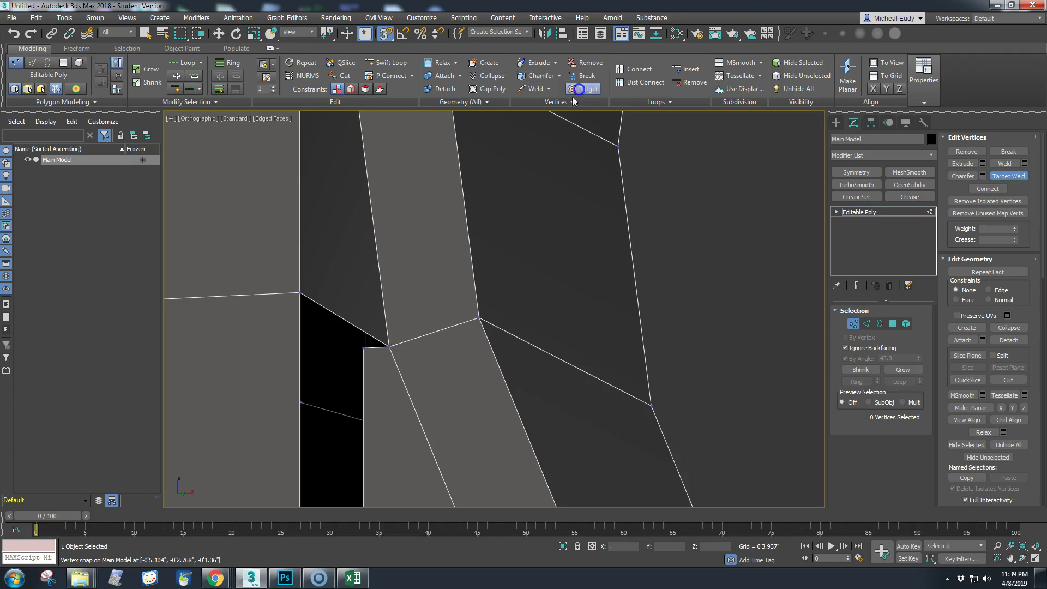
click(365, 347)
scroll(392, 381, down, 4)
mouse_move(385, 424)
alt+middle_down()
mouse_move(351, 423)
mouse_move(413, 412)
mouse_move(404, 413)
alt+middle_up()
key(w)
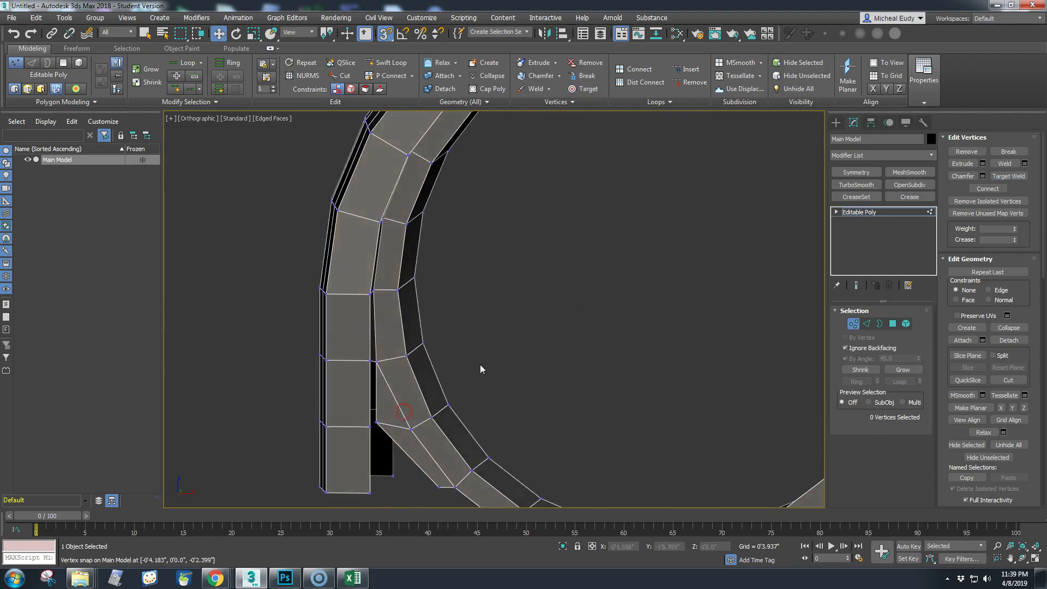
Bridge the negative-X leg's inner edge just below the existing bridge to the facing upper strip edge
click(867, 324)
click(370, 390)
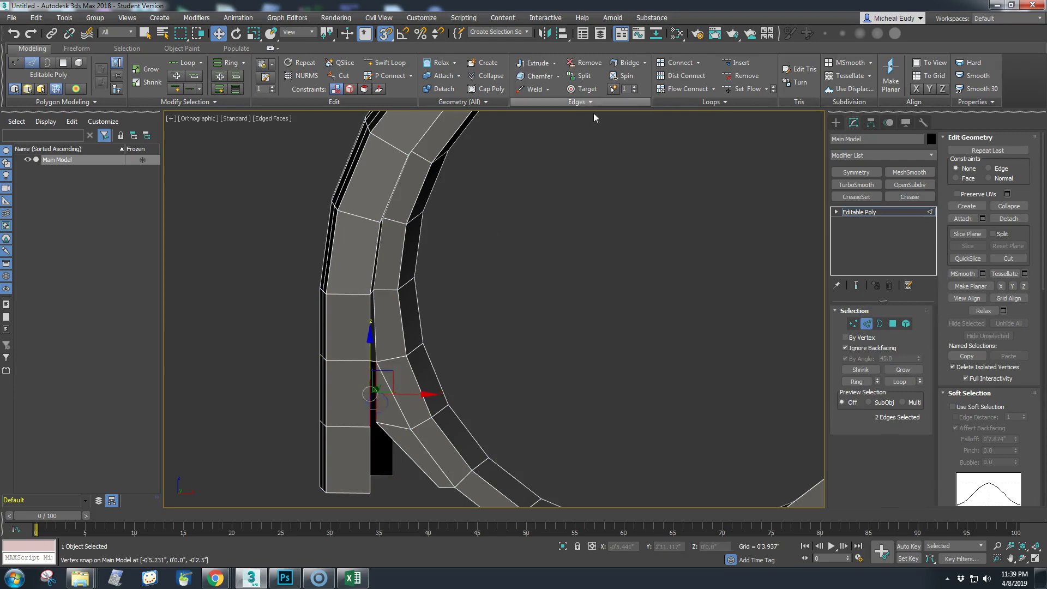
click(628, 63)
scroll(463, 404, down, 2)
middle_drag(462, 404, 448, 338)
scroll(448, 338, up, 6)
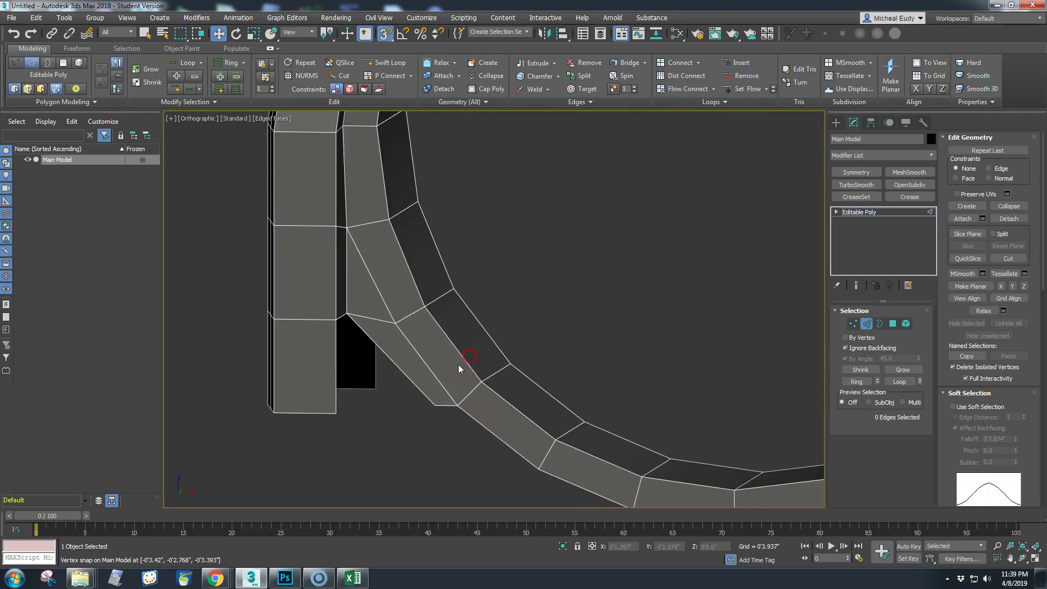
Snap the negative-X strip's lowest outer vertex to X -0'5.231" and down in Z to the leg's bottom corner
key(1)
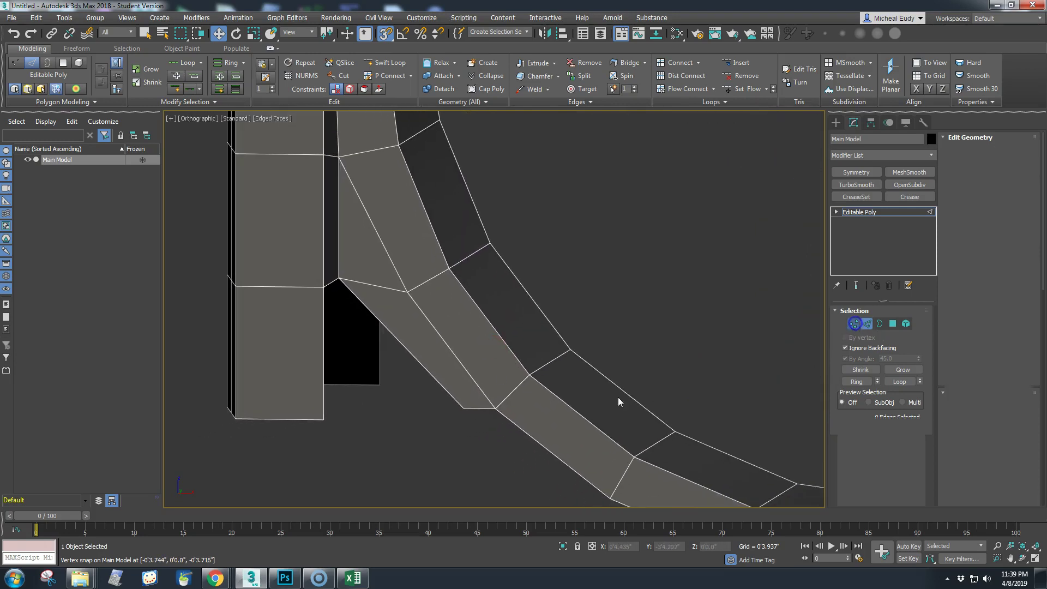
click(462, 409)
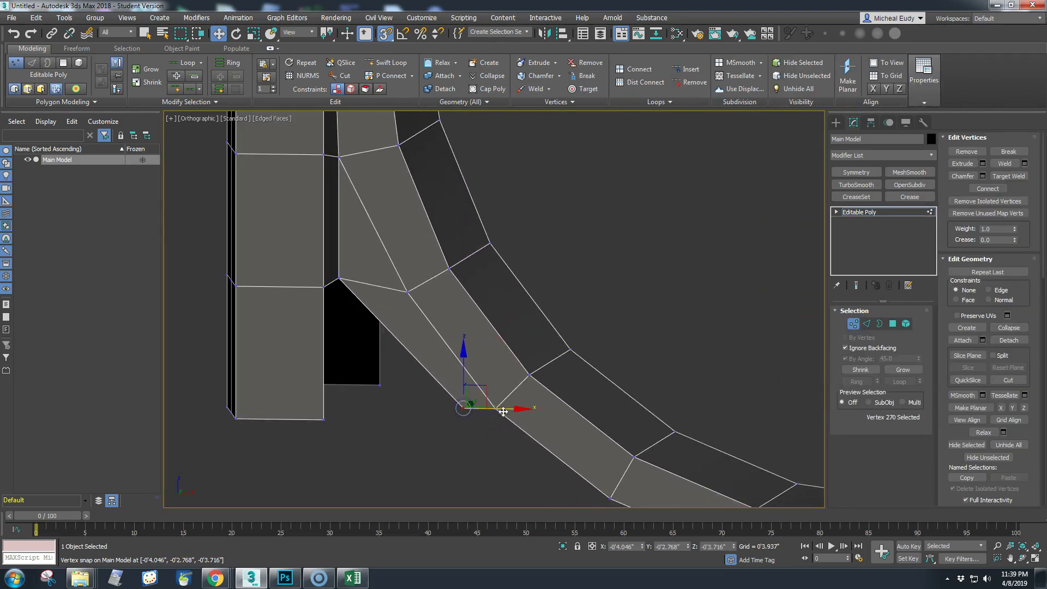
drag(512, 409, 318, 416)
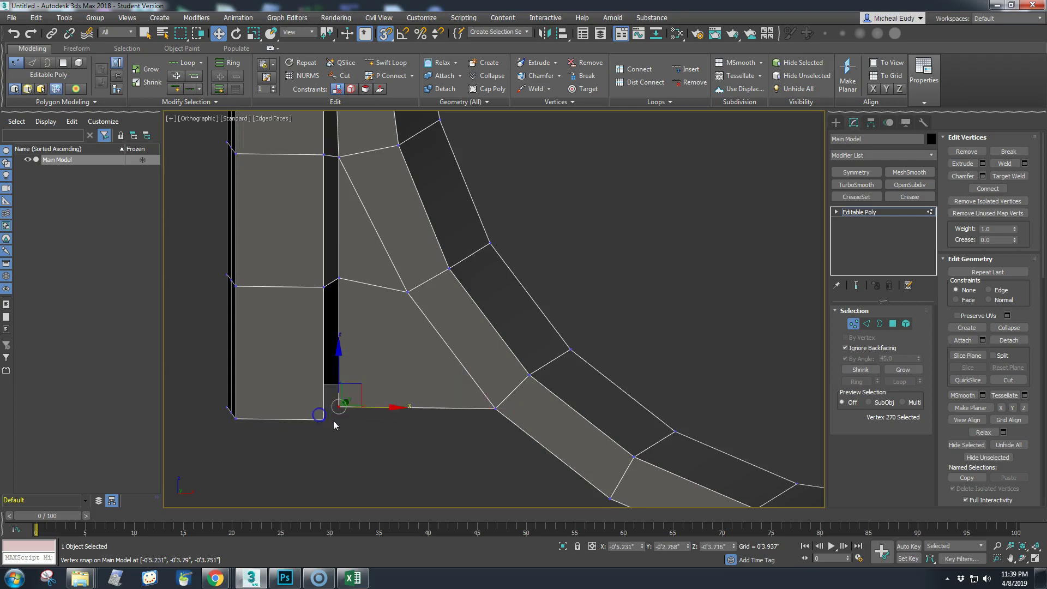
drag(337, 352, 325, 419)
Snap the positive-X strip's lowest outer vertex to X 0'5.231" and Z -0'3.751", level with the leg's bottom corner
alt+middle_drag(635, 425, 425, 374)
click(484, 353)
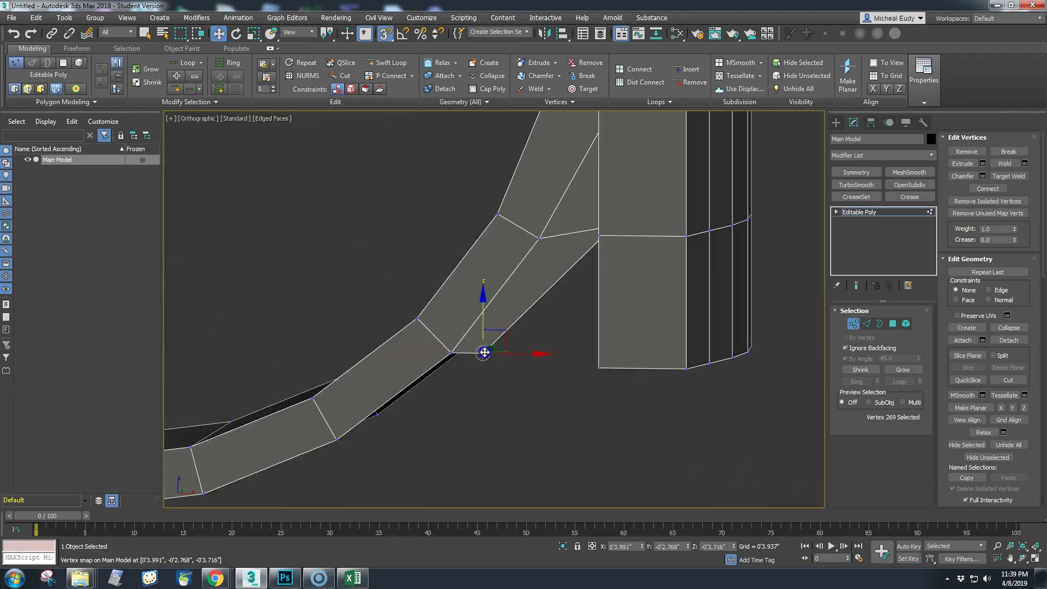
drag(522, 355, 603, 368)
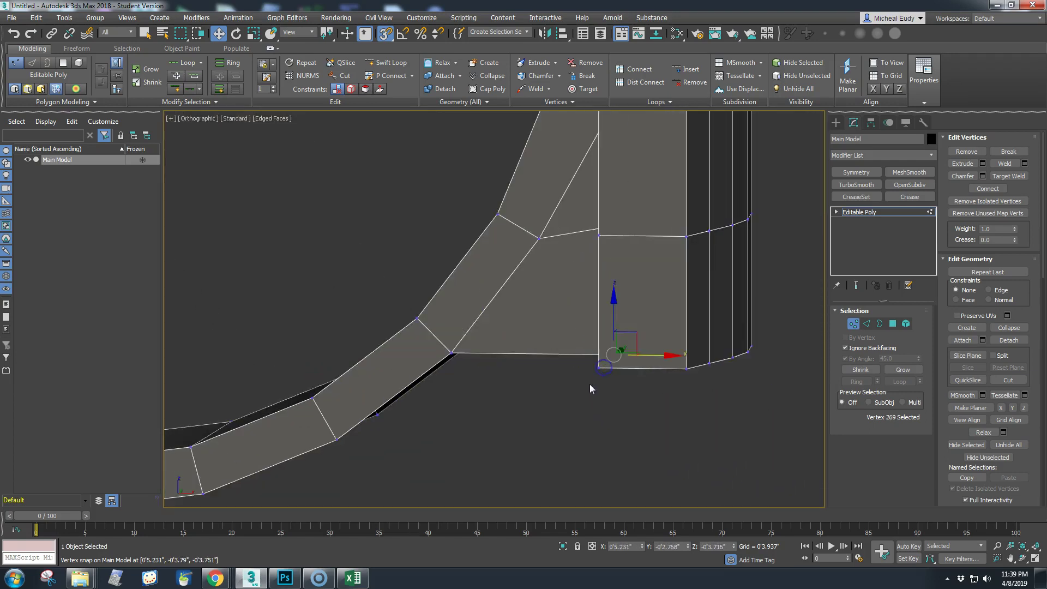
drag(615, 300, 608, 368)
Bridge the positive-X leg's lowest inner edge to the facing lowest edge of the tube strip
scroll(529, 376, down, 2)
middle_drag(526, 376, 494, 425)
alt+middle_drag(494, 424, 547, 422)
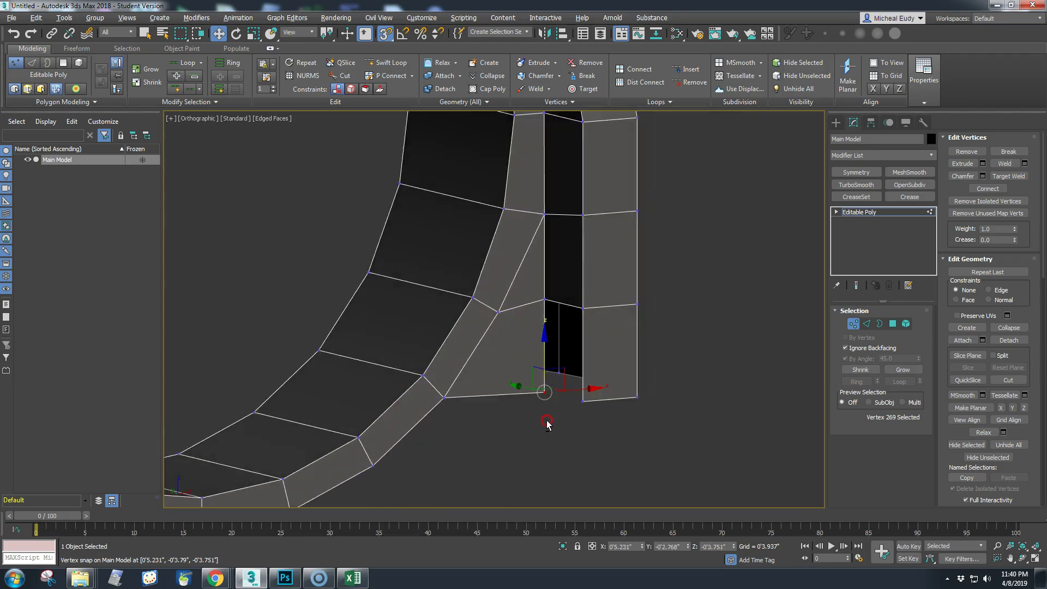
click(868, 324)
click(583, 345)
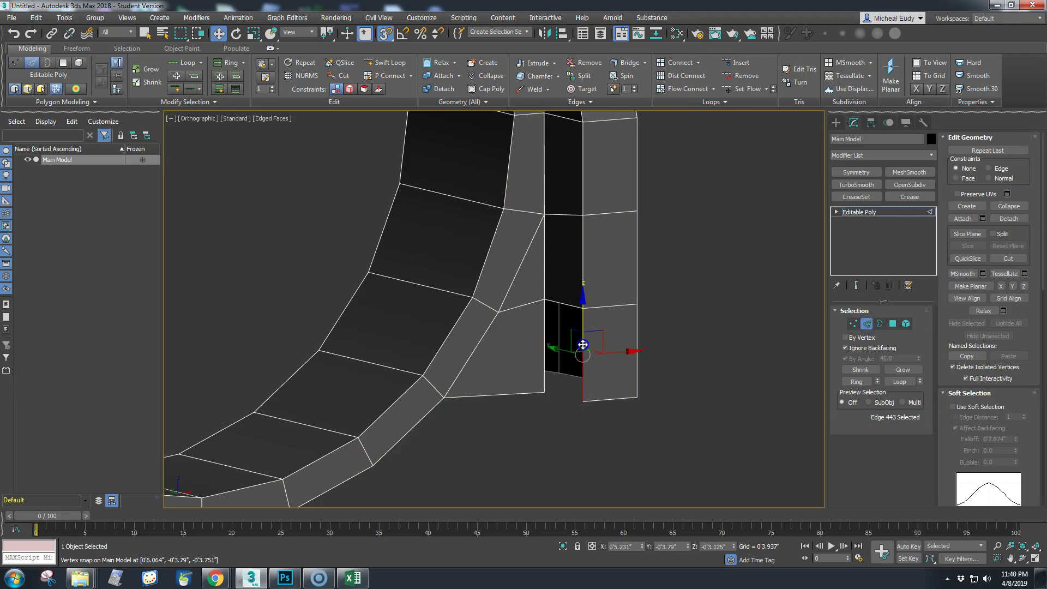
ctrl+click(544, 350)
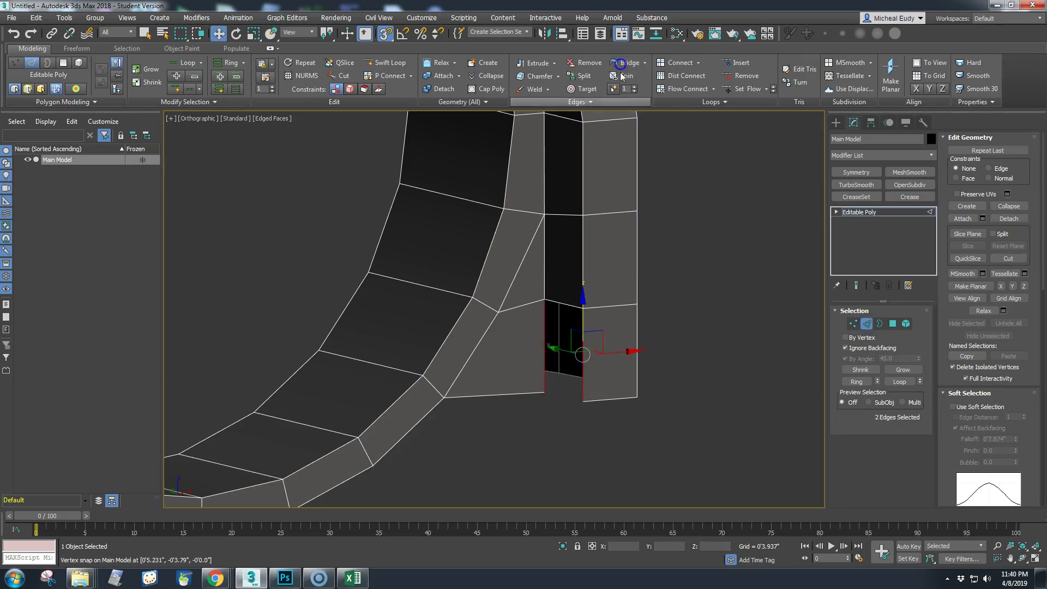
Bridge the negative-X leg's lowest inner edge to the facing strip edge to close the remaining gap
middle_drag(344, 297, 489, 306)
scroll(488, 306, down, 2)
alt+middle_drag(353, 355, 286, 328)
click(236, 313)
ctrl+click(217, 321)
click(631, 68)
scroll(531, 214, down, 3)
middle_drag(405, 311, 460, 372)
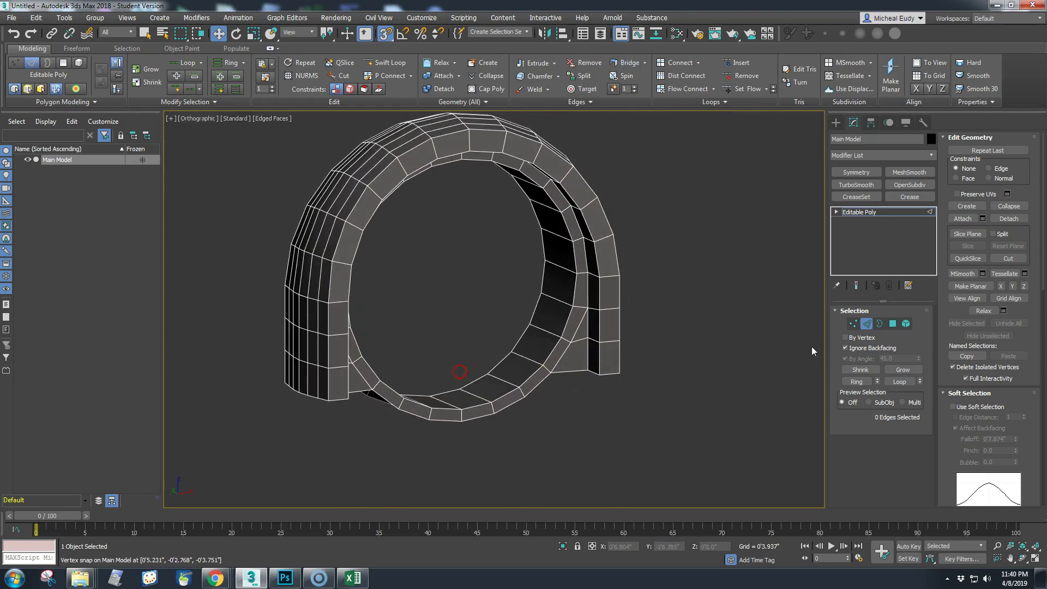
Leave edge editing, apply a MeshSmooth modifier to the model with 3 iterations and inspect the smoothed shape
click(867, 324)
click(909, 172)
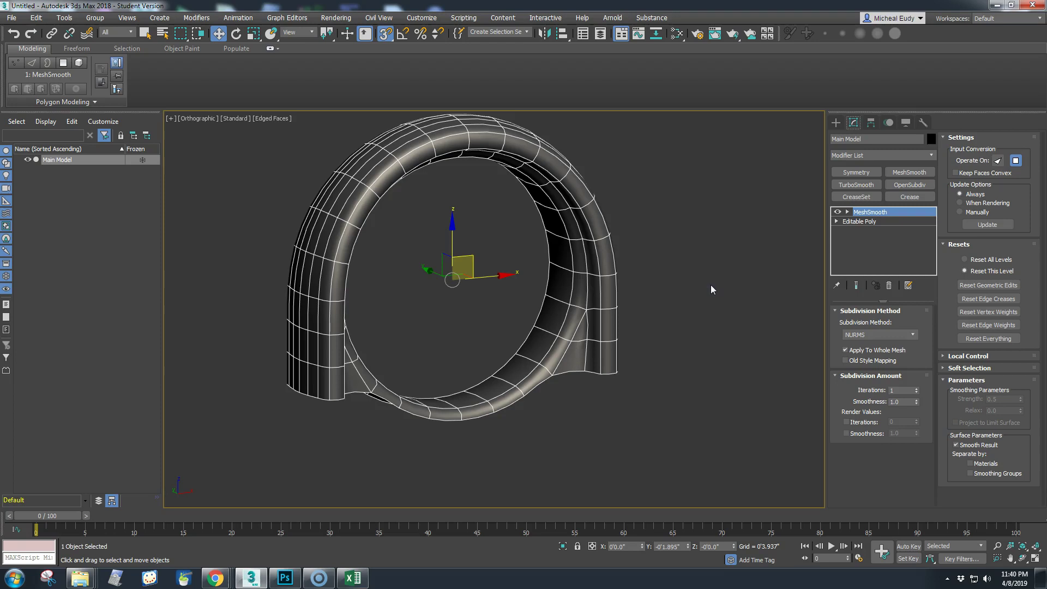
click(916, 387)
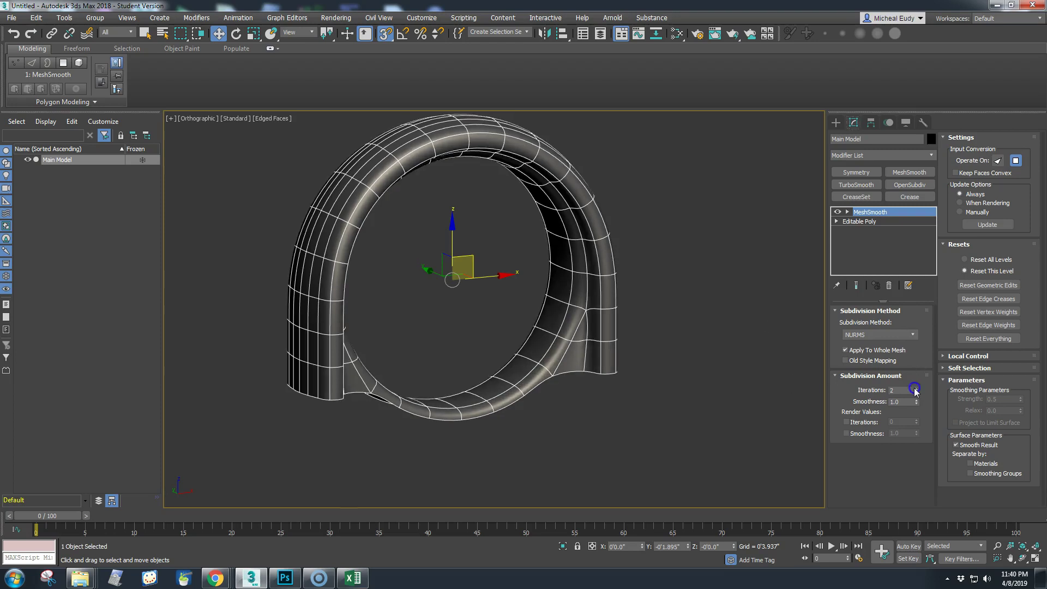
click(916, 389)
scroll(545, 346, down, 4)
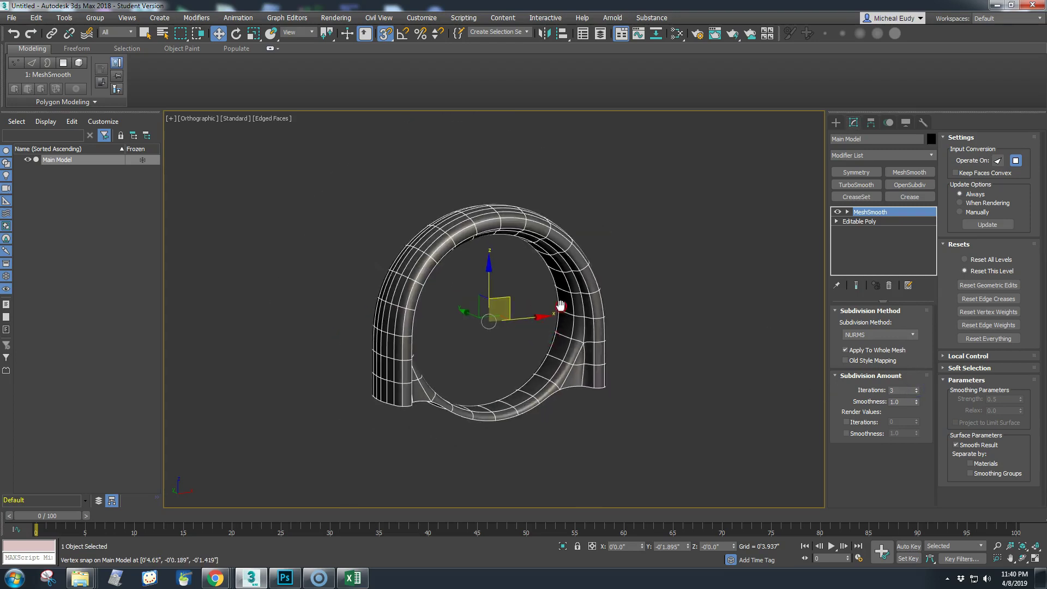
alt+middle_drag(547, 341, 434, 319)
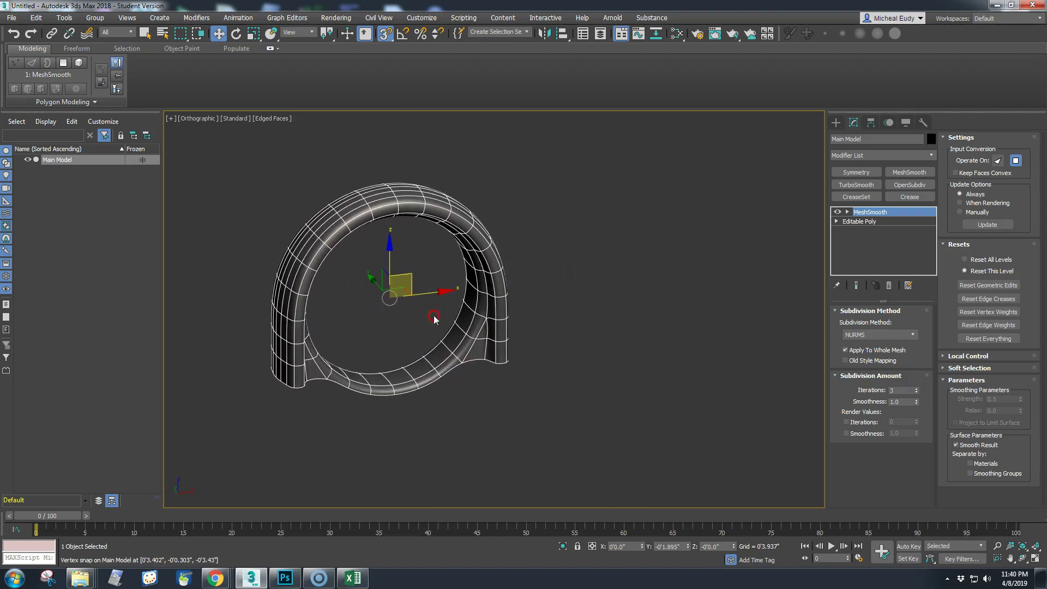
Compare the smoothed ring with the pillow block reference image, narrowing the scene list to give the viewport more room
drag(1046, 55, 809, 84)
middle_drag(403, 269, 367, 285)
scroll(334, 308, up, 4)
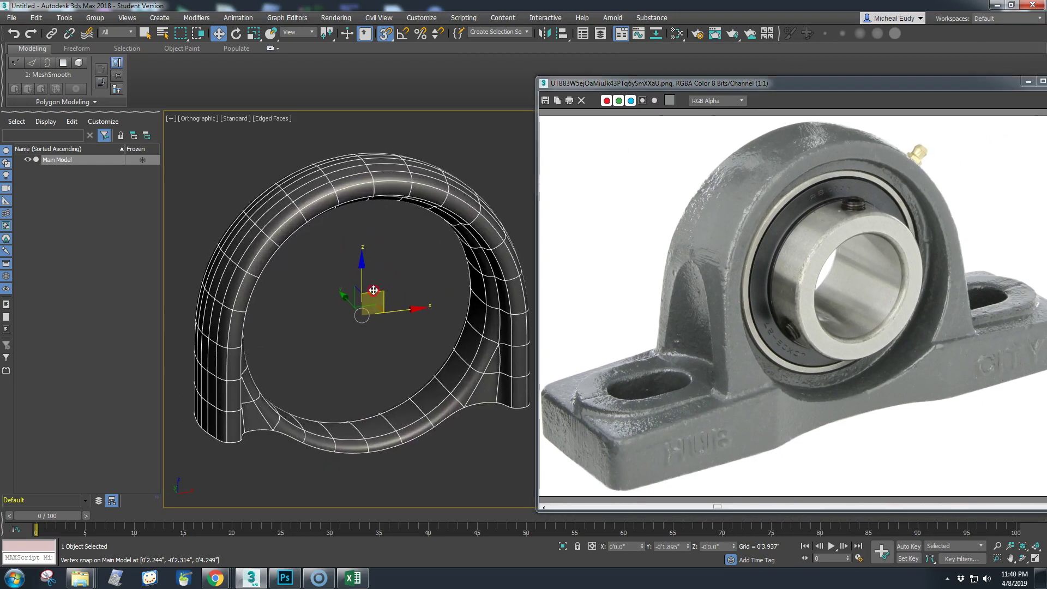
drag(163, 246, 77, 251)
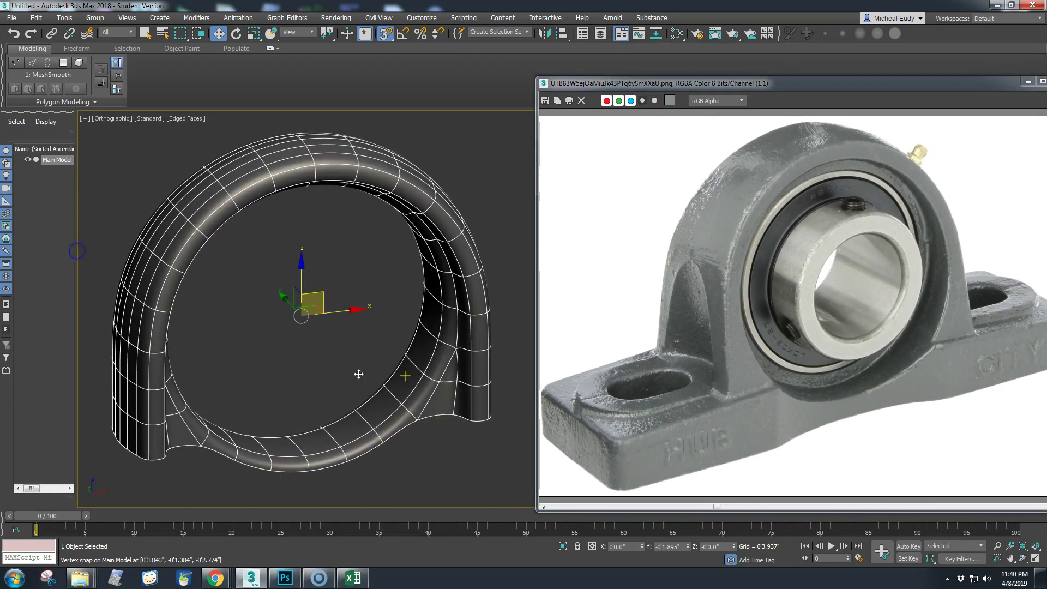
alt+middle_drag(314, 385, 383, 384)
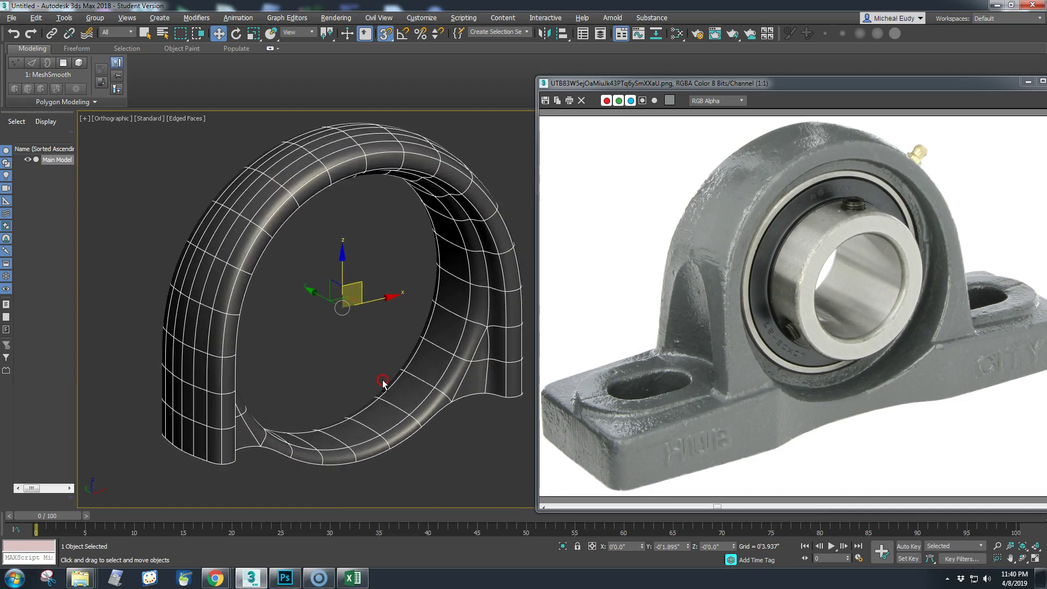
drag(638, 90, 1046, 185)
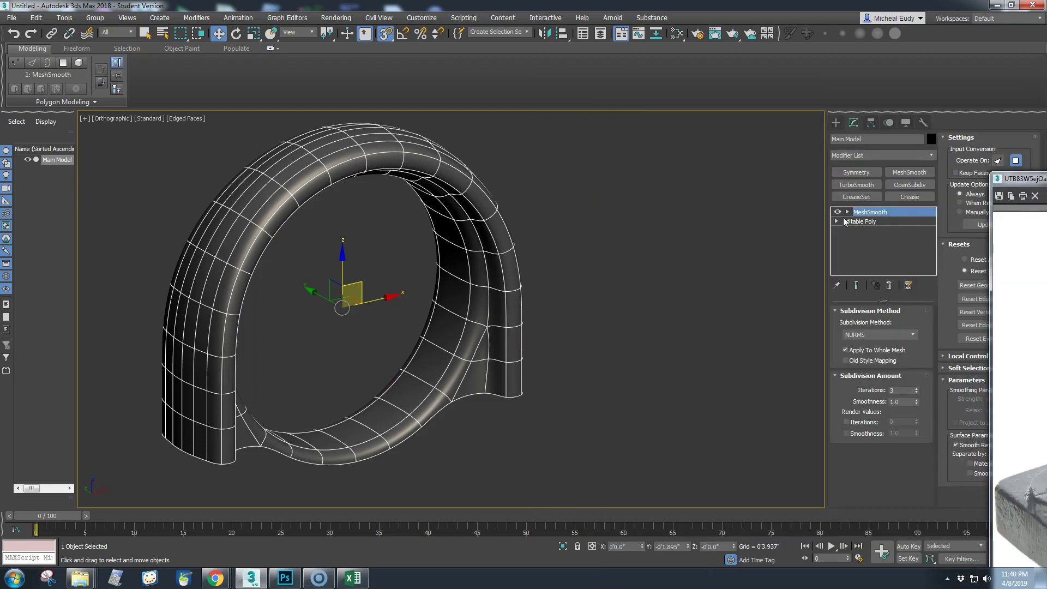
Hide the MeshSmooth result and return to edge editing on the underlying Editable Poly
click(838, 212)
click(859, 221)
scroll(465, 402, up, 5)
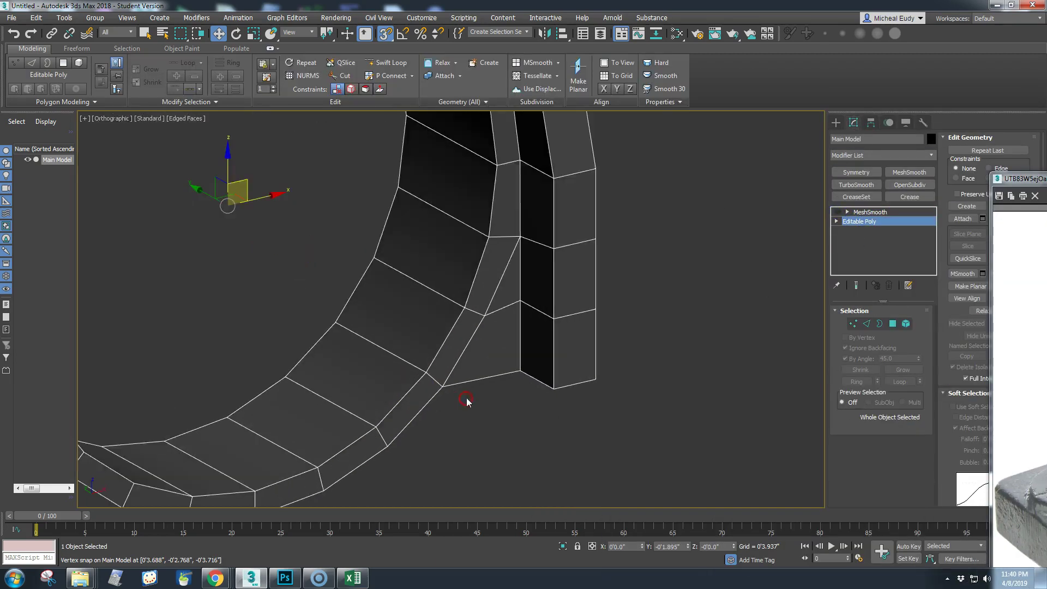
middle_drag(466, 401, 451, 279)
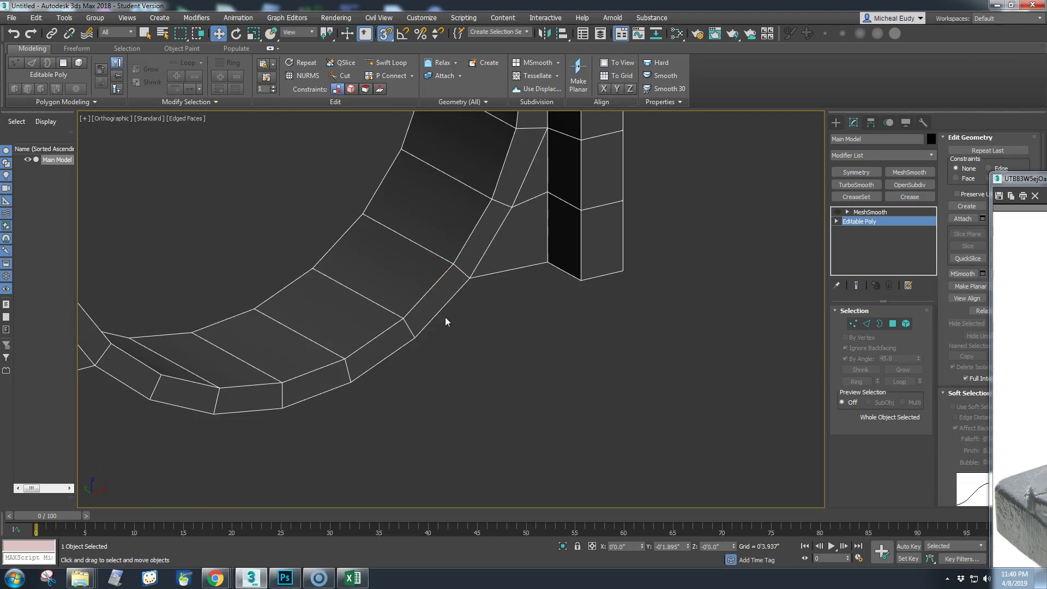
alt+middle_drag(445, 315, 464, 332)
click(866, 323)
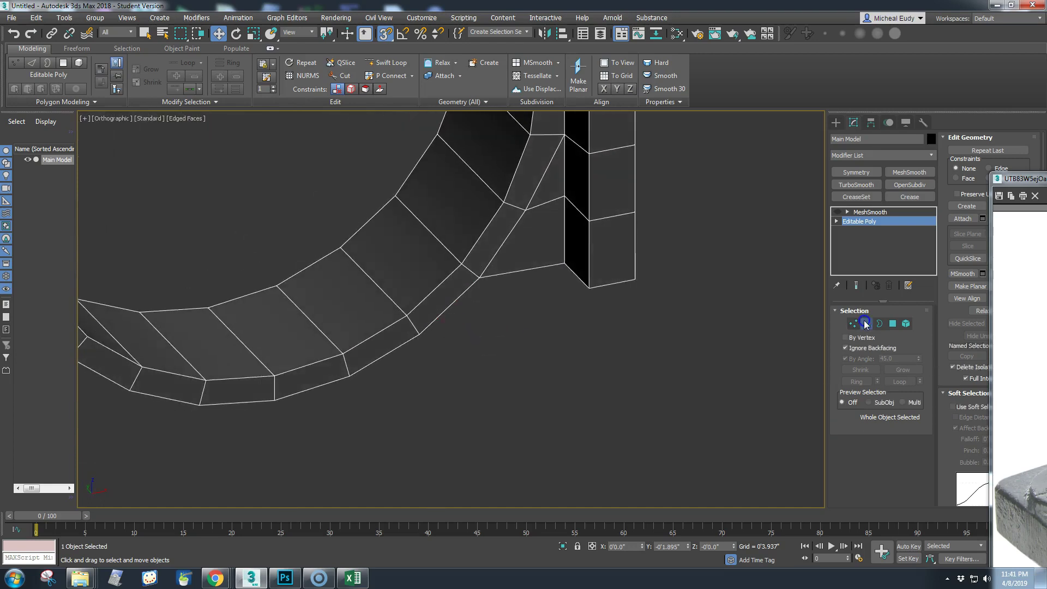
Select the seven lower outer edges along the bottom of the ring strip, including the bottom edge of the positive-X web
click(462, 299)
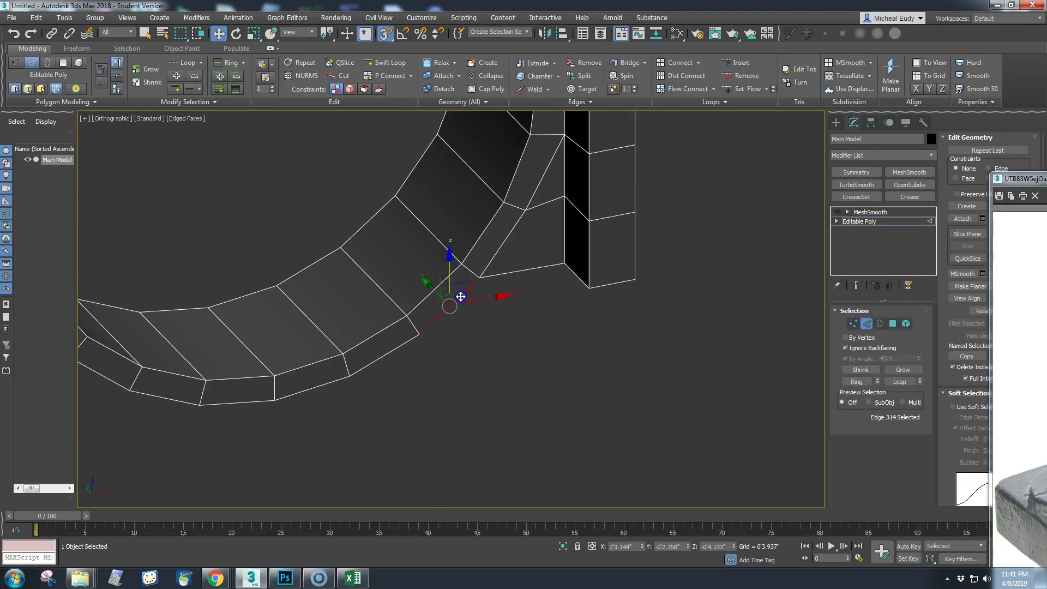
ctrl+click(517, 274)
ctrl+click(385, 354)
ctrl+click(312, 387)
ctrl+click(237, 403)
middle_drag(259, 358, 368, 332)
ctrl+click(382, 326)
ctrl+click(339, 288)
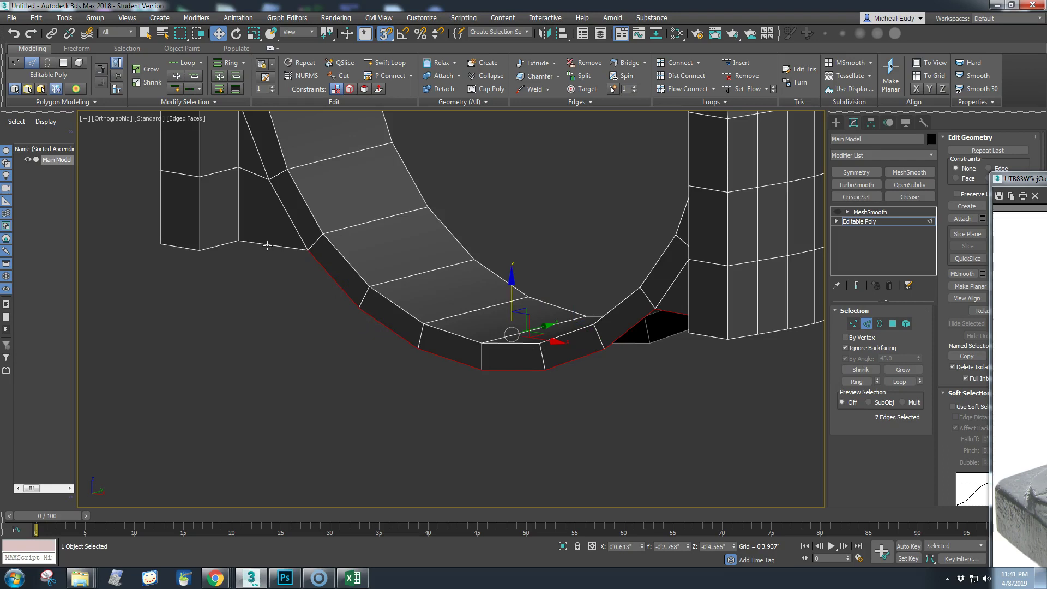
alt+middle_drag(337, 323, 352, 341)
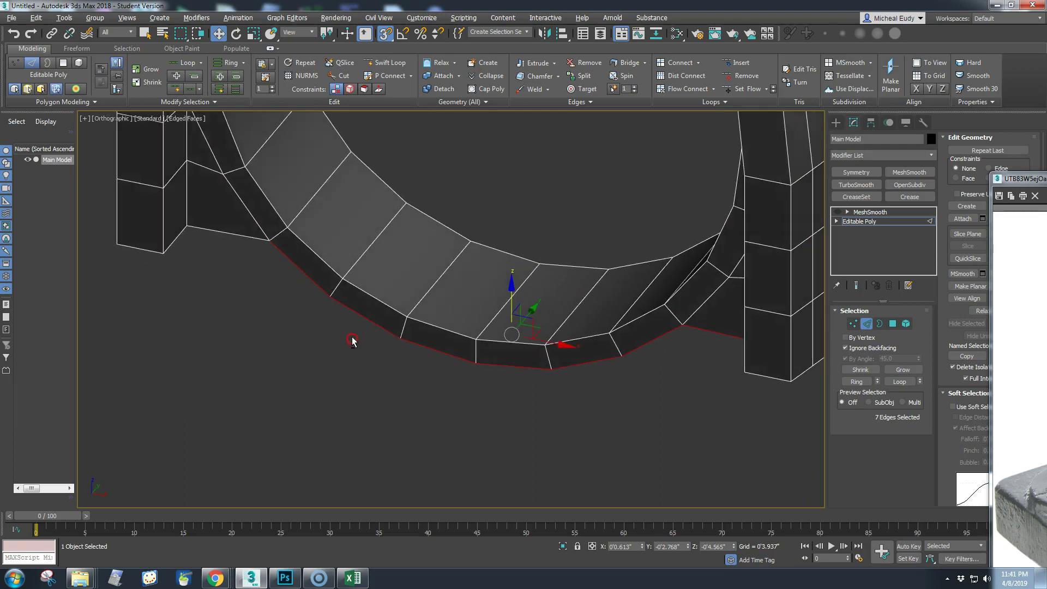
Turn off snapping, drop the positive-X web edge from the selection and extrude the remaining six edges outward to about Y -0'3.269"
drag(519, 316, 483, 343)
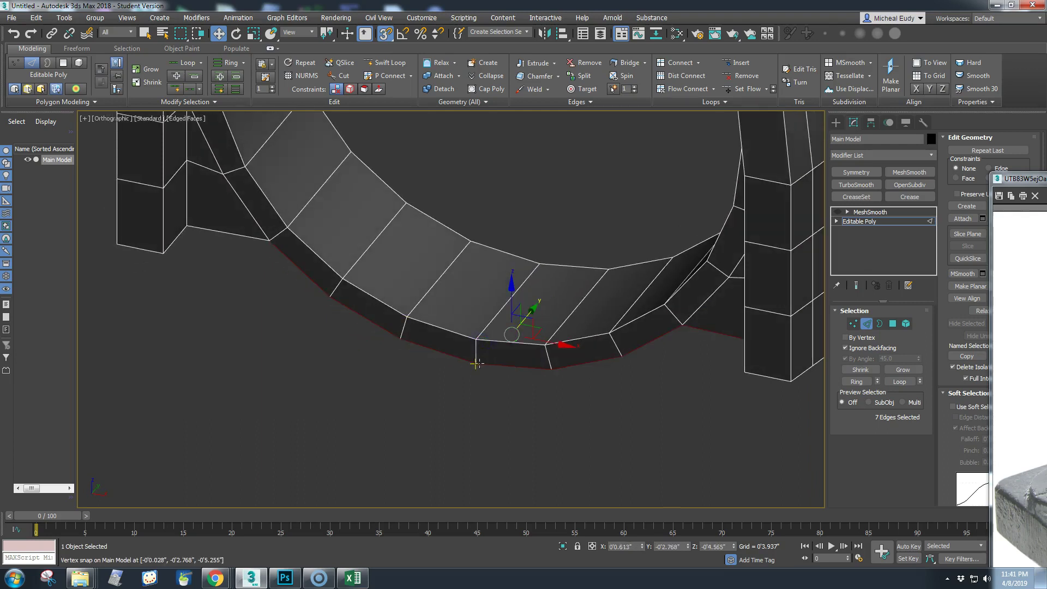
alt+middle_drag(658, 381, 576, 371)
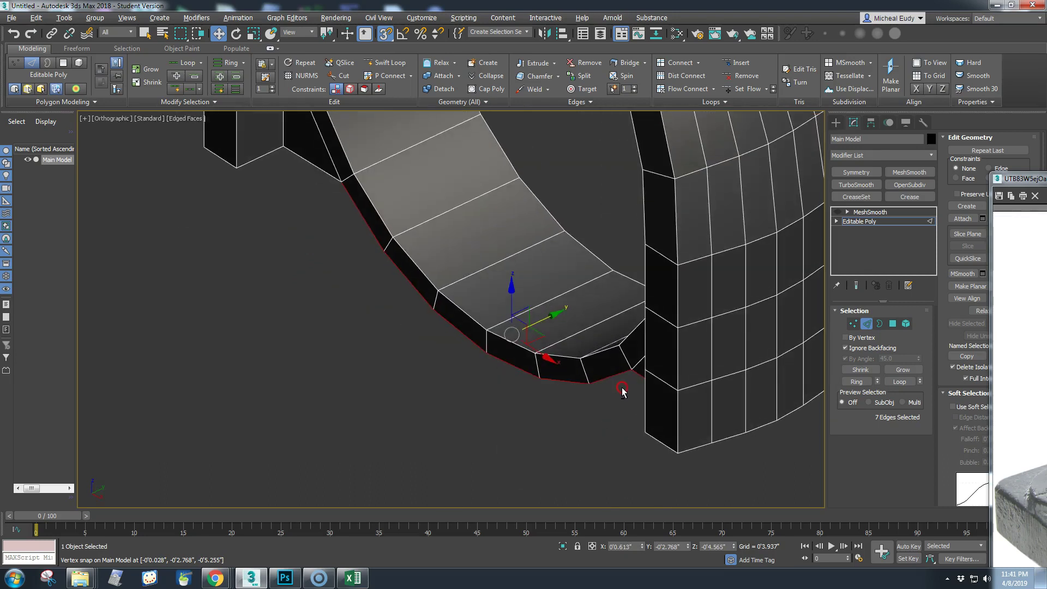
key(s)
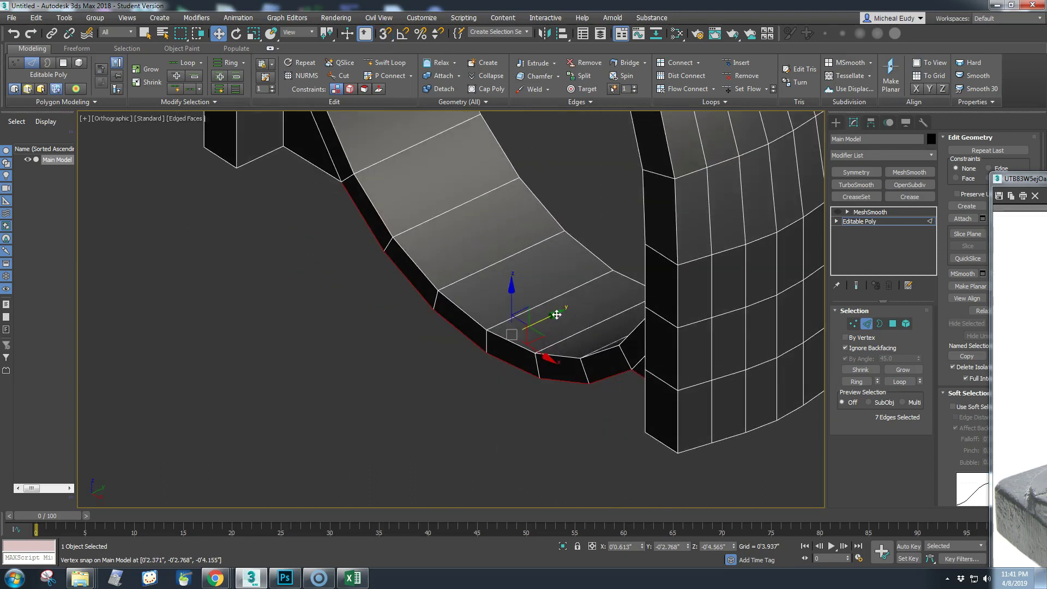
shift+drag(557, 315, 540, 317)
key(ctrl+z)
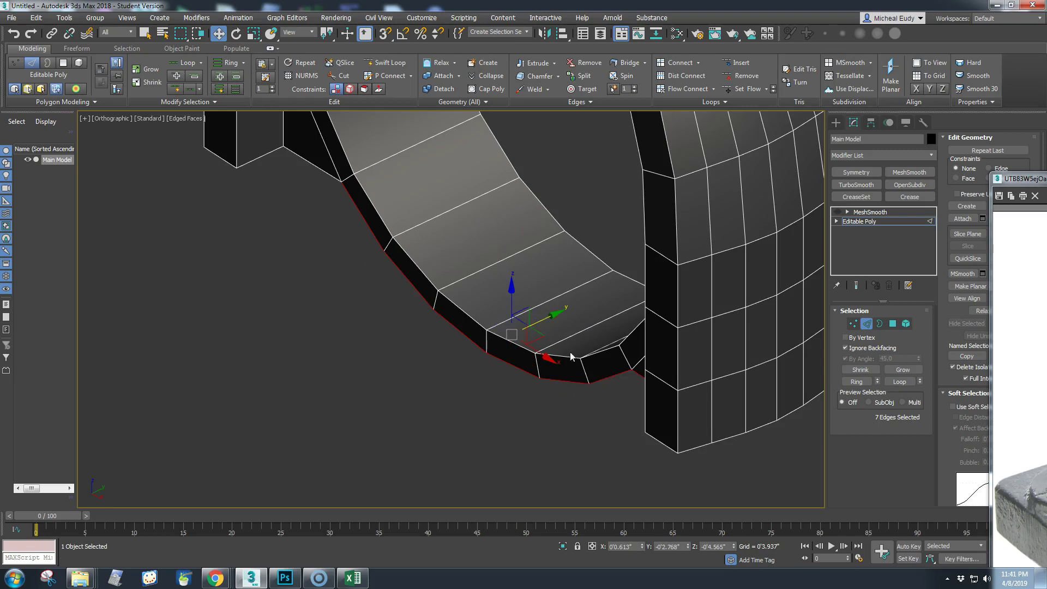
alt+click(641, 376)
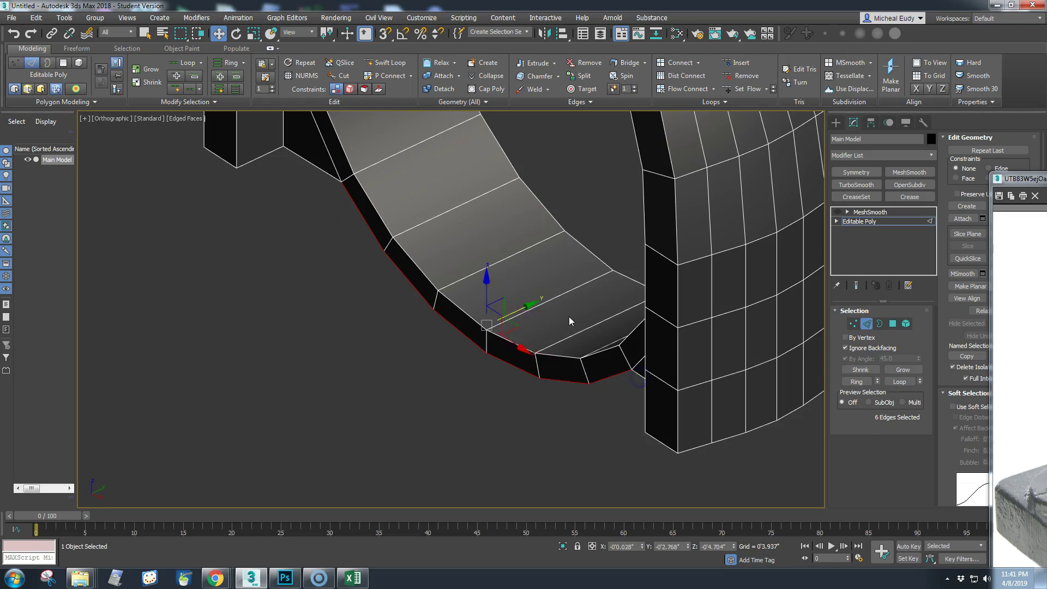
shift+drag(531, 305, 507, 314)
mouse_move(507, 314)
alt+middle_down()
mouse_move(479, 322)
mouse_move(486, 304)
mouse_move(491, 326)
alt+middle_up()
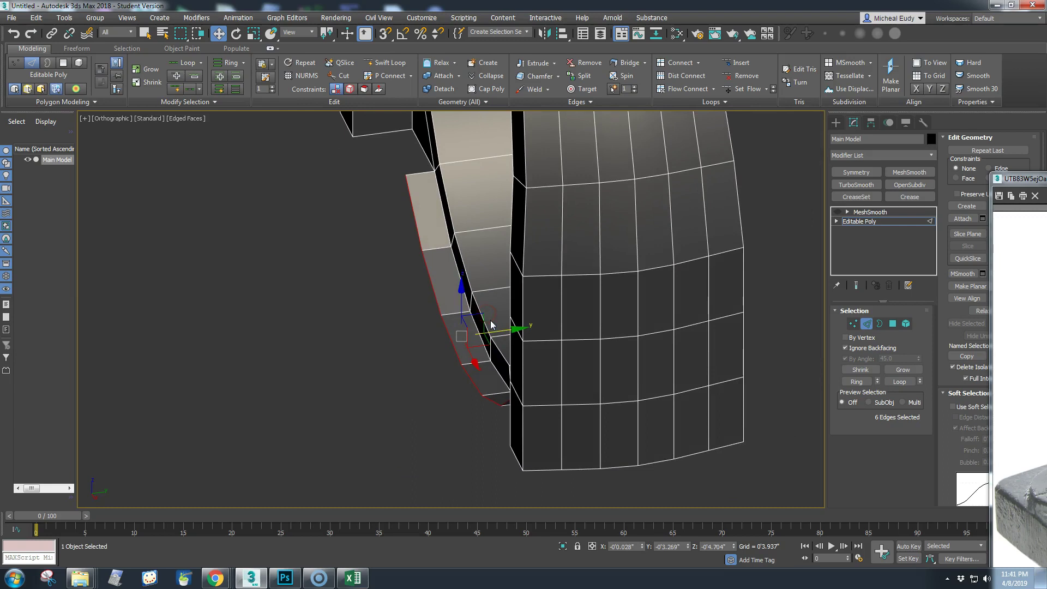
In the Right view, move the six extruded edges farther outward to about Y -0'3.794"
key(v)
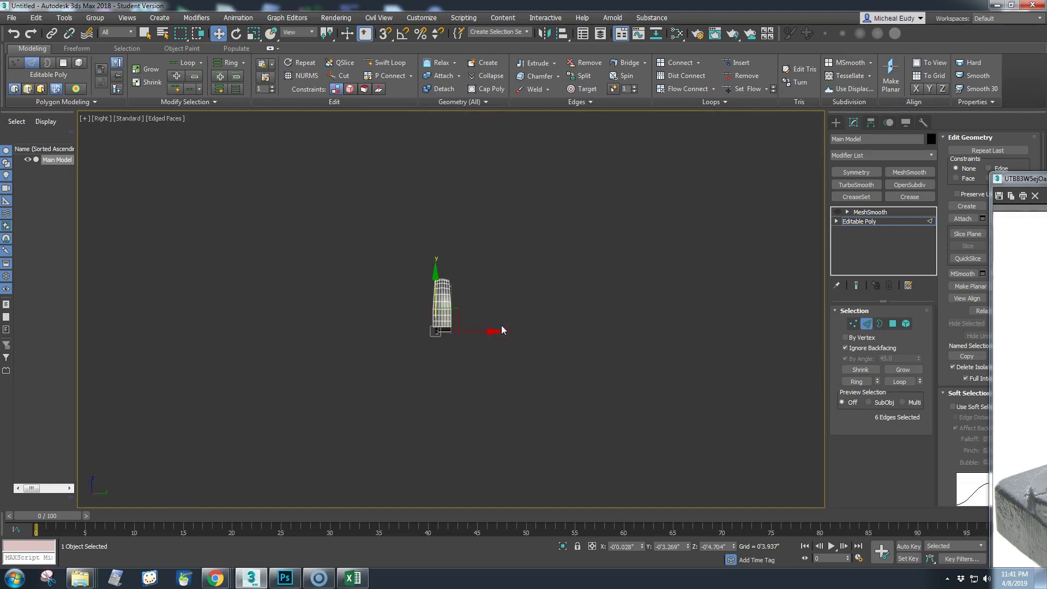
key(z)
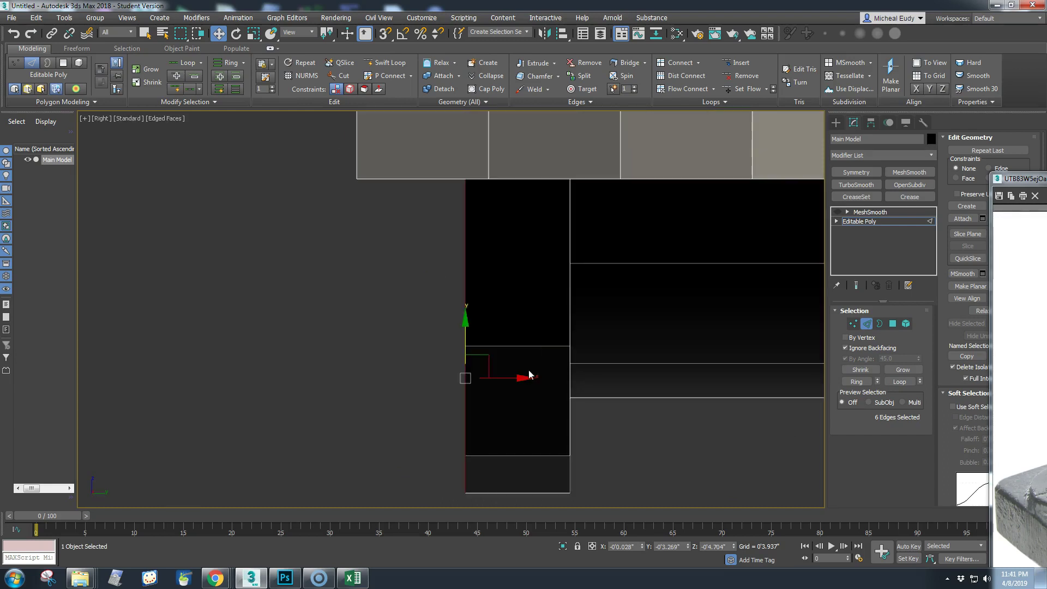
click(448, 375)
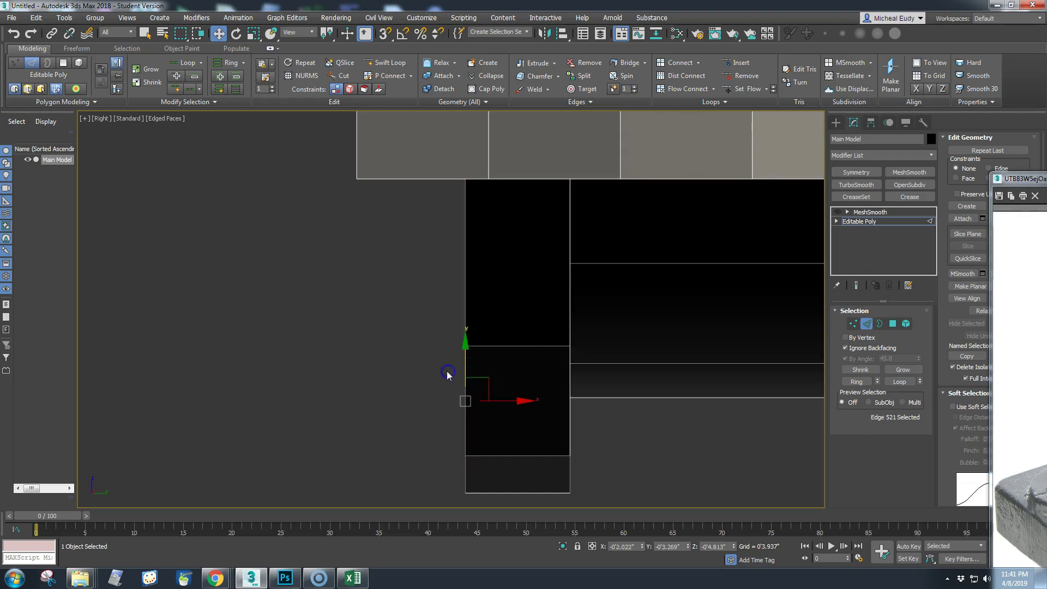
key(ctrl+z)
drag(525, 377, 414, 369)
scroll(415, 368, down, 4)
alt+middle_drag(414, 368, 405, 362)
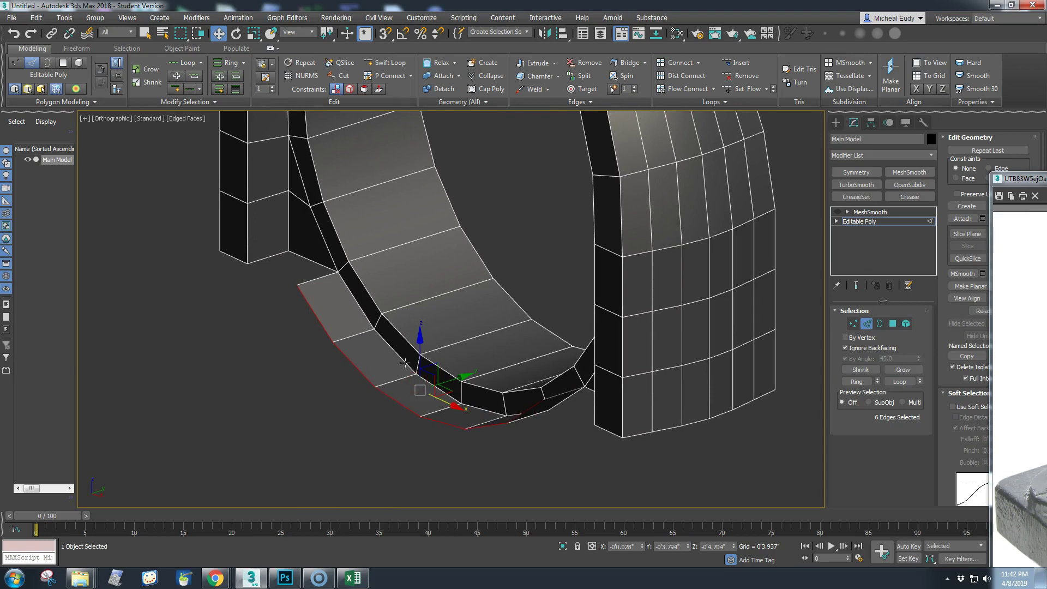
Extrude the six outer edges straight down to about Z -0'6.594"
middle_drag(338, 295, 339, 309)
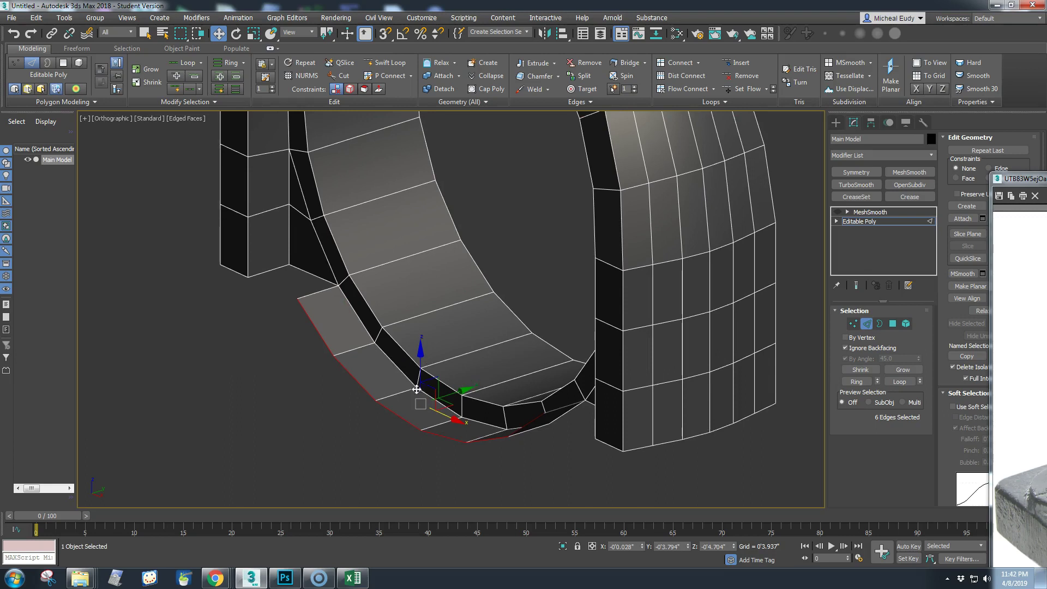
shift+drag(420, 358, 428, 448)
scroll(432, 409, down, 4)
middle_drag(440, 398, 472, 392)
In the Front view, flatten the six lower edges into a level line with Make Planar on Y
key(f)
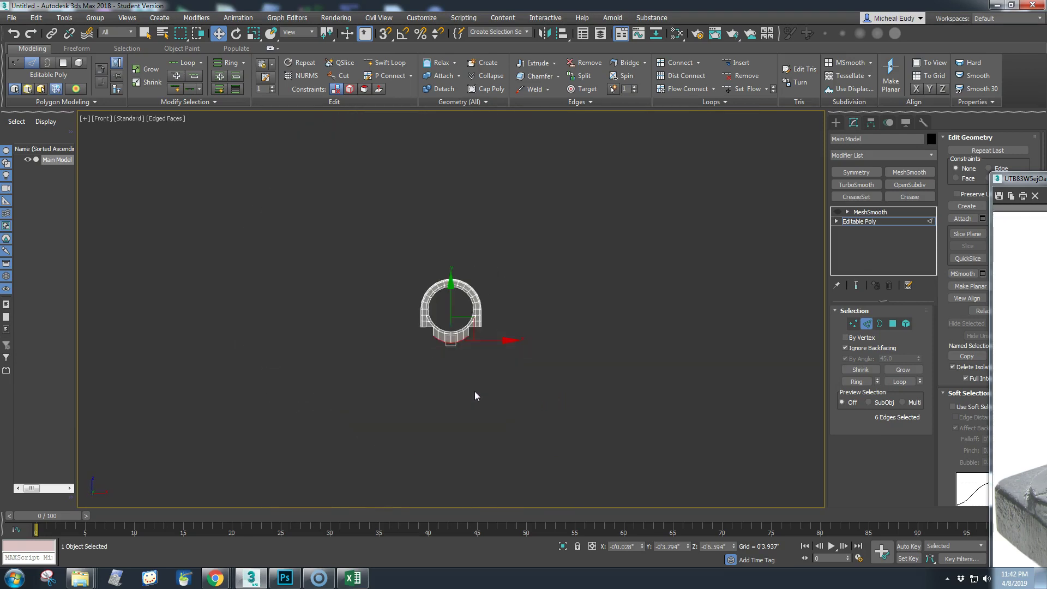
key(z)
scroll(728, 378, down, 3)
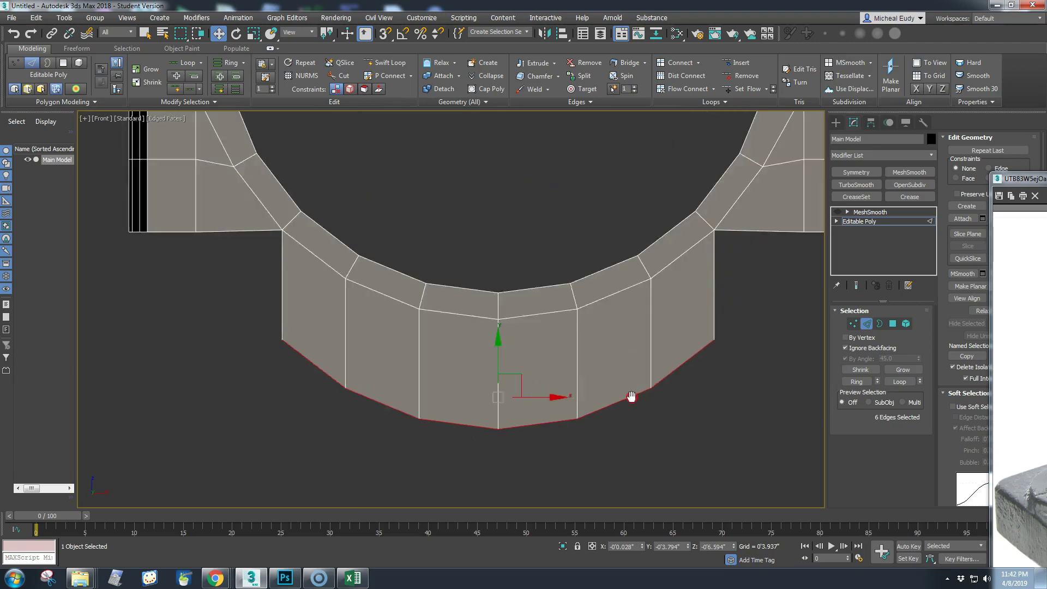
drag(1012, 179, 1046, 179)
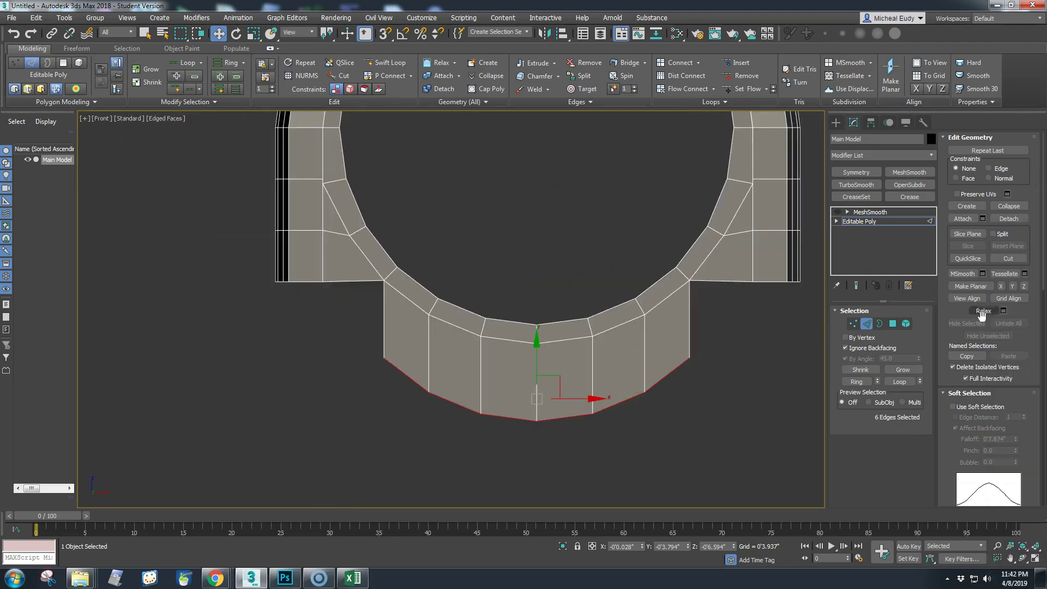
click(1012, 286)
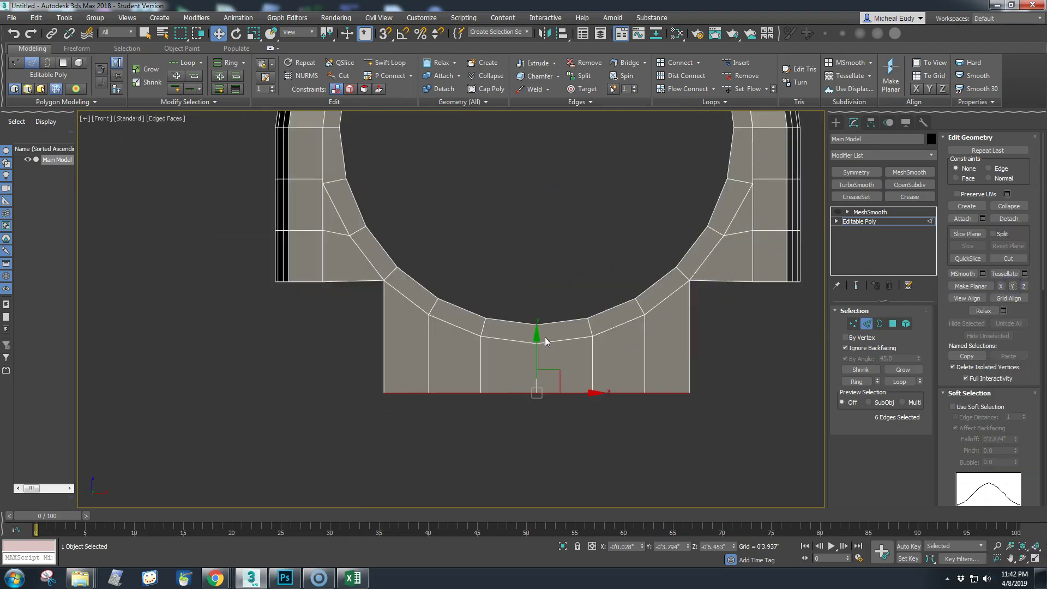
alt+middle_drag(557, 345, 513, 353)
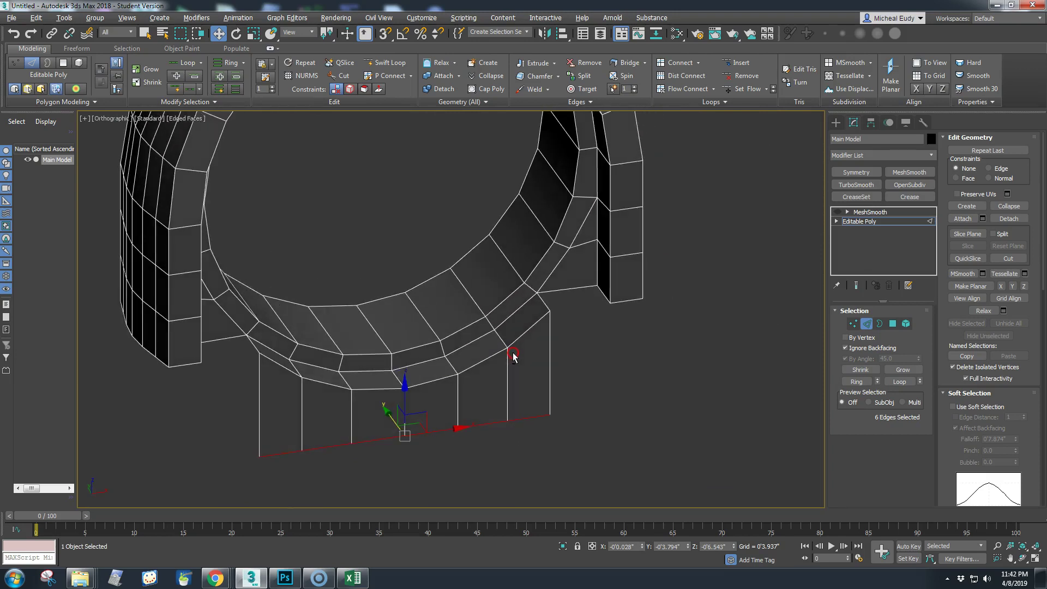
Disable Ignore Backfacing and By Angle for polygon selection, and delete the two positive-X web faces with the two adjoining inner leg faces
scroll(556, 293, up, 3)
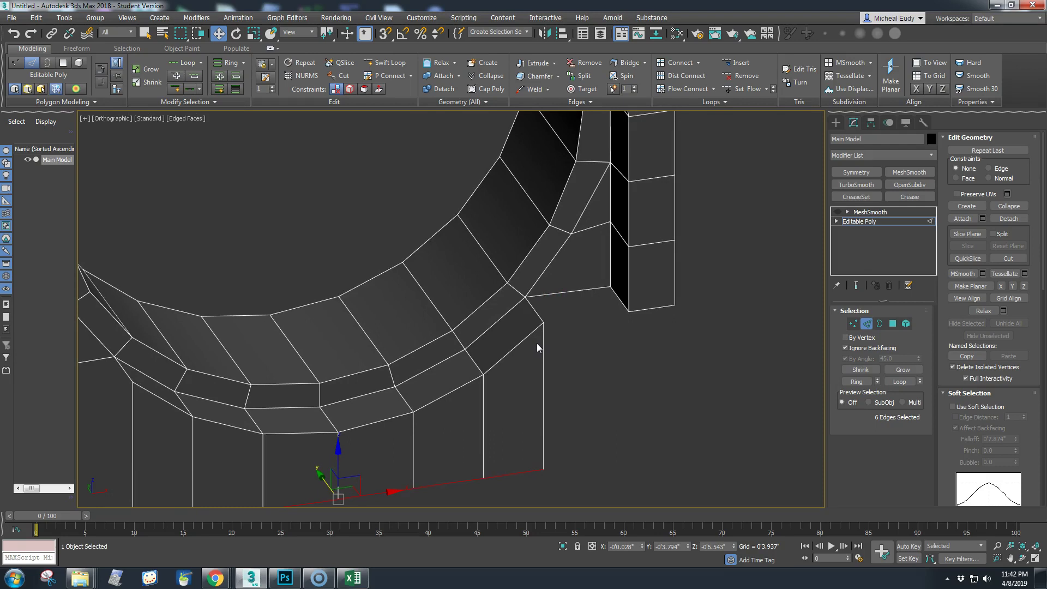
click(893, 324)
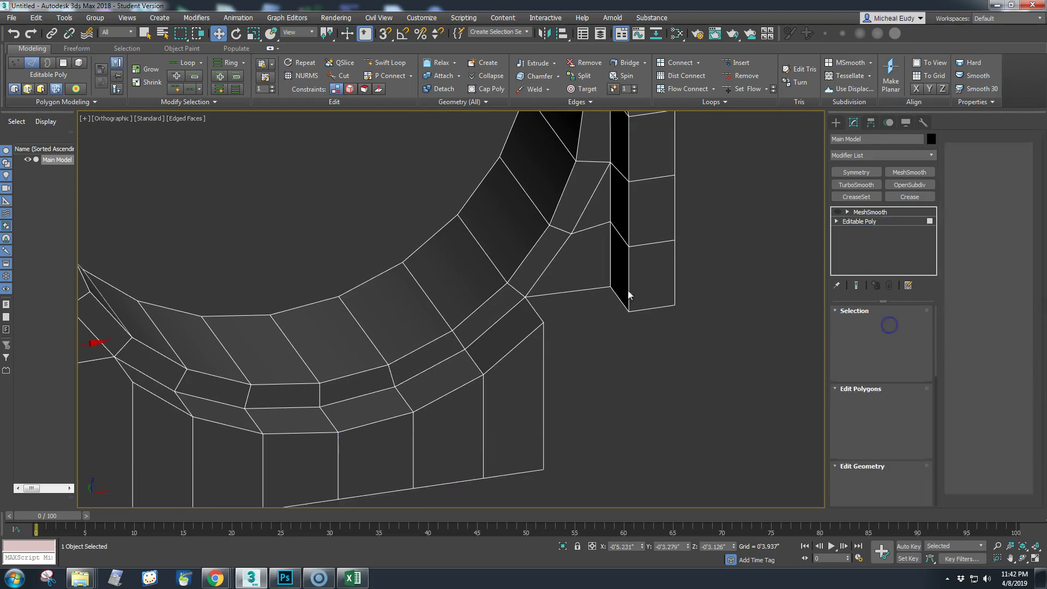
click(581, 279)
click(609, 331)
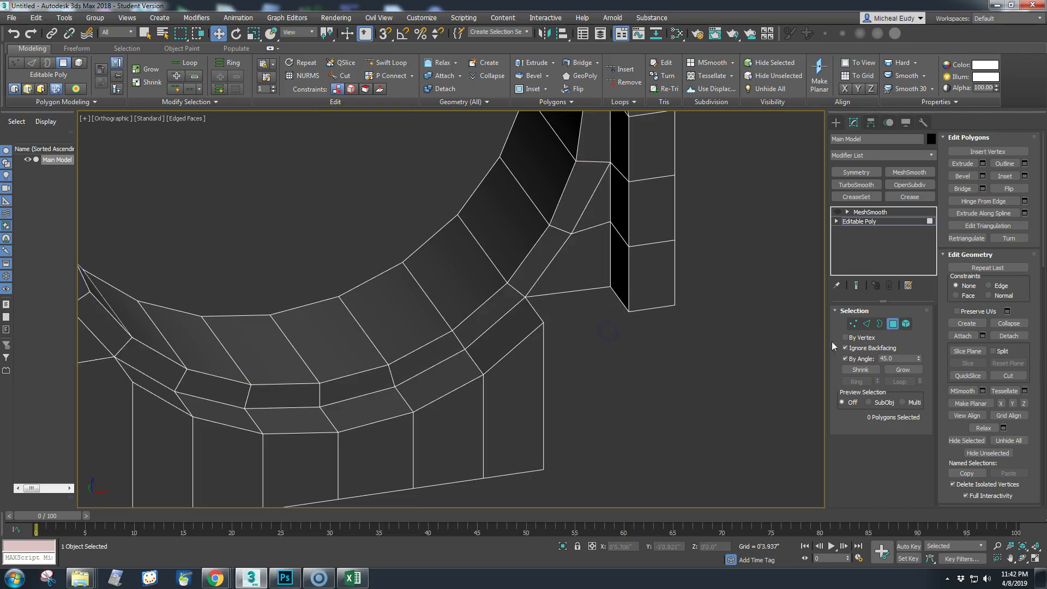
click(845, 348)
click(845, 359)
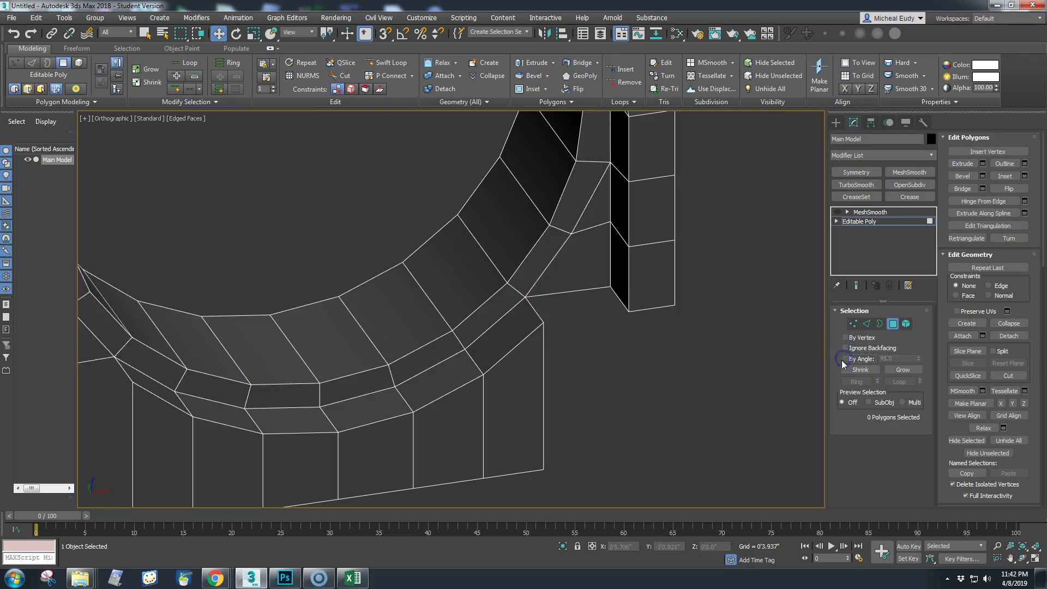
click(580, 269)
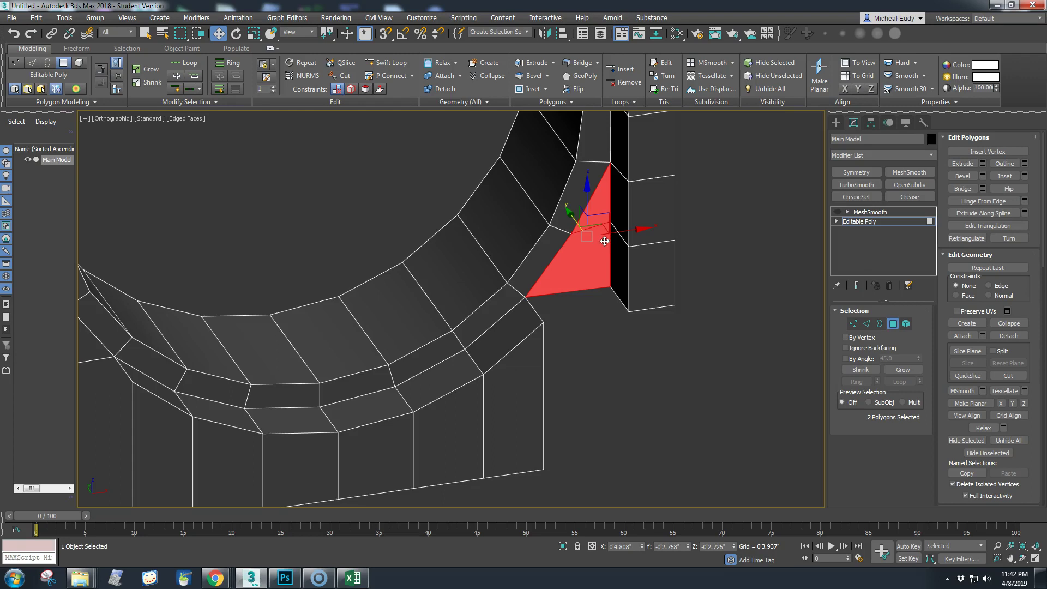
ctrl+click(613, 220)
ctrl+click(614, 270)
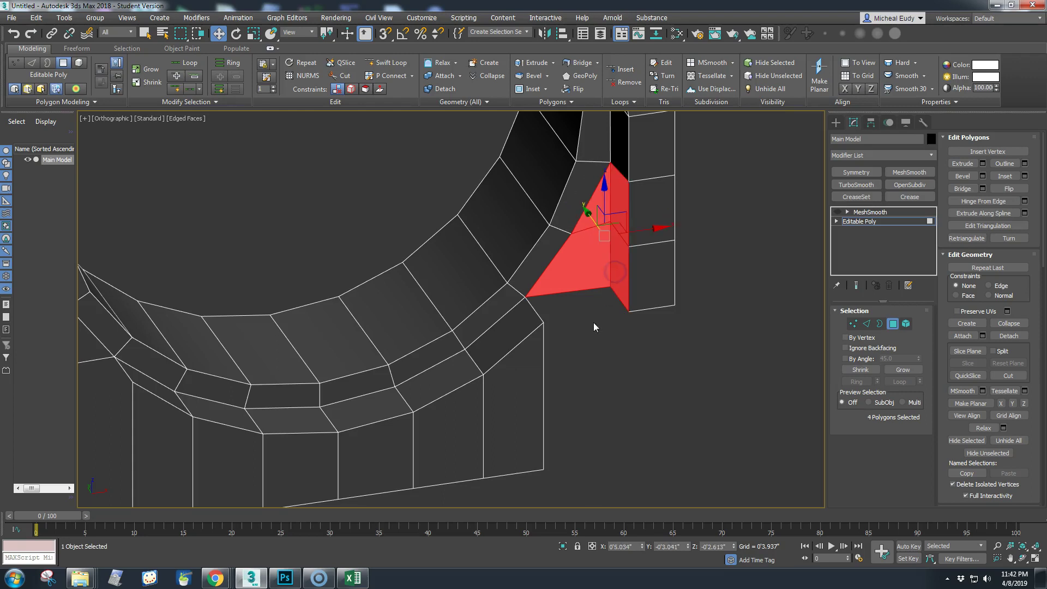
key(Delete)
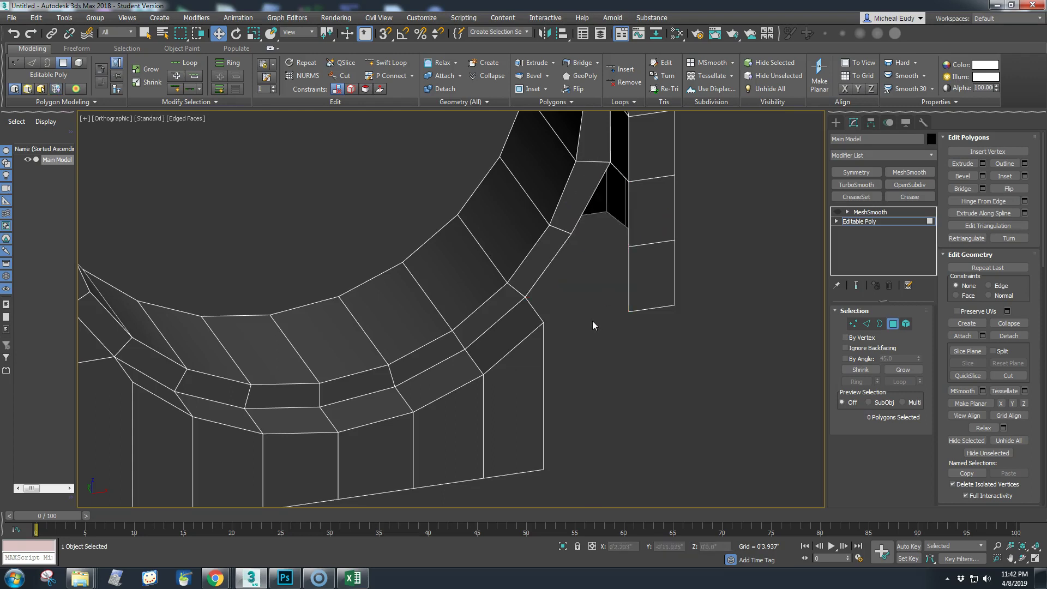
Extrude the two open strip edges beside the positive-X leg outward along Y by about 0'1.056"
click(867, 323)
click(545, 275)
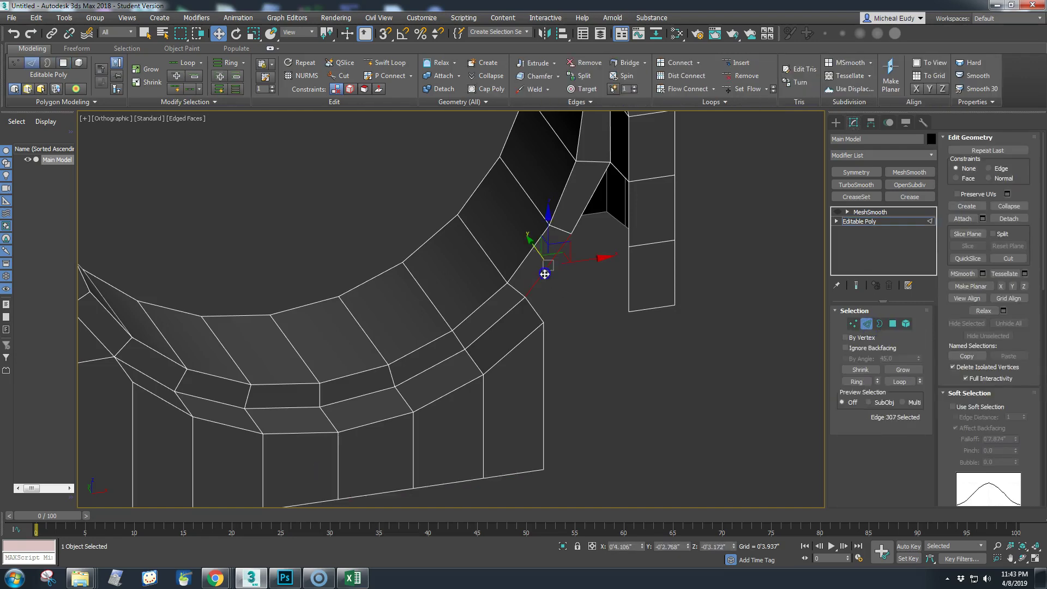
ctrl+click(577, 221)
shift+drag(557, 215, 578, 240)
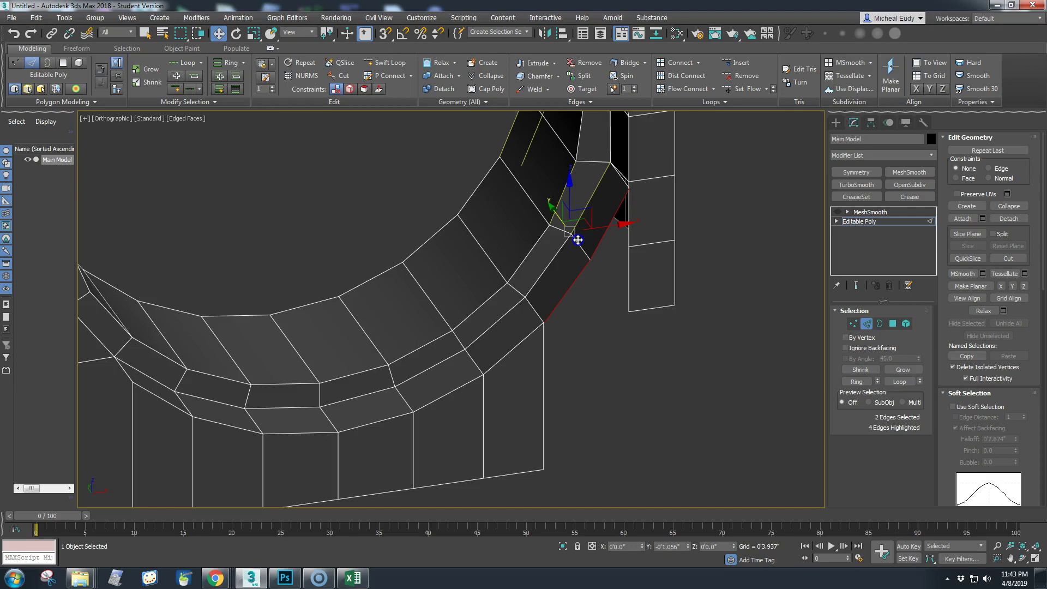
Target-weld the upper end vertex of the extruded strip to the adjacent corner vertex on the positive-X leg
scroll(627, 247, up, 5)
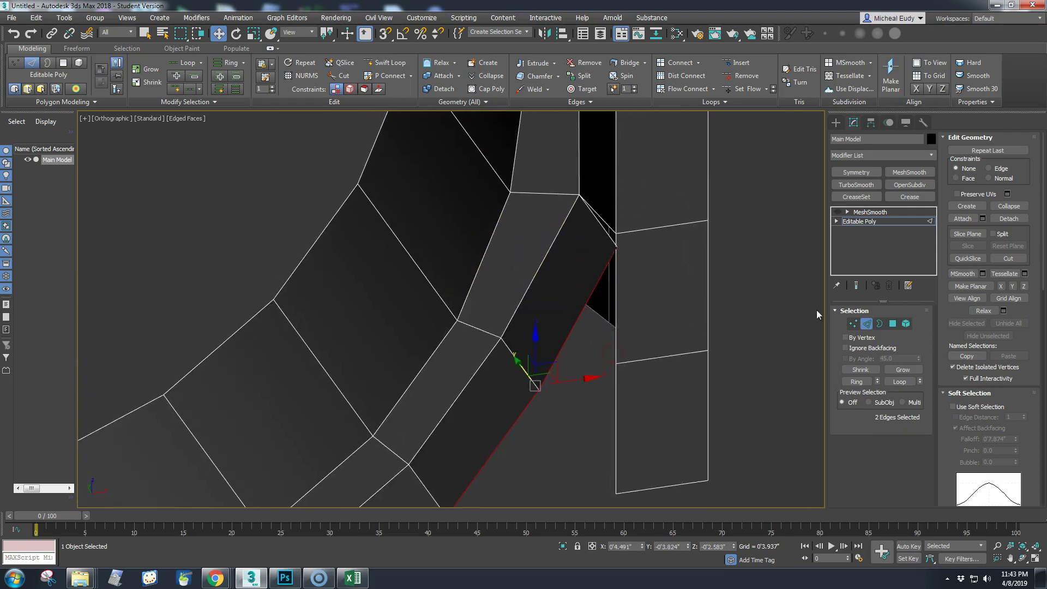
click(854, 323)
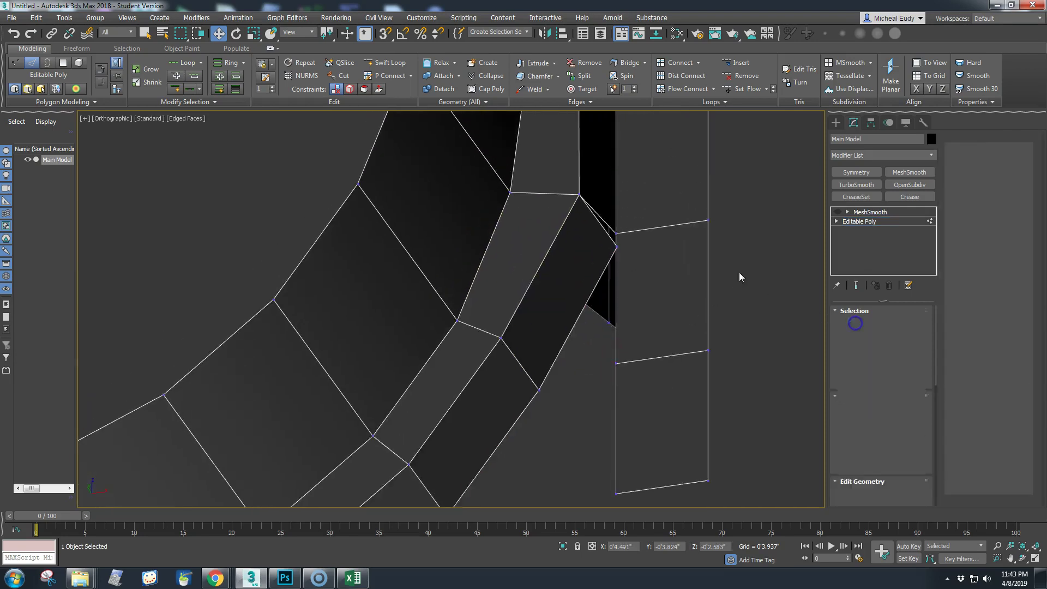
click(582, 91)
click(616, 235)
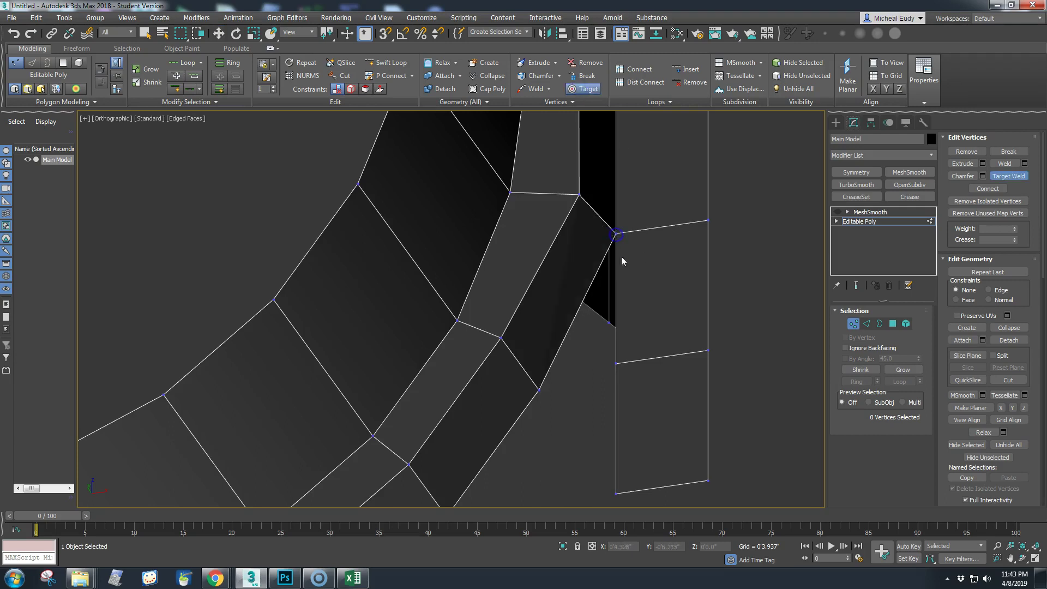
Pull the strip's lower end vertex away from the overlapping base corner vertex and target-weld the two together
scroll(579, 381, down, 2)
middle_drag(578, 382, 624, 254)
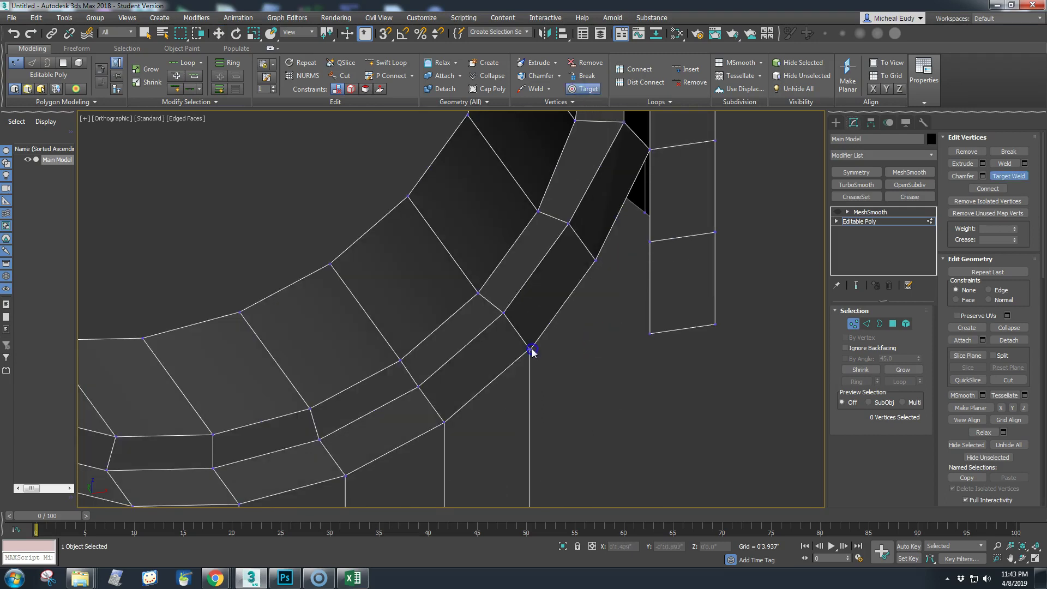
key(w)
scroll(543, 347, up, 4)
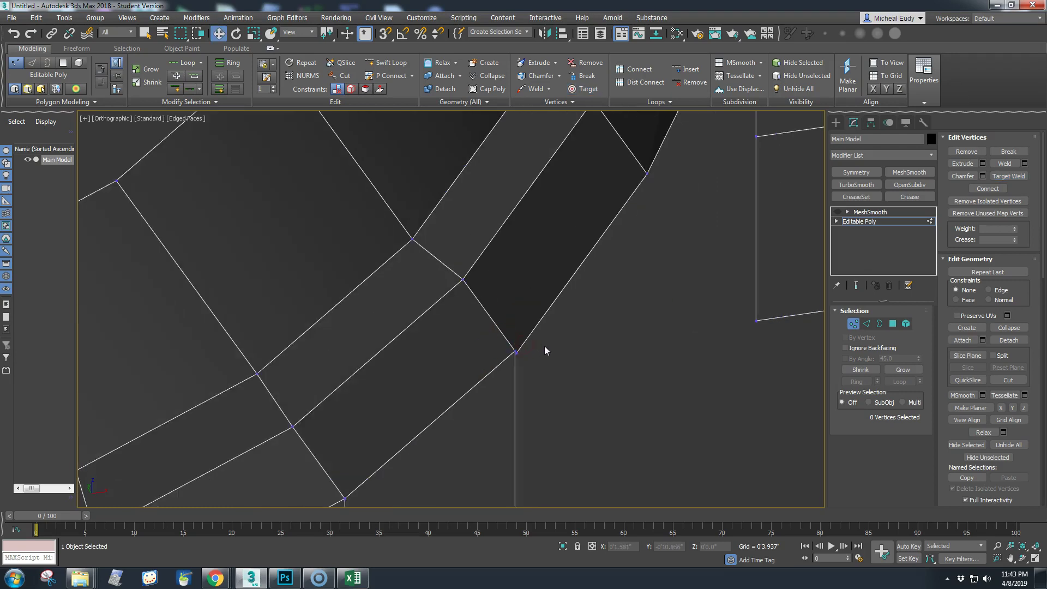
click(516, 352)
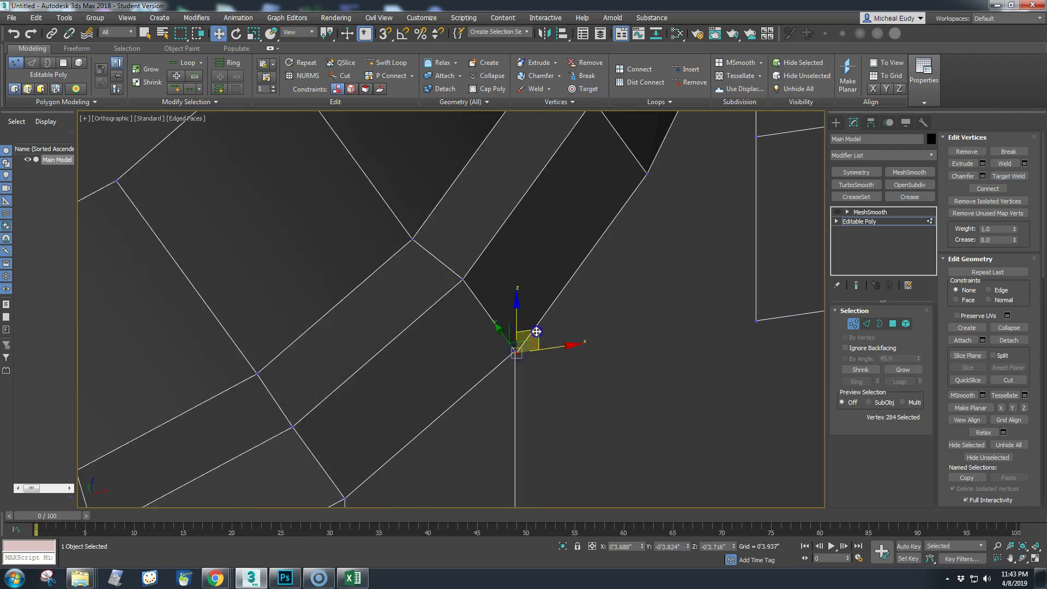
drag(525, 341, 540, 325)
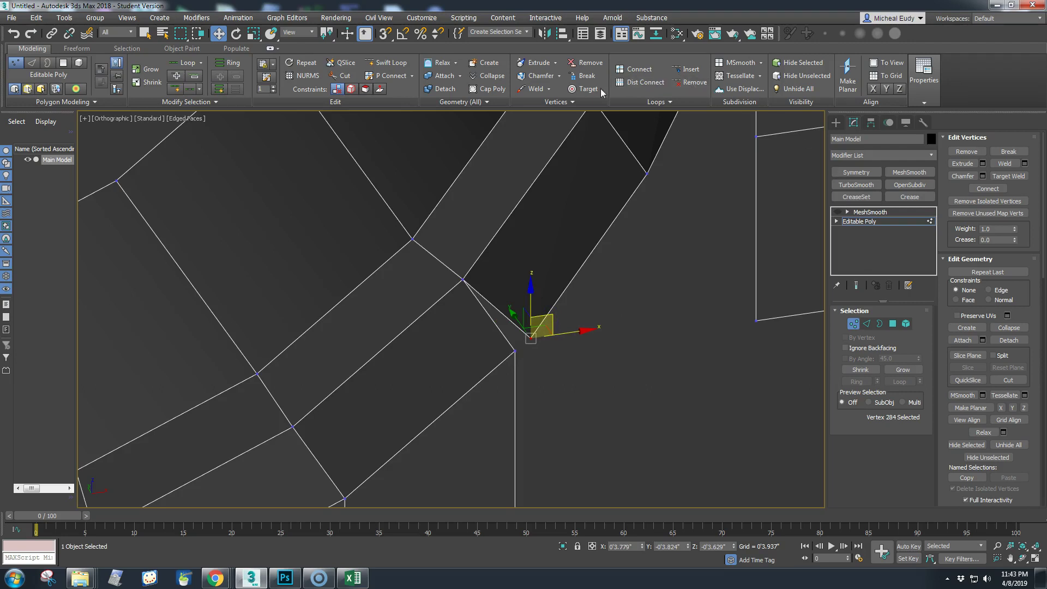
click(584, 89)
drag(533, 338, 517, 351)
scroll(572, 333, down, 3)
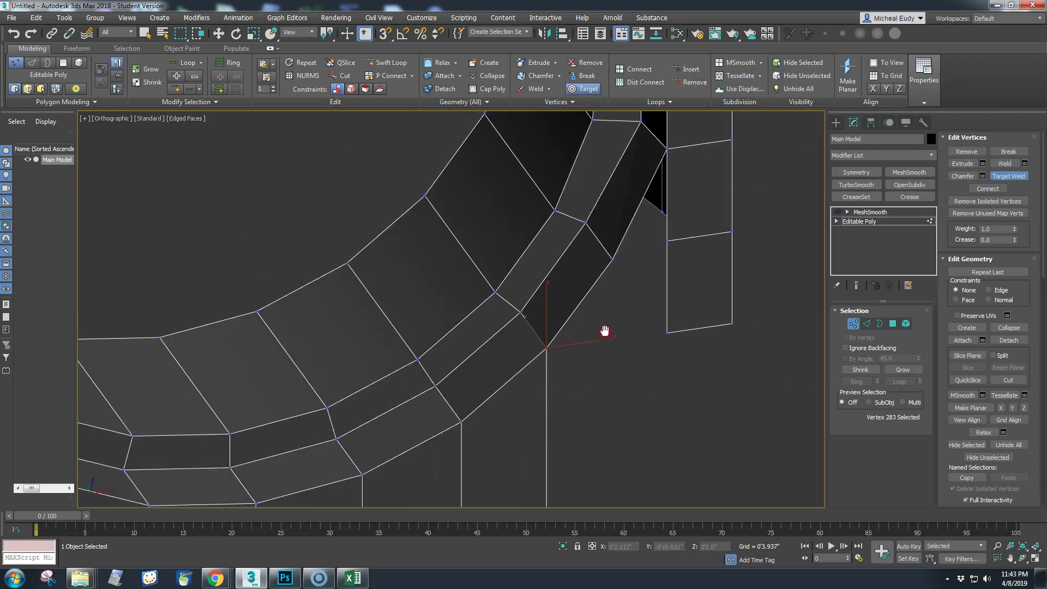
Turn on 3D snapping with the vertices at the strip's middle outer corner selected
scroll(604, 332, up, 2)
alt+middle_drag(622, 334, 631, 307)
right_click(631, 306)
drag(595, 220, 620, 256)
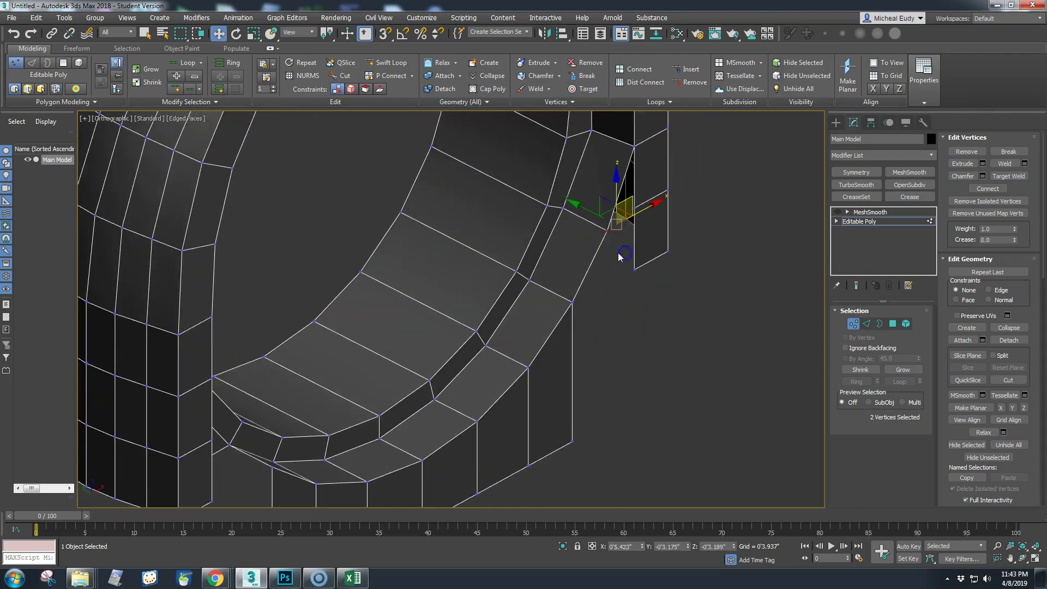
key(s)
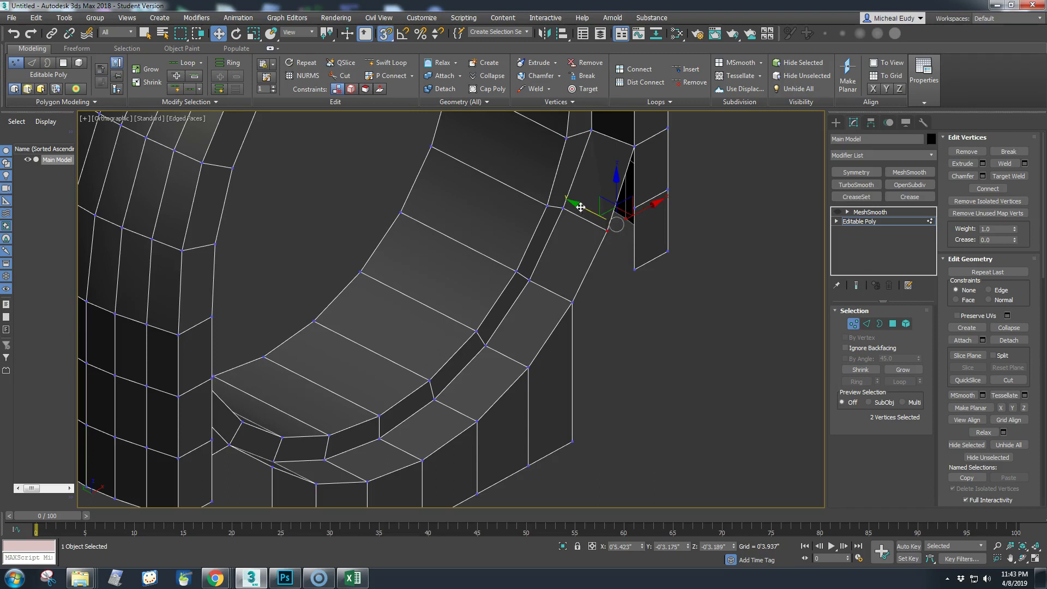
Try to snap the selected strip vertices along Y into line with the base's upper corner vertex
drag(620, 227, 574, 301)
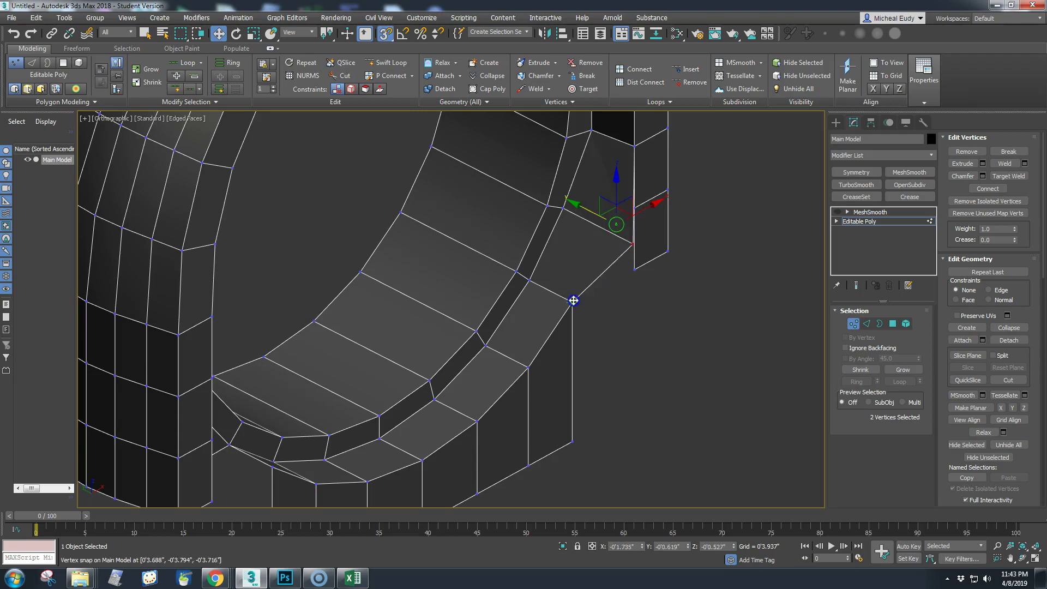
mouse_move(627, 320)
alt+middle_down()
mouse_move(664, 314)
mouse_move(671, 294)
mouse_move(653, 311)
alt+middle_up()
drag(559, 217, 591, 332)
alt+middle_drag(672, 328, 552, 275)
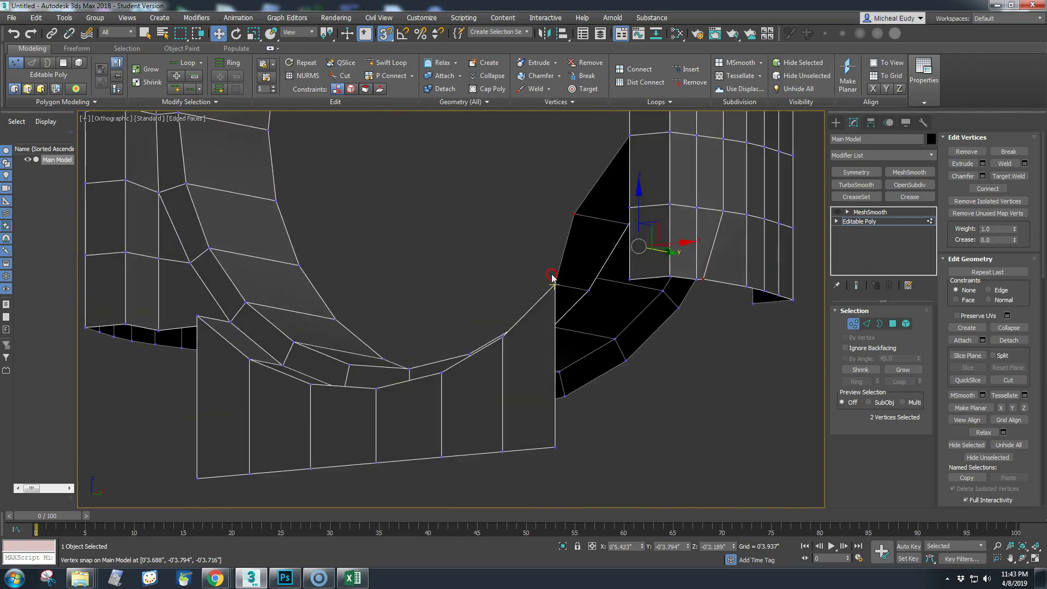
key(ctrl+z)
Select the eight-edge loop along the ring's outer lower rim and flatten it with Make Planar on Y
middle_drag(643, 295, 713, 373)
alt+middle_drag(639, 401, 604, 293)
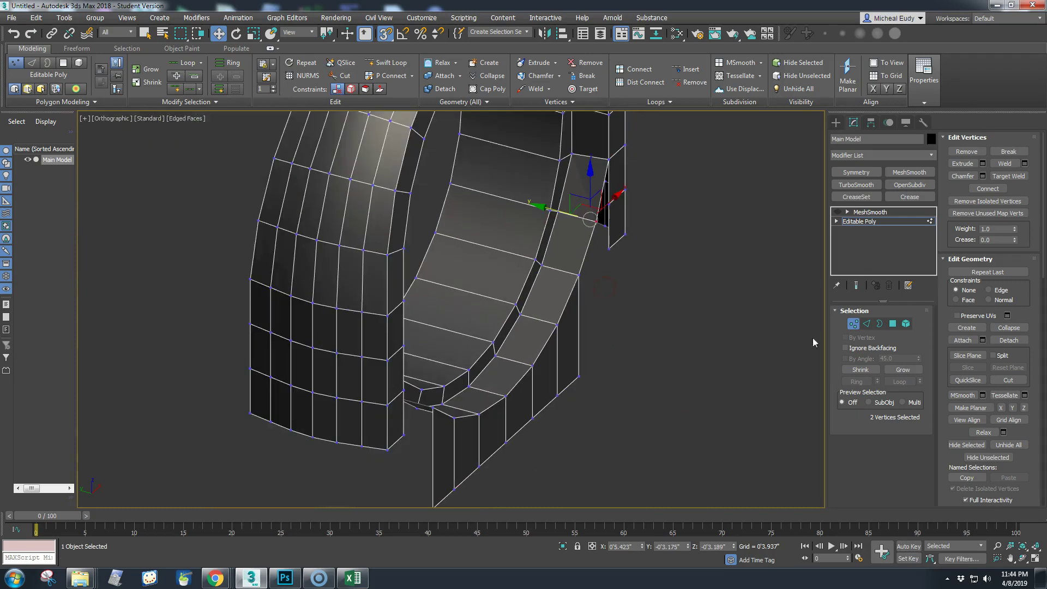
click(867, 324)
double_click(560, 312)
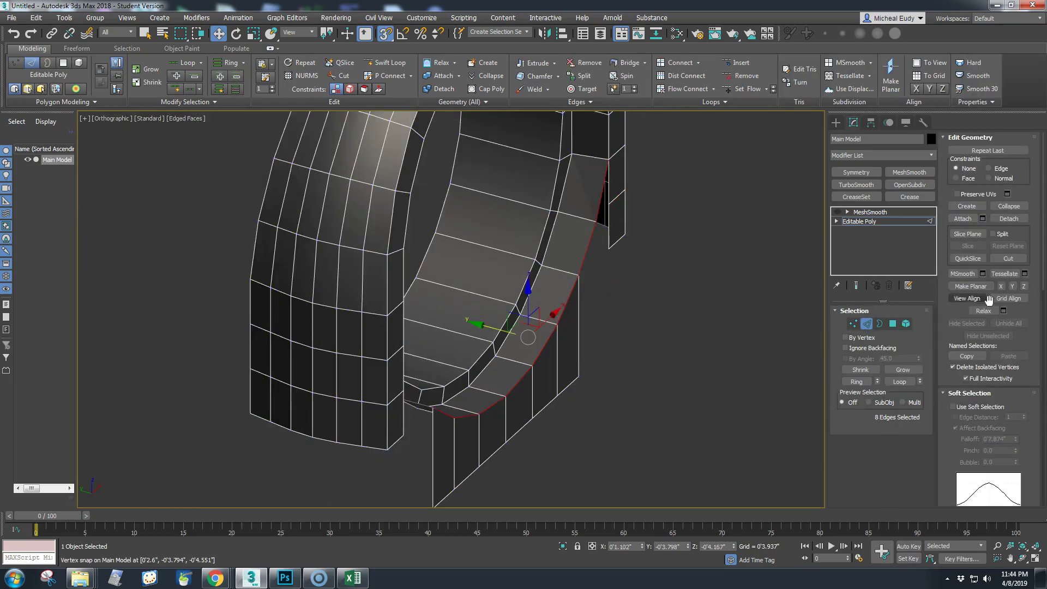
click(1013, 287)
Target-weld the positive-X leg's two lower inner vertices to the strip's middle outer vertex and the base's upper corner
middle_drag(638, 306, 559, 322)
scroll(646, 305, up, 4)
scroll(615, 325, up, 3)
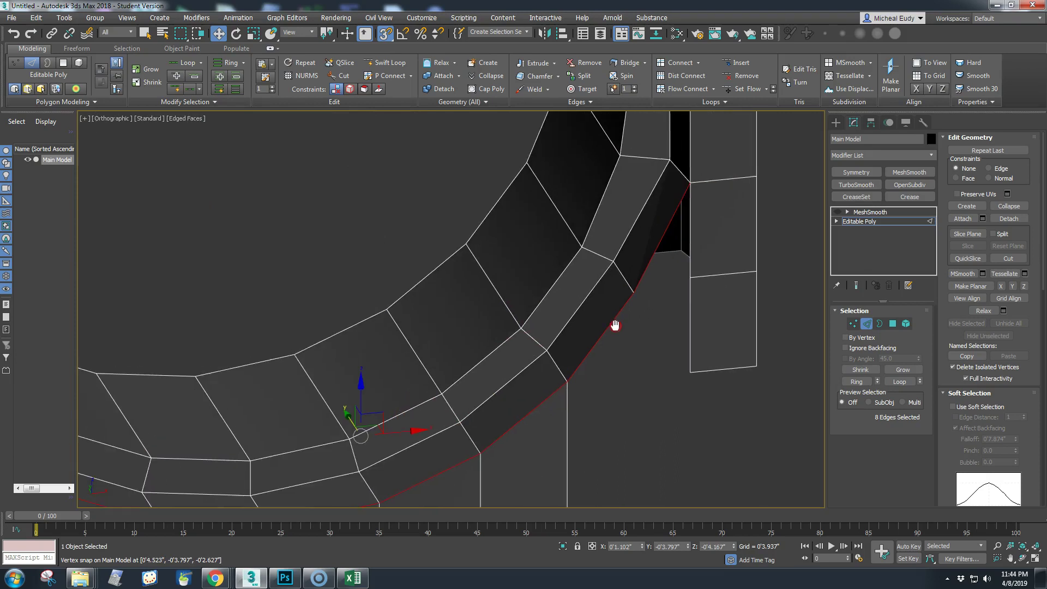
click(853, 323)
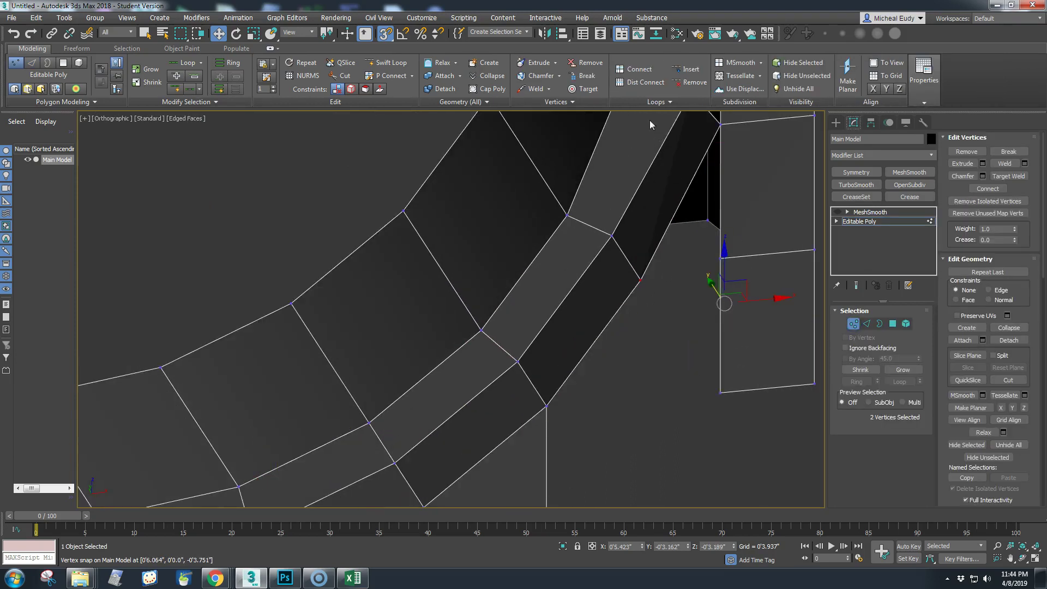
click(583, 88)
click(720, 257)
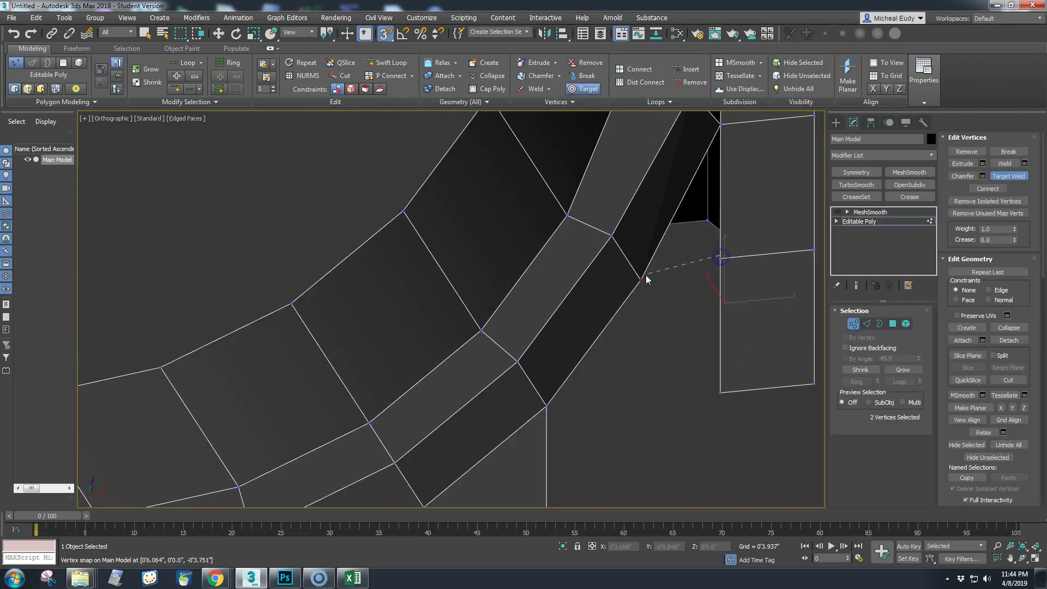
click(641, 280)
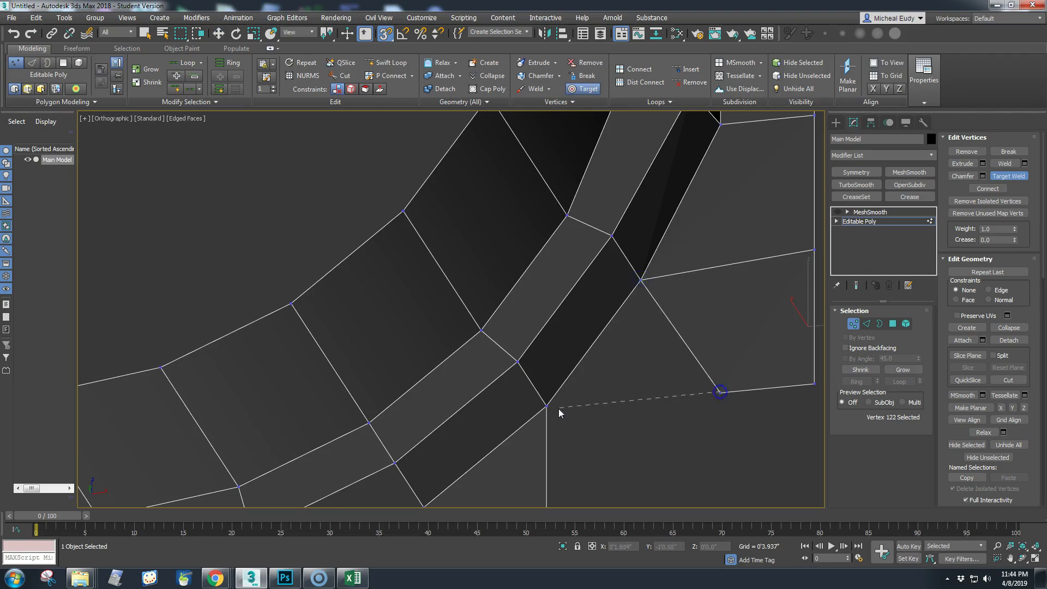
click(545, 406)
scroll(549, 409, down, 5)
scroll(551, 406, up, 3)
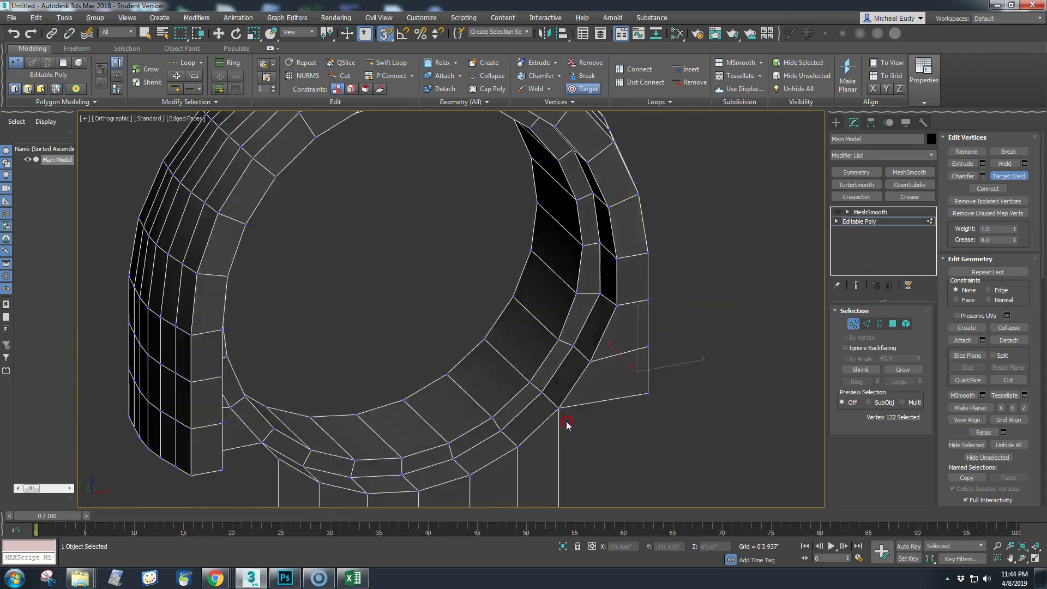
Extrude the base's vertical end edge about 0'2.374" along X to line up with the leg's outer corner
alt+middle_drag(600, 410, 530, 427)
scroll(546, 376, up, 2)
middle_drag(546, 375, 589, 296)
scroll(584, 386, up, 2)
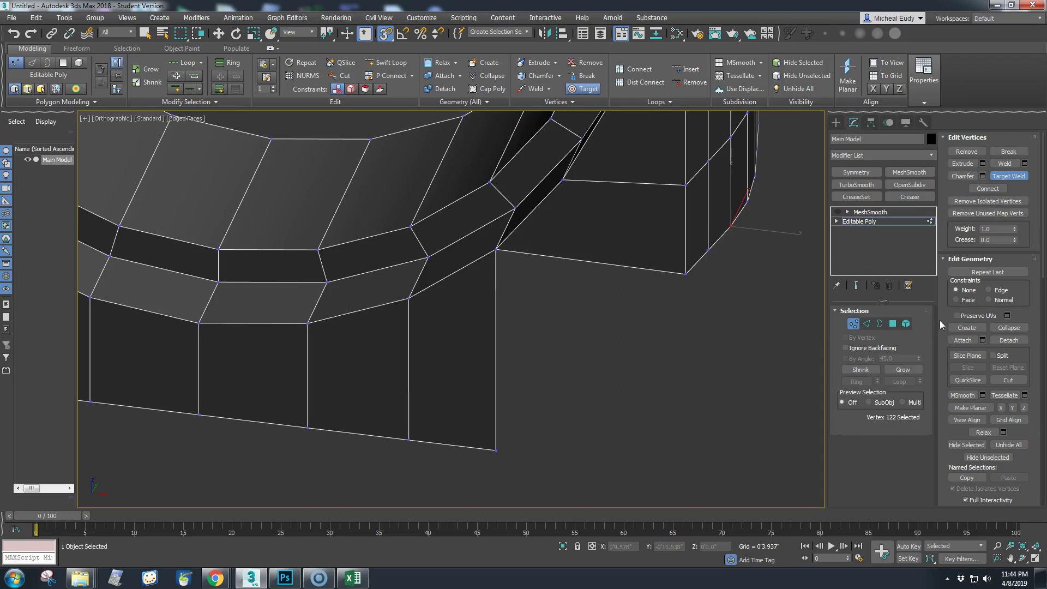
key(w)
key(2)
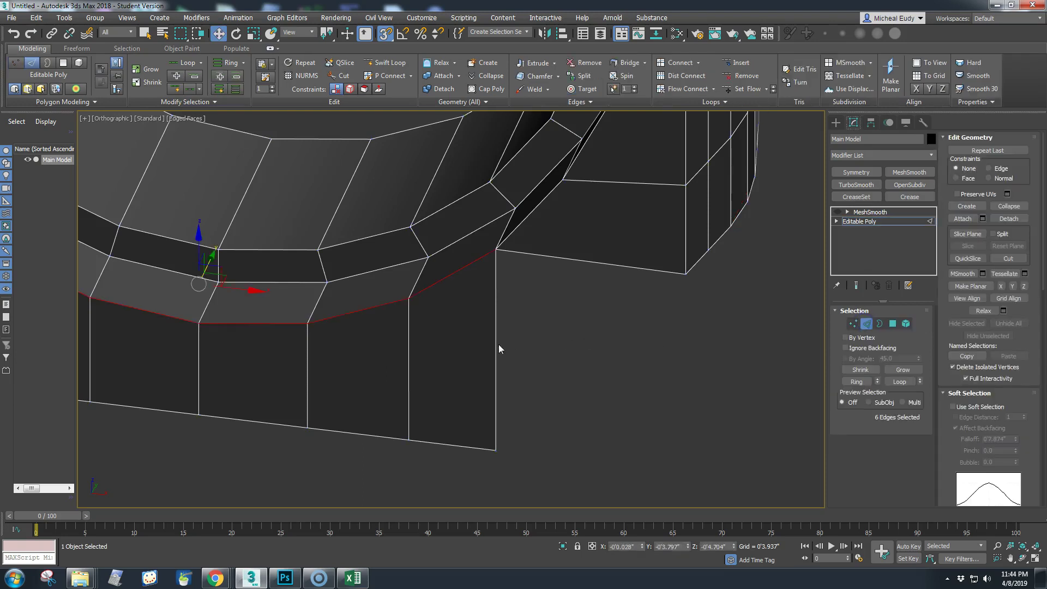
click(496, 344)
shift+drag(544, 357, 692, 381)
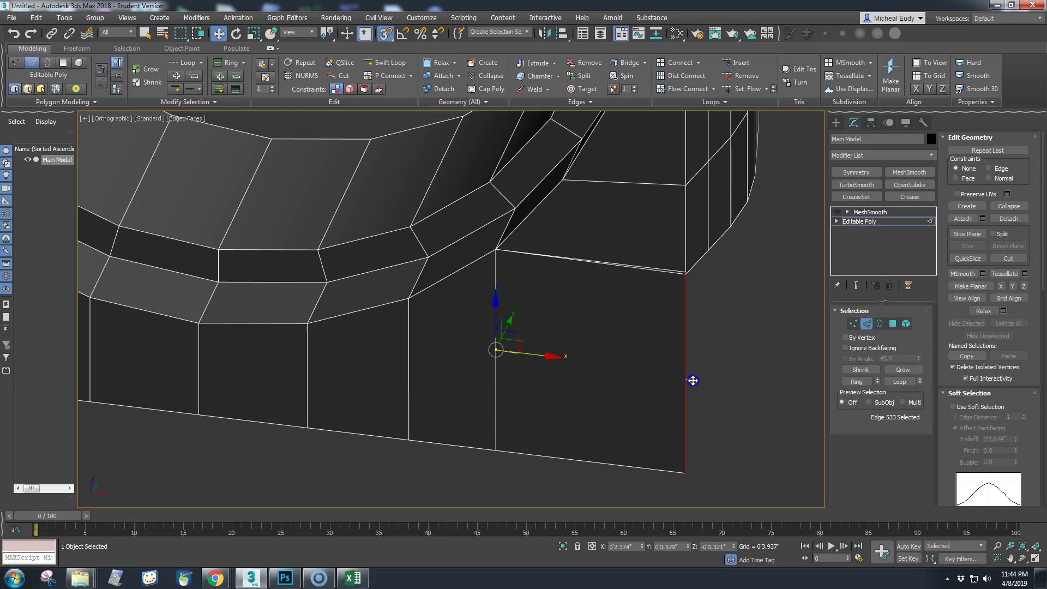
Separate the new base face's upper outer vertex from the leg's bottom corner, target-weld them together, and leave vertex editing
click(852, 323)
scroll(697, 285, up, 4)
click(668, 266)
drag(669, 266, 668, 295)
click(583, 89)
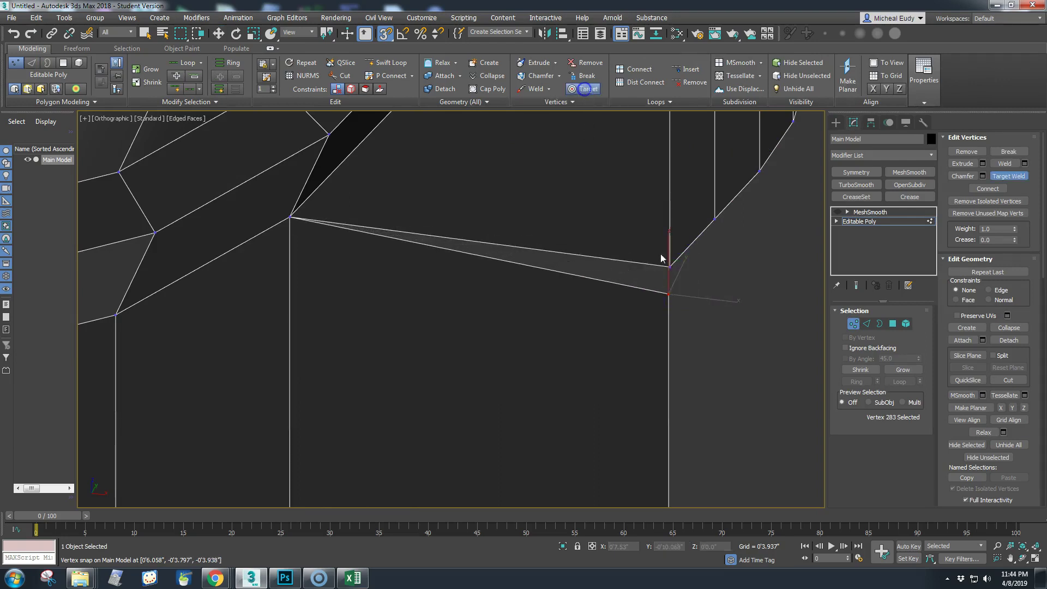
click(668, 267)
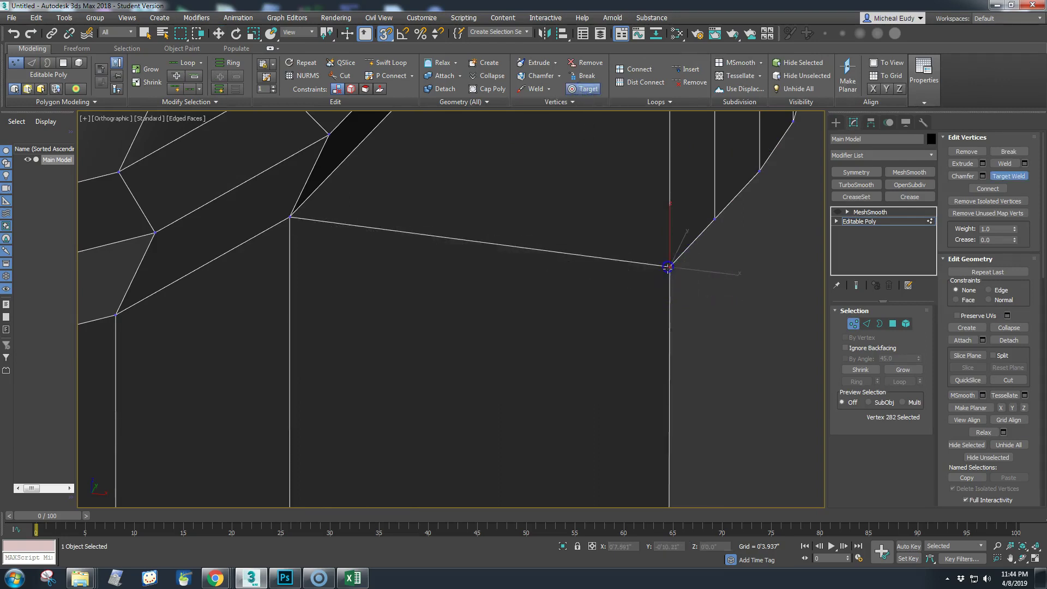
scroll(652, 349, down, 4)
click(852, 326)
key(w)
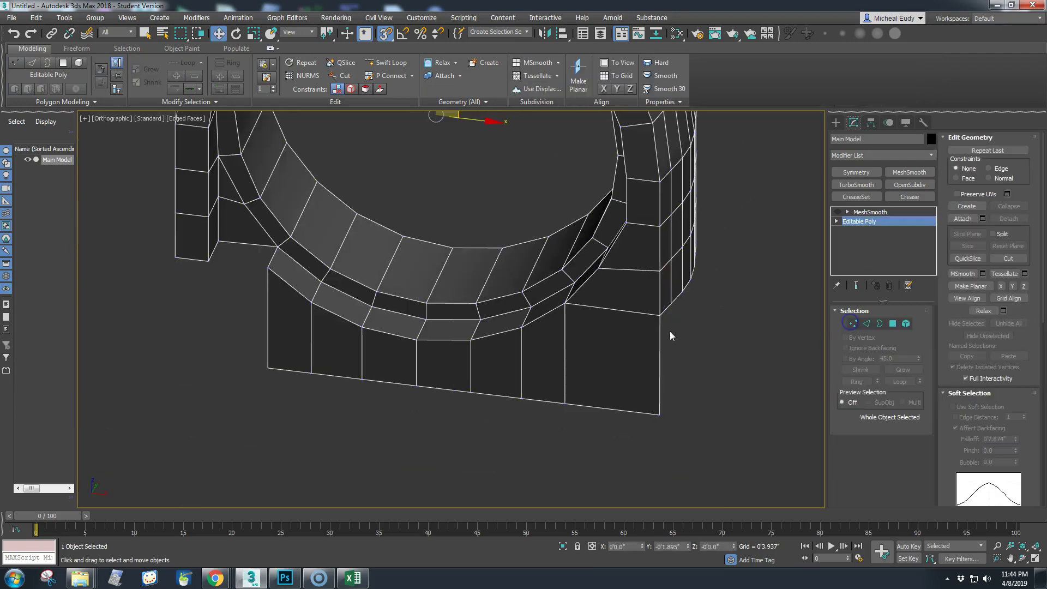
Examine the joined base and leg with MeshSmooth applied, and return to the Editable Poly level
scroll(594, 333, up, 5)
scroll(583, 328, down, 2)
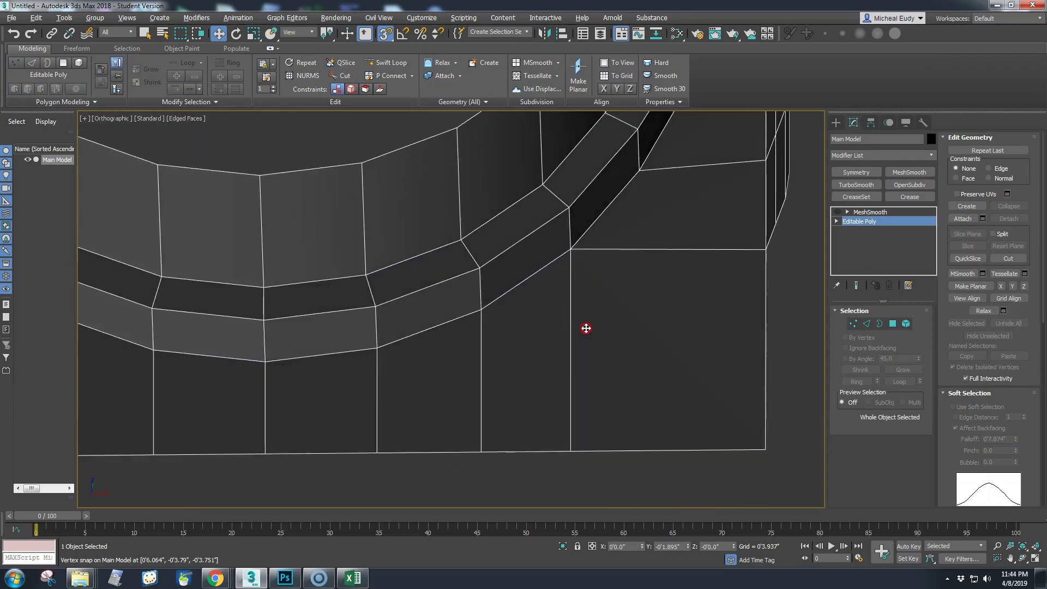
scroll(587, 305, down, 3)
middle_drag(587, 323, 572, 346)
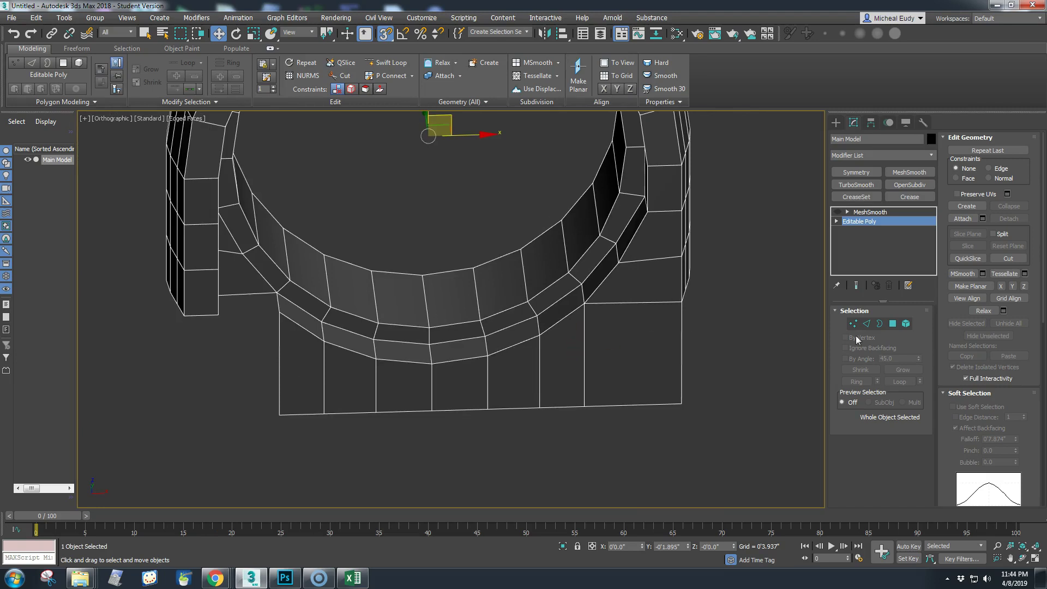
click(866, 213)
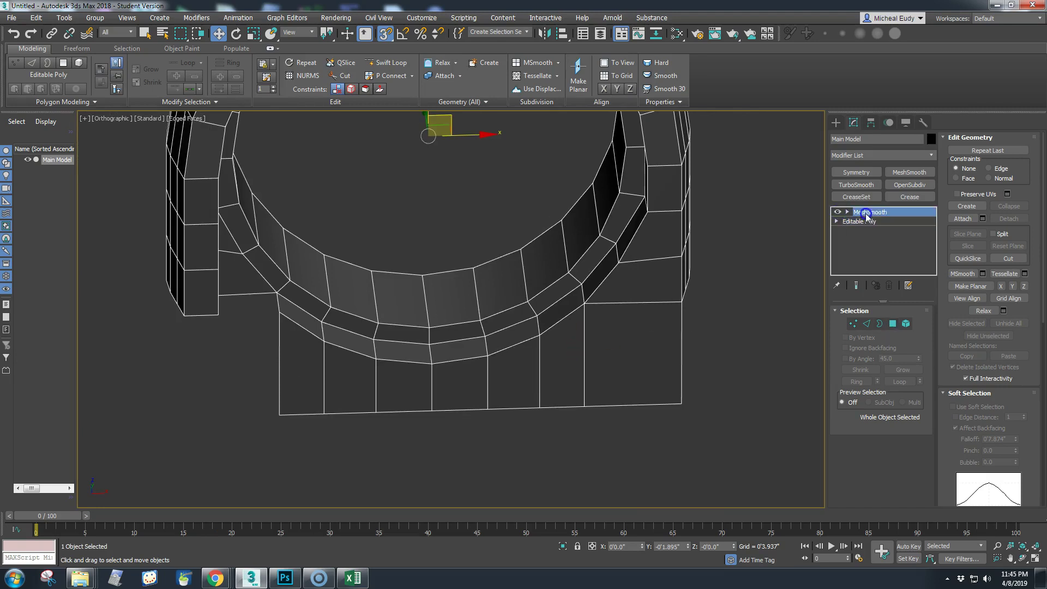
scroll(561, 322, down, 4)
mouse_move(548, 357)
alt+middle_down()
mouse_move(522, 342)
mouse_move(605, 325)
mouse_move(626, 339)
mouse_move(532, 353)
mouse_move(579, 365)
mouse_move(555, 372)
alt+middle_up()
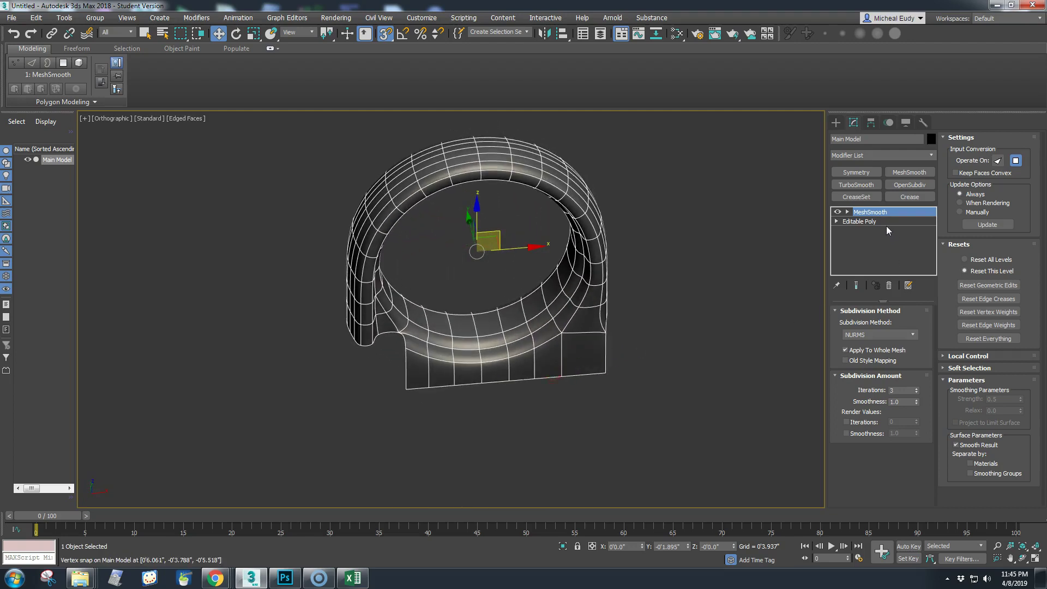
click(857, 222)
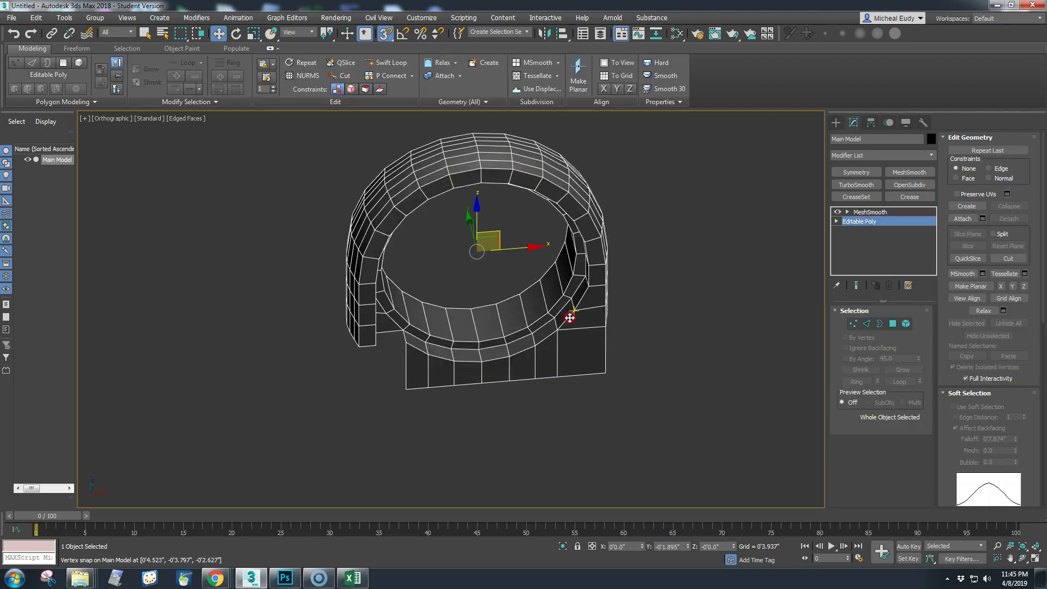
Extrude the seven front polygons of the base outward by about 0'0.16"
scroll(570, 314, up, 5)
scroll(589, 346, down, 2)
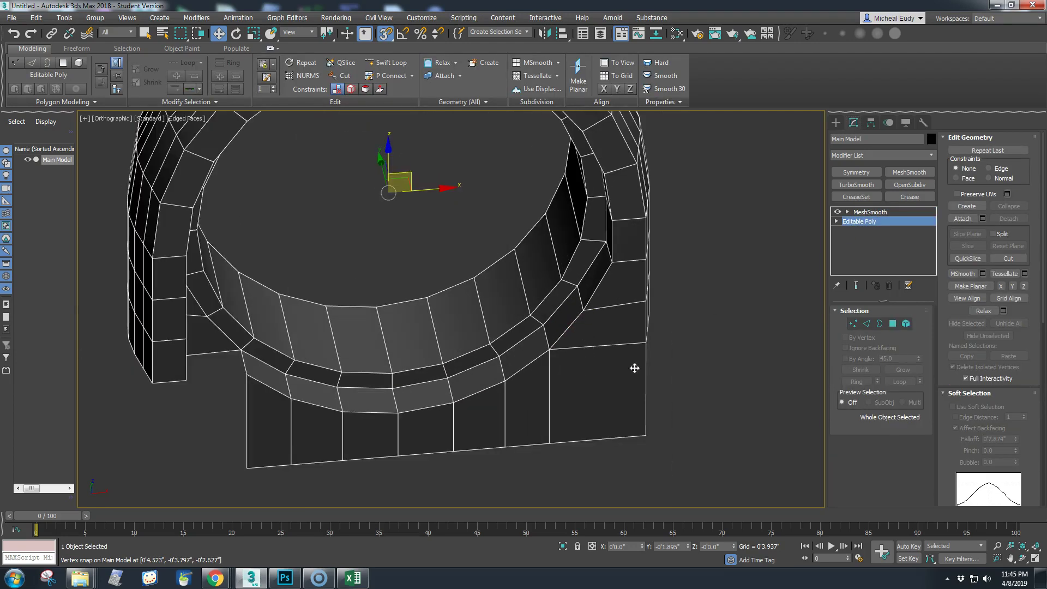
click(892, 325)
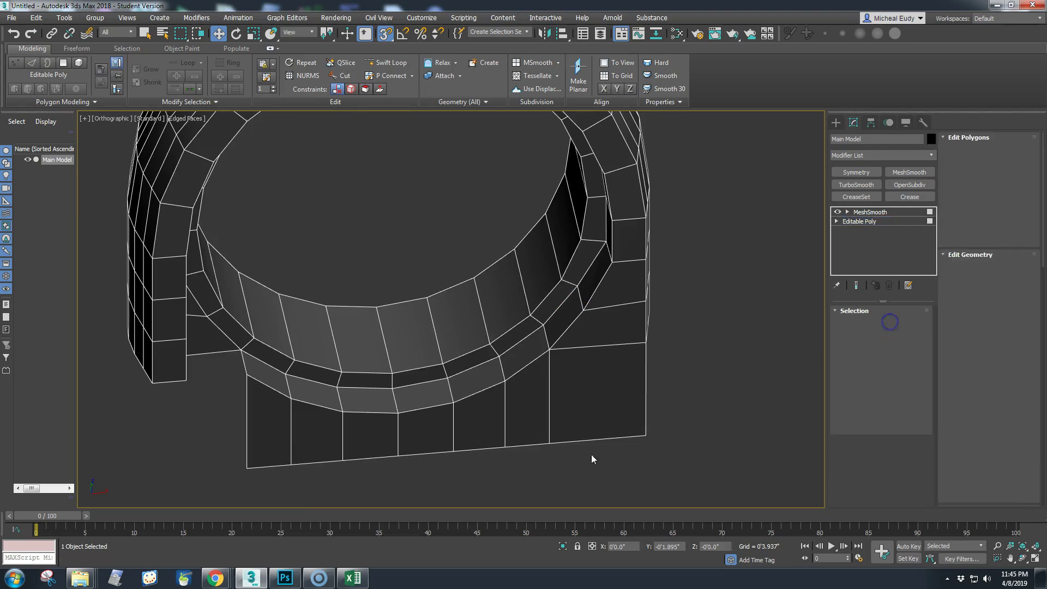
click(610, 411)
ctrl+click(533, 417)
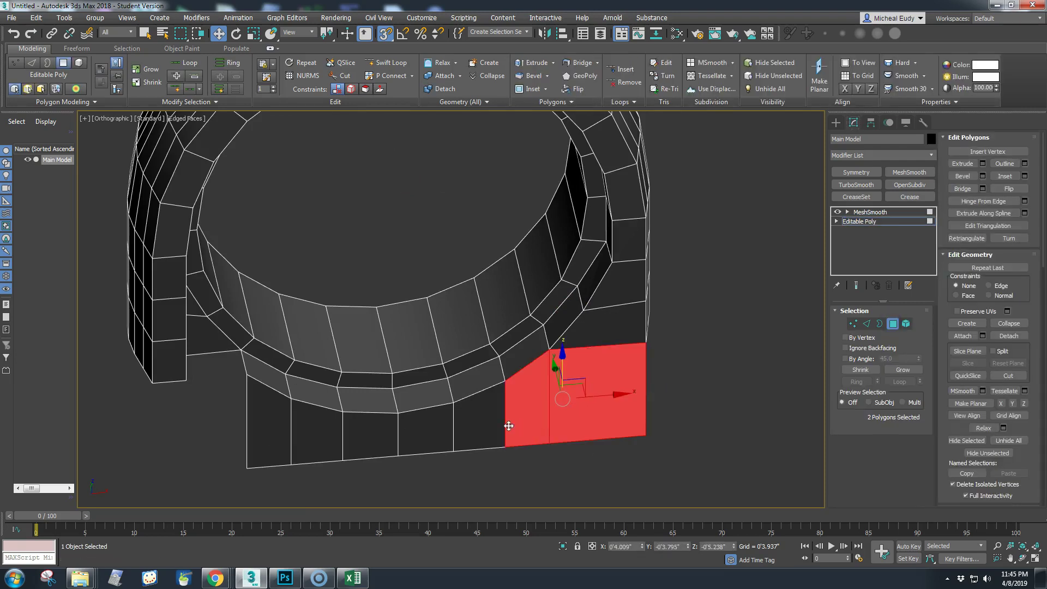
ctrl+click(478, 435)
ctrl+click(417, 439)
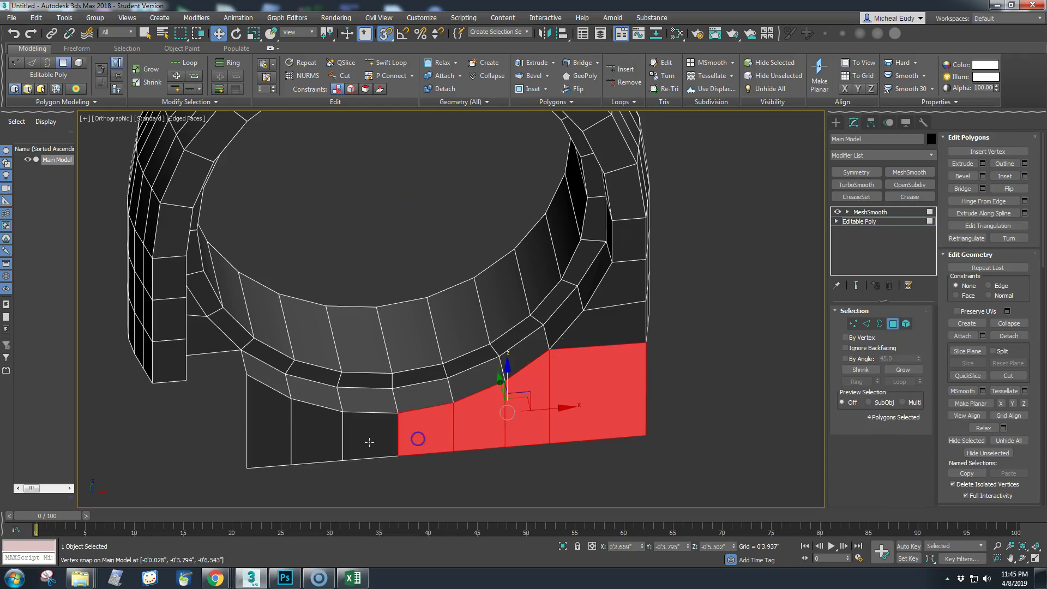
ctrl+click(363, 441)
ctrl+click(323, 435)
ctrl+click(271, 429)
alt+middle_drag(575, 407, 604, 414)
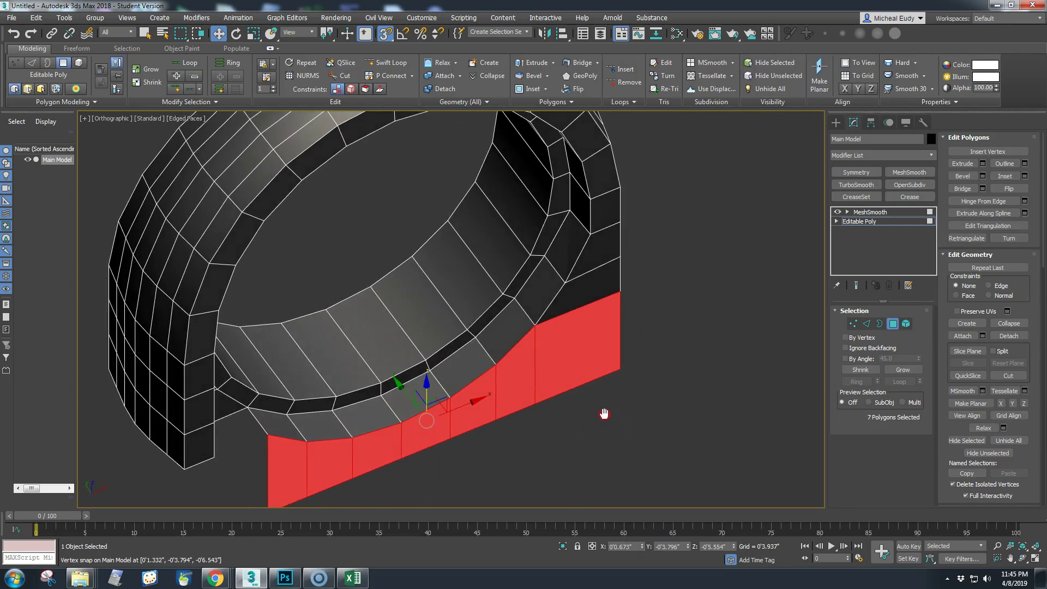
click(962, 163)
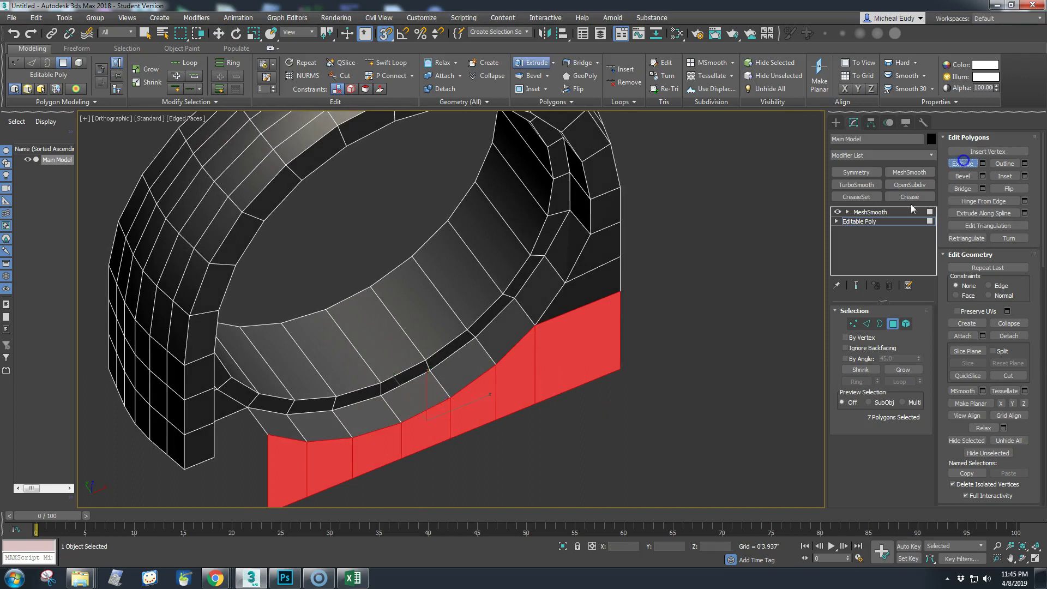
mouse_move(605, 327)
mouse_down()
mouse_move(614, 341)
mouse_move(595, 320)
mouse_move(602, 326)
mouse_up()
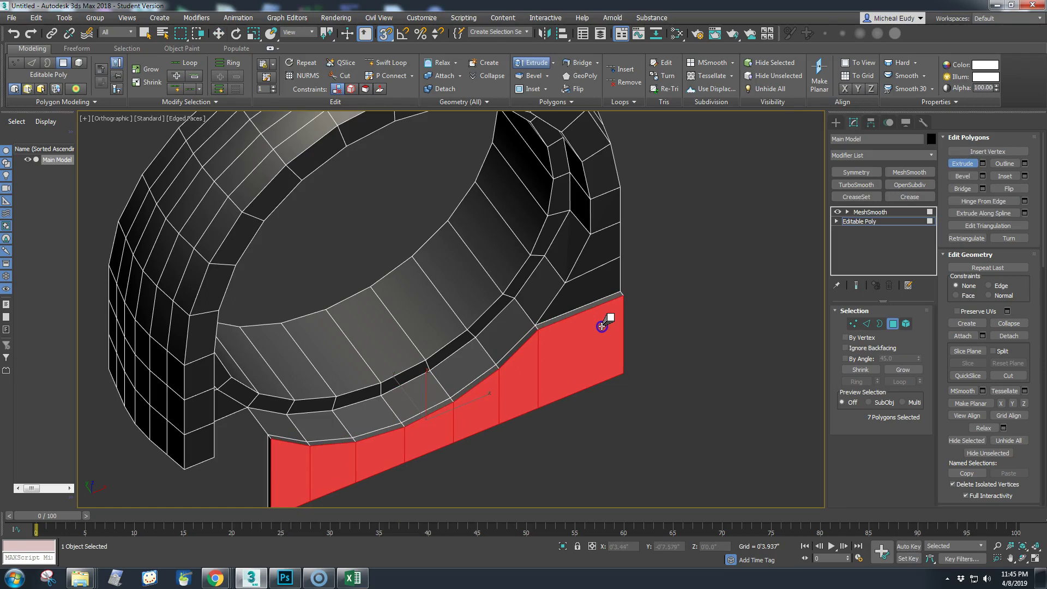
click(673, 343)
Examine the extruded base front from several angles and compare it with the pillow block reference image
scroll(631, 360, down, 4)
alt+middle_drag(631, 360, 510, 328)
scroll(510, 327, up, 5)
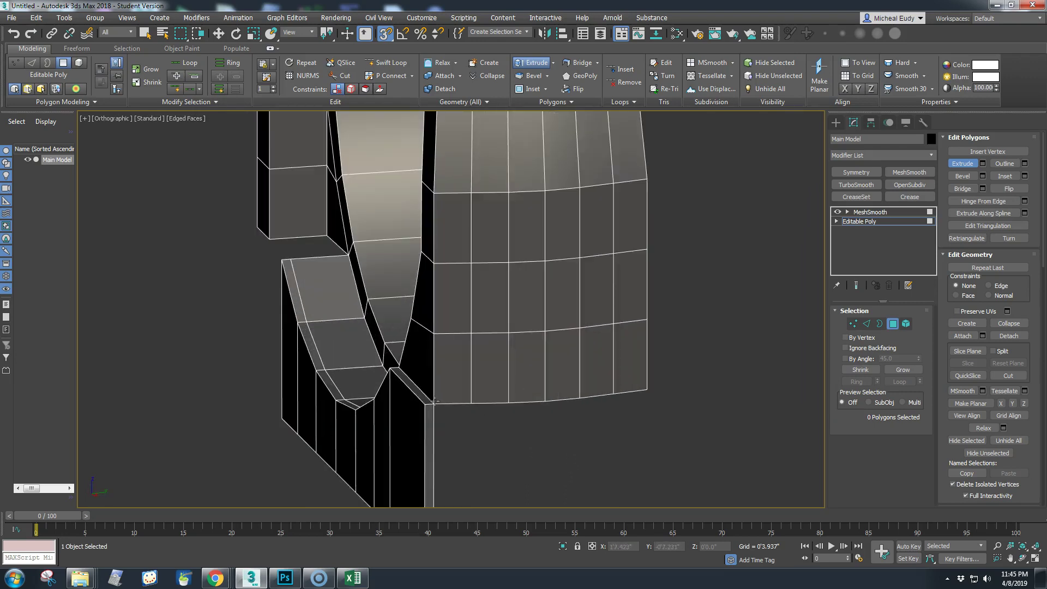
scroll(454, 360, down, 5)
alt+middle_drag(501, 386, 583, 402)
drag(1046, 180, 723, 111)
middle_drag(439, 287, 268, 279)
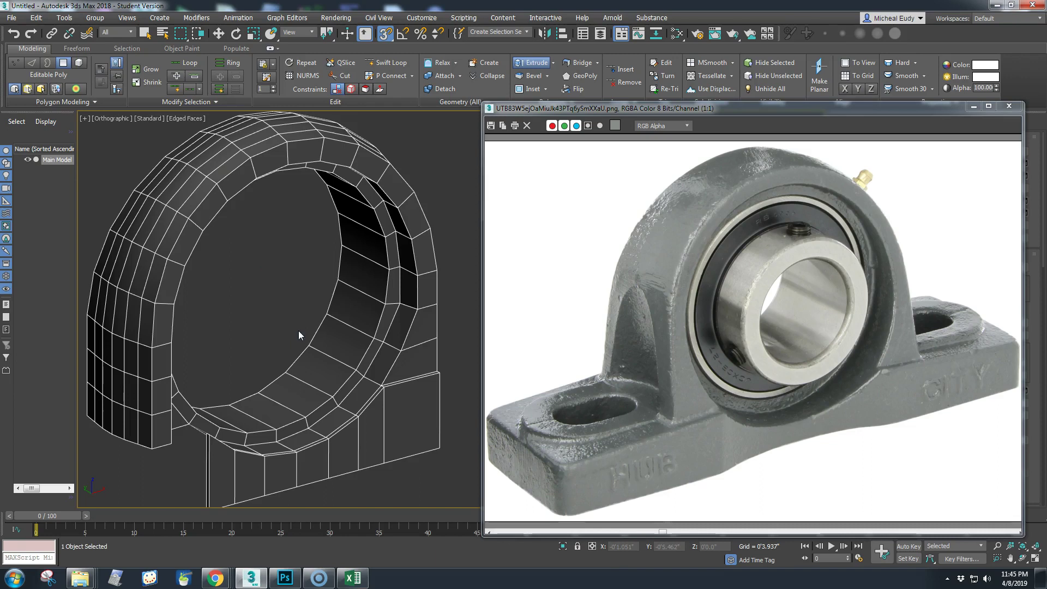
drag(564, 108, 991, 124)
alt+middle_drag(451, 257, 423, 421)
scroll(432, 307, up, 5)
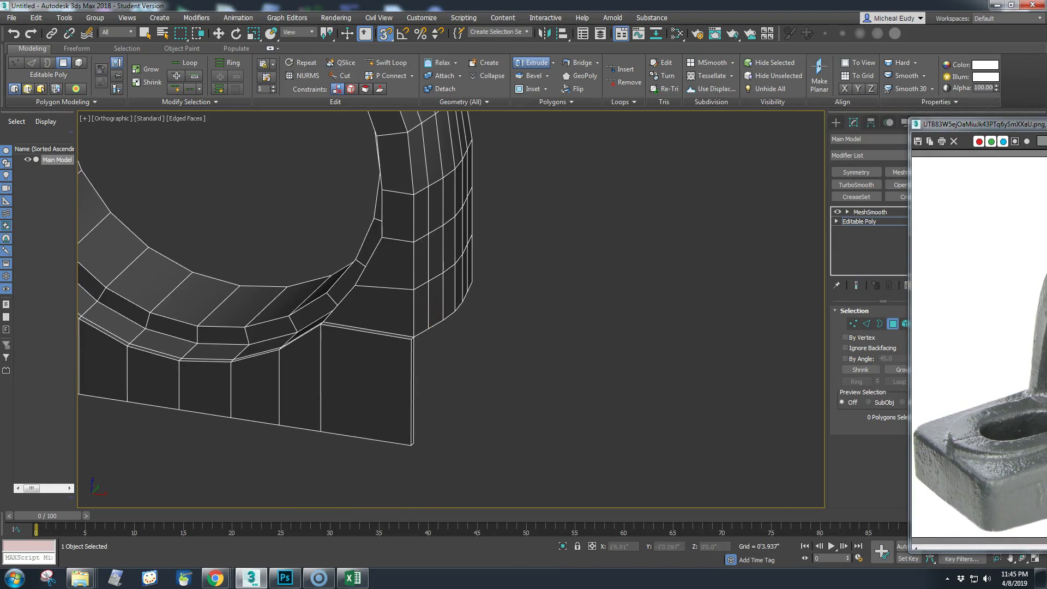
Leave the Extrude tool and select the continuous run of seven bottom edges on the positive-X leg
click(426, 327)
right_click(649, 322)
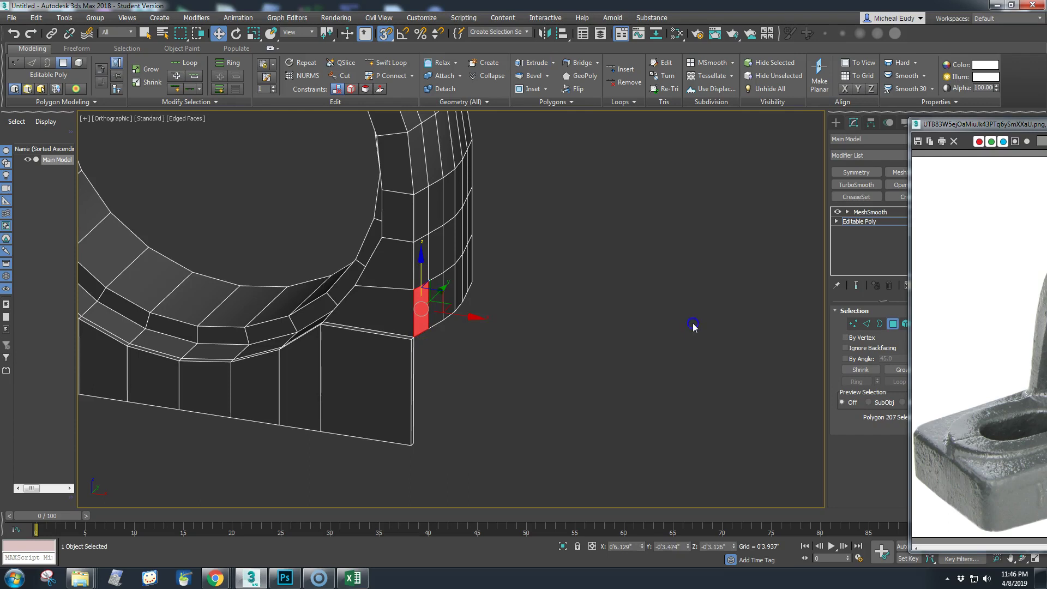
key(2)
click(436, 324)
double_click(437, 323)
scroll(468, 368, up, 3)
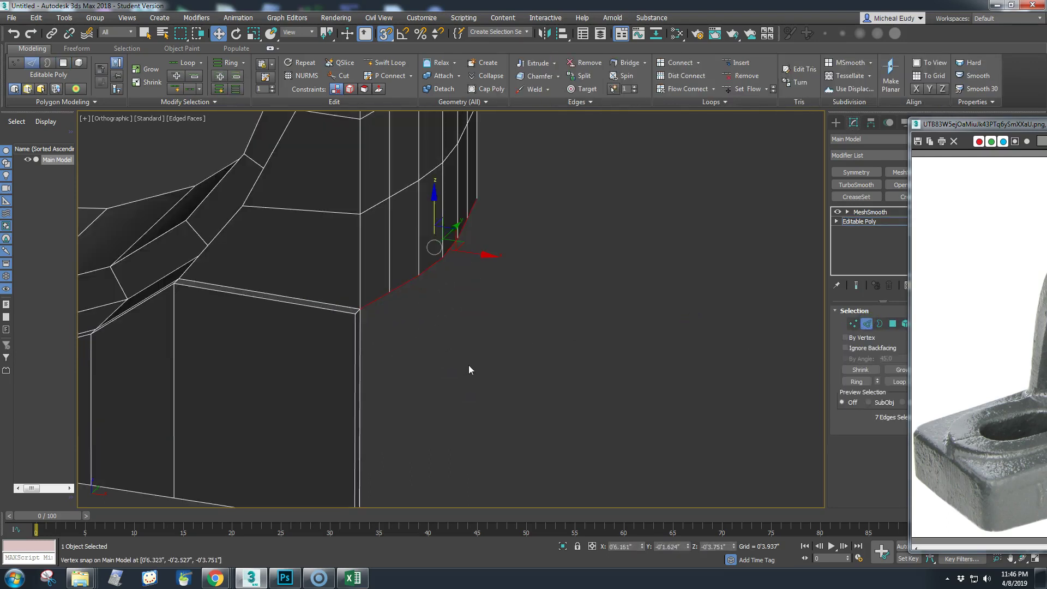
Try to extrude the leg's bottom edges along X together with the base's vertical end edge, and undo the extrusion
ctrl+click(360, 369)
scroll(405, 361, down, 2)
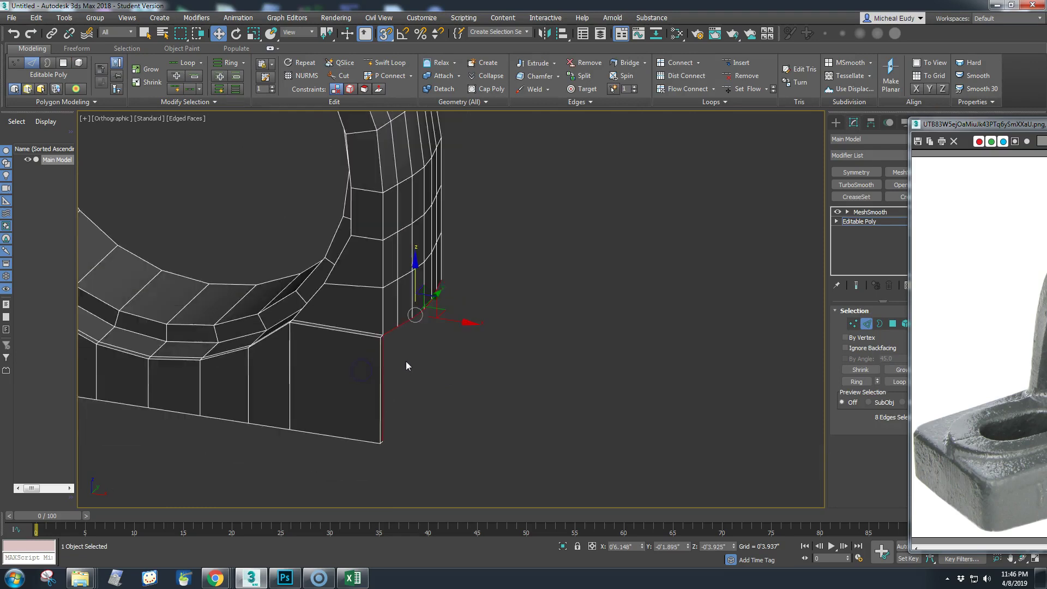
alt+middle_drag(406, 366, 416, 370)
shift+drag(468, 339, 561, 357)
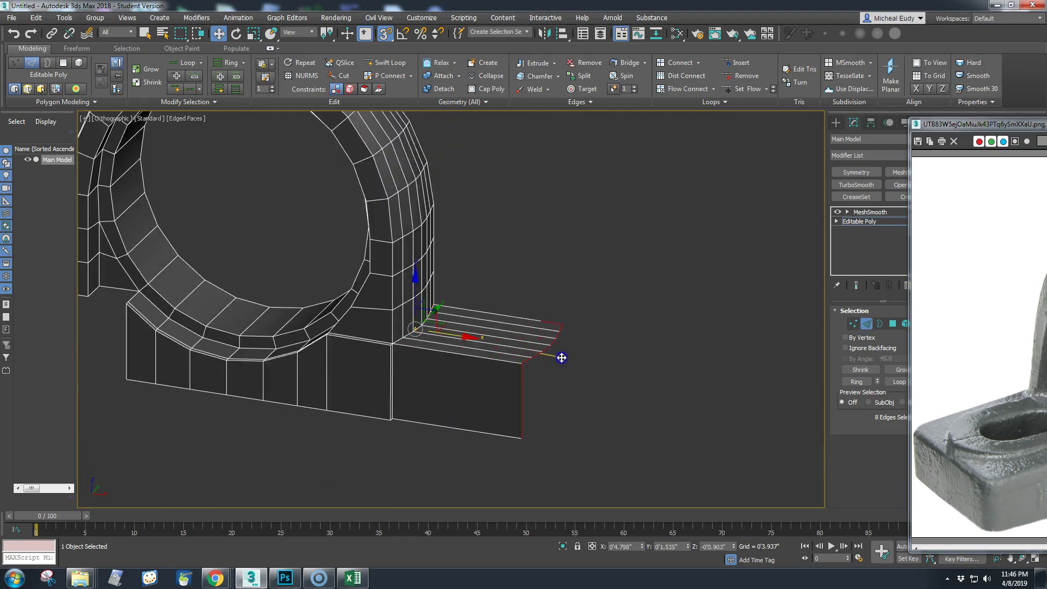
shift+drag(562, 358, 562, 360)
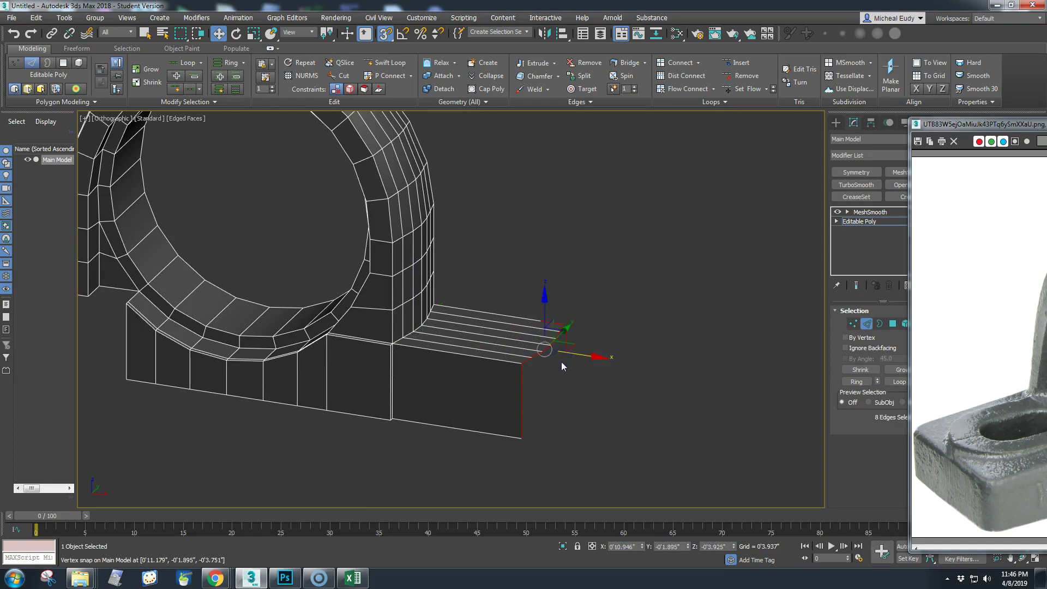
key(ctrl+z)
Extrude the leg's bottom edges along X by about 0'4.84", including the base's short corner edge and front vertical end edge
scroll(513, 360, up, 4)
middle_drag(523, 330, 533, 322)
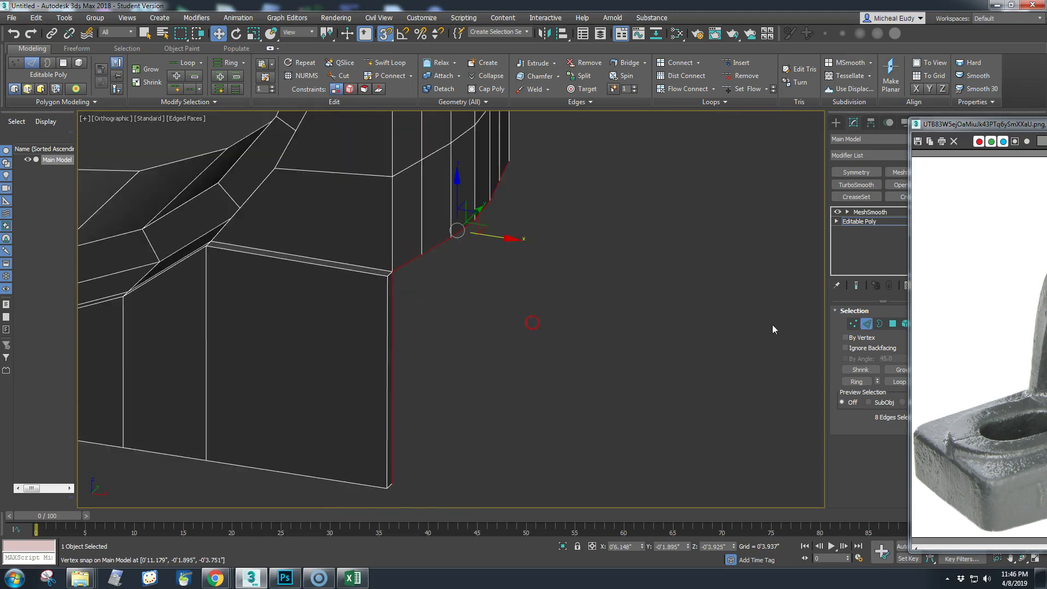
click(894, 325)
click(389, 339)
click(448, 345)
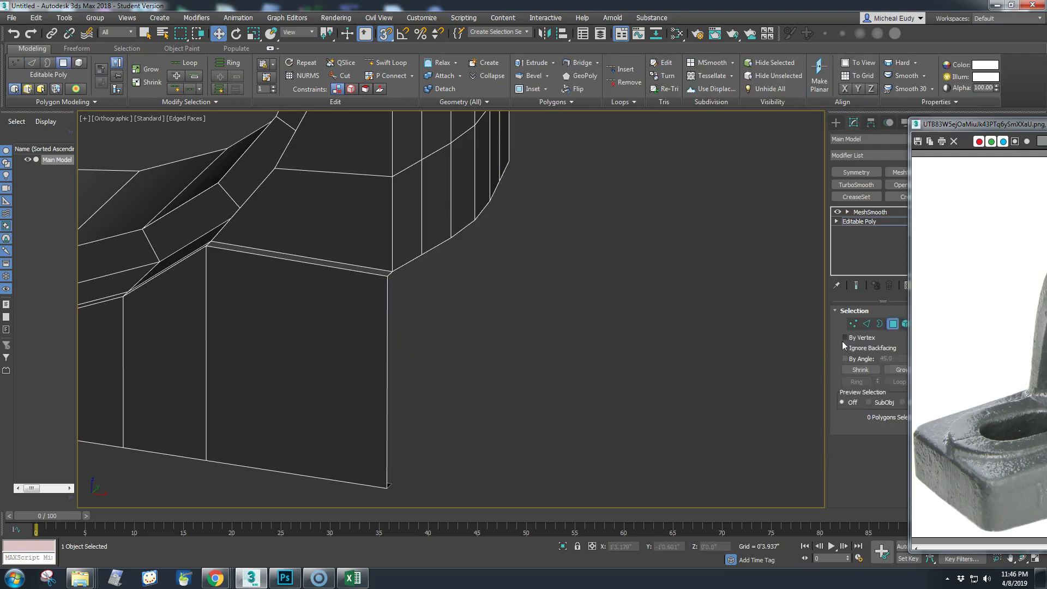
click(867, 325)
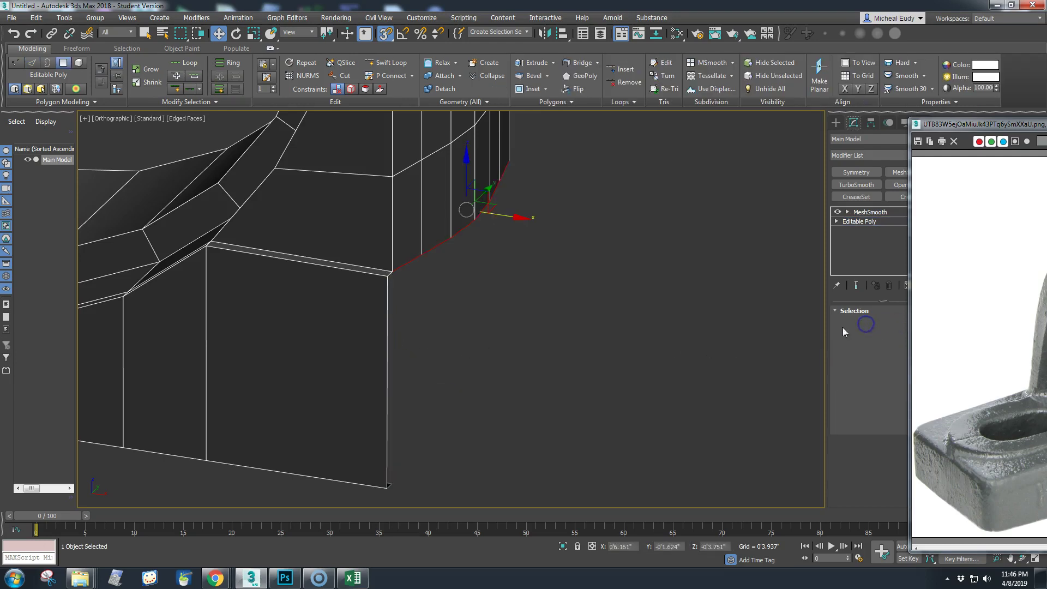
scroll(398, 287, up, 2)
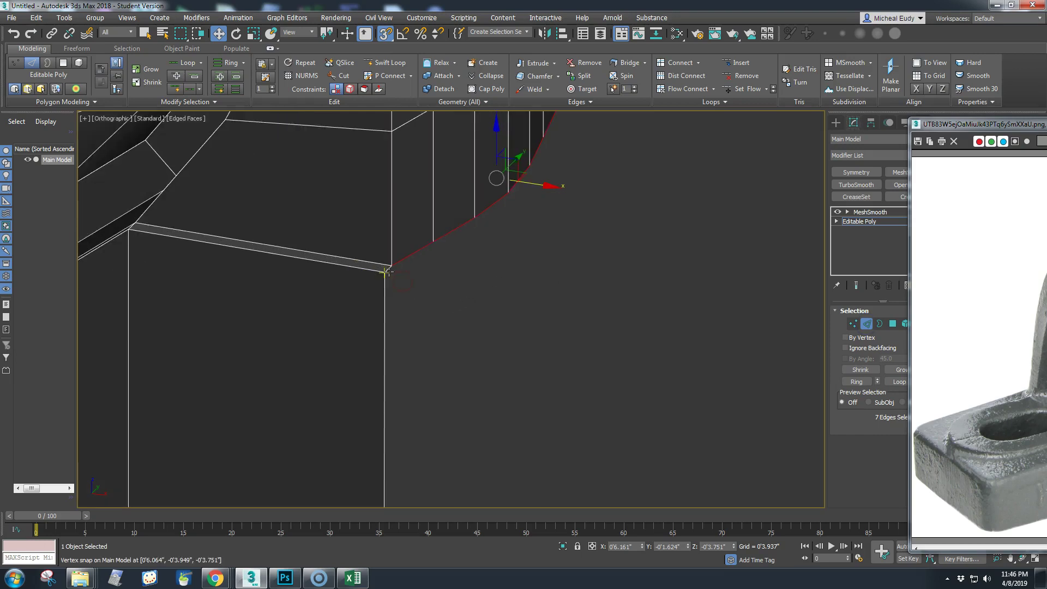
scroll(392, 274, up, 3)
right_click(384, 265)
key(w)
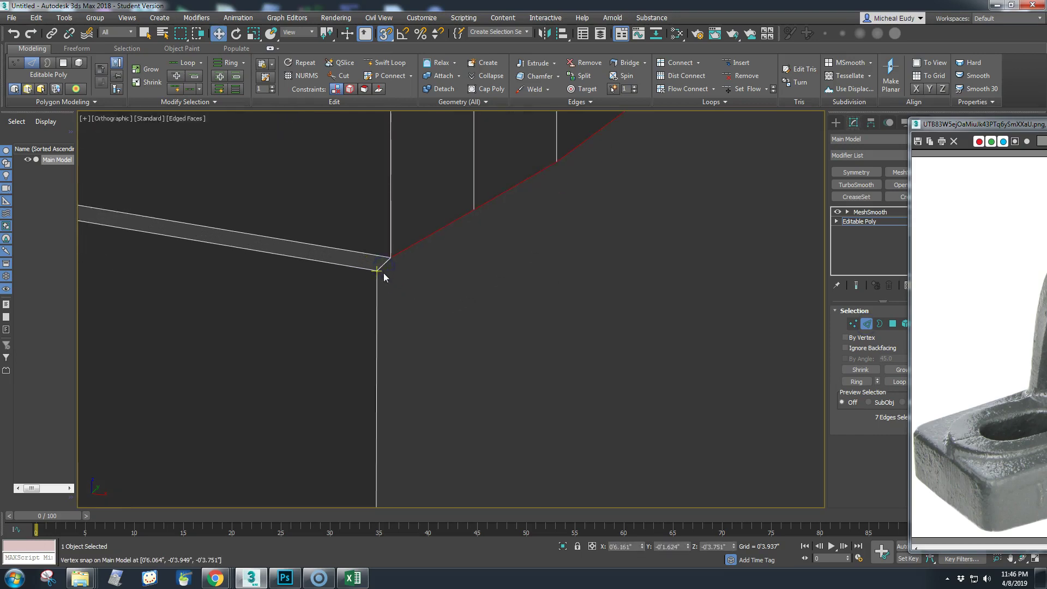
ctrl+click(382, 294)
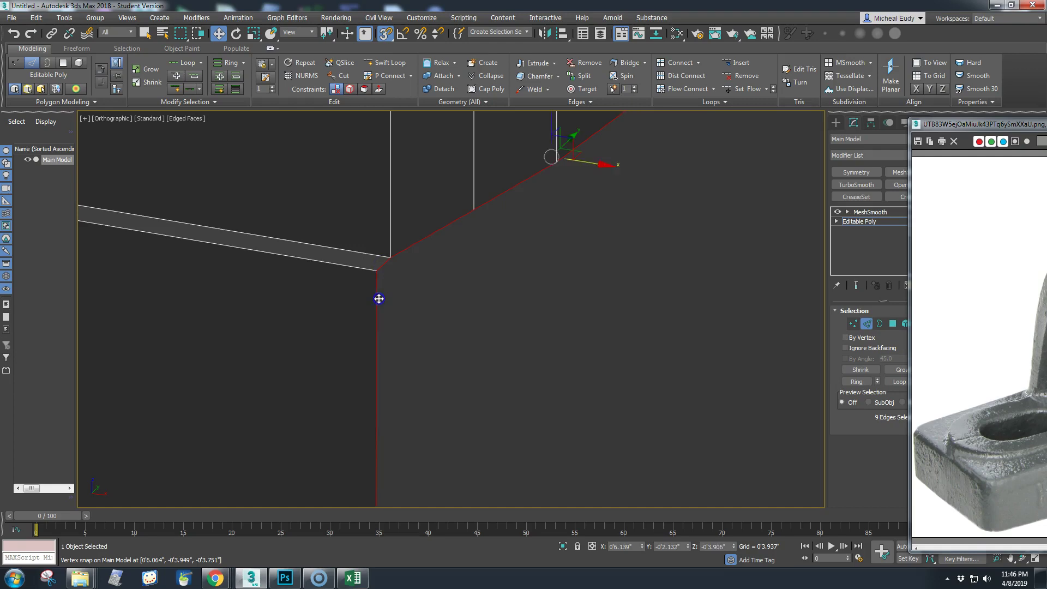
scroll(521, 299, down, 3)
shift+drag(584, 256, 681, 314)
scroll(589, 313, down, 4)
middle_drag(595, 322, 561, 347)
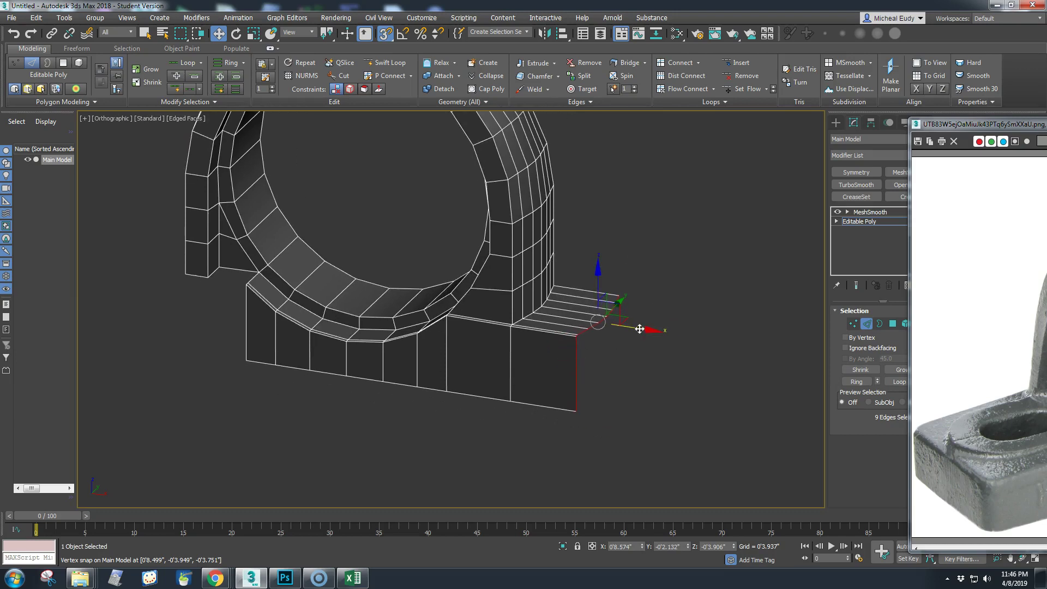
drag(639, 329, 676, 339)
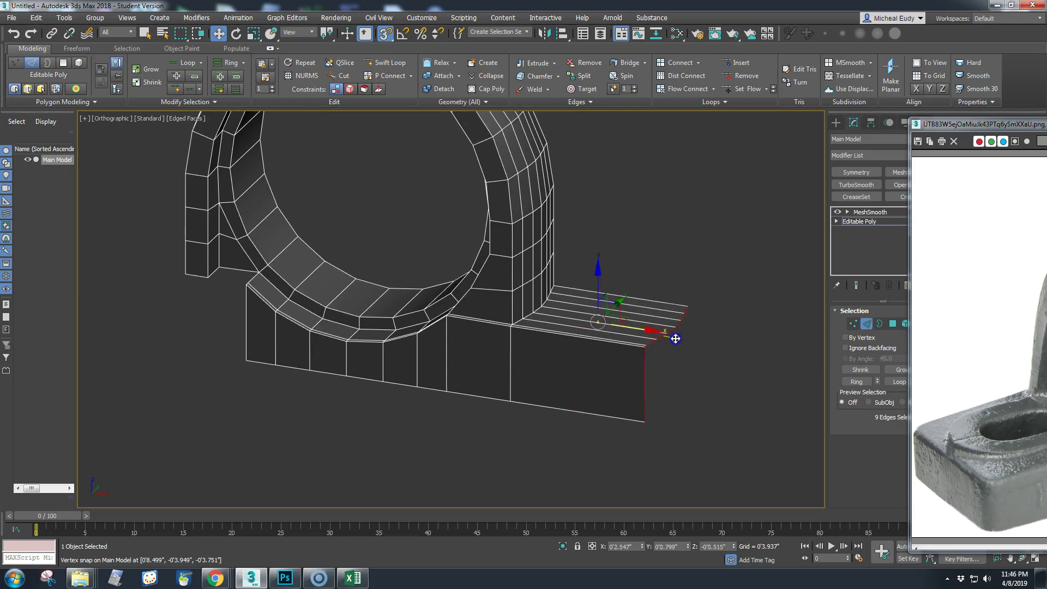
Move the reference image aside and delete all polygons on the model's negative-X half in the Front view
scroll(515, 371, down, 3)
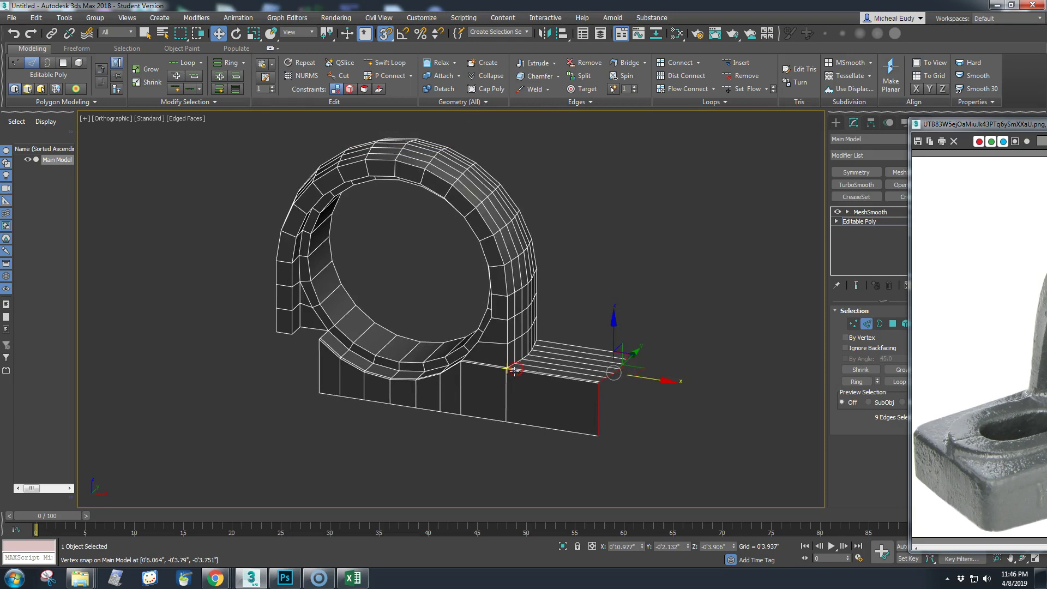
mouse_move(533, 371)
alt+middle_down()
mouse_move(571, 351)
mouse_move(551, 368)
alt+middle_up()
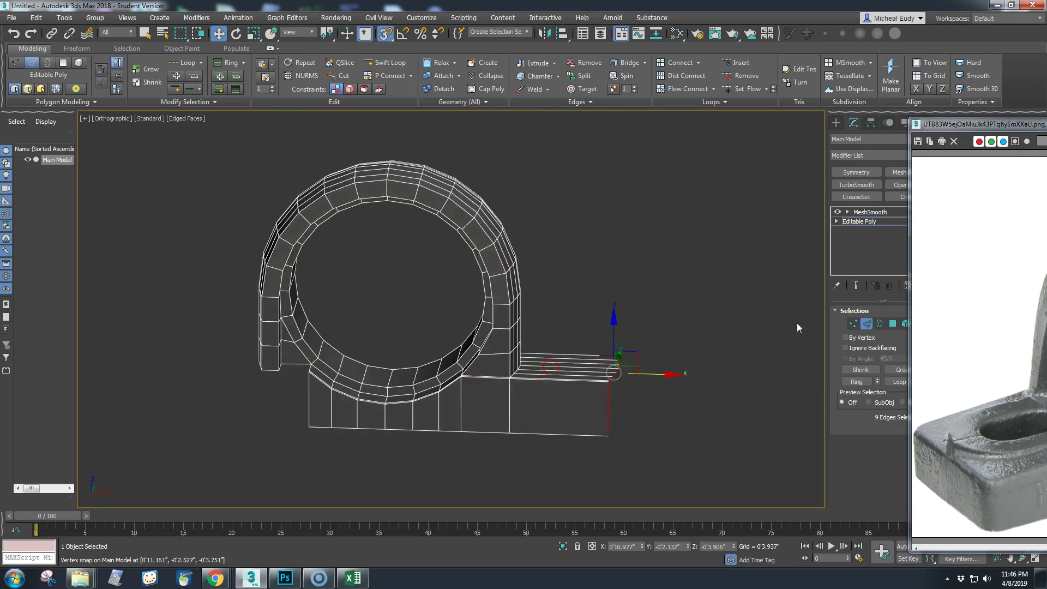
drag(938, 125, 1046, 130)
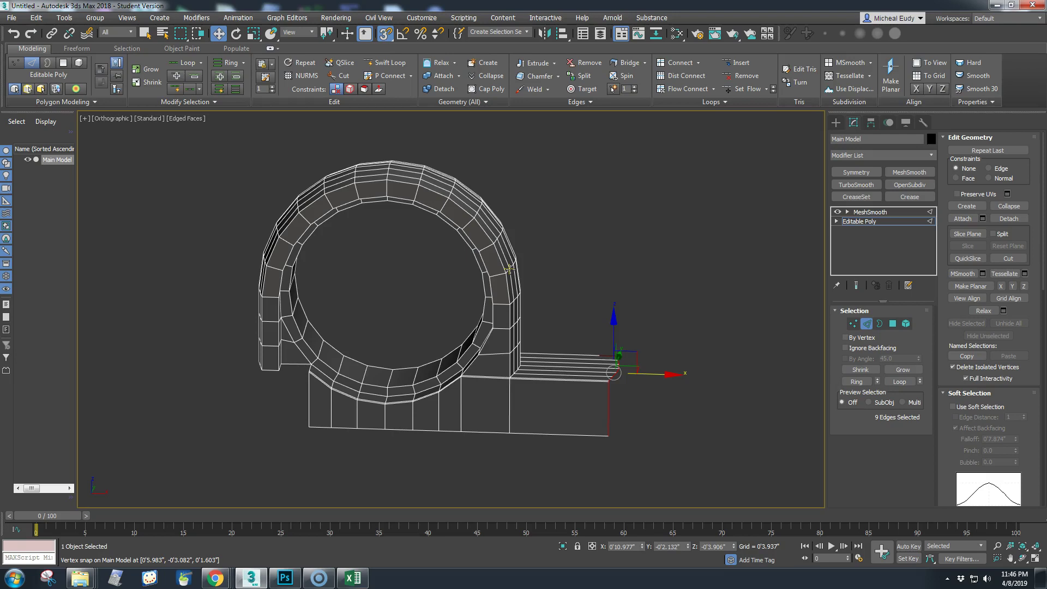
middle_drag(394, 292, 460, 337)
key(f)
scroll(473, 347, up, 10)
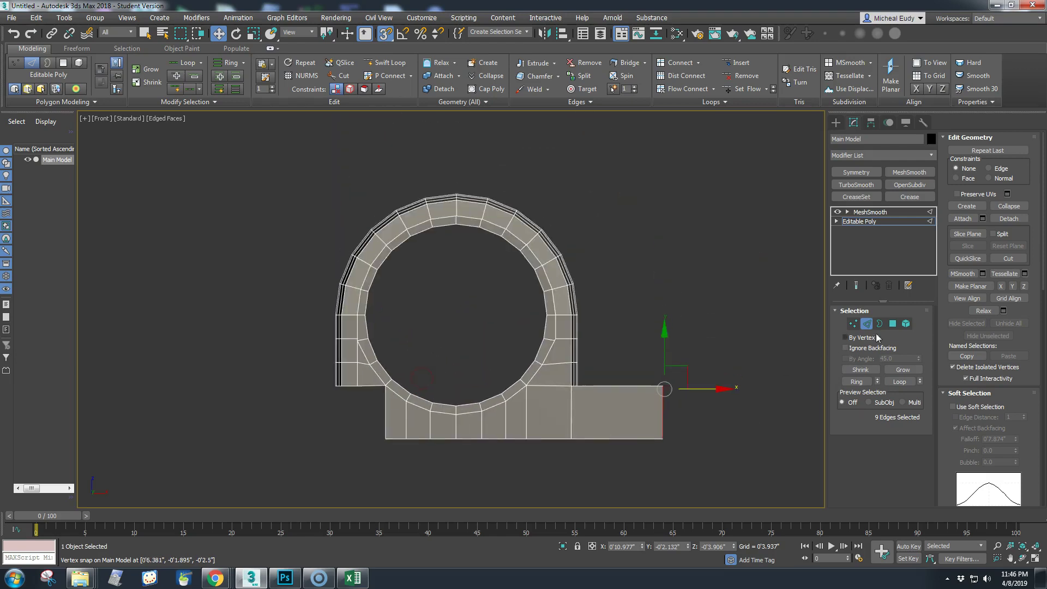
click(893, 324)
drag(324, 146, 445, 476)
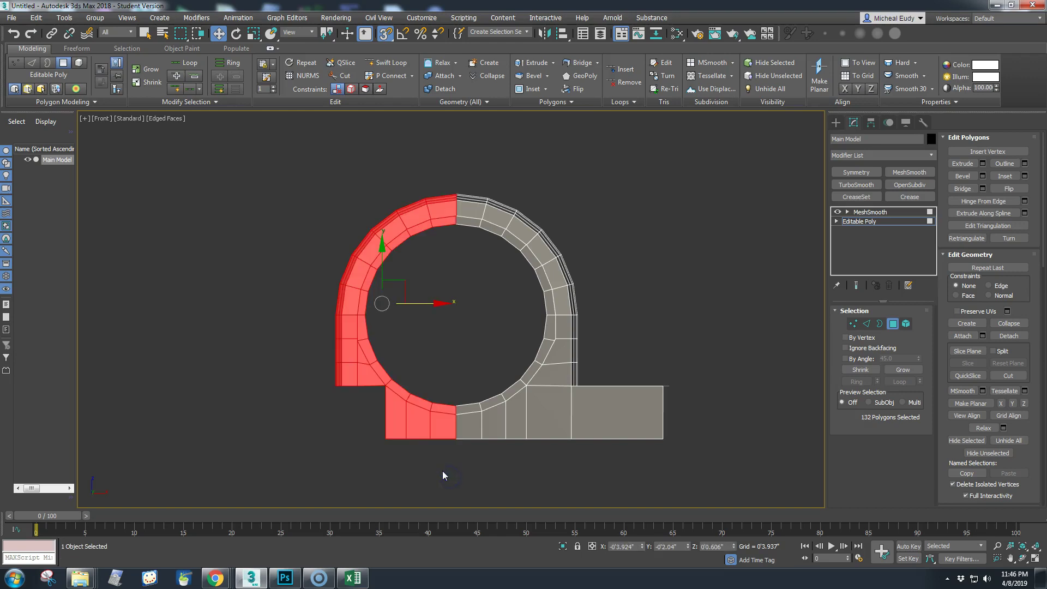
key(Delete)
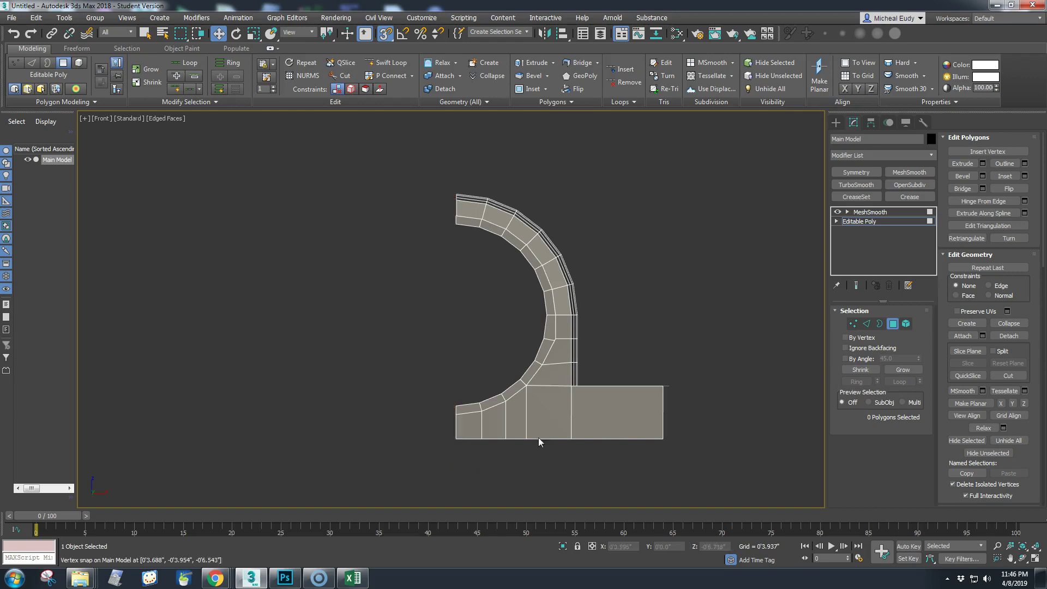
Leave polygon editing and add a Symmetry modifier above Editable Poly to mirror the remaining half across X
click(894, 324)
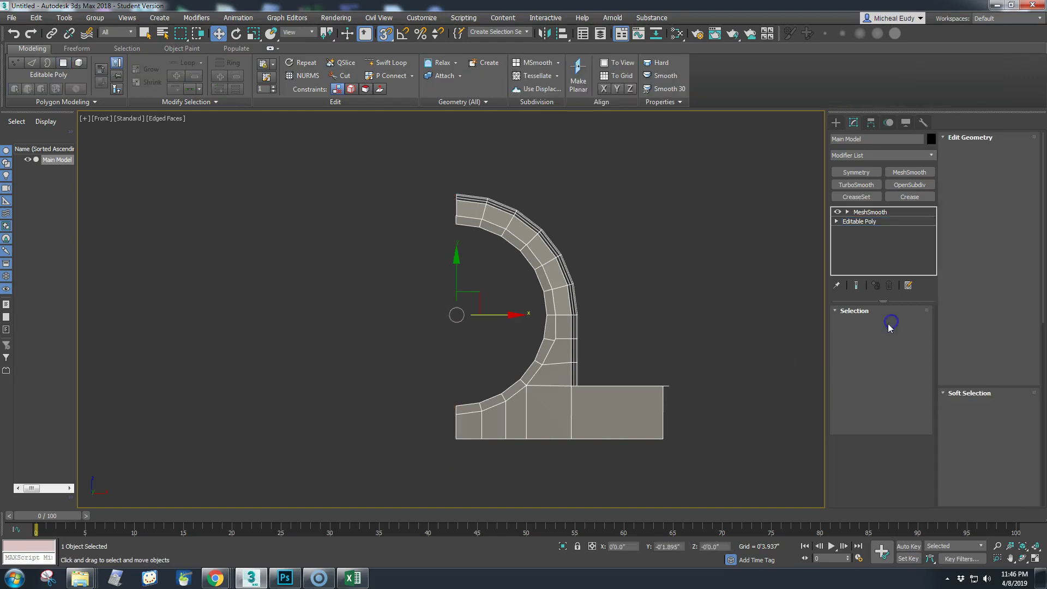
click(932, 157)
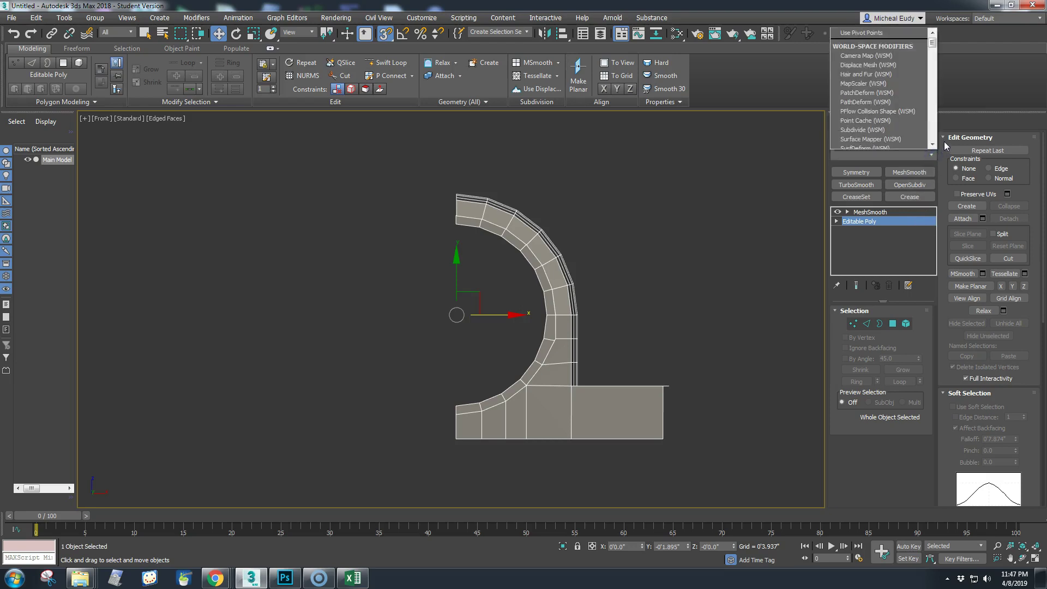
click(938, 166)
click(931, 156)
drag(934, 197, 933, 430)
click(860, 379)
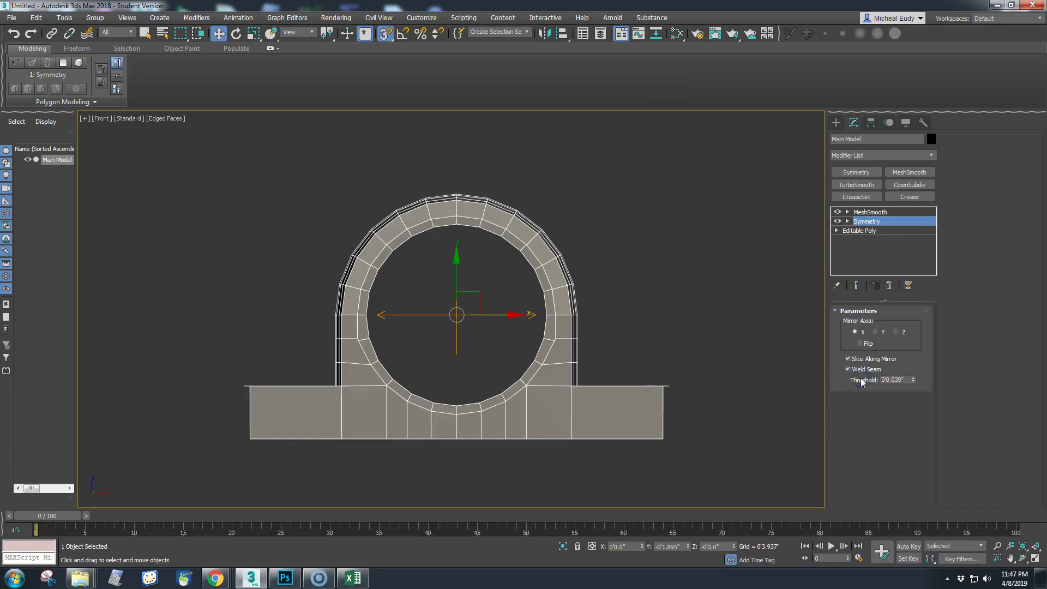
Examine the mirrored model from several angles, with Symmetry and with MeshSmooth applied, and return to the Editable Poly level
middle_drag(518, 335, 502, 348)
alt+drag(457, 344, 440, 355)
alt+middle_drag(441, 356, 407, 338)
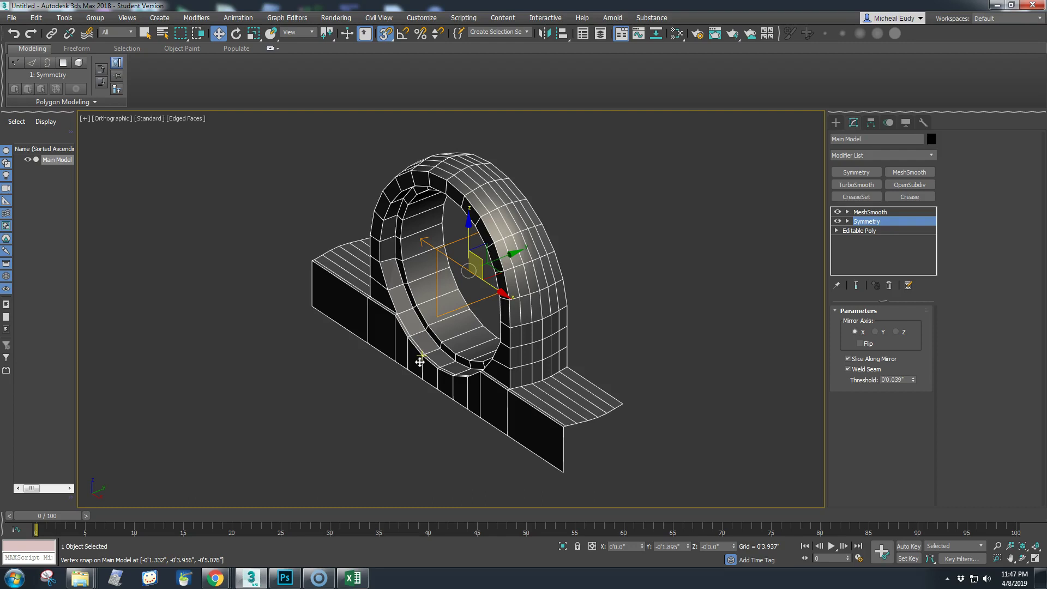
alt+middle_drag(264, 465, 311, 443)
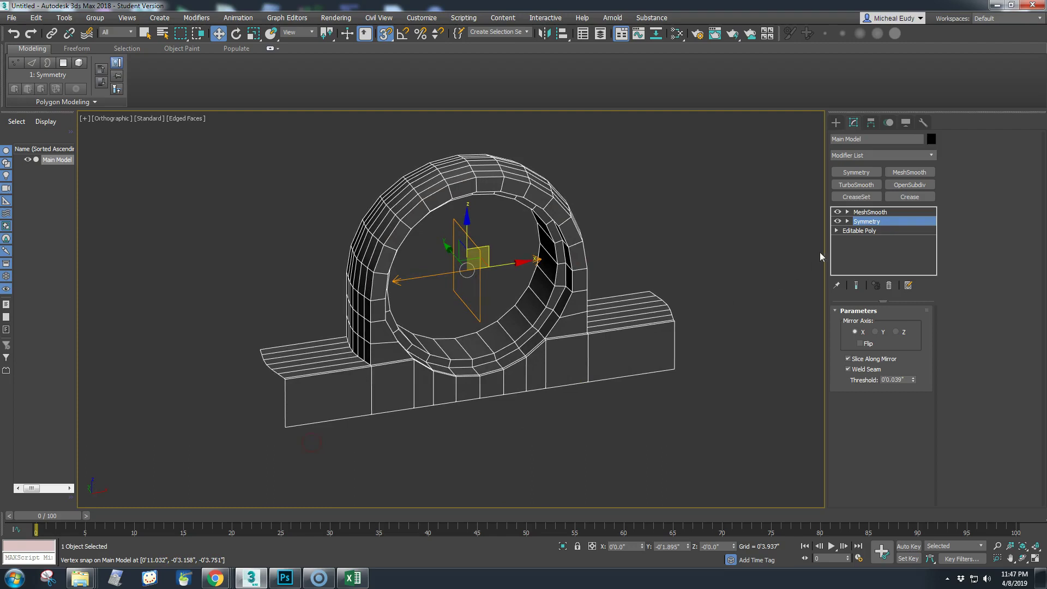
click(867, 212)
alt+middle_drag(537, 311, 432, 318)
scroll(444, 385, up, 4)
click(855, 232)
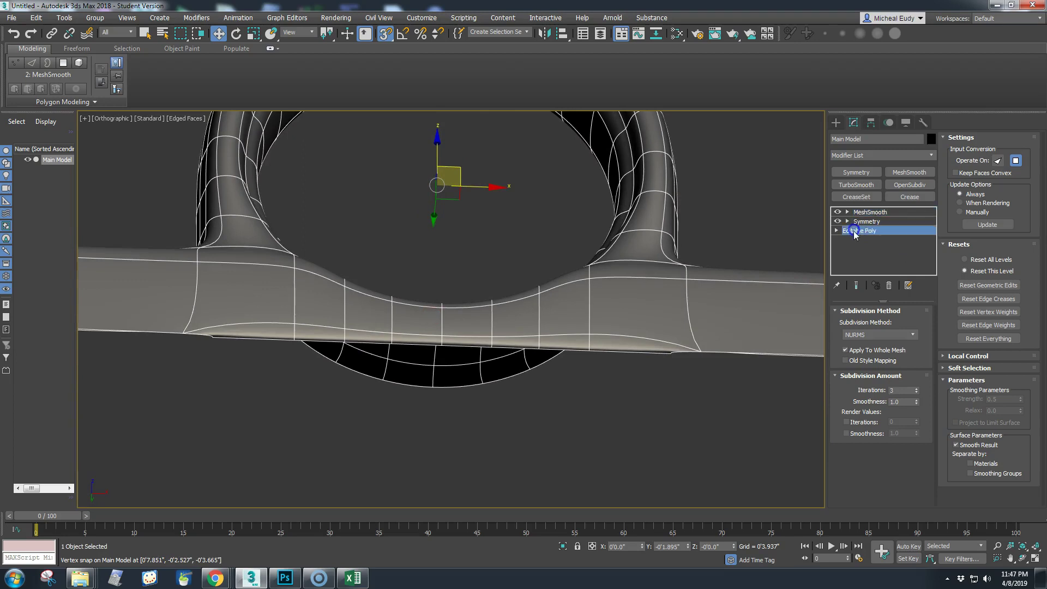
Delete the loop of narrow polygons along the base's front bottom edge, then return to the MeshSmooth level
alt+middle_drag(687, 330, 655, 386)
scroll(671, 278, up, 2)
scroll(654, 386, up, 2)
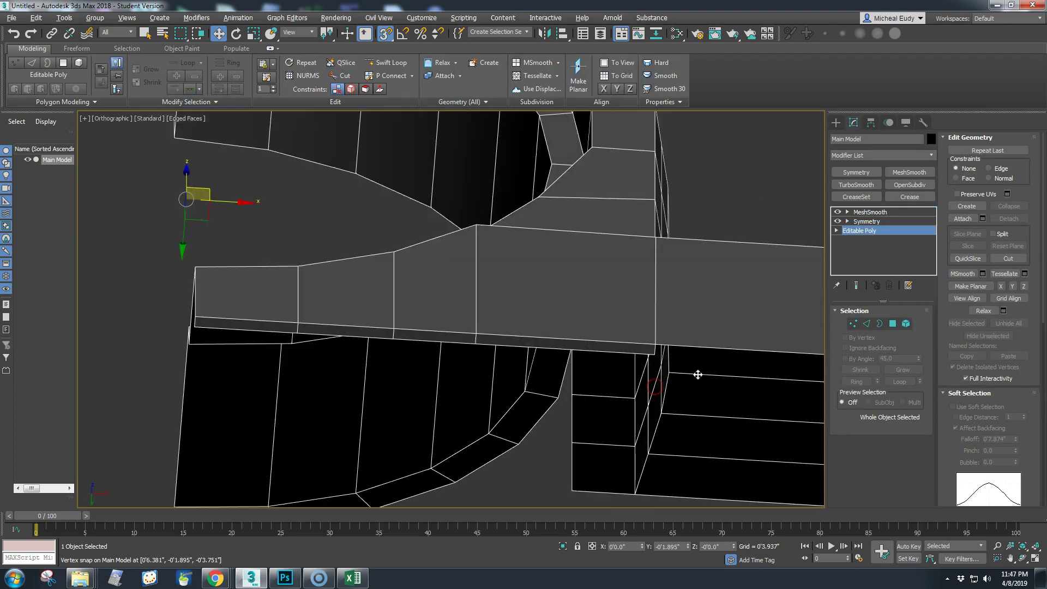
click(899, 324)
click(587, 344)
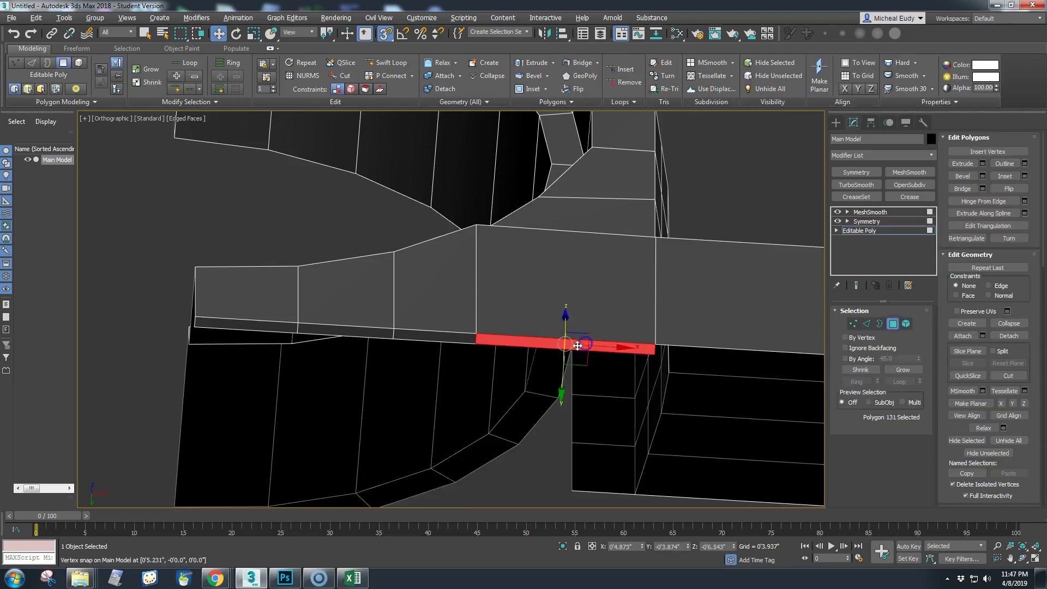
shift+click(433, 340)
key(Delete)
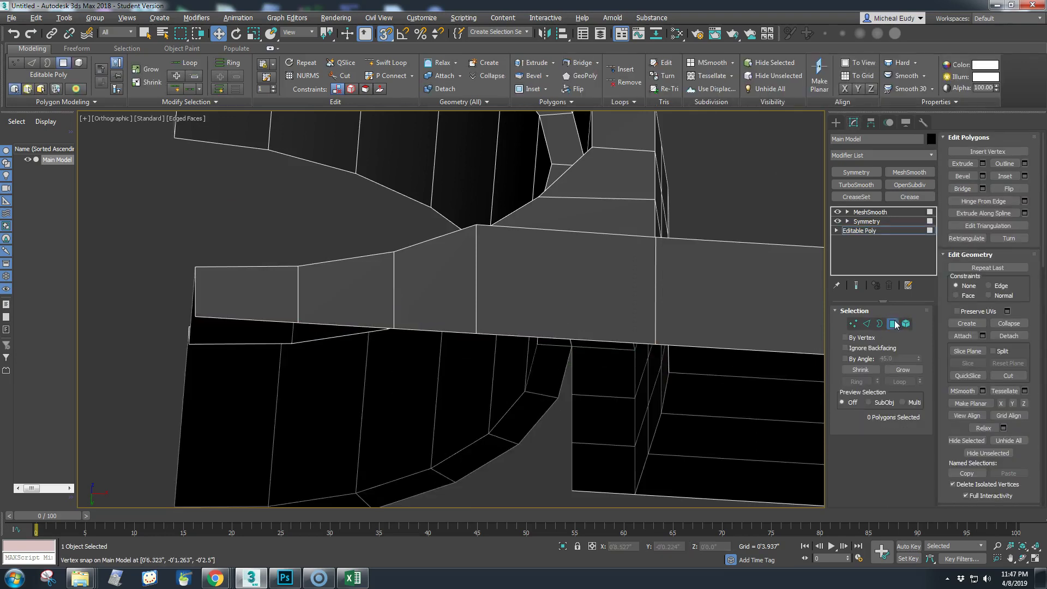
click(896, 325)
click(871, 212)
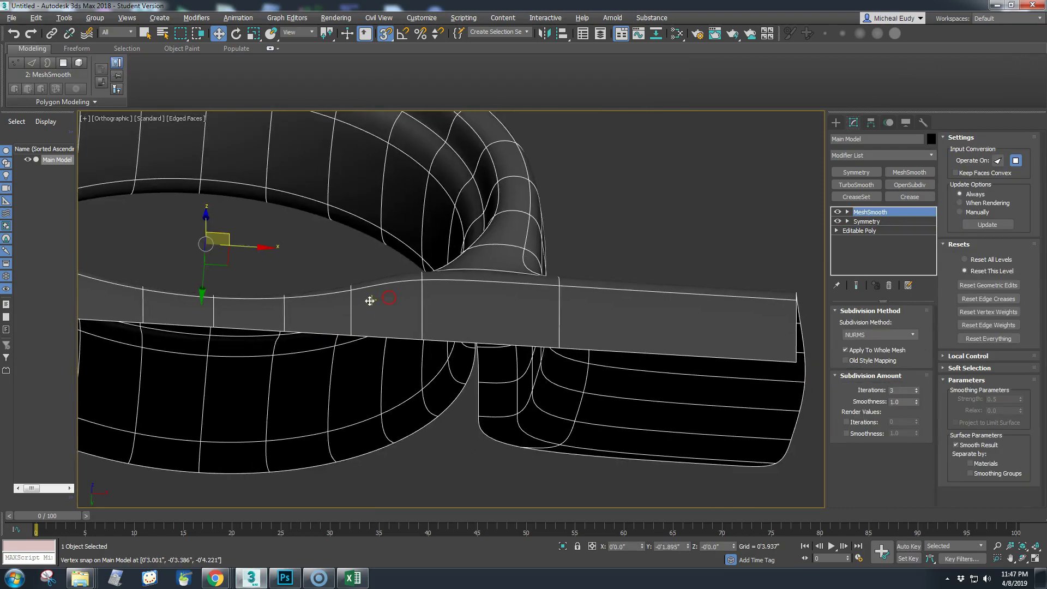
Switch the viewport to Perspective and hide the selection brackets and the grid around the smoothed model
scroll(370, 301, down, 6)
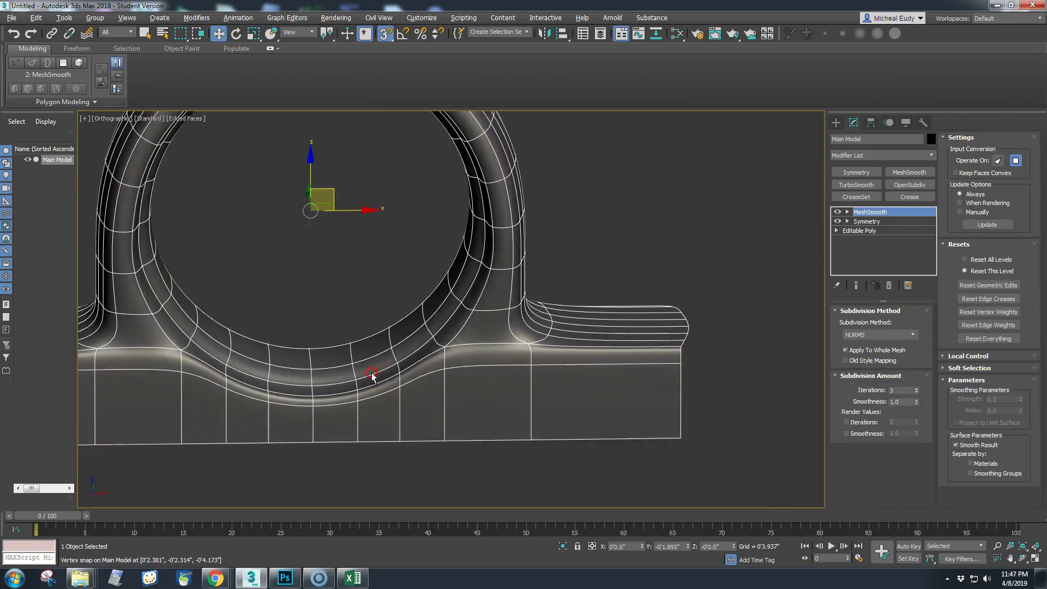
alt+middle_drag(372, 350, 475, 391)
alt+middle_drag(550, 378, 521, 340)
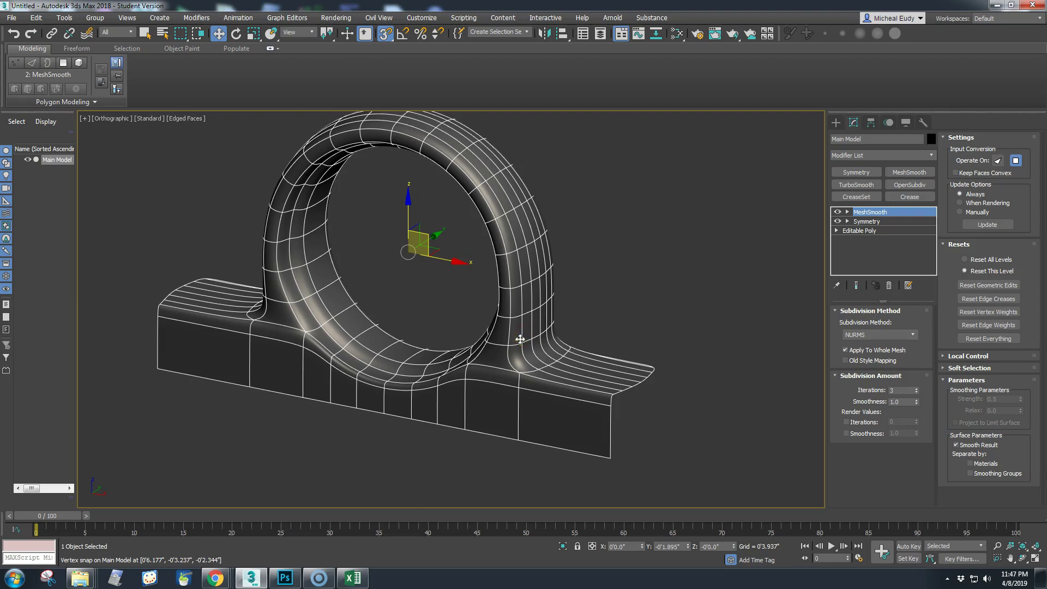
middle_drag(456, 331, 456, 331)
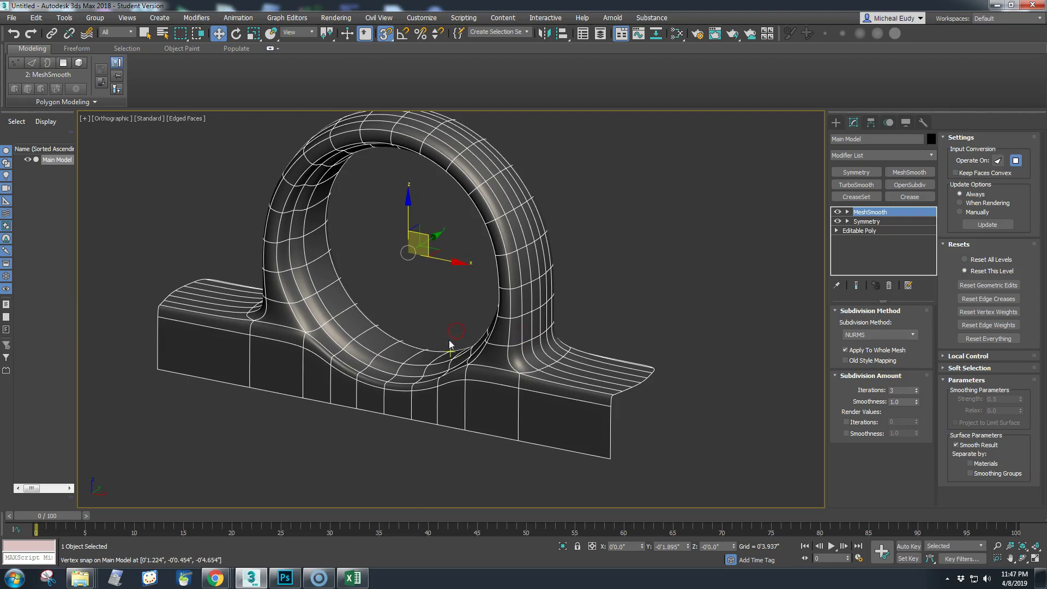
key(p)
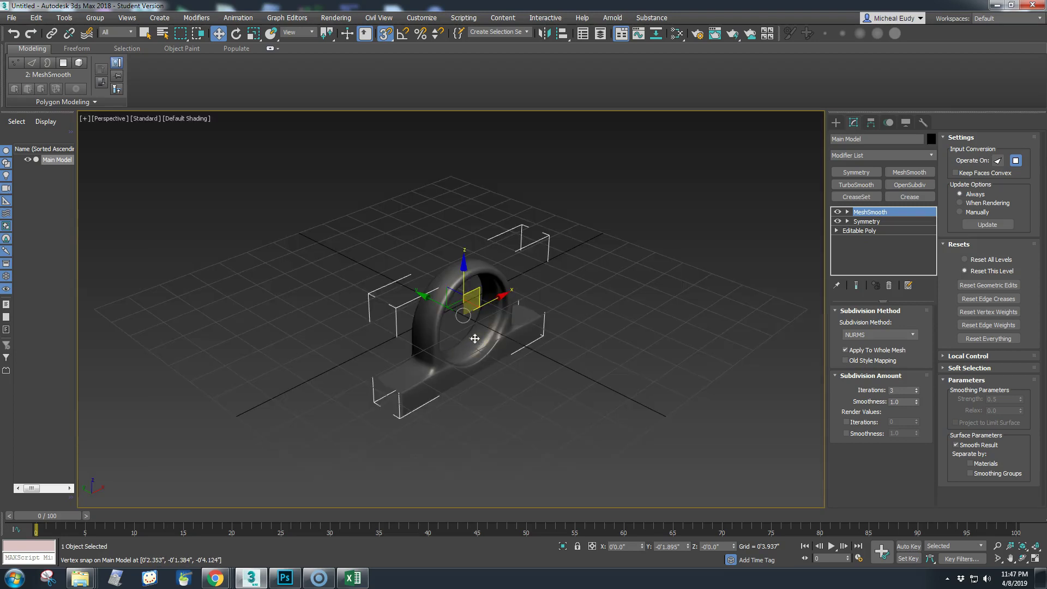
key(j)
key(g)
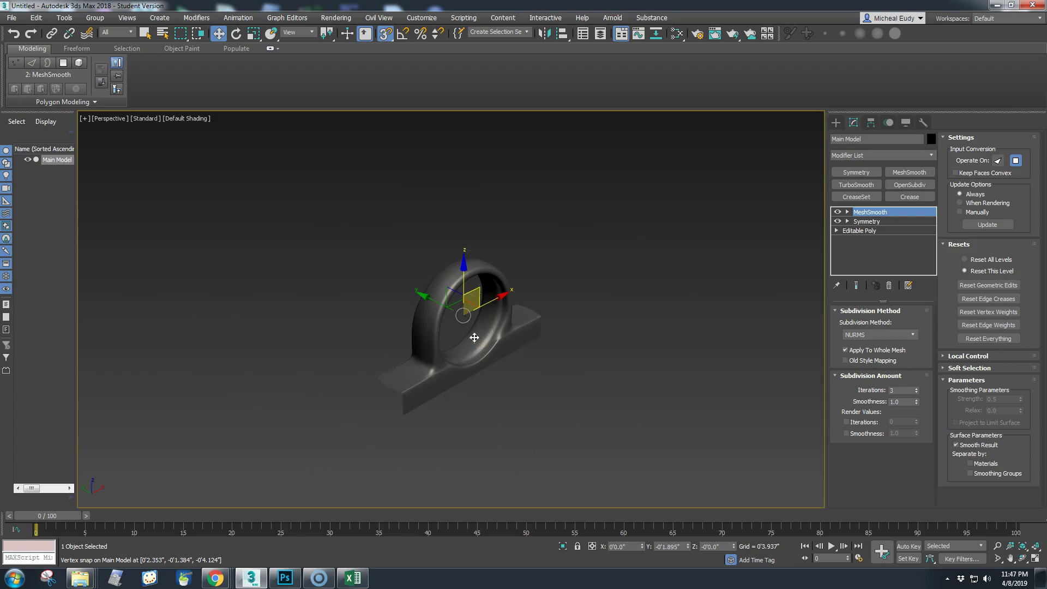
scroll(474, 339, up, 5)
middle_drag(479, 346, 516, 336)
Deselect the model and set the Perspective viewport's background to Solid Color
key(super)
click(300, 160)
click(185, 119)
mouse_move(225, 275)
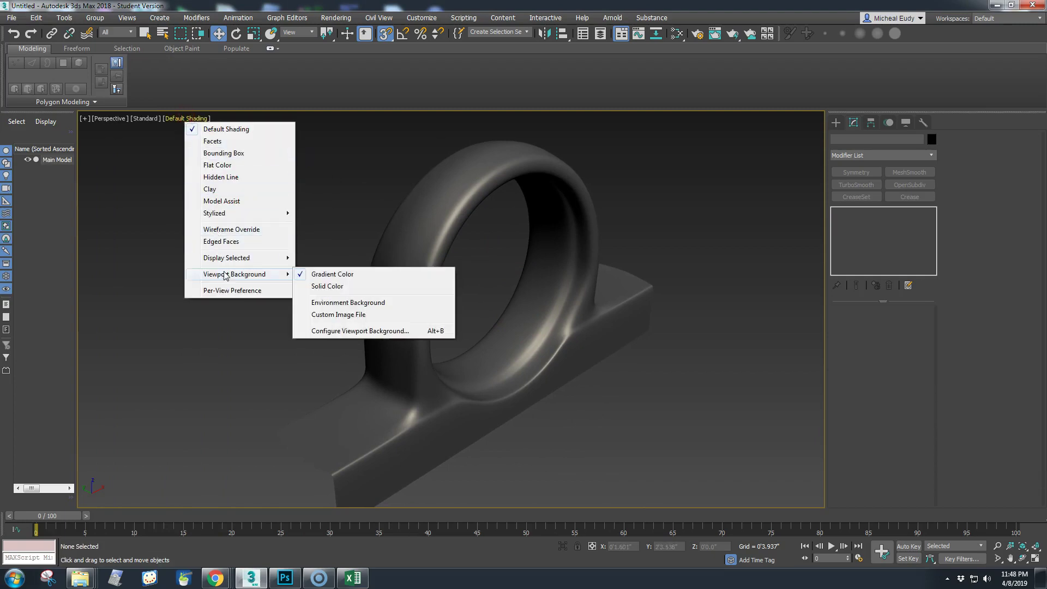
click(327, 287)
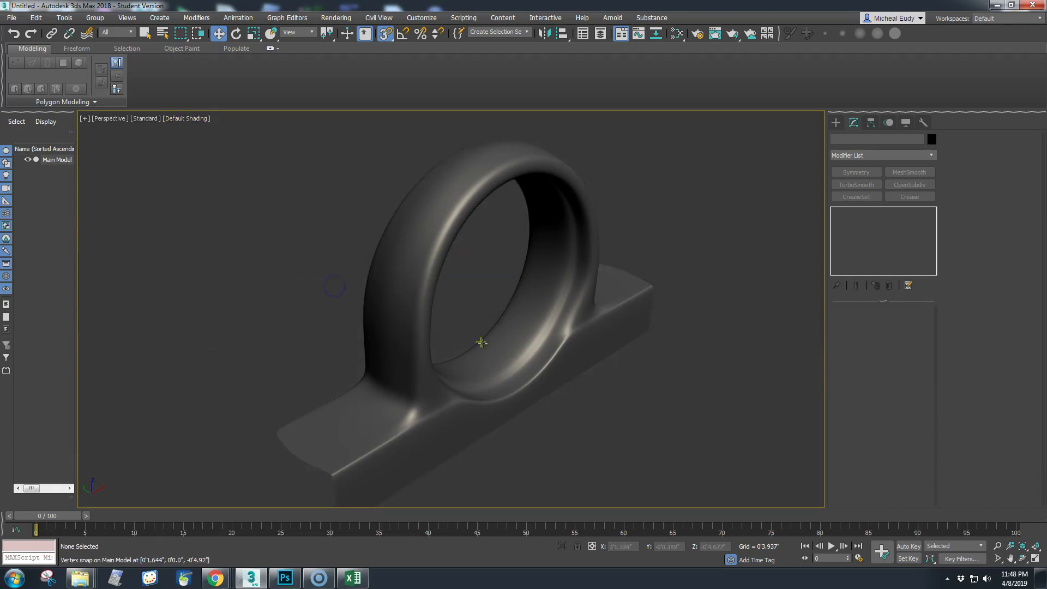
mouse_move(497, 351)
alt+middle_down()
mouse_move(480, 344)
mouse_move(575, 327)
mouse_move(488, 346)
alt+middle_up()
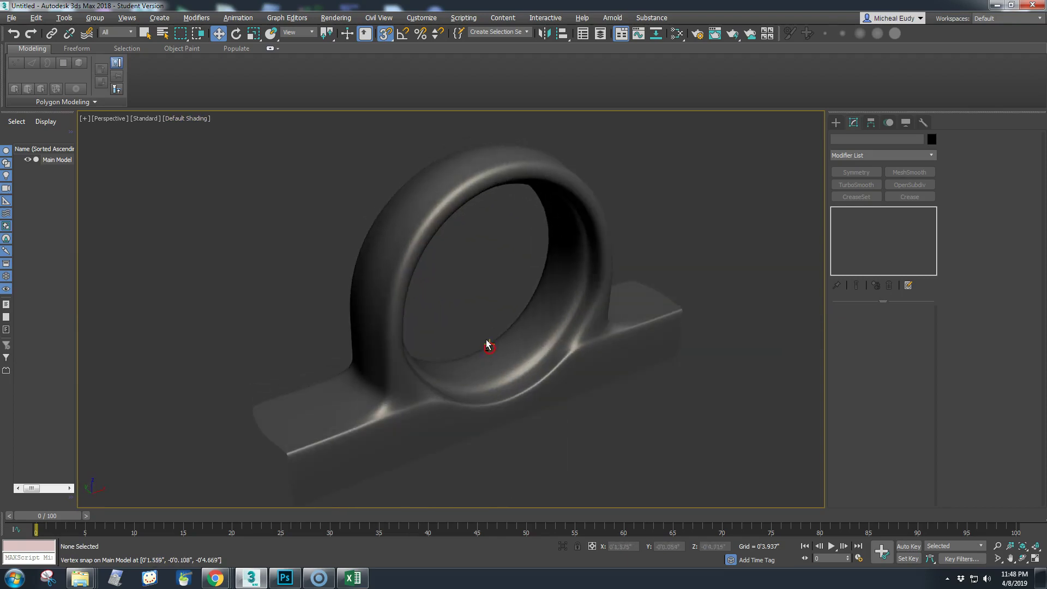
Copy the model's Symmetry modifier and paste a second one above it, below MeshSmooth
click(582, 238)
click(862, 221)
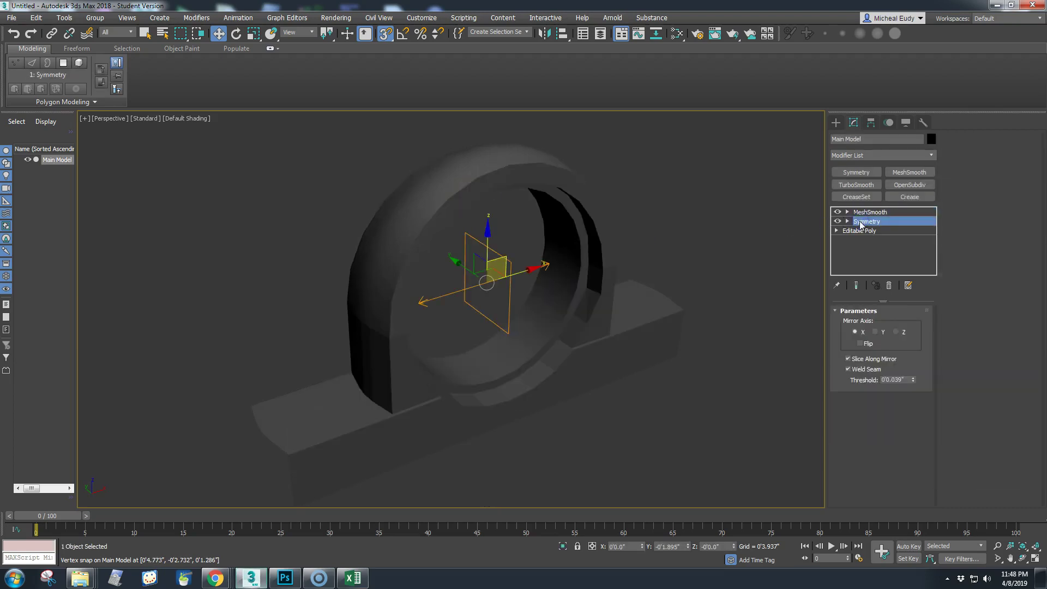
right_click(856, 220)
click(884, 267)
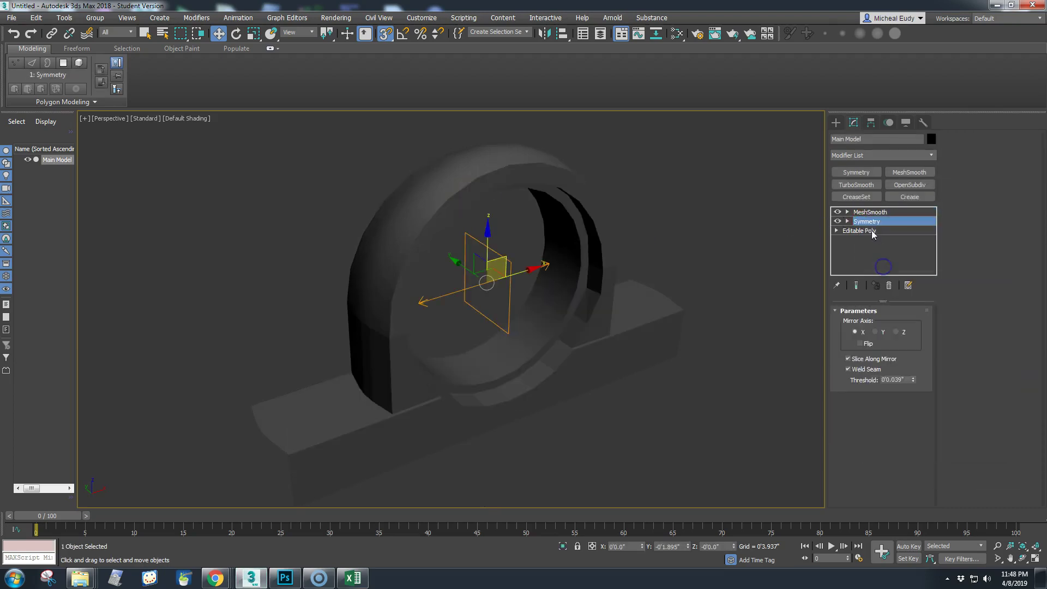
right_click(867, 224)
click(886, 275)
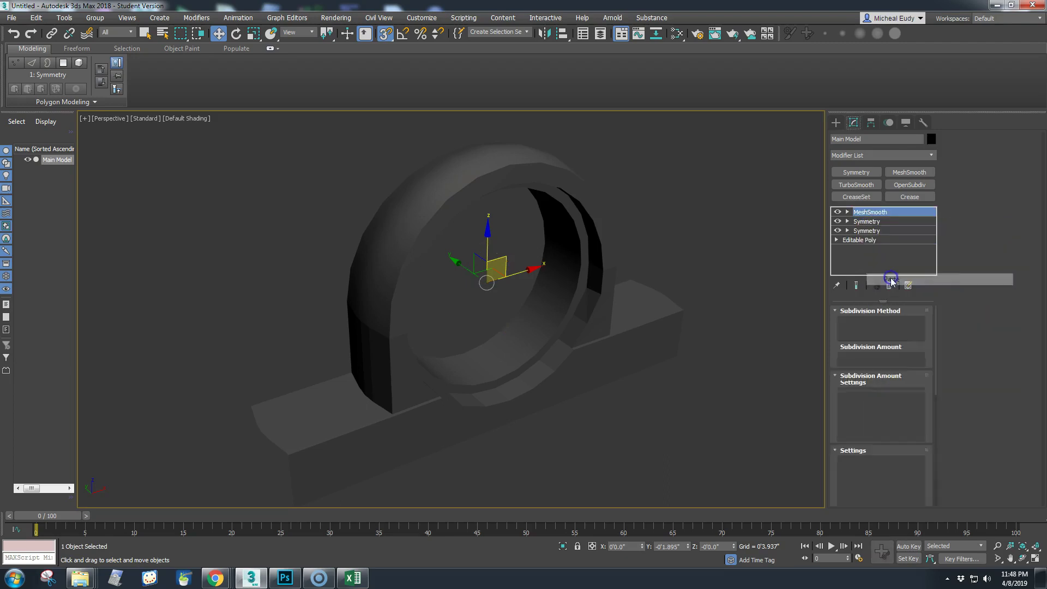
click(867, 222)
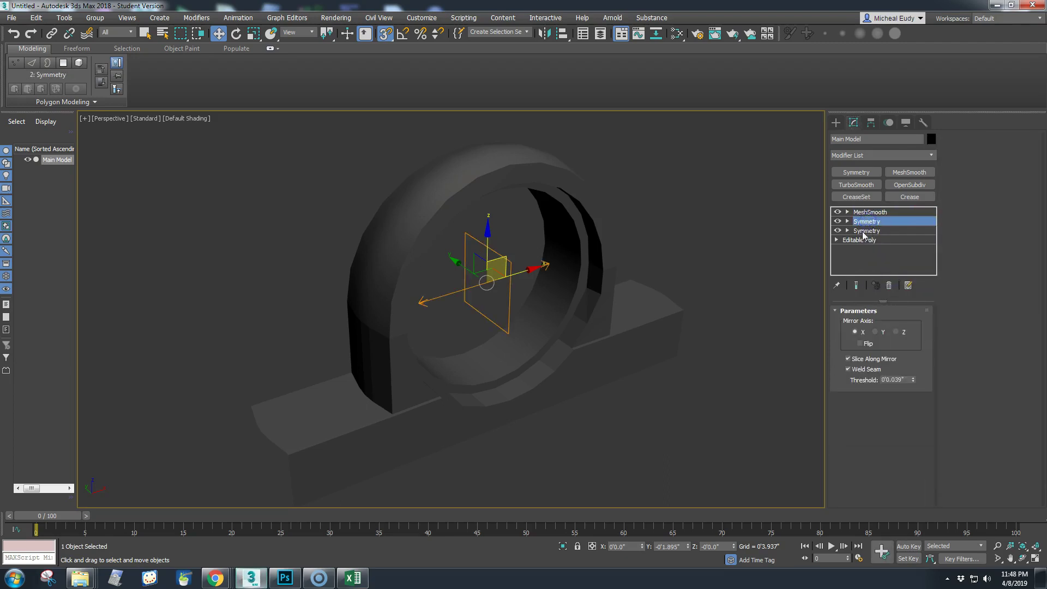
Display edged faces and set the upper Symmetry modifier's mirror axis to Z
click(859, 284)
key(F4)
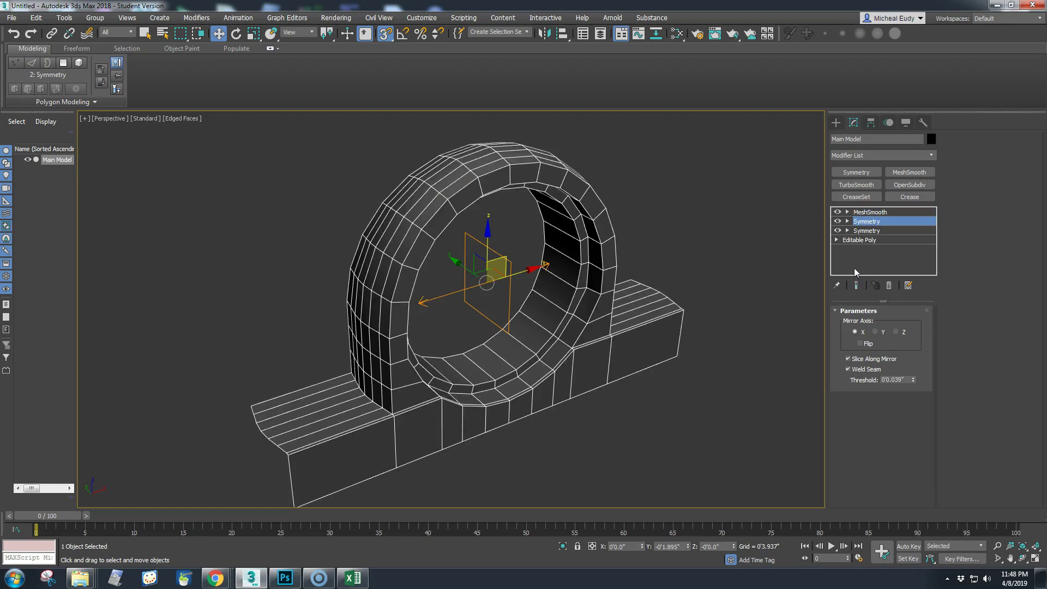
click(864, 231)
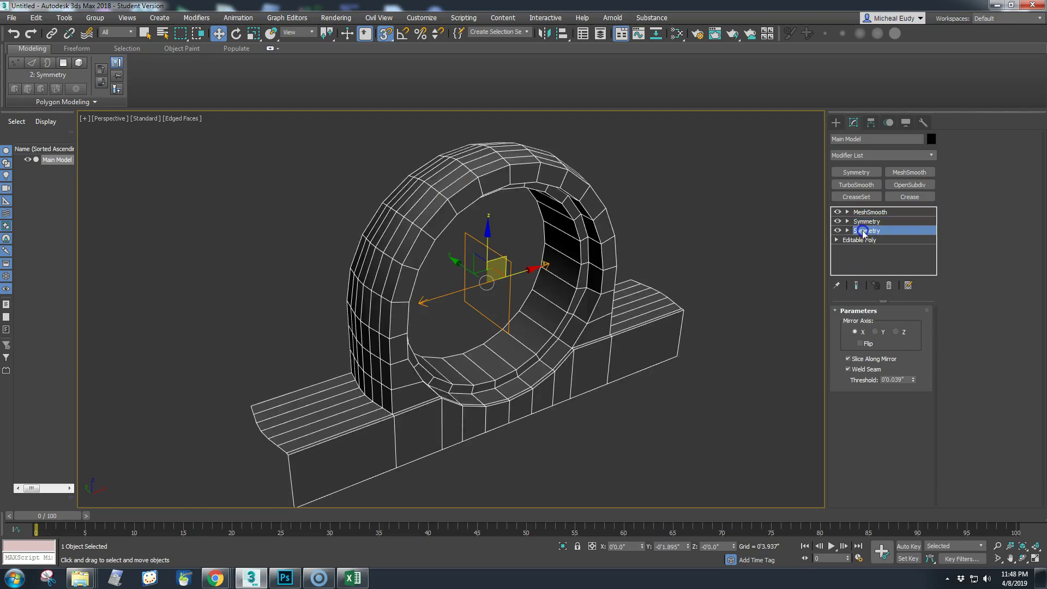
click(868, 221)
click(877, 332)
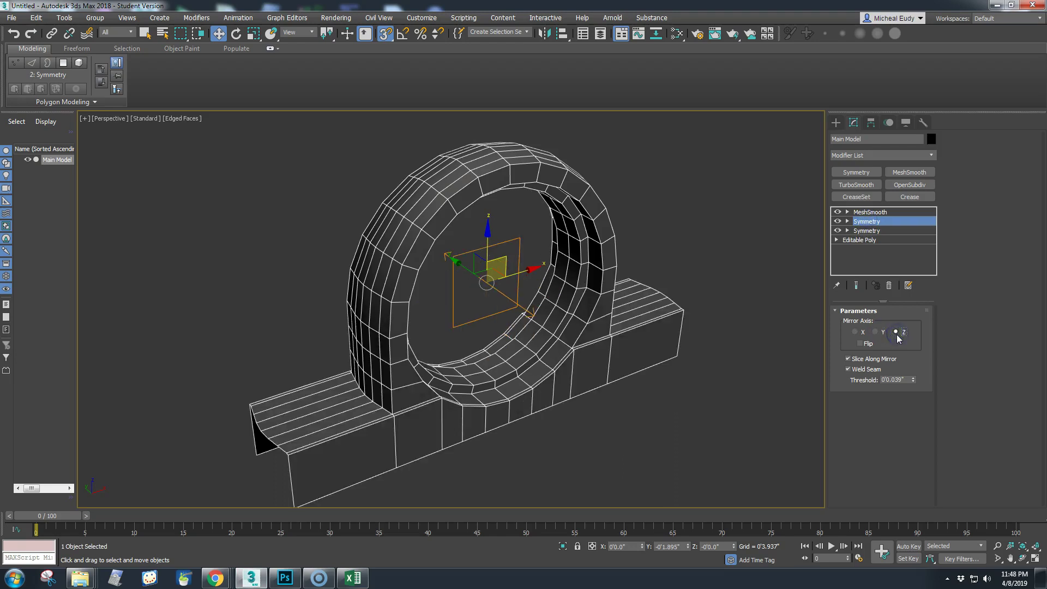
click(838, 221)
middle_drag(498, 344, 441, 341)
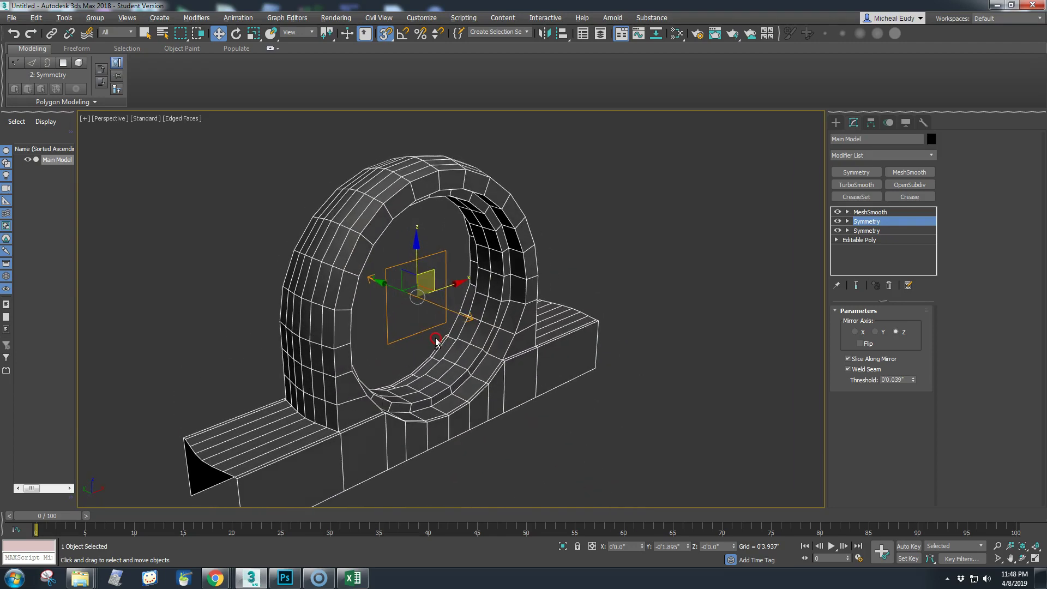
Examine the doubly mirrored model with MeshSmooth applied, both with and without edged faces, from several angles
click(863, 213)
alt+middle_drag(682, 341, 523, 349)
key(F4)
scroll(529, 312, up, 5)
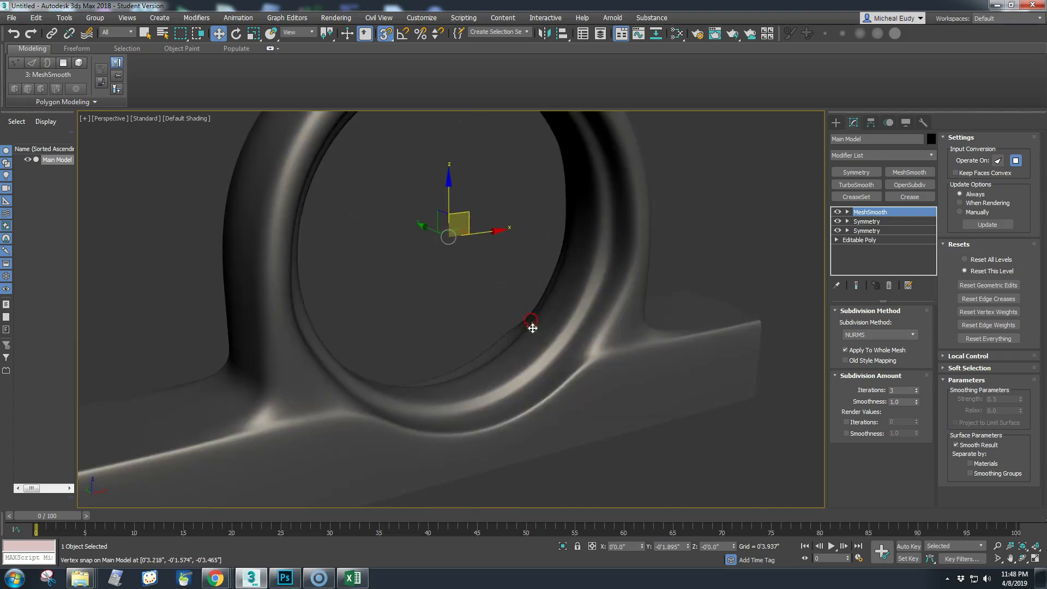
alt+middle_drag(535, 350, 527, 341)
scroll(521, 336, down, 4)
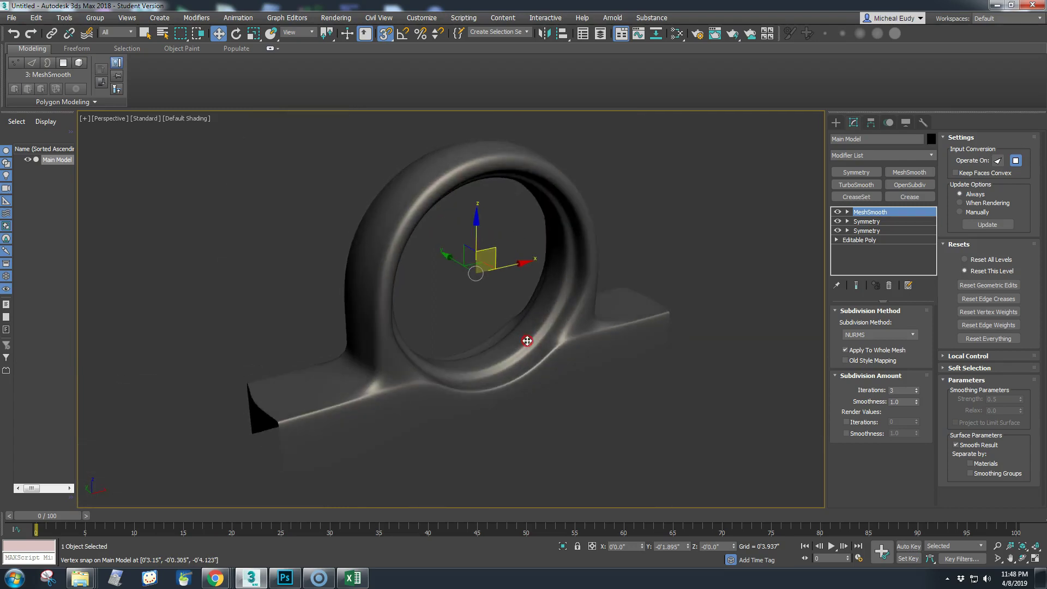
key(F4)
middle_drag(595, 330, 483, 330)
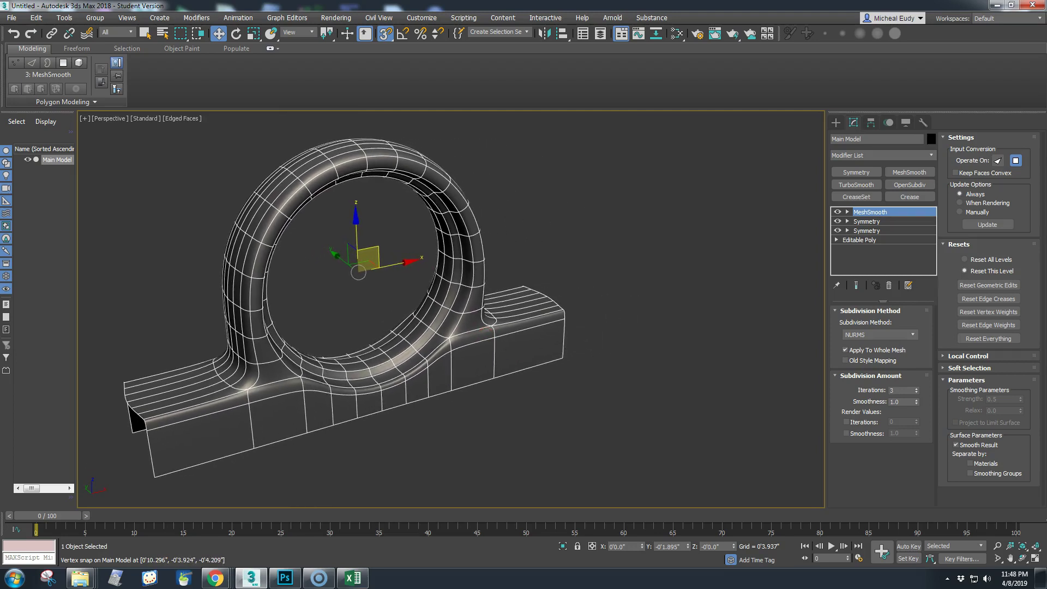
Place the reference image beside the model and collapse the modeling ribbon to enlarge the viewport
drag(1046, 145, 609, 80)
drag(511, 79, 640, 73)
middle_drag(463, 283, 430, 276)
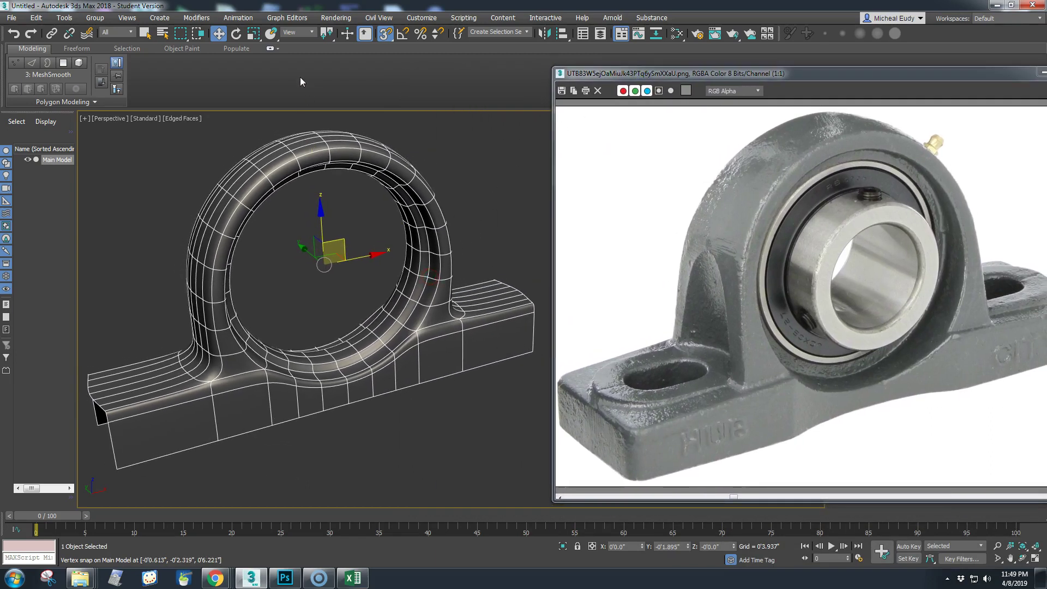
click(271, 49)
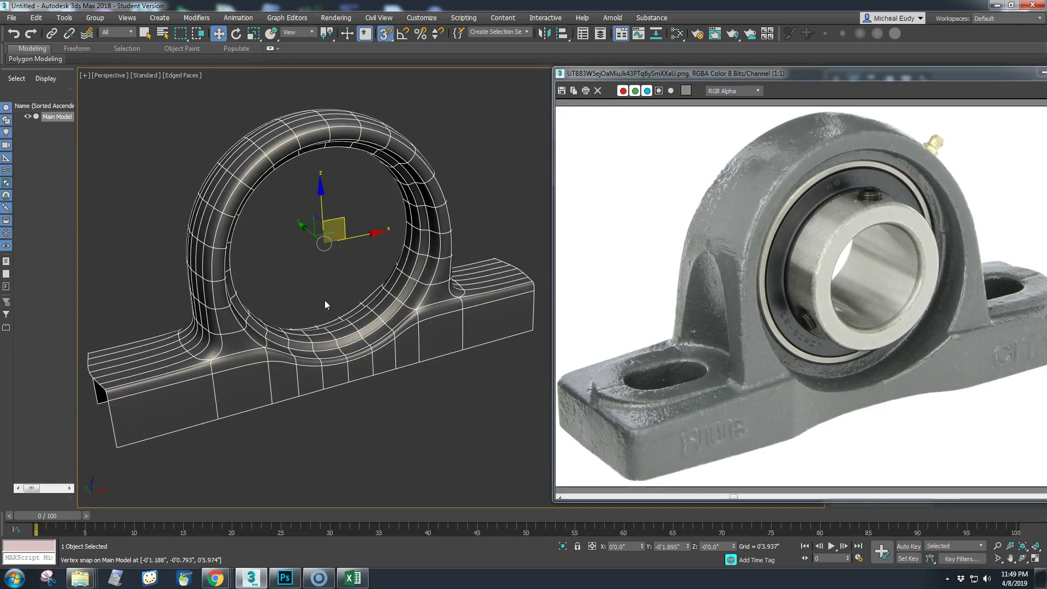
Deselect the model, enter Expert Mode and bring the reference image back beside the model for comparison
drag(647, 75, 1046, 82)
click(558, 348)
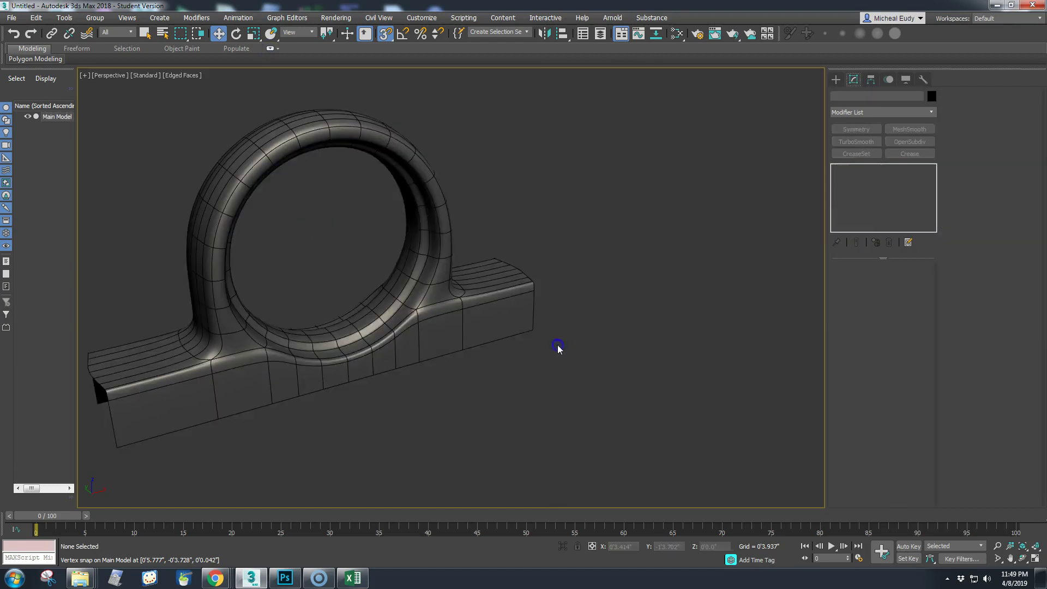
key(ctrl+x)
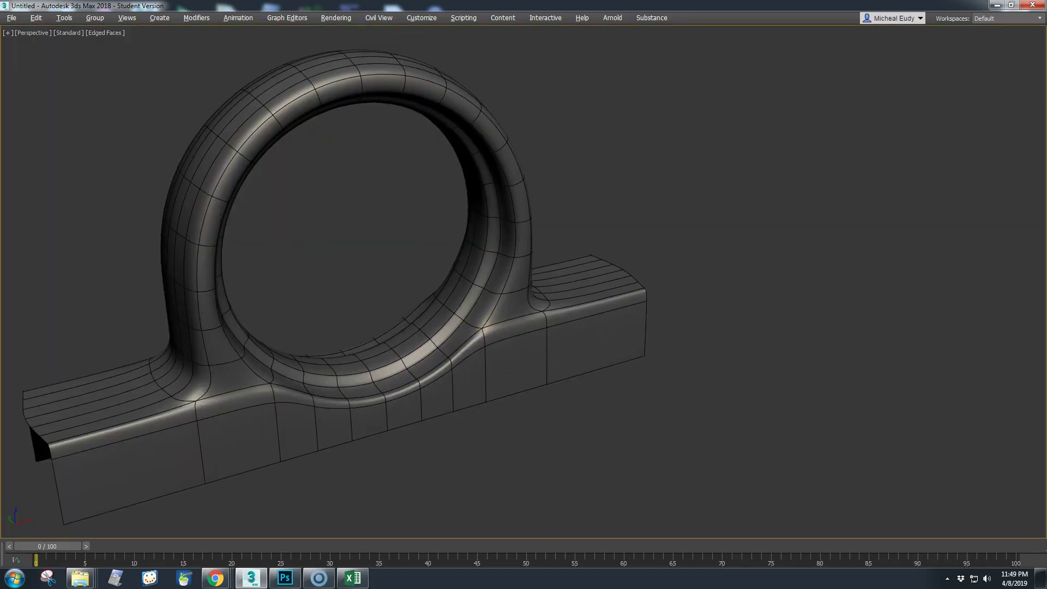
drag(1046, 90, 626, 64)
alt+middle_drag(382, 197, 323, 200)
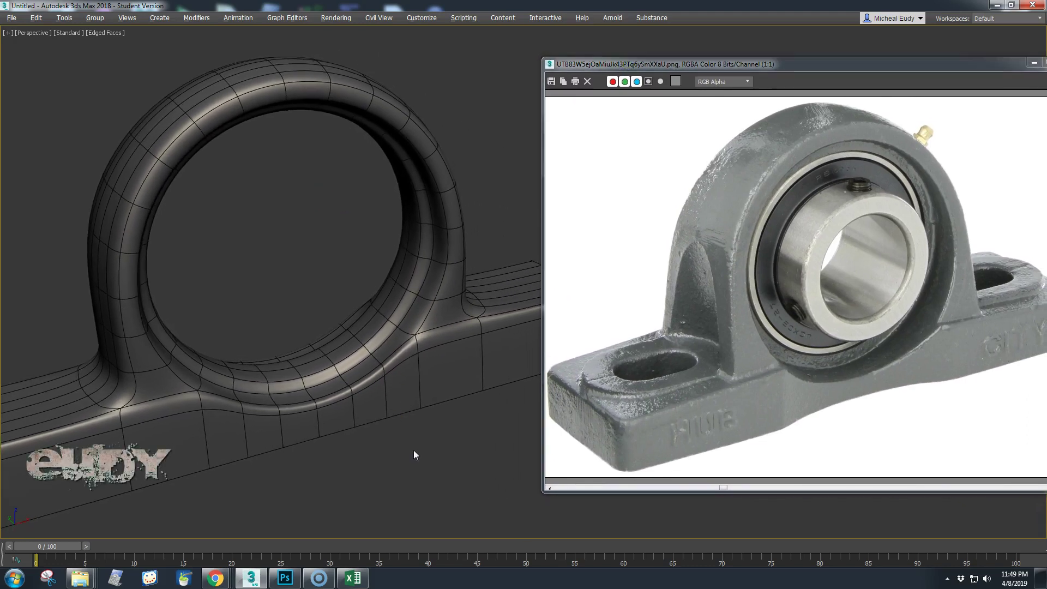